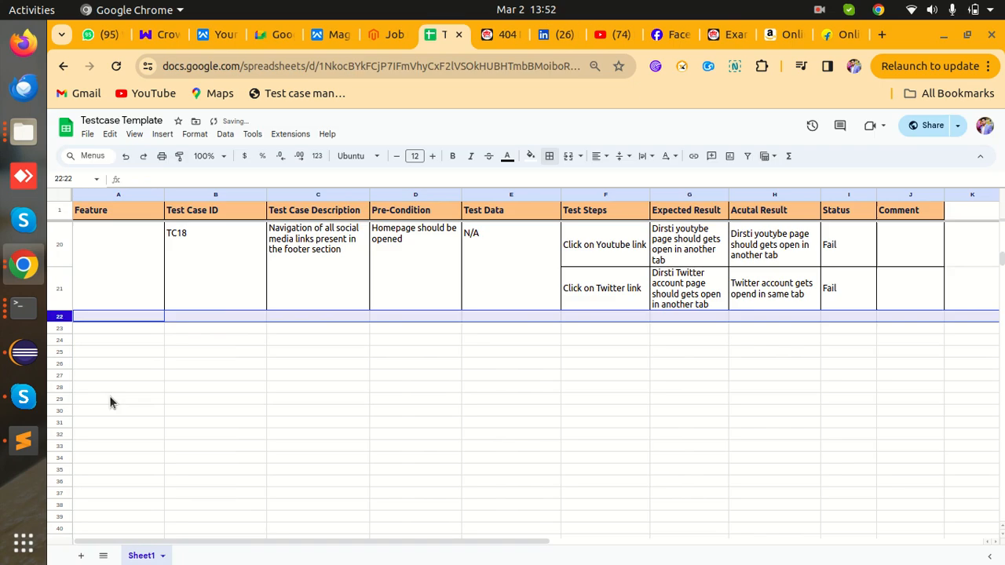
# - Expand the footer's YouTube social link anchor in DevTools to check its target attribute
pyautogui.scroll(3, 504, 437)
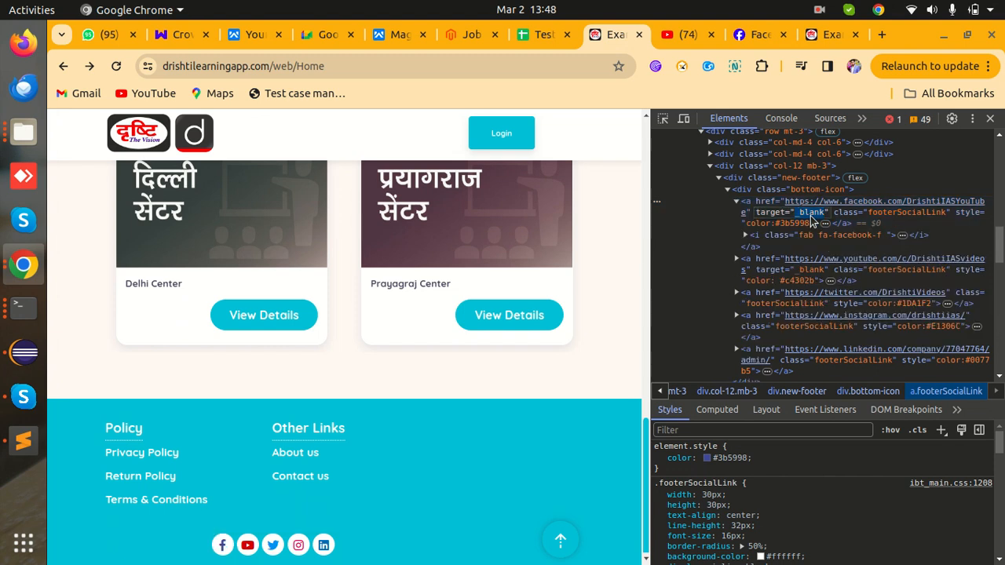
pyautogui.click(813, 272)
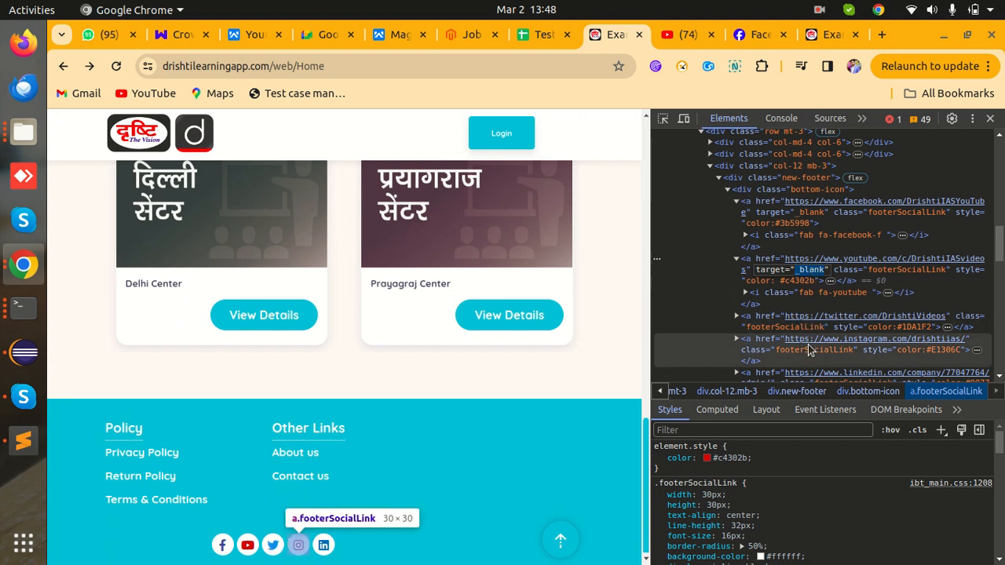
pyautogui.scroll(-1, 819, 360)
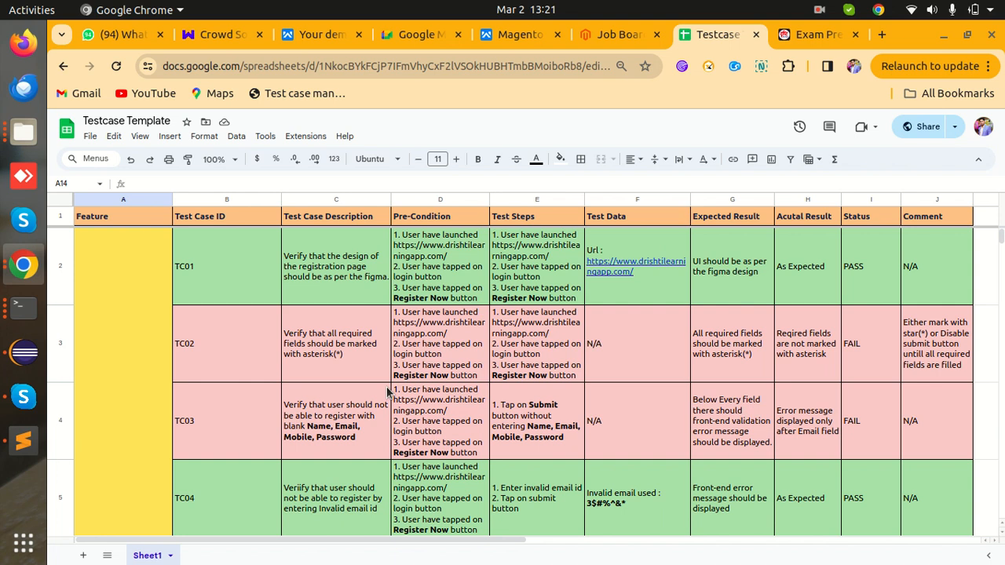
# - Review the registration test cases in the sheet, then switch to the Drishti Learning App page
pyautogui.scroll(-5, 484, 453)
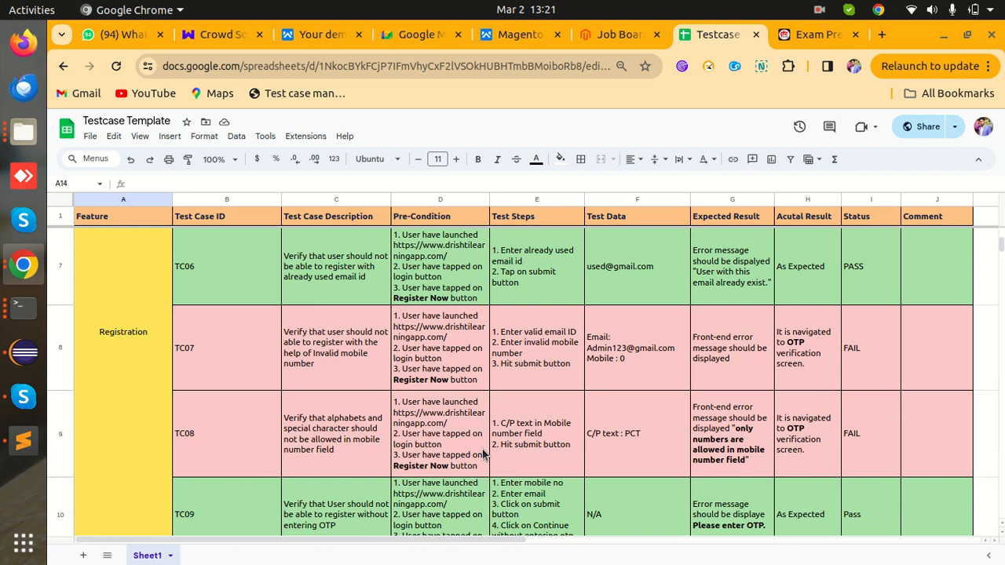
pyautogui.scroll(-6, 393, 363)
pyautogui.scroll(11, 393, 364)
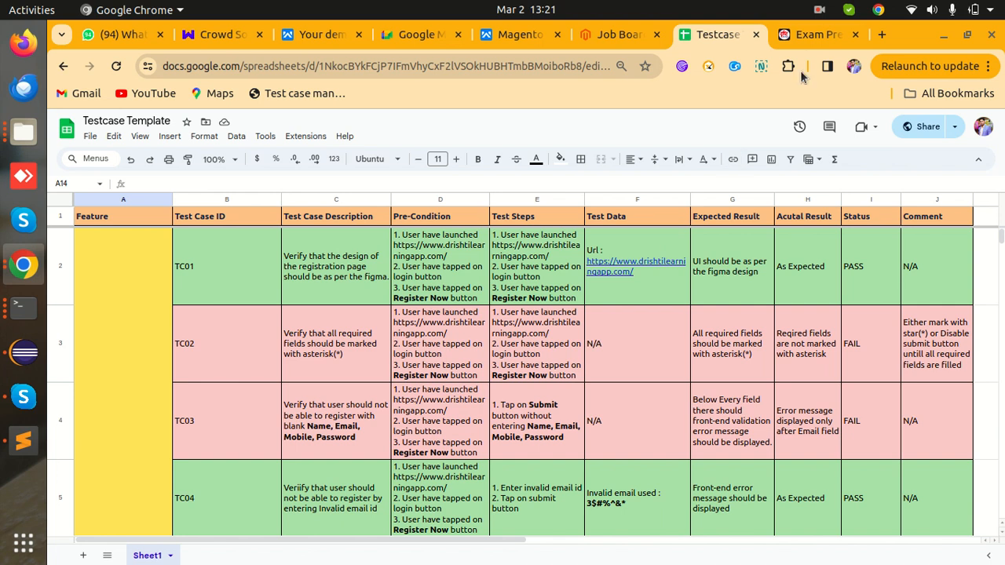
pyautogui.click(812, 35)
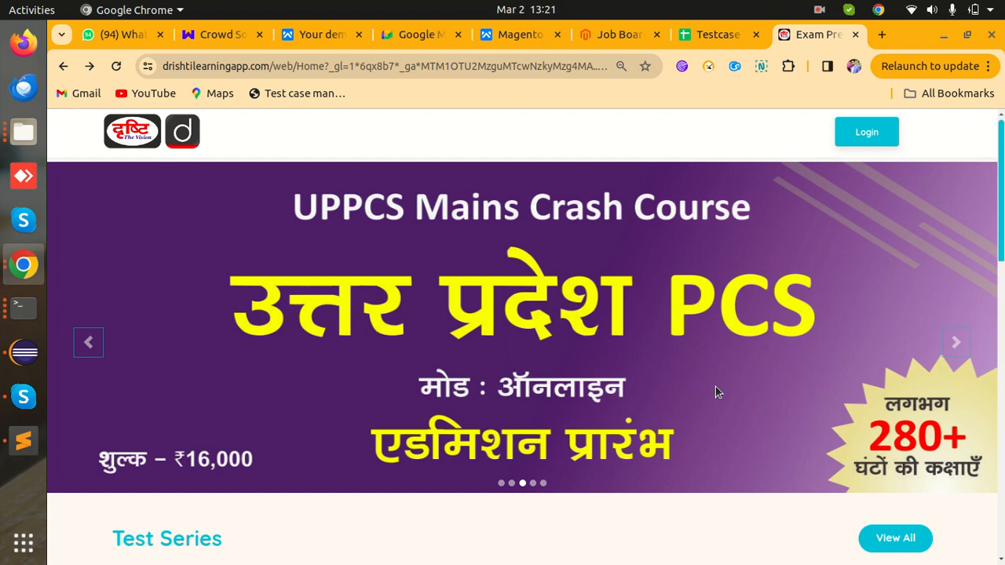
# - Merge cells A14:A24 into a single Feature cell below TC12
pyautogui.click(716, 33)
pyautogui.scroll(-10, 607, 358)
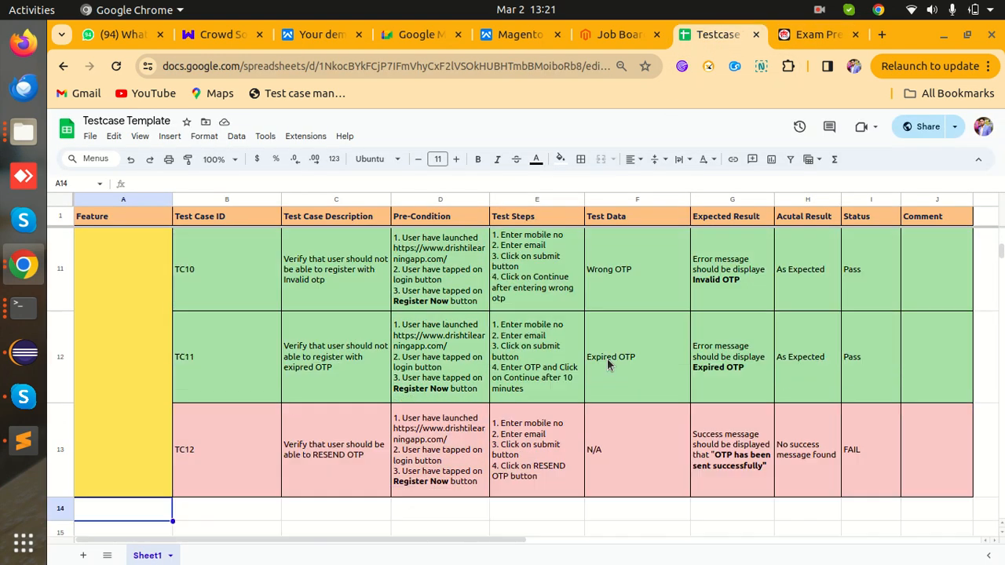
pyautogui.moveTo(150, 333); pyautogui.dragTo(144, 560)
pyautogui.click(344, 389)
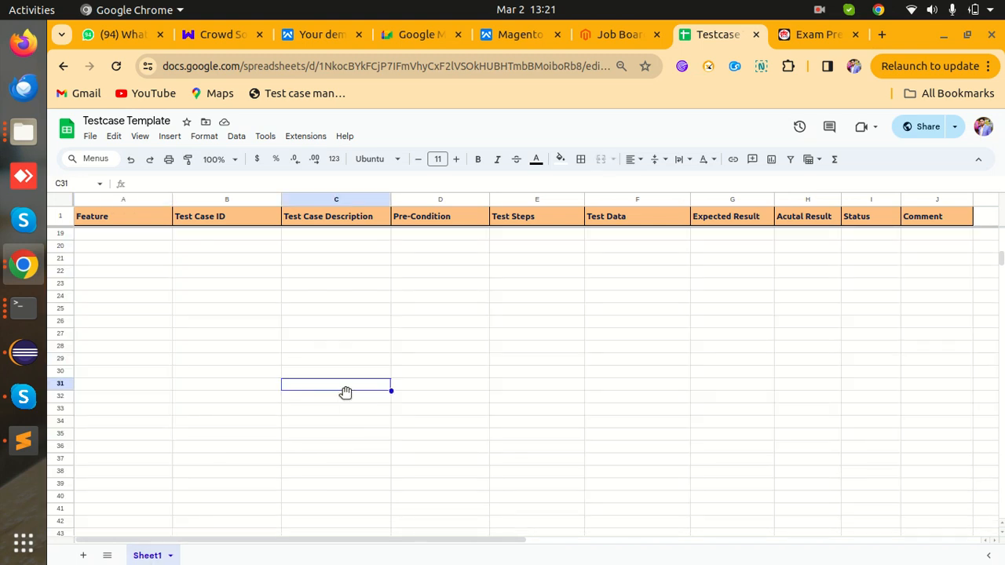
pyautogui.scroll(10, 344, 389)
pyautogui.scroll(-3, 344, 389)
pyautogui.scroll(-3, 344, 389)
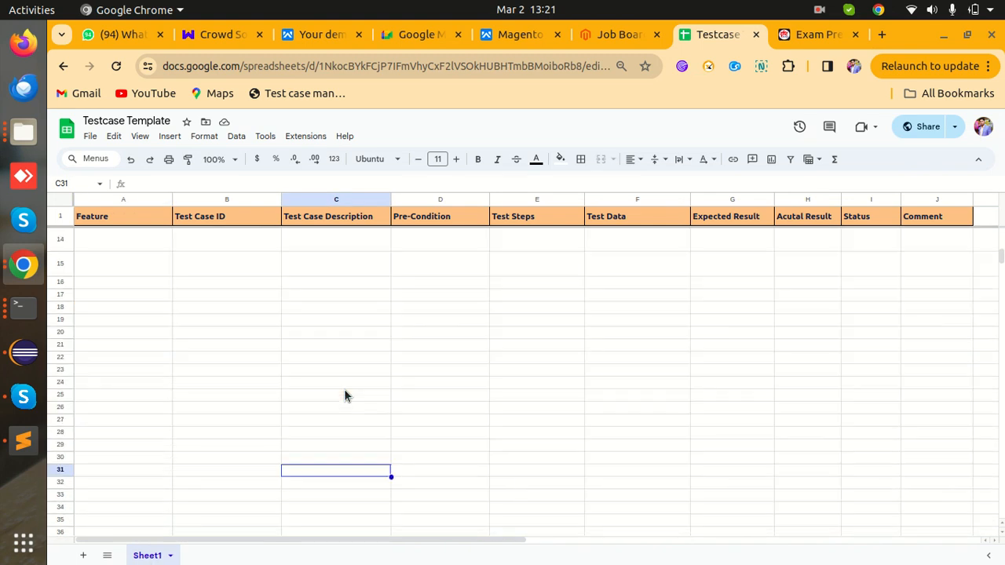
pyautogui.scroll(1, 345, 391)
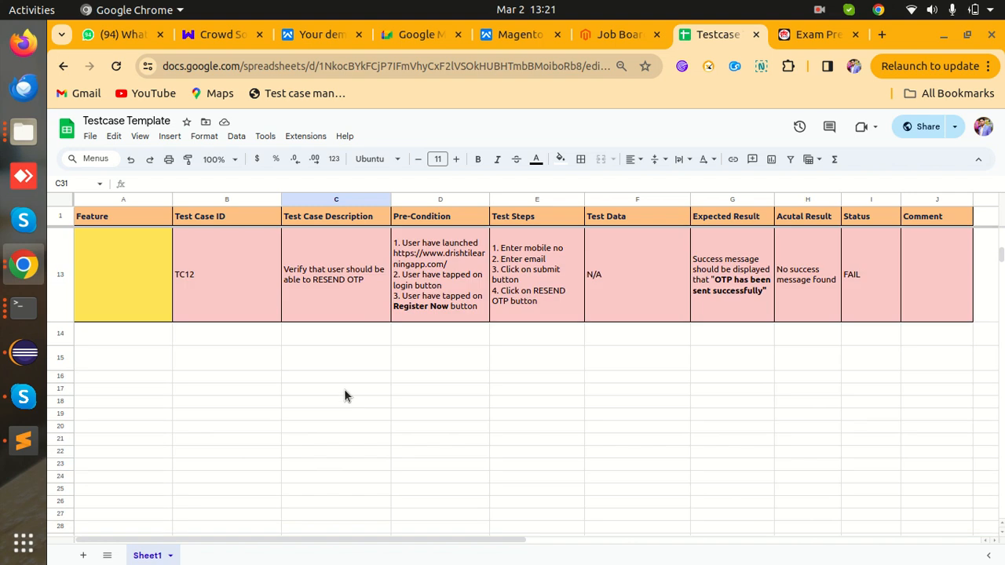
pyautogui.moveTo(110, 332); pyautogui.dragTo(108, 478)
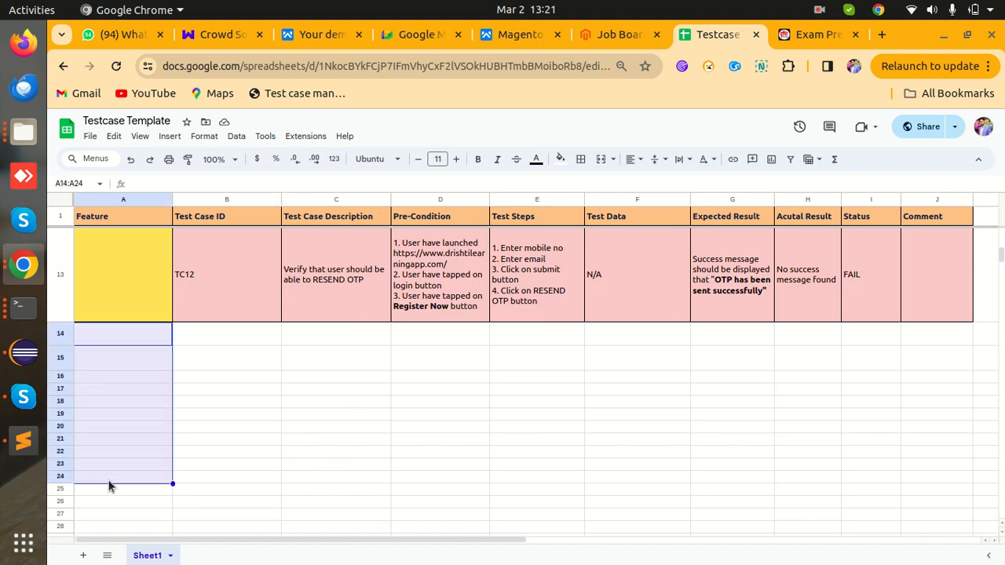
pyautogui.click(601, 159)
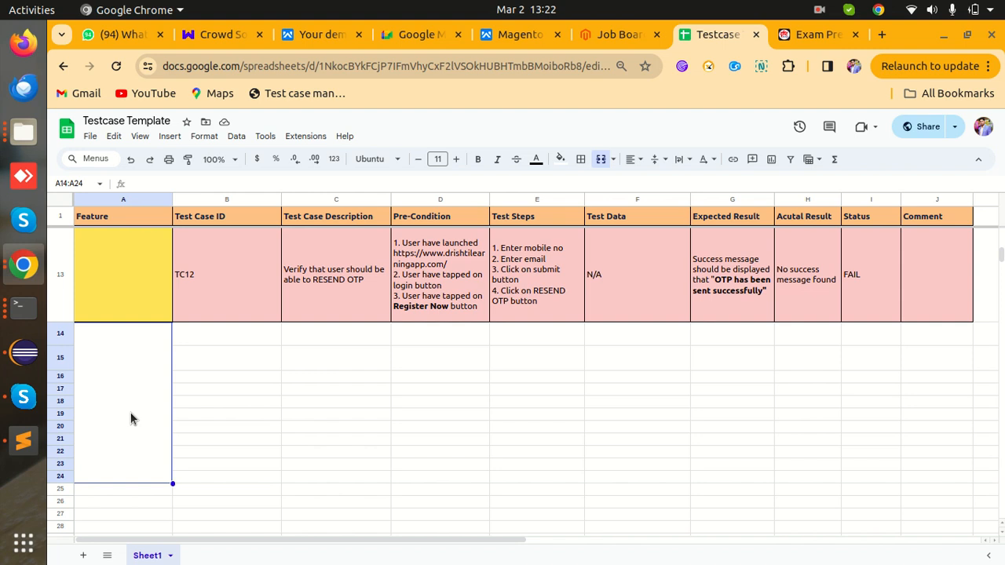
# - Label the merged Feature cell A14 'Home Page'
pyautogui.hotkey('ctrl', 'h')
pyautogui.write('o')
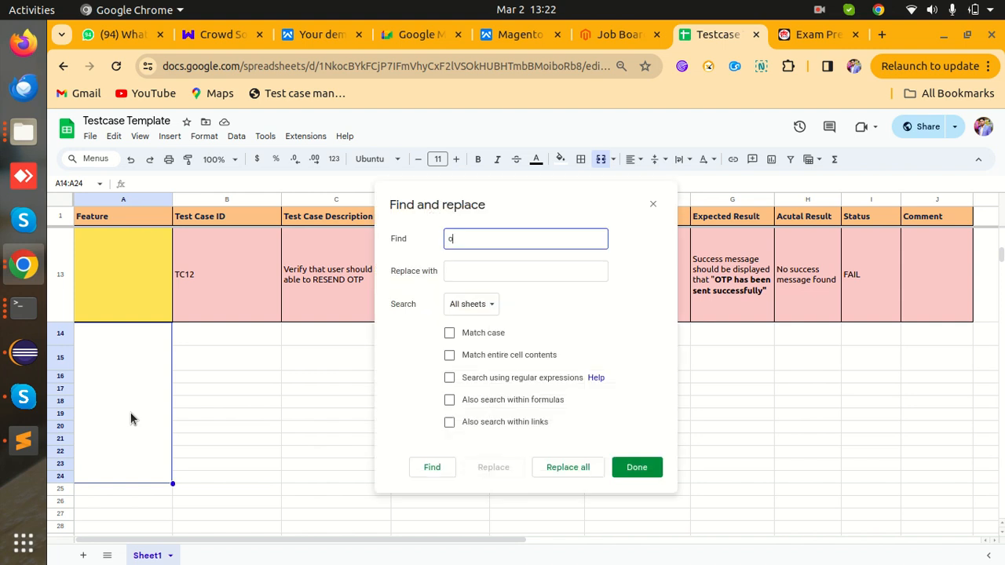
pyautogui.click(653, 204)
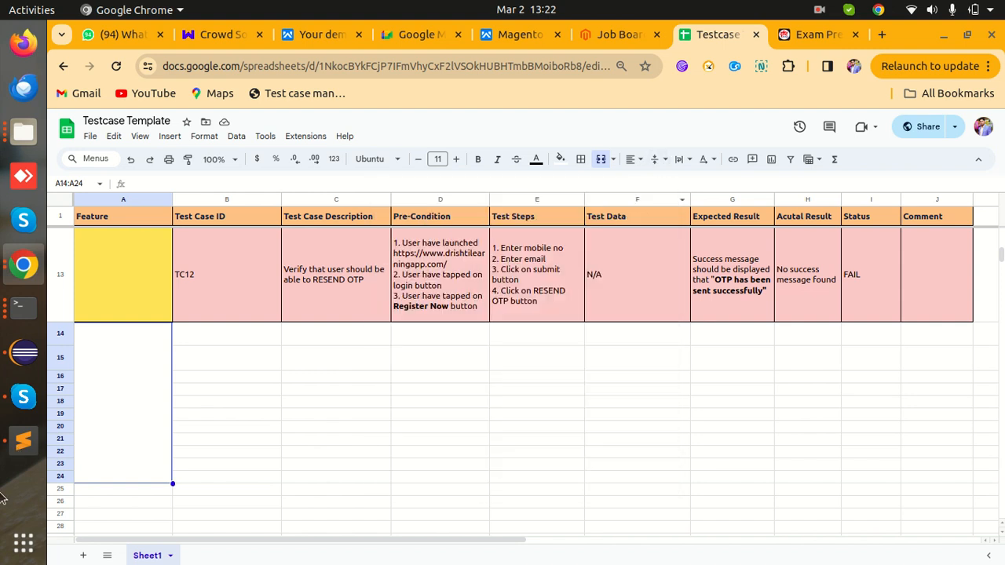
pyautogui.write('HOme')
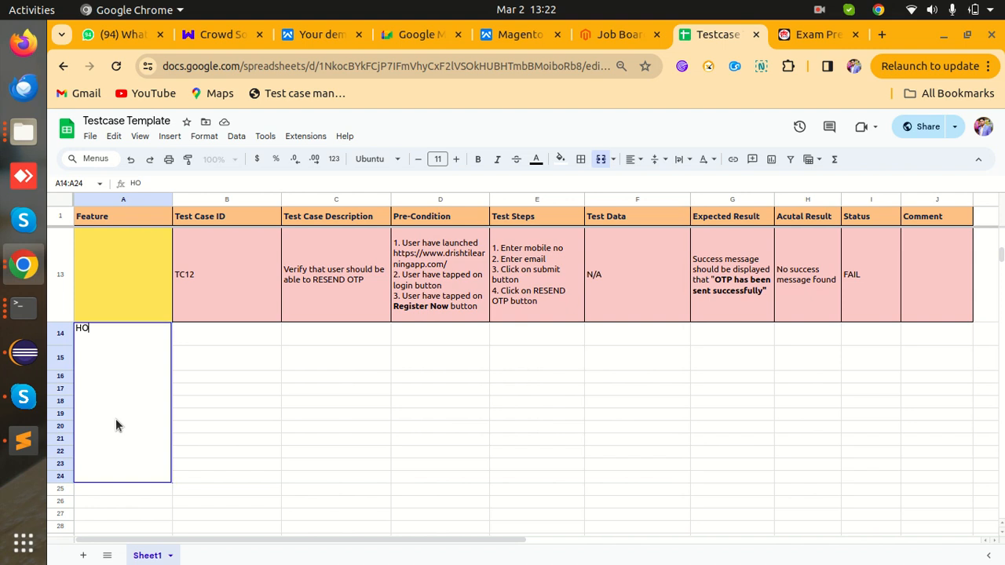
pyautogui.press('BackSpace')
pyautogui.press('BackSpace')
pyautogui.press('BackSpace')
pyautogui.write('ome Page')
pyautogui.press('Tab')
# - Enter TC13 as the test case ID in B14
pyautogui.write('TC12')
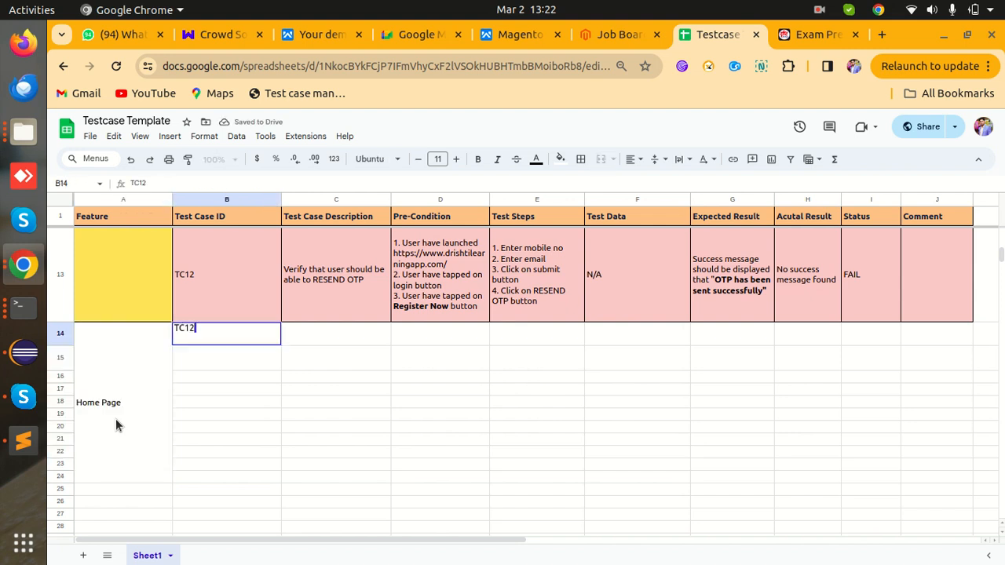
pyautogui.write('3')
pyautogui.press('BackSpace')
pyautogui.press('BackSpace')
pyautogui.write('3')
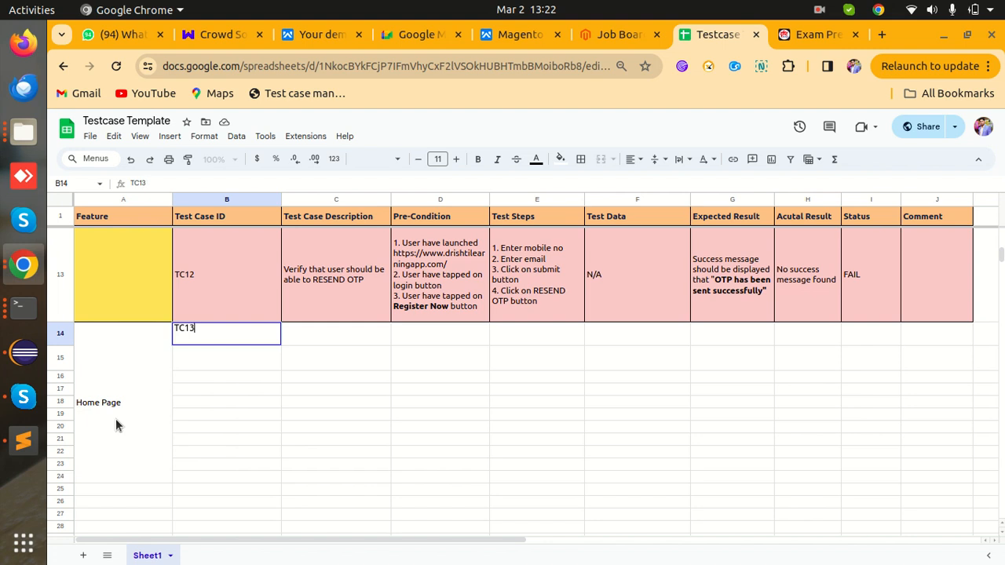
# - Confirm the Drishti 'd' logo reloads the home page, then return to the Testcase sheet
pyautogui.click(814, 37)
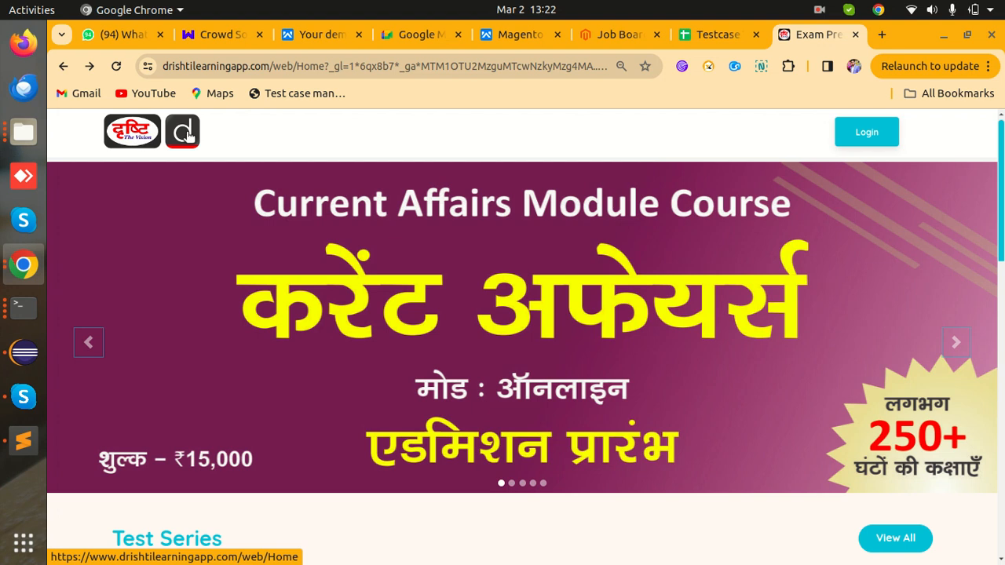
pyautogui.click(187, 138)
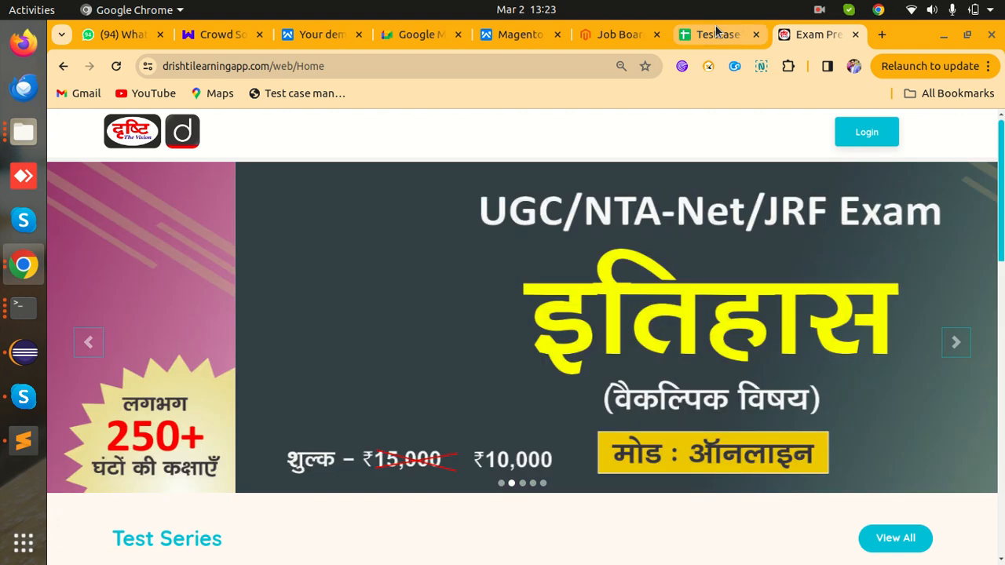
pyautogui.click(716, 31)
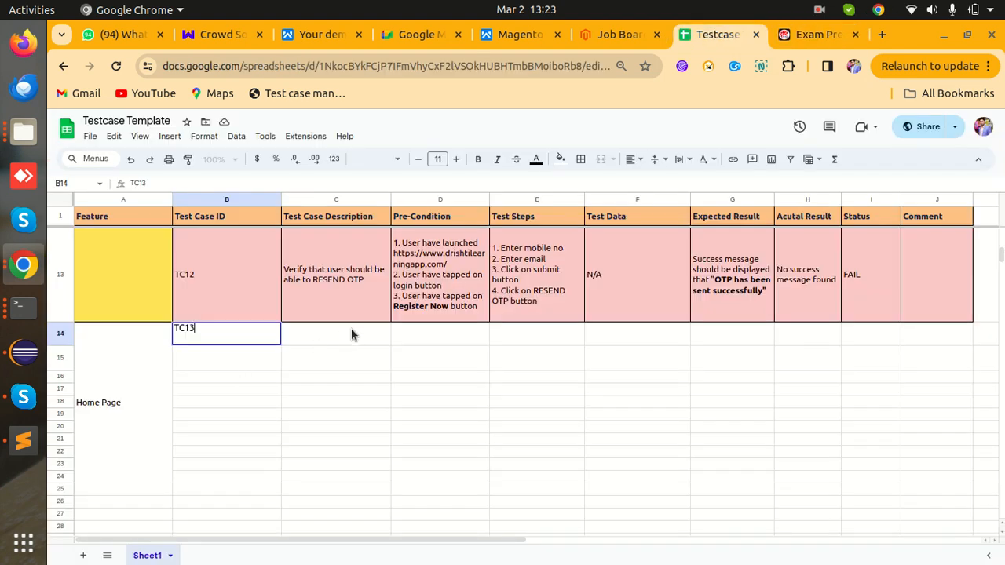
# - Enter TC13's description 'Verify that logo is present or not' and make row 14 slightly taller
pyautogui.click(351, 334)
pyautogui.write('Verify the ')
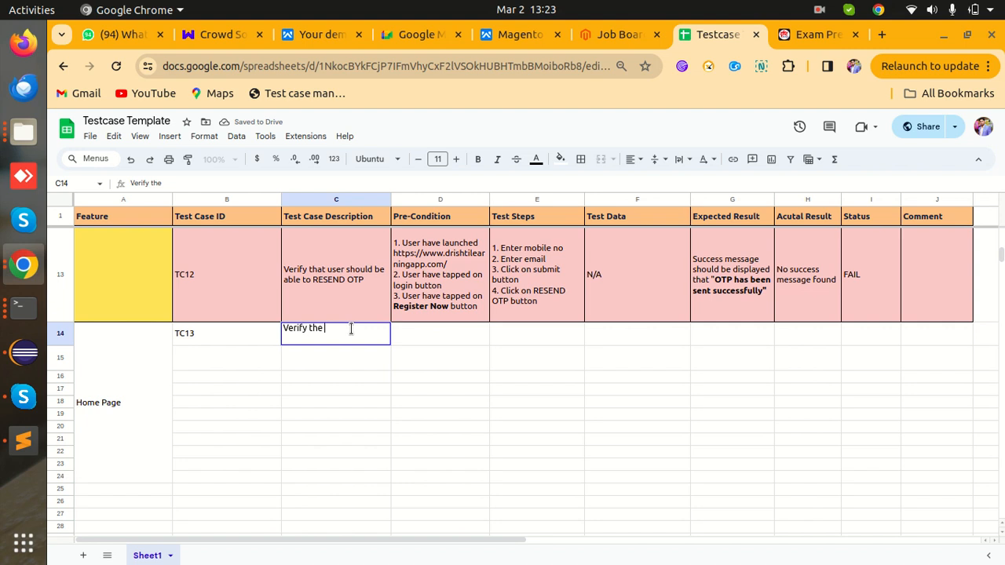
pyautogui.write('logo is present or n')
pyautogui.click(322, 327)
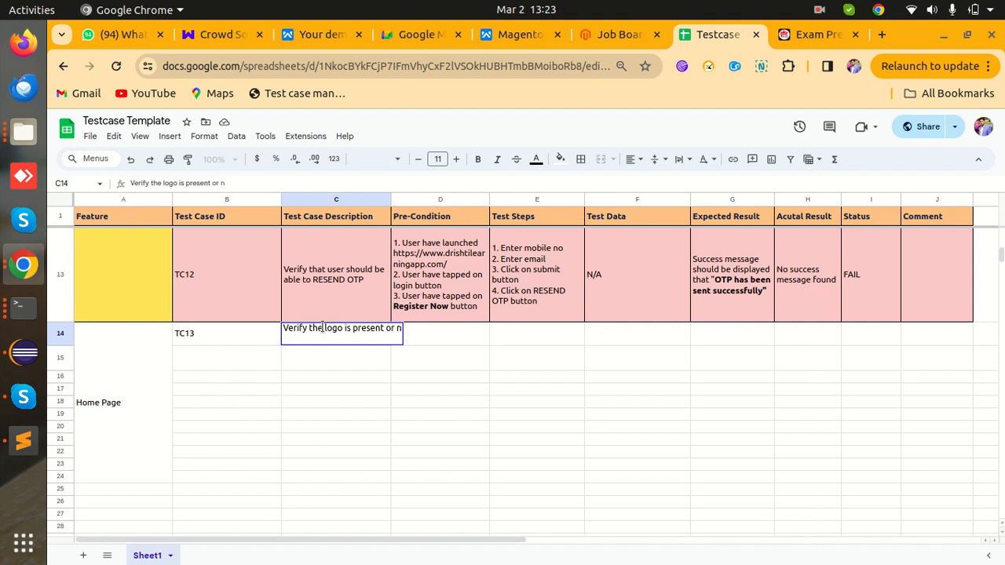
pyautogui.press('BackSpace')
pyautogui.write('at')
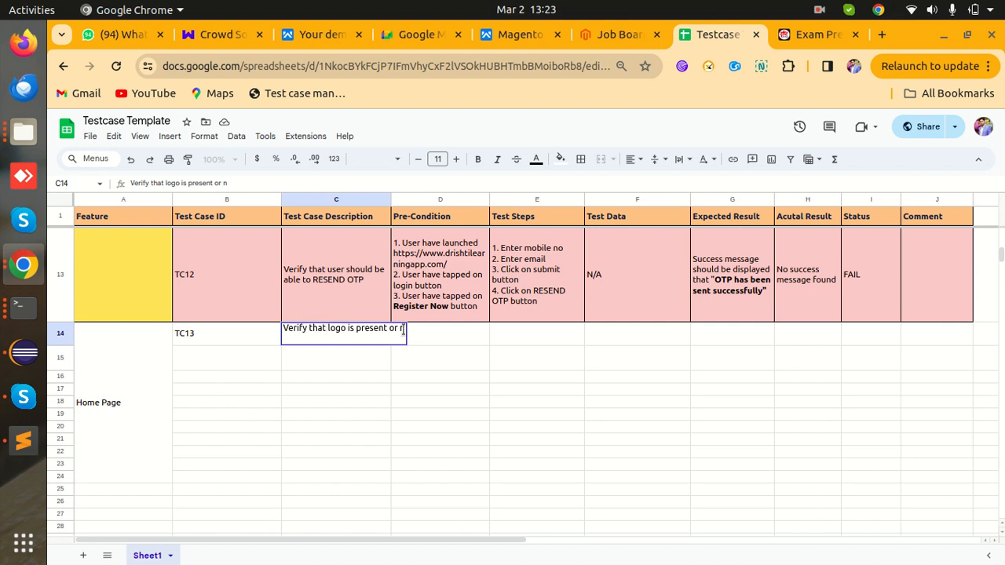
pyautogui.write('ot')
pyautogui.click(441, 342)
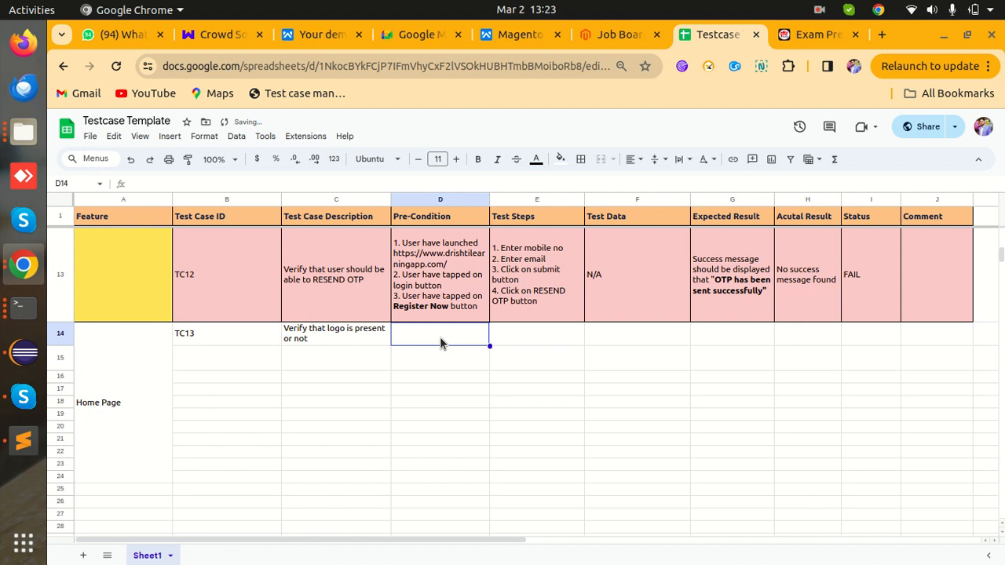
pyautogui.moveTo(71, 346); pyautogui.dragTo(75, 350)
# - Set TC13's pre-condition to 'Home should be open' and test step to 'Launch the homepage'
pyautogui.doubleClick(424, 346)
pyautogui.write('Hon')
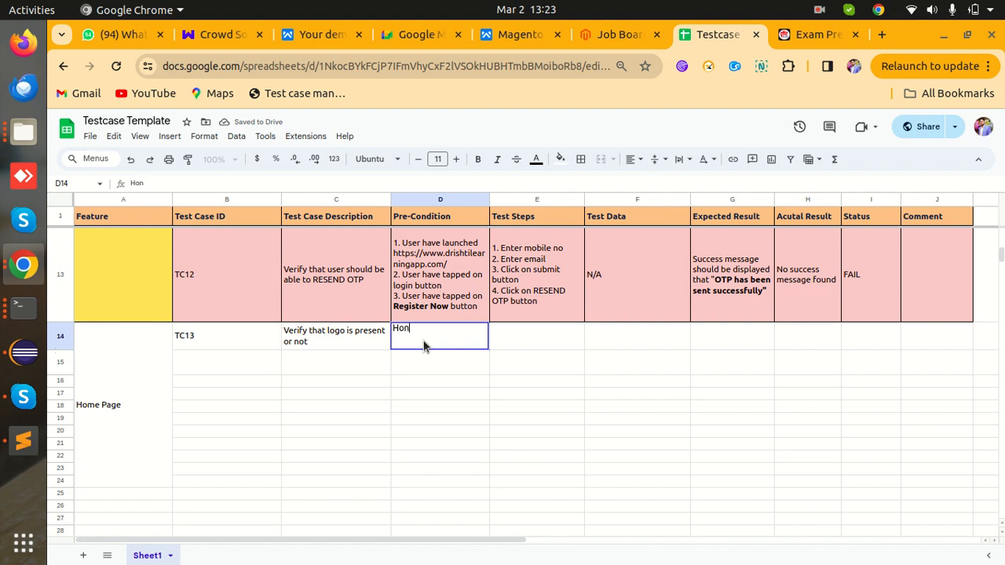
pyautogui.press('BackSpace')
pyautogui.write('me should be open')
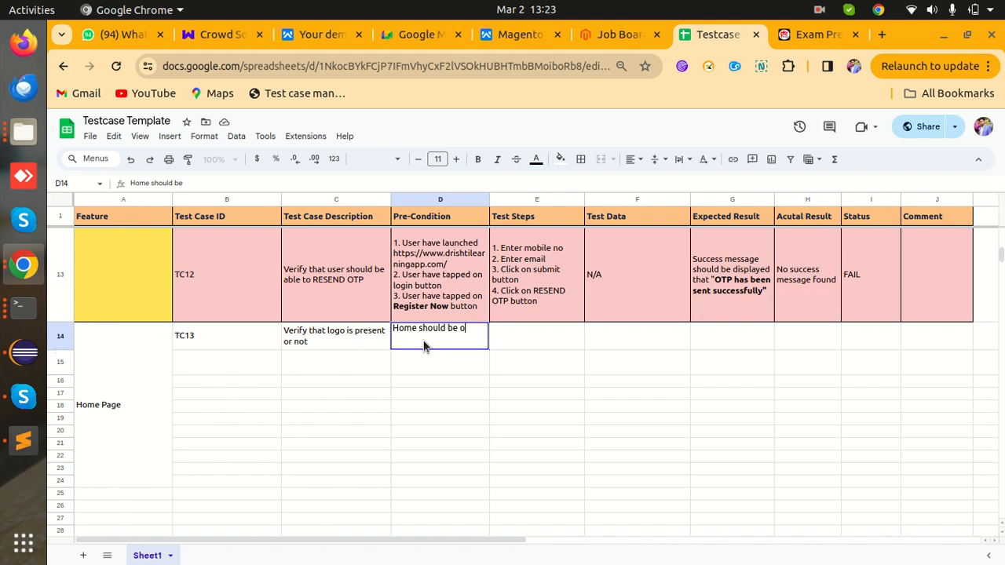
pyautogui.press('Tab')
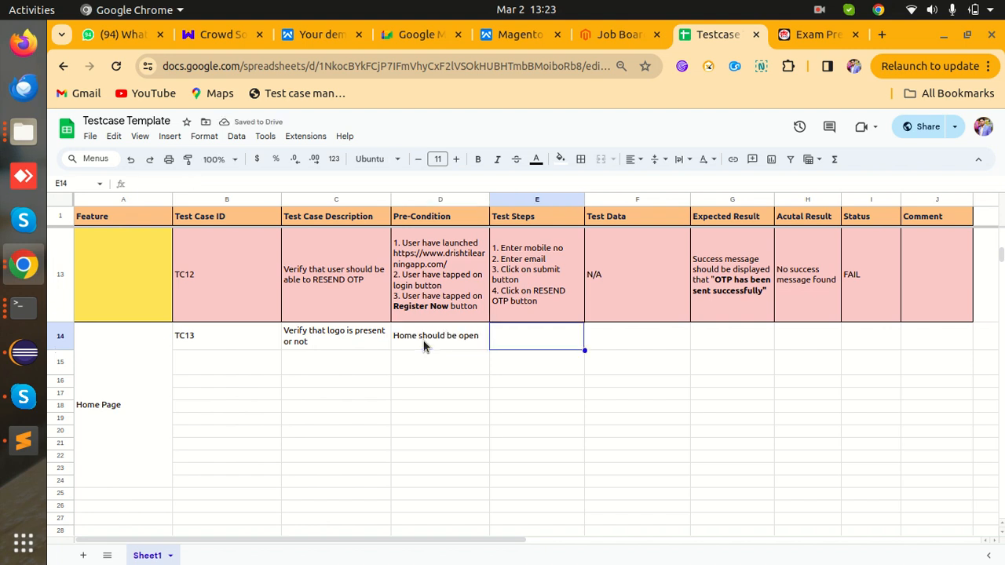
pyautogui.write('La')
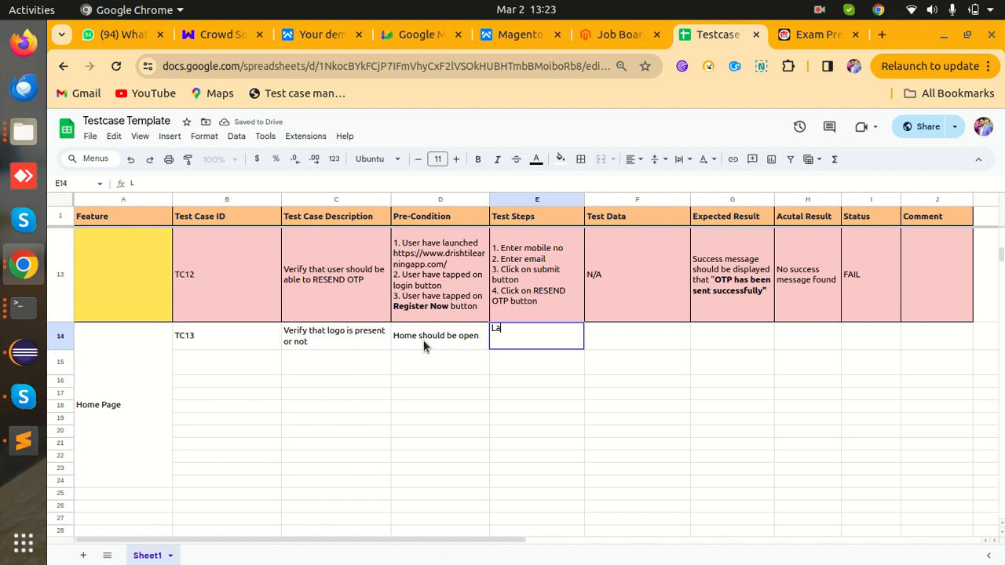
pyautogui.write('unch the homepage')
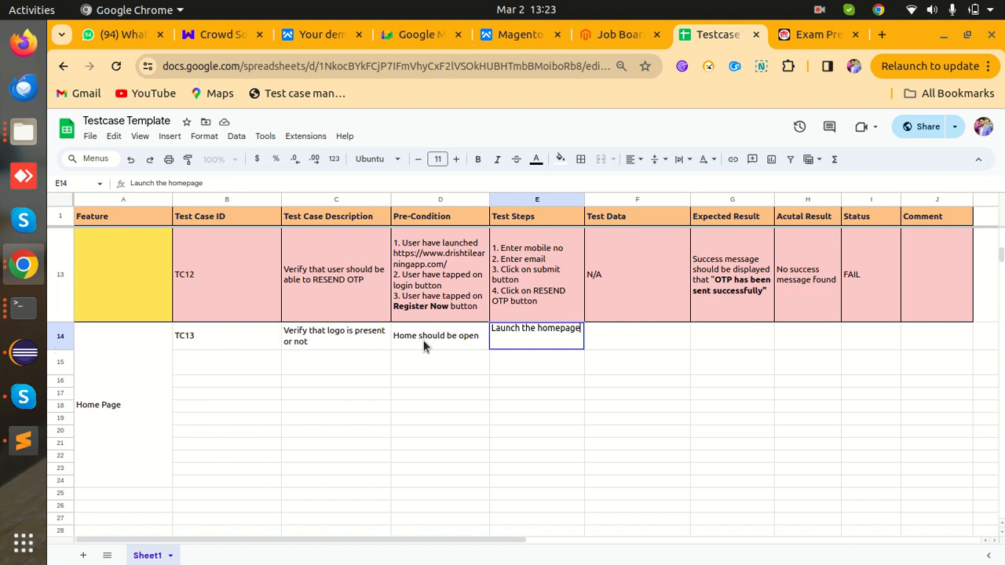
pyautogui.press('Tab')
# - Give TC13 test data N/A and expected result 'Logo should be present at Top left position'
pyautogui.write('N')
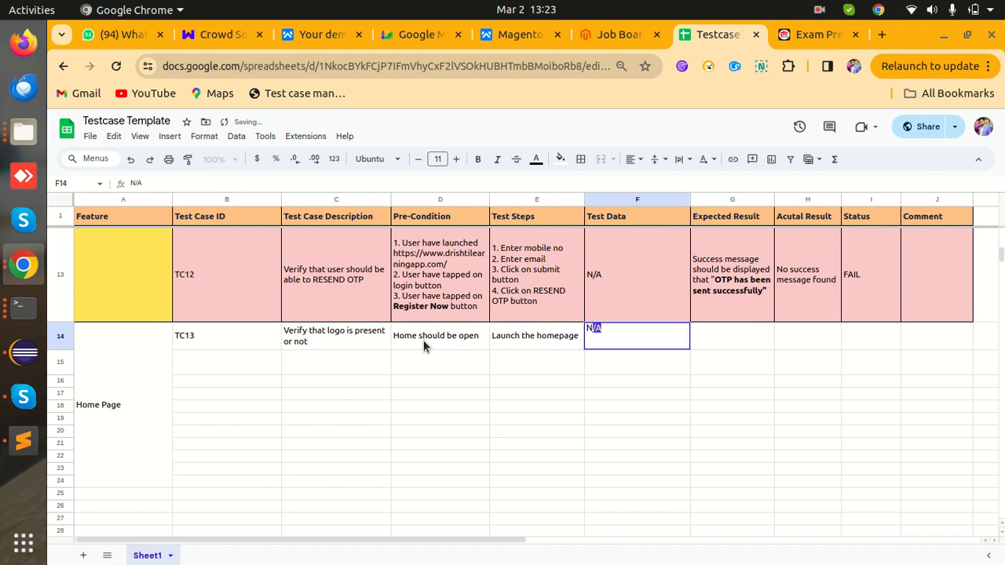
pyautogui.press('Tab')
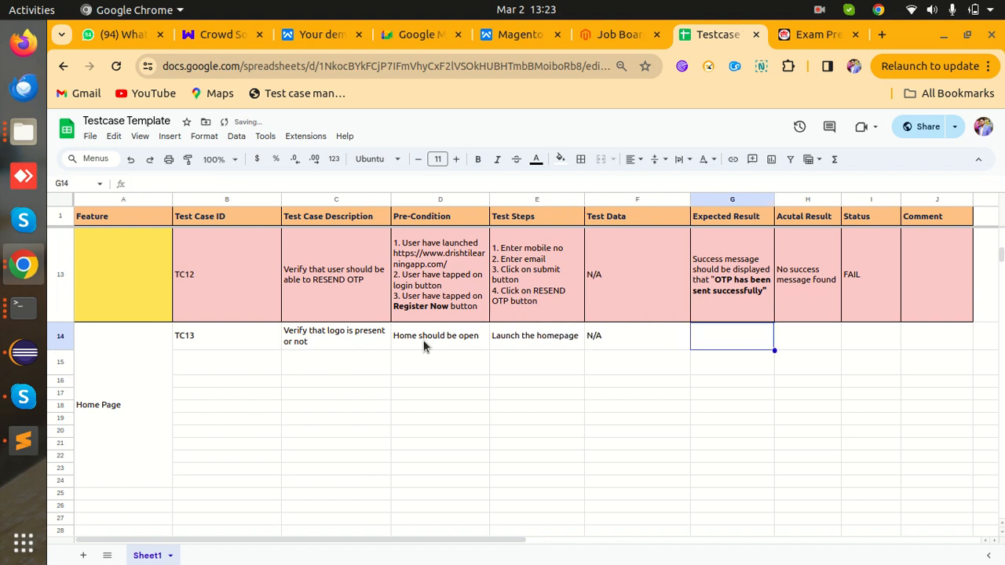
pyautogui.write('Logo')
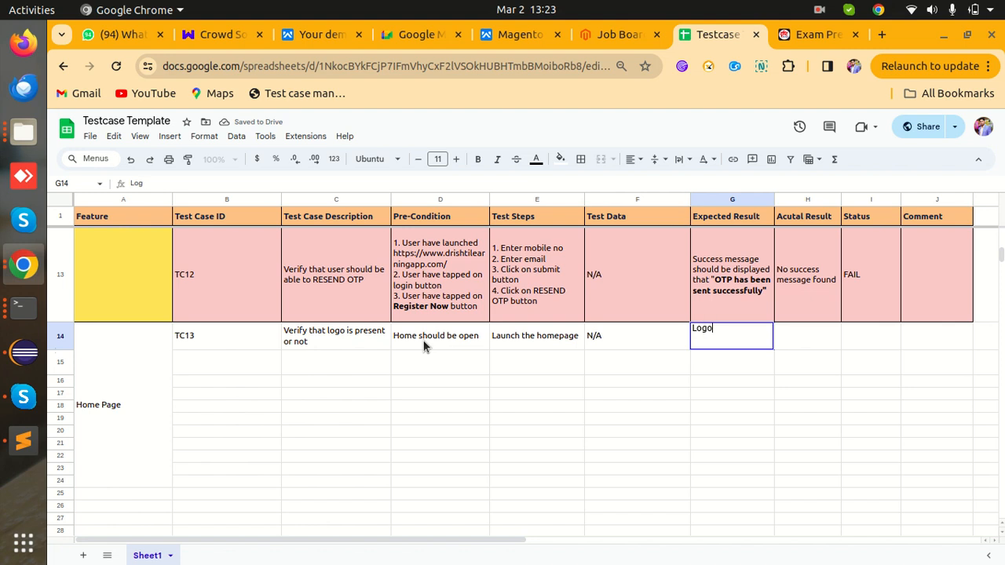
pyautogui.write(' should b')
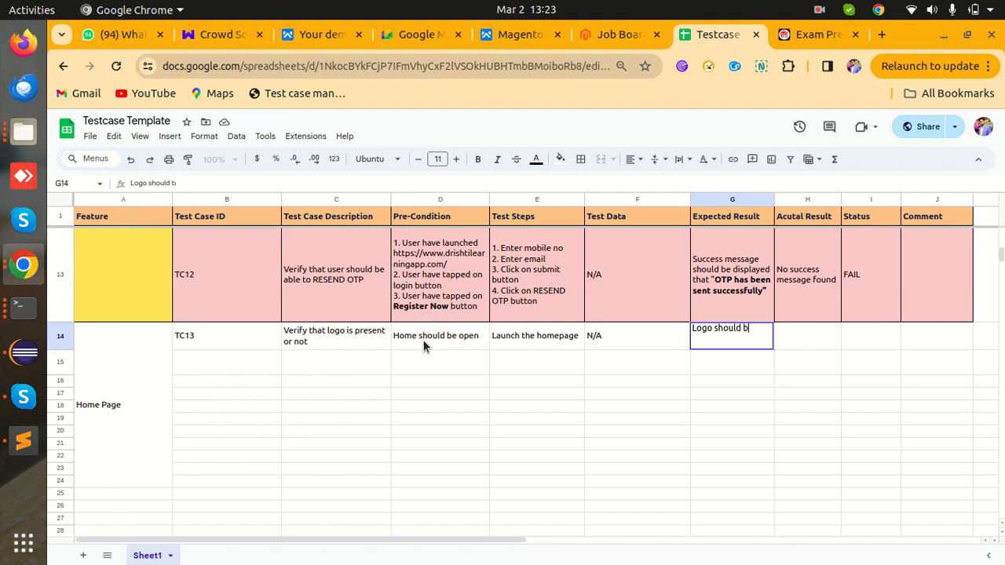
pyautogui.write('e present at')
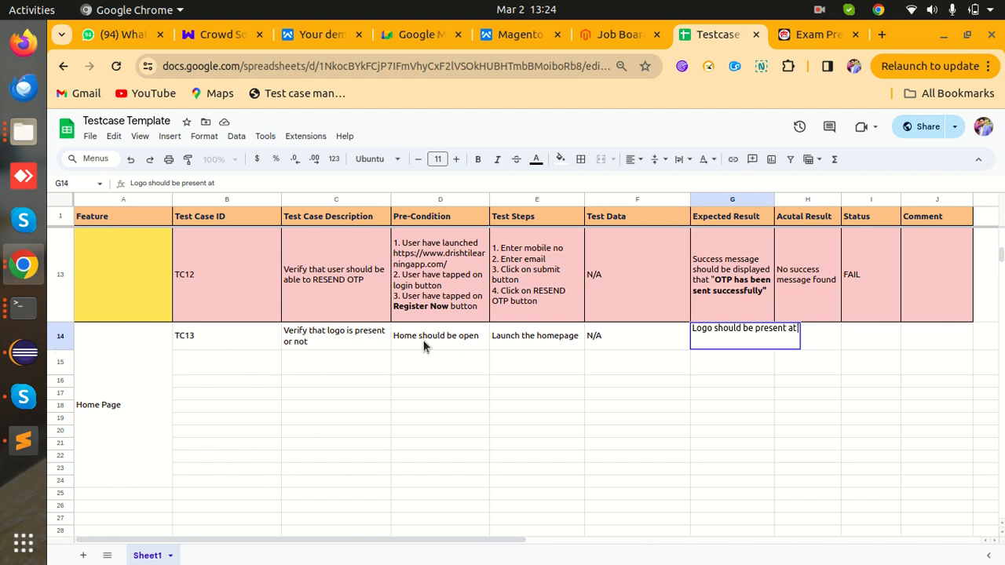
pyautogui.write(' Top left position')
pyautogui.press('Tab')
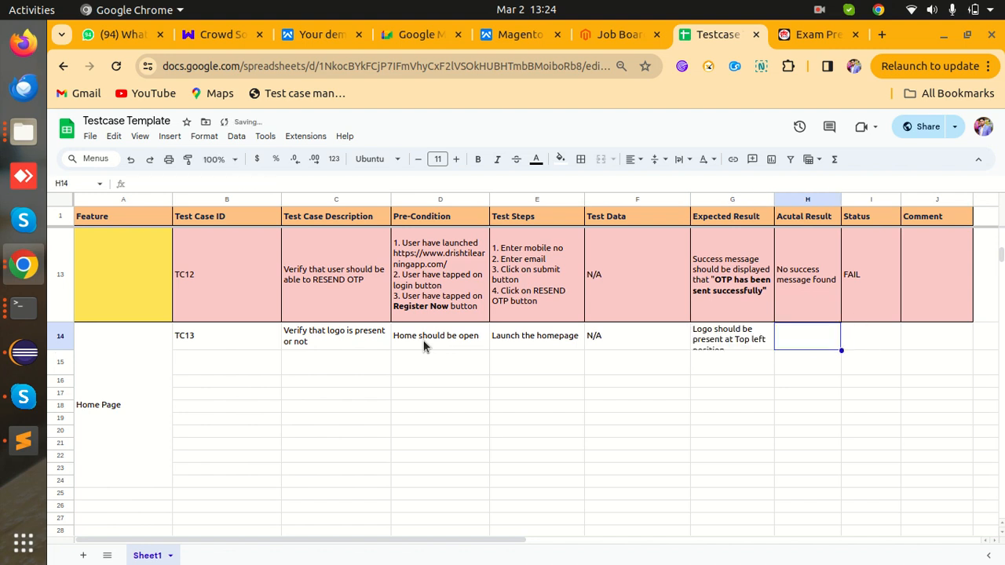
pyautogui.moveTo(60, 351); pyautogui.dragTo(60, 357)
# - Set TC13's actual result to 'As Expected' and its status to Pass
pyautogui.doubleClick(808, 331)
pyautogui.write('As')
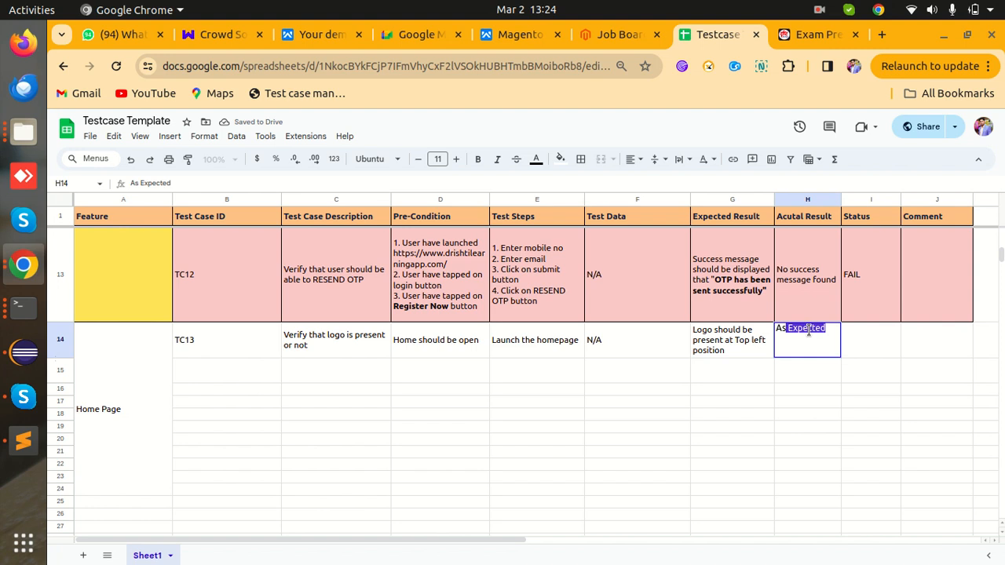
pyautogui.press('Tab')
pyautogui.write('PAss')
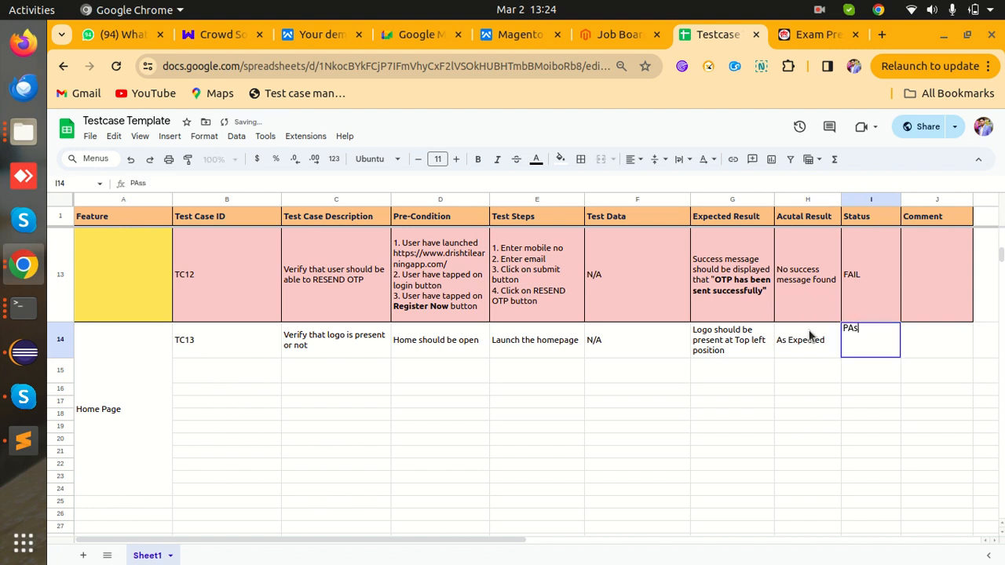
pyautogui.press('BackSpace')
pyautogui.press('BackSpace')
pyautogui.press('BackSpace')
pyautogui.write('ass')
pyautogui.click(966, 339)
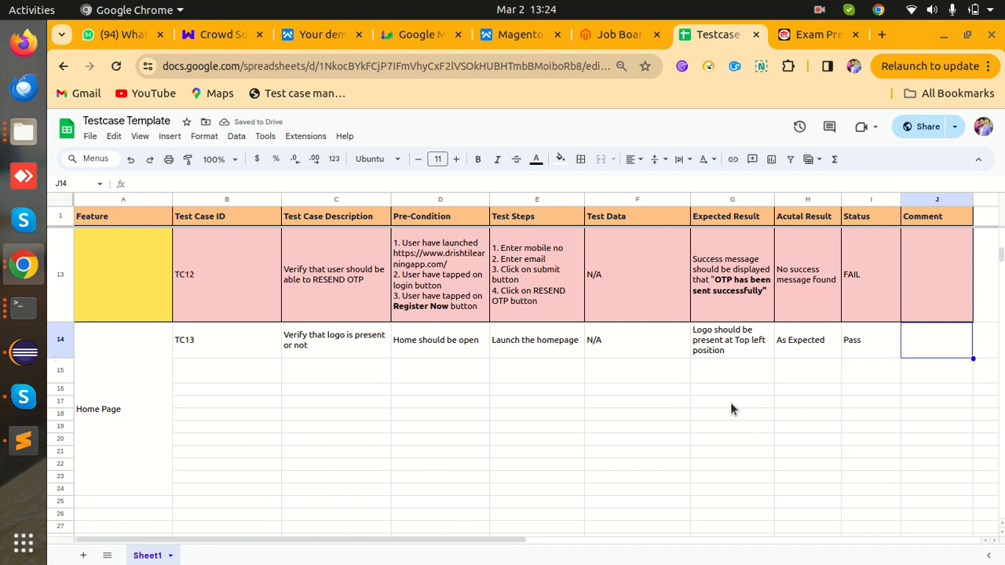
# - Open the login form on the Drishti home page, then return to the spreadsheet
pyautogui.click(811, 36)
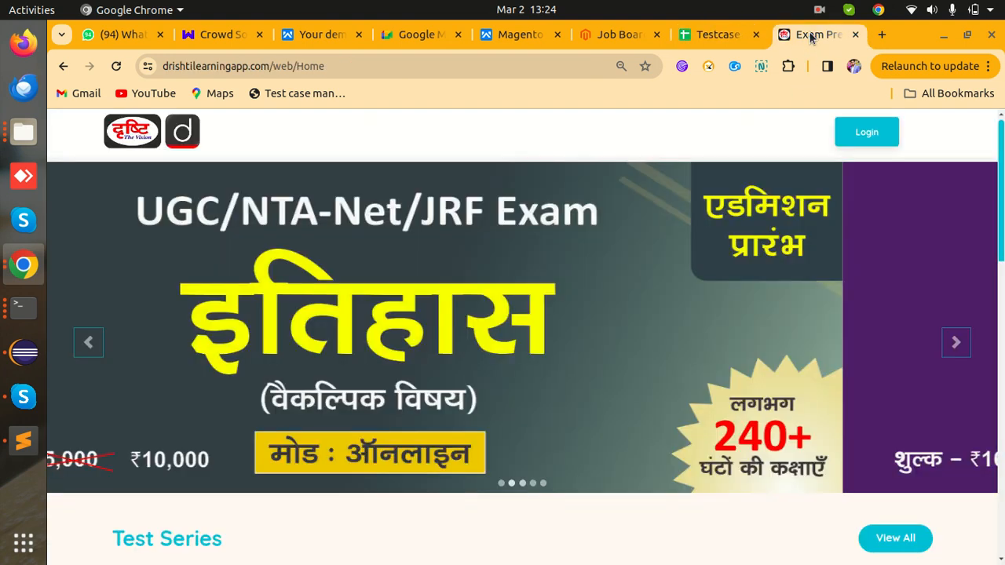
pyautogui.click(858, 132)
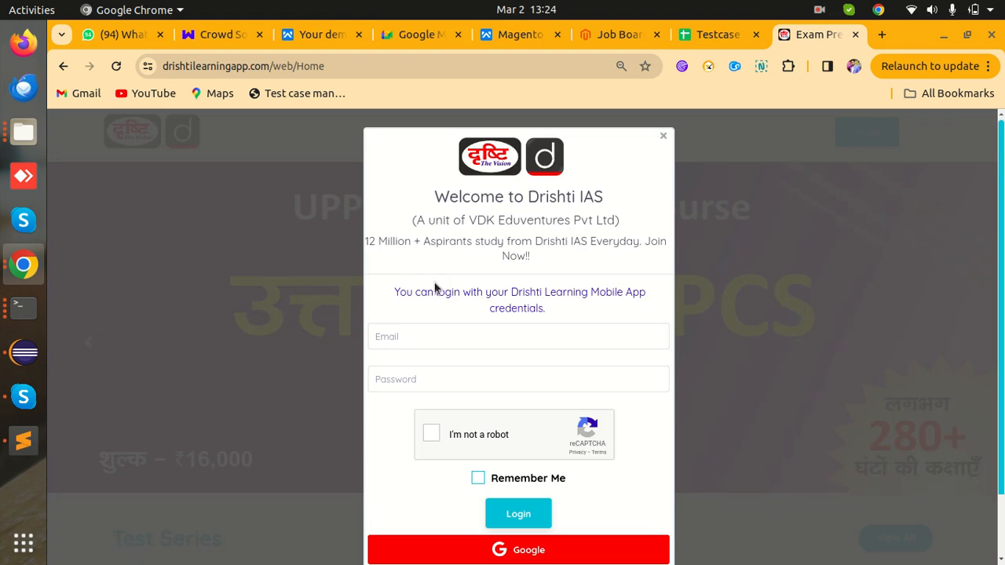
pyautogui.click(718, 34)
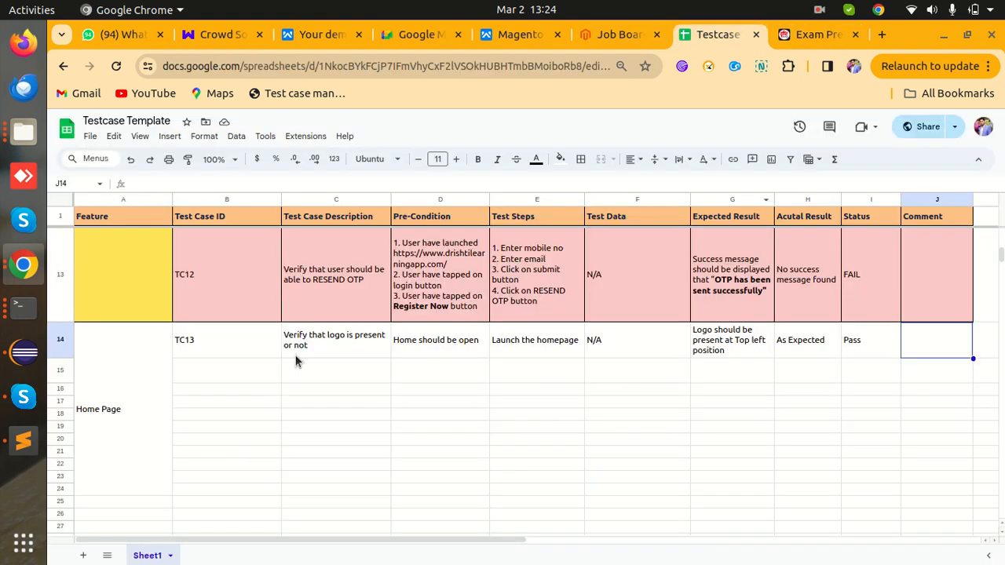
# - Add TC14 in B15 with description 'Verify that login form should gets open when user click on login button'
pyautogui.click(216, 373)
pyautogui.write('Tc')
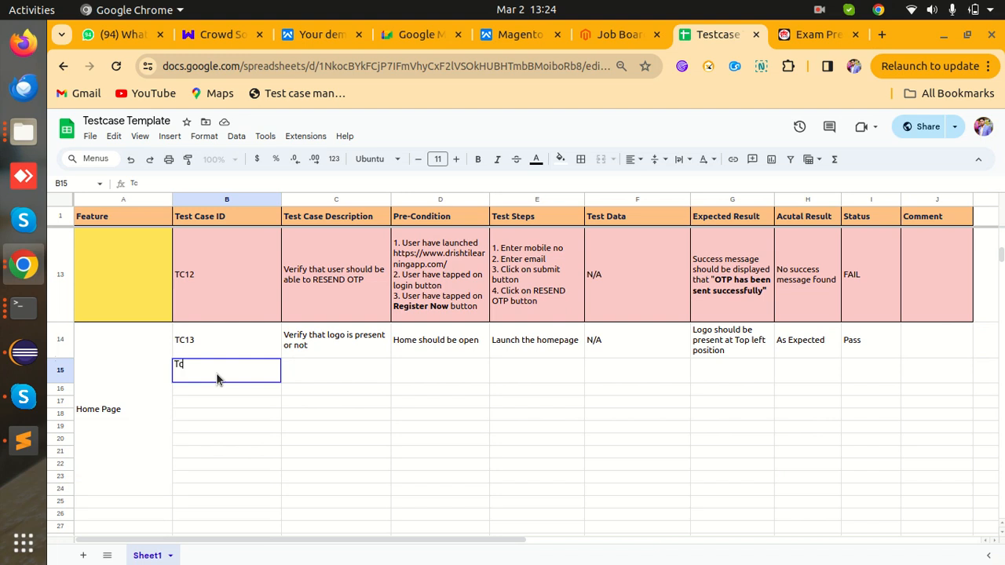
pyautogui.write('C14')
pyautogui.press('Tab')
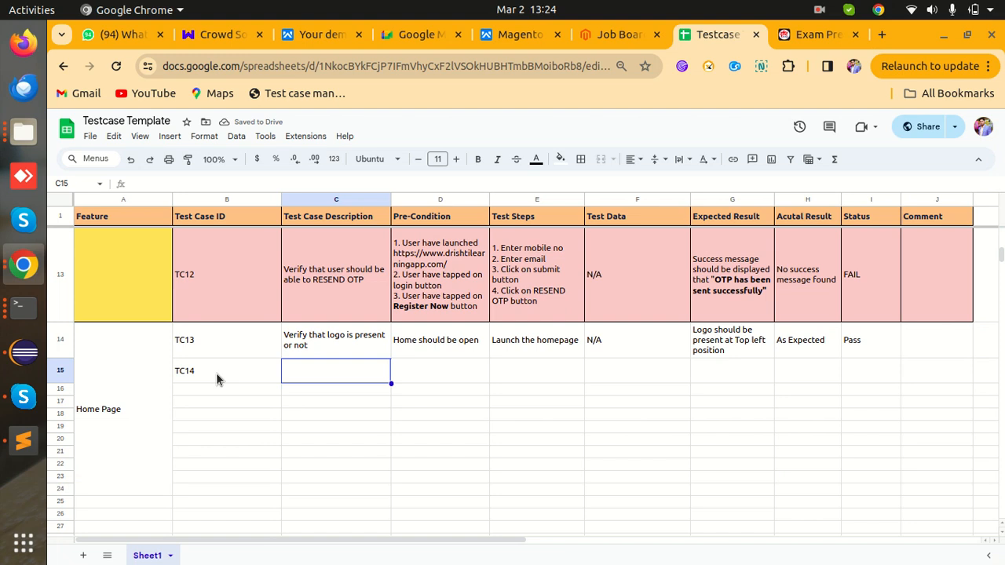
pyautogui.write('Verify that')
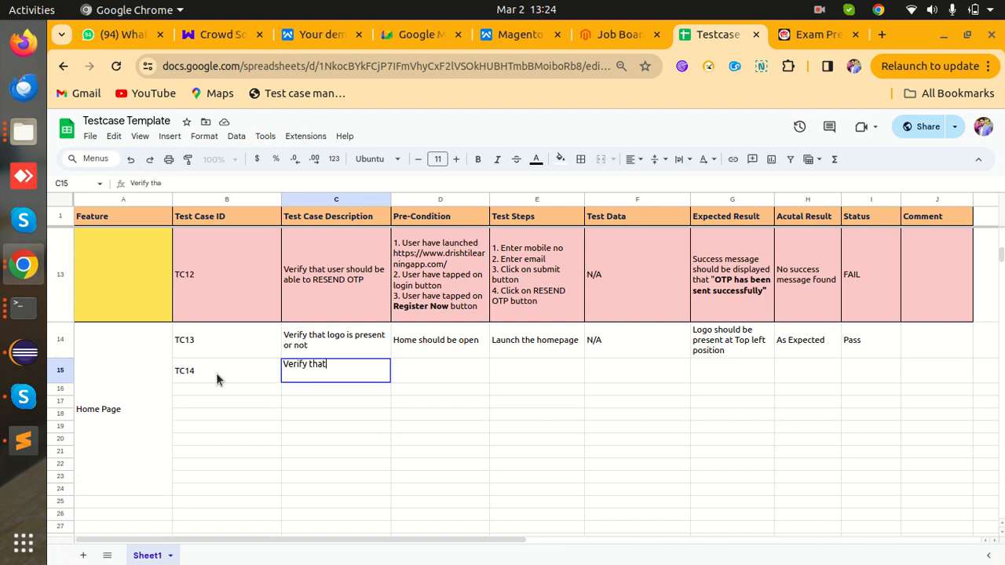
pyautogui.write(' login form shoud')
pyautogui.press('BackSpace')
pyautogui.write('ld gets o')
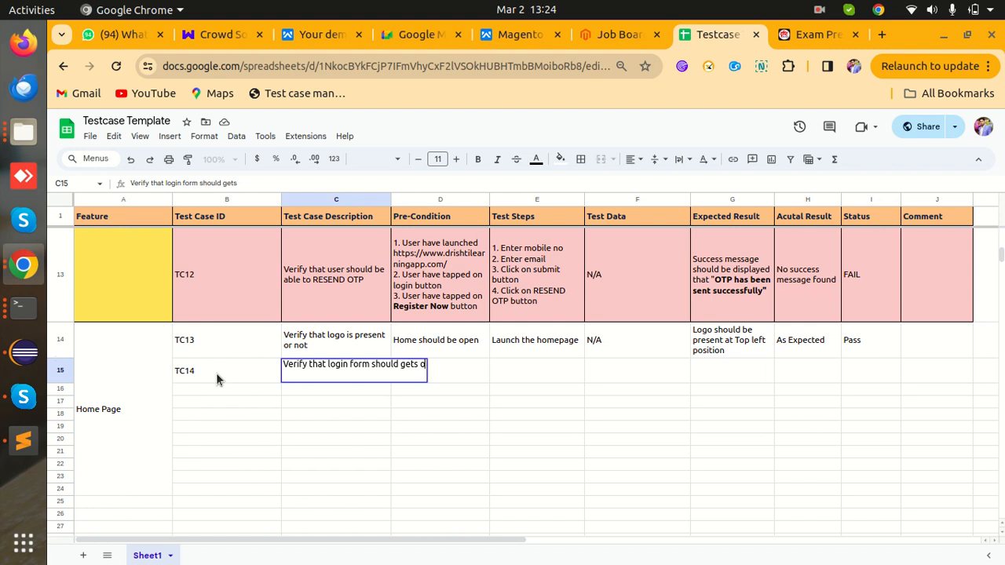
pyautogui.write('pen whe')
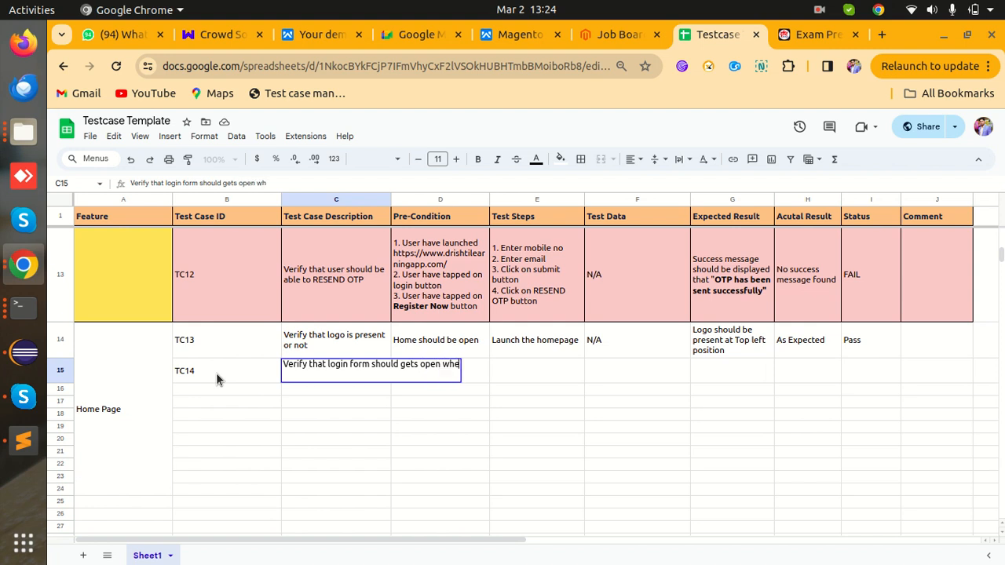
pyautogui.write('n user click')
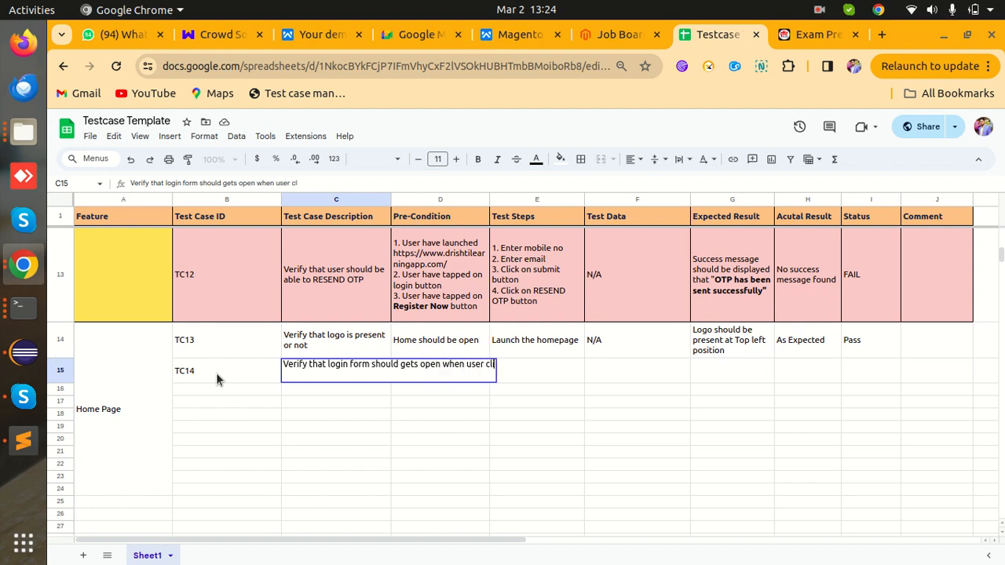
pyautogui.write(' on login button')
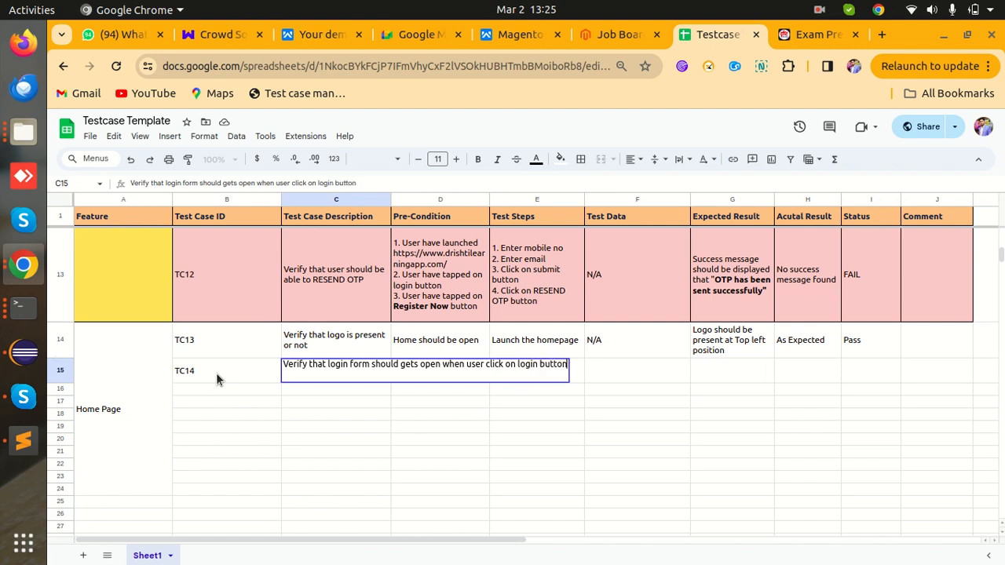
pyautogui.press('Tab')
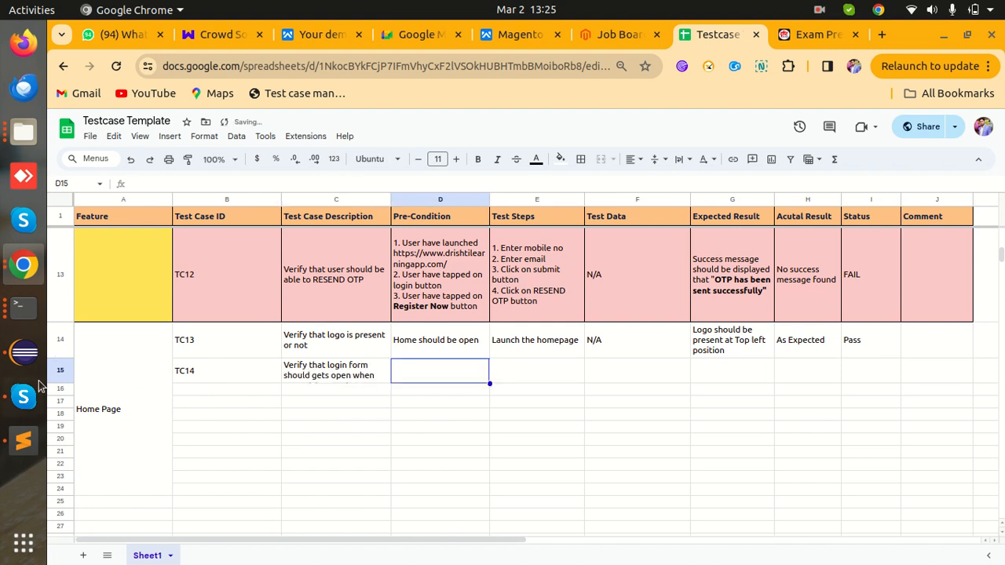
pyautogui.moveTo(57, 383); pyautogui.dragTo(58, 398)
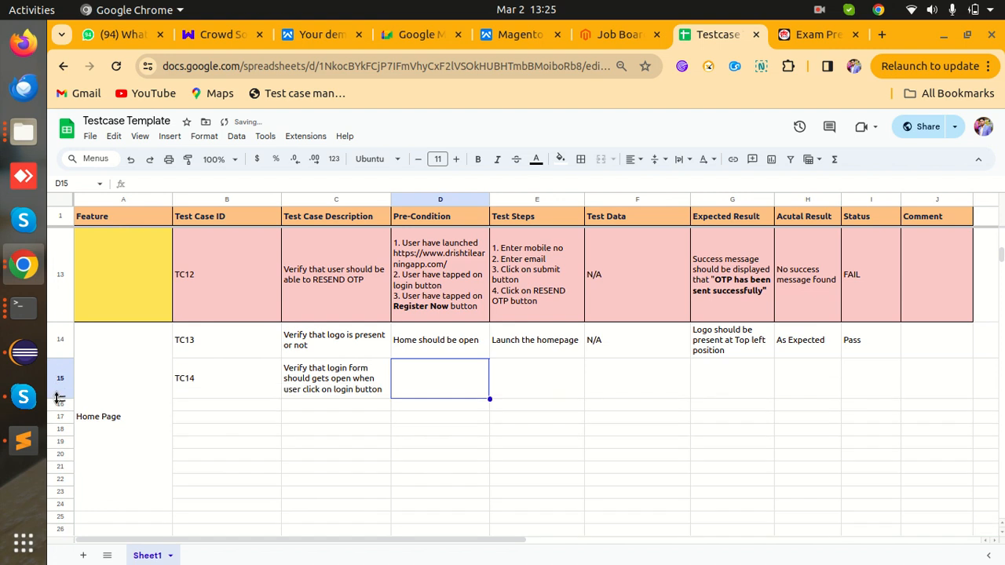
# - Change D14's pre-condition to 'Homepage should be opend' and copy it into D15
pyautogui.click(452, 358)
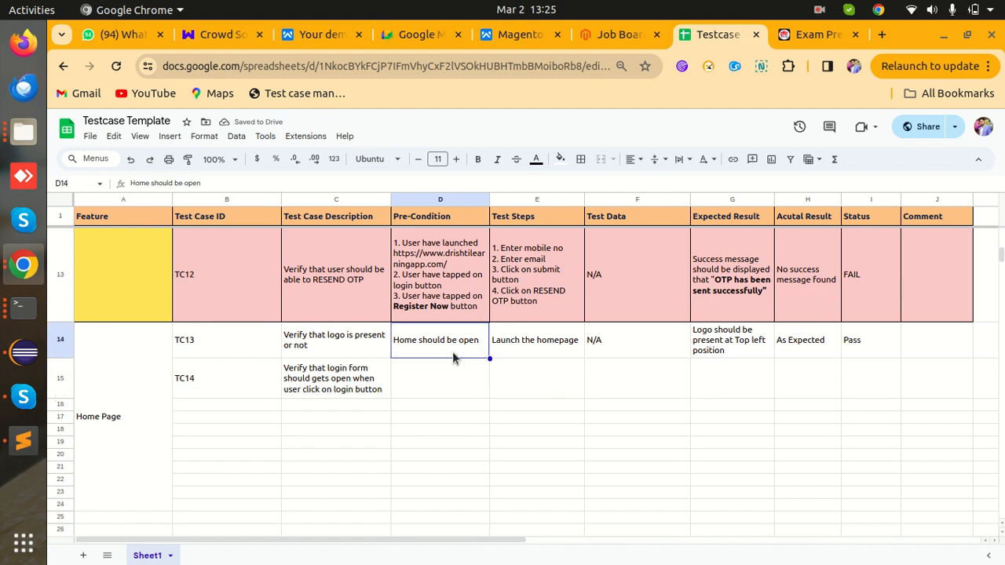
pyautogui.doubleClick(431, 347)
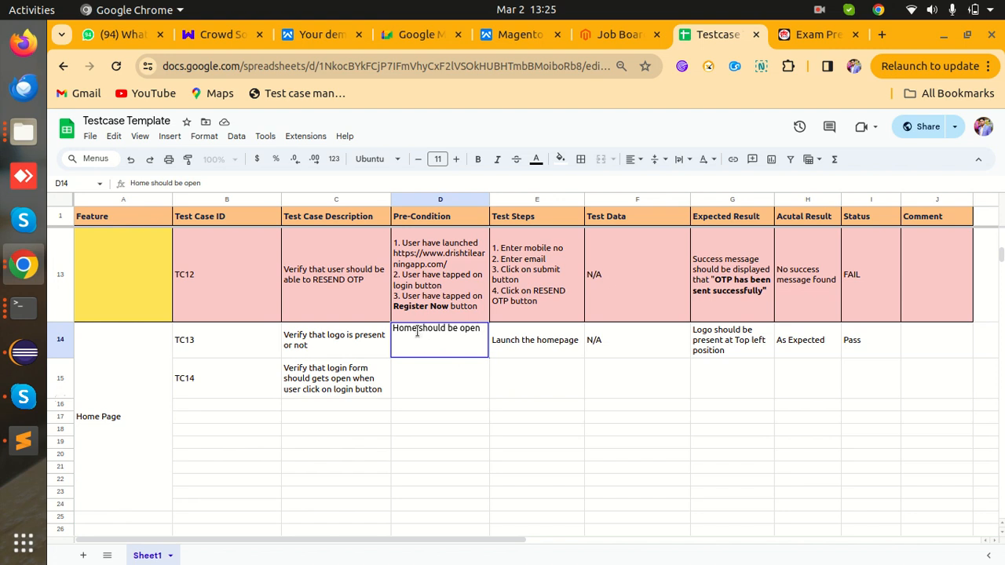
pyautogui.write('page')
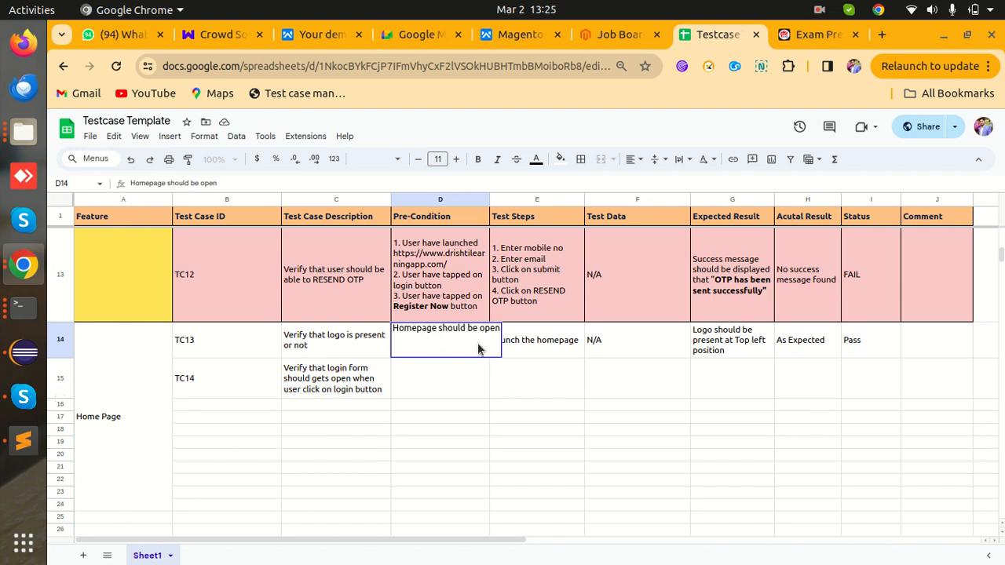
pyautogui.click(498, 328)
pyautogui.write('d')
pyautogui.click(461, 371)
pyautogui.click(467, 351)
pyautogui.hotkey('ctrl', 'c')
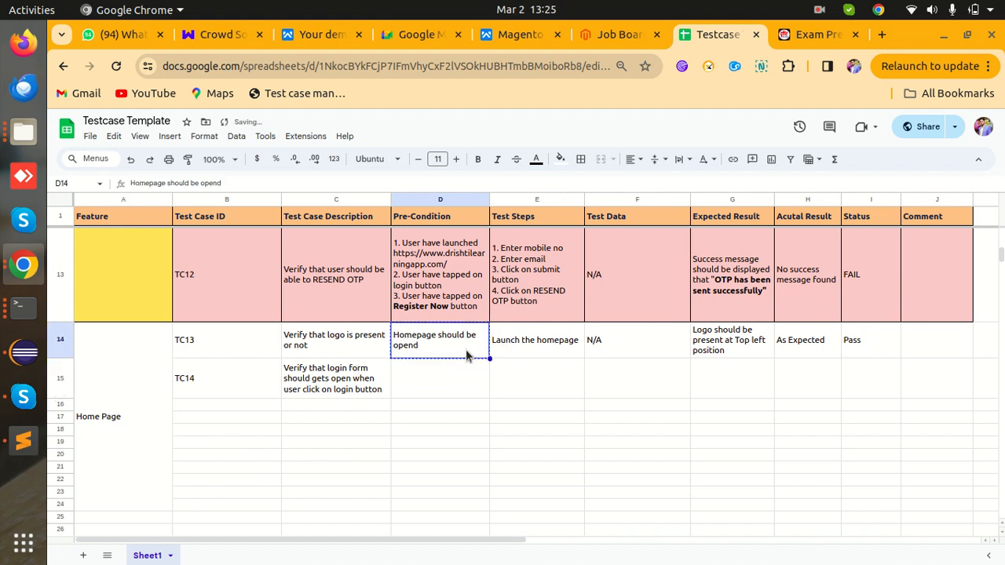
pyautogui.click(461, 372)
pyautogui.hotkey('ctrl', 'v')
pyautogui.click(553, 371)
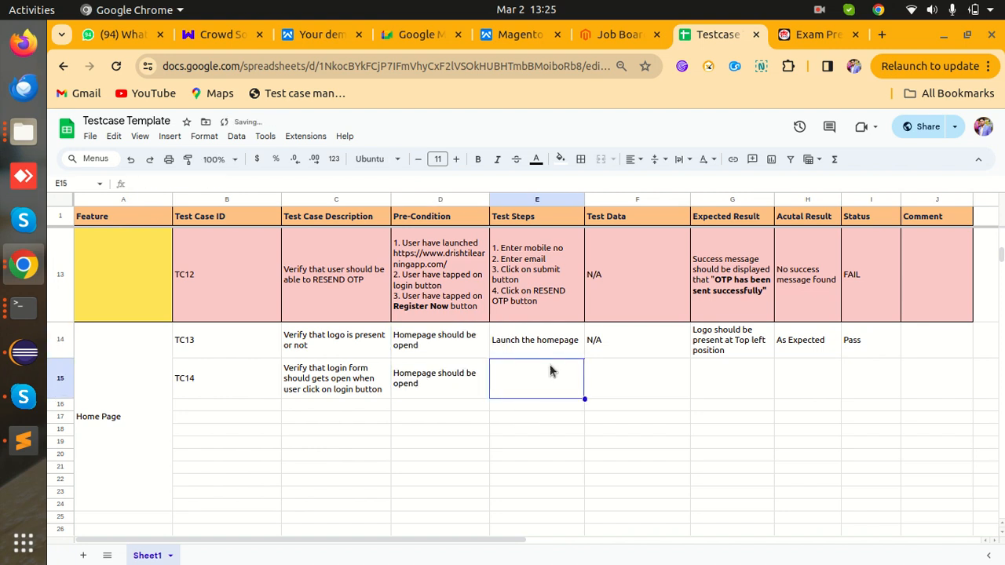
# - Enter TC14's two-line test steps: '1. Open Homepage' and '2. Click on Login Button'
pyautogui.click(519, 334)
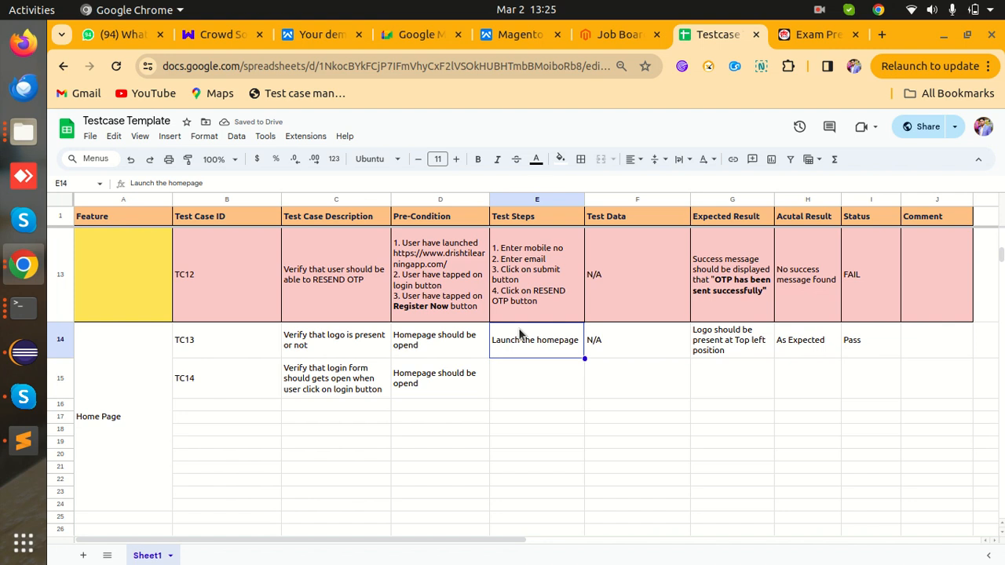
pyautogui.click(517, 366)
pyautogui.write('1')
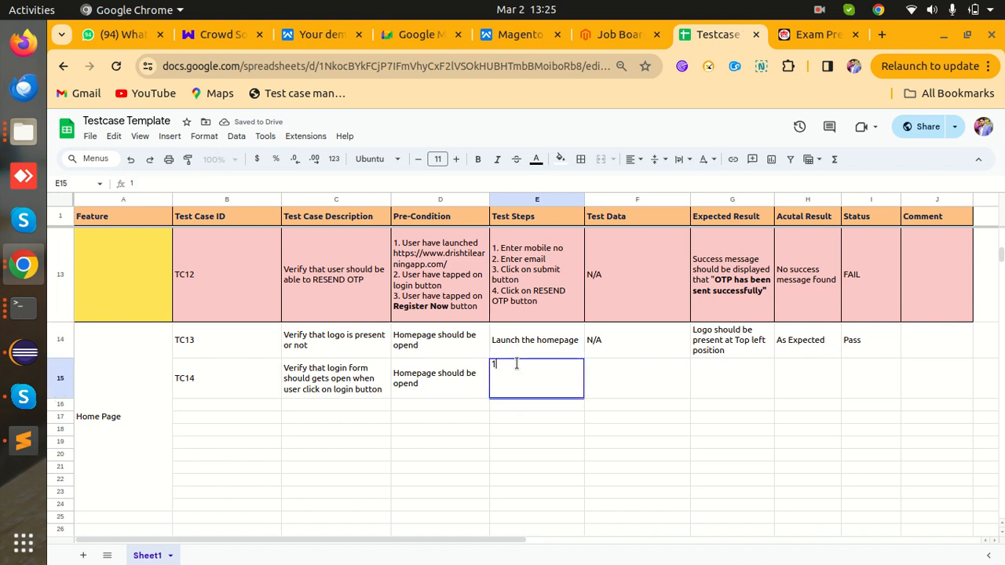
pyautogui.write('.')
pyautogui.write(' Open Ho')
pyautogui.write('ma')
pyautogui.write('page')
pyautogui.press('Left')
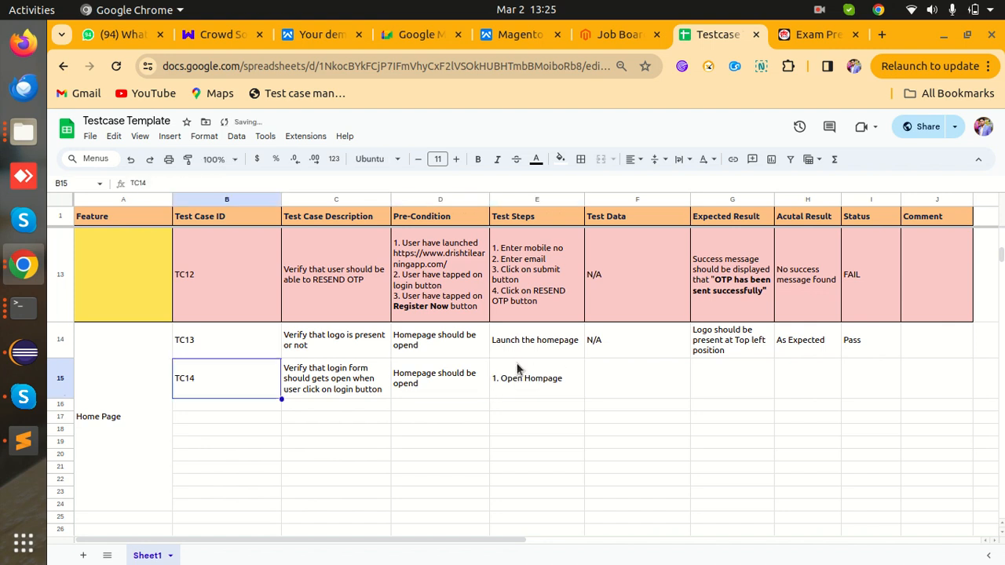
pyautogui.doubleClick(545, 365)
pyautogui.write('e')
pyautogui.click(574, 367)
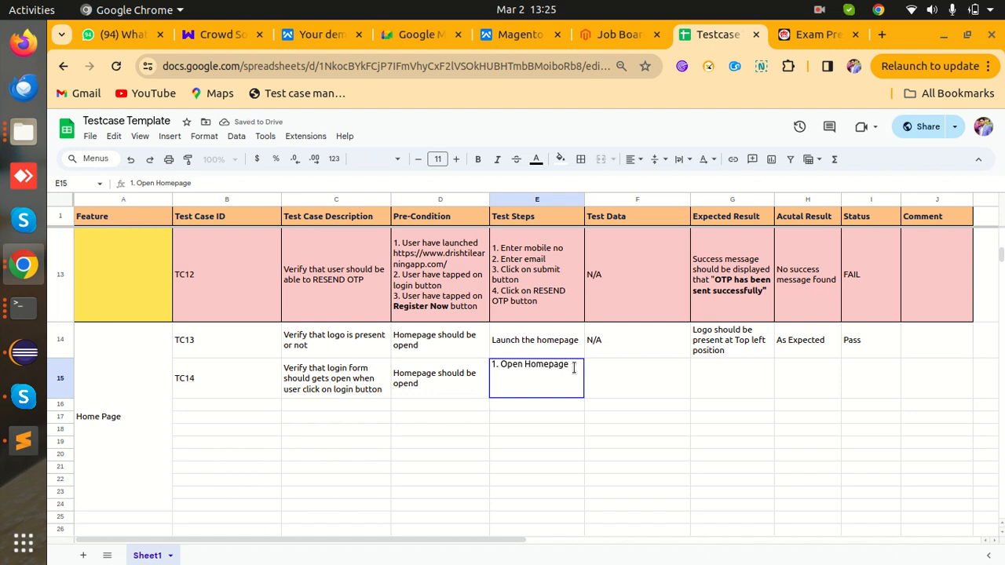
pyautogui.hotkey('alt', 'Return')
pyautogui.write('2. Click on Login Button')
pyautogui.press('Tab')
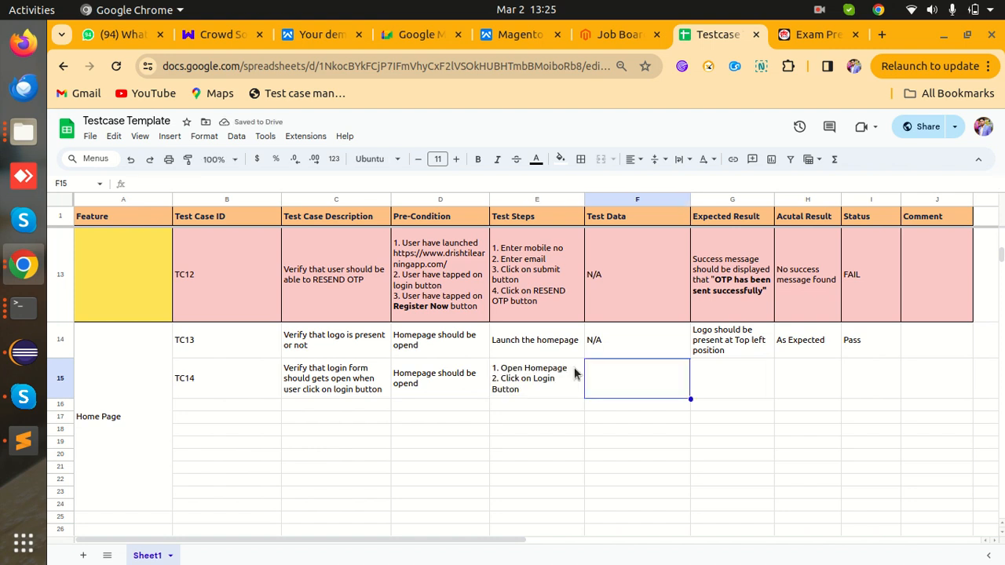
# - Fill TC14 with N/A data, expected 'Login form should gets open', As Expected, and Pass
pyautogui.write('N/A')
pyautogui.press('Tab')
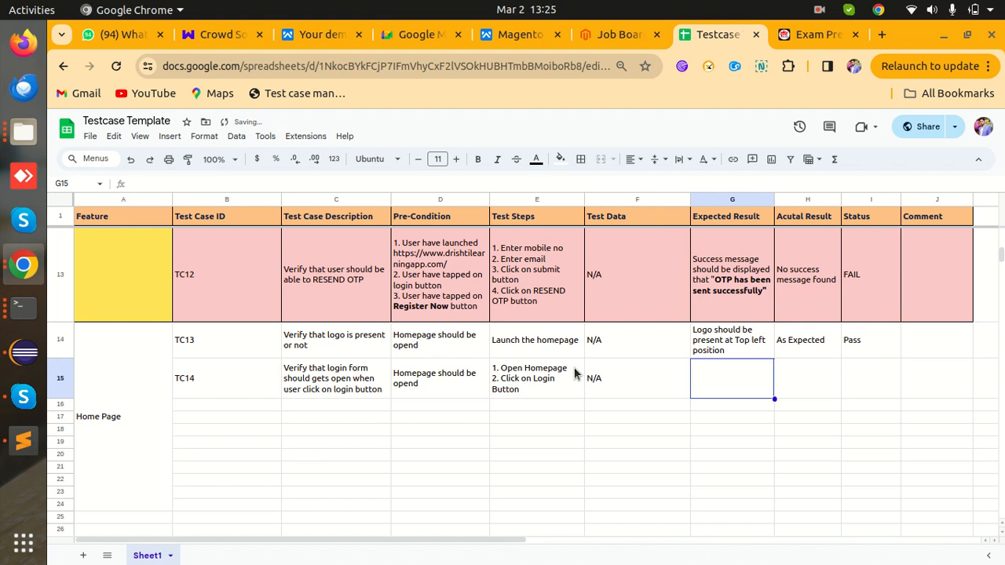
pyautogui.write('Login form should gets open')
pyautogui.press('Tab')
pyautogui.write('A')
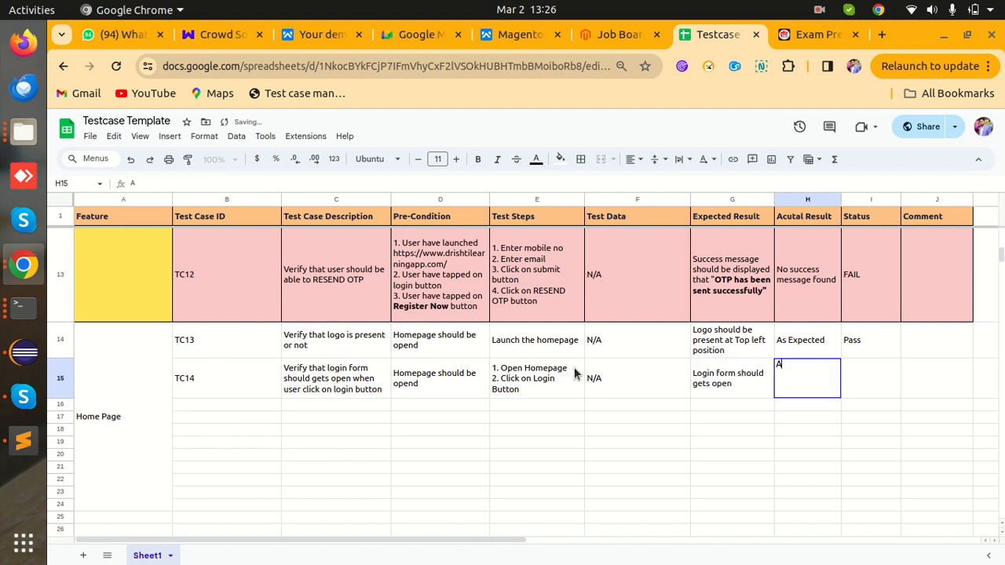
pyautogui.write('s')
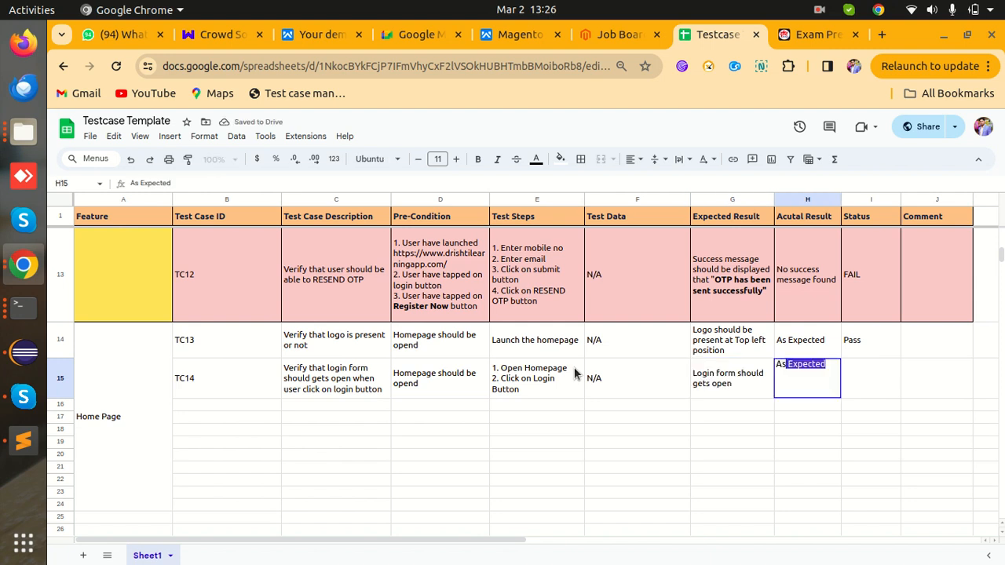
pyautogui.press('Tab')
pyautogui.write('Pas')
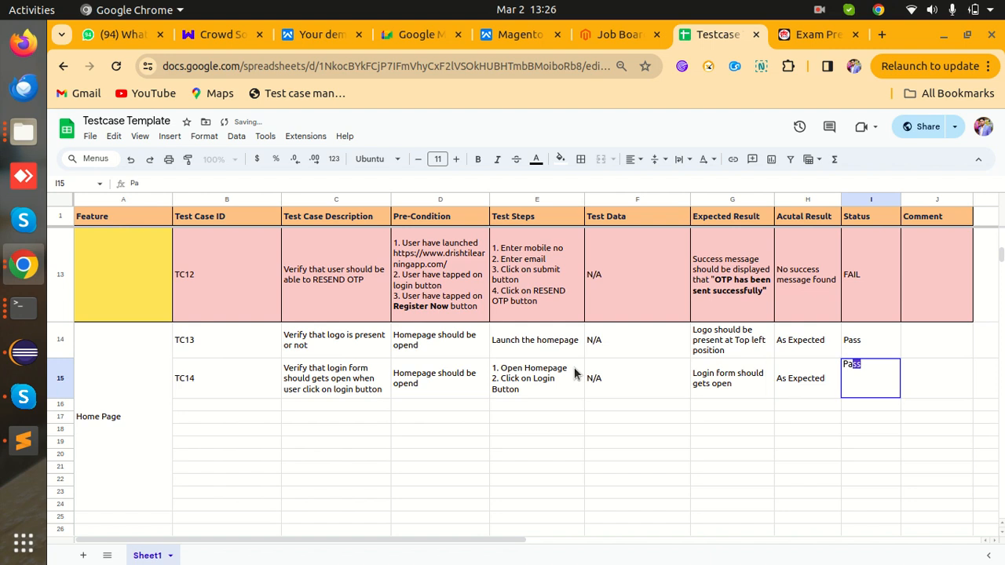
pyautogui.press('Tab')
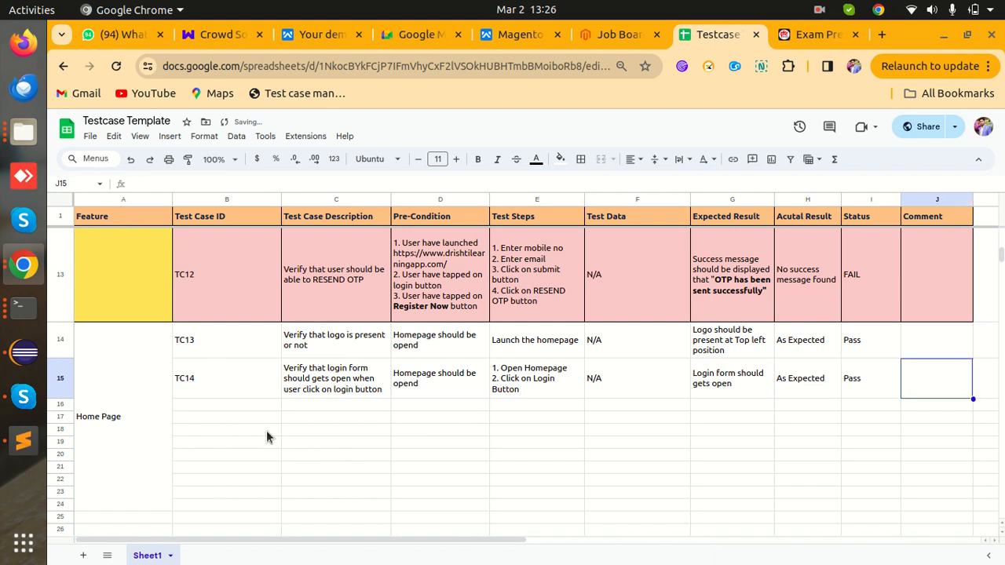
# - Enter TC15 as the test case ID in B16 and make row 16 taller
pyautogui.click(242, 406)
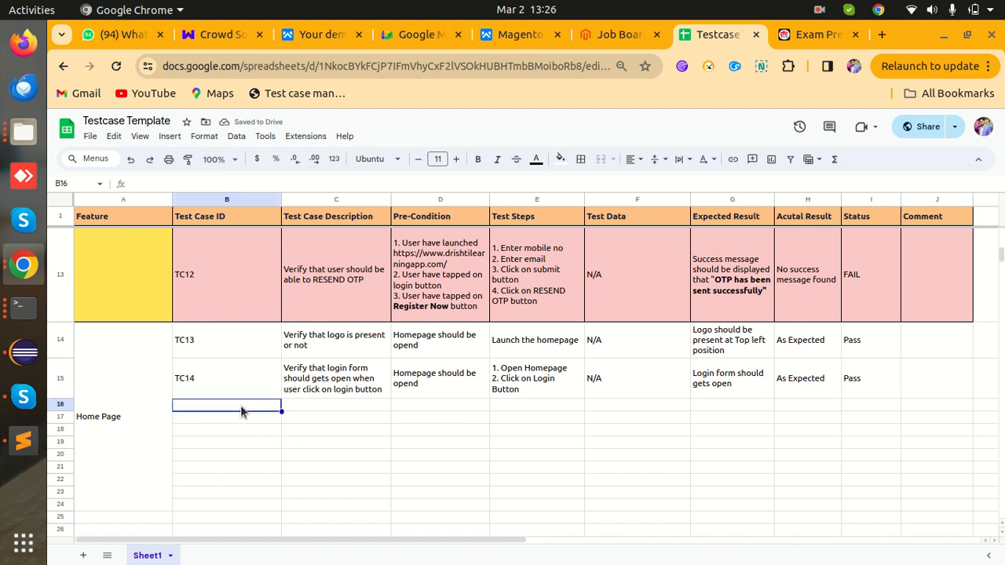
pyautogui.write('Tc')
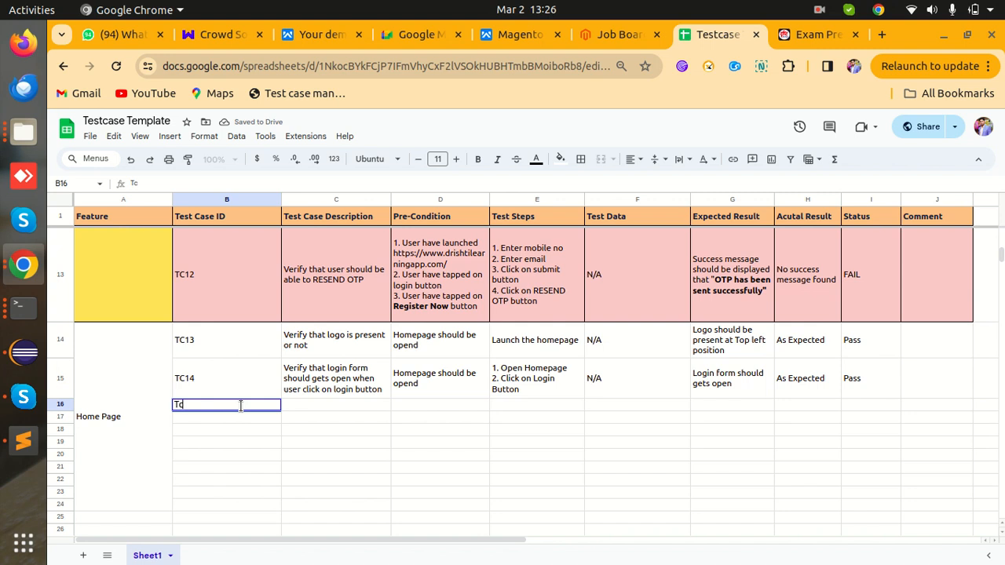
pyautogui.write('!5')
pyautogui.press('BackSpace')
pyautogui.press('BackSpace')
pyautogui.write('c')
pyautogui.press('BackSpace')
pyautogui.write('C15')
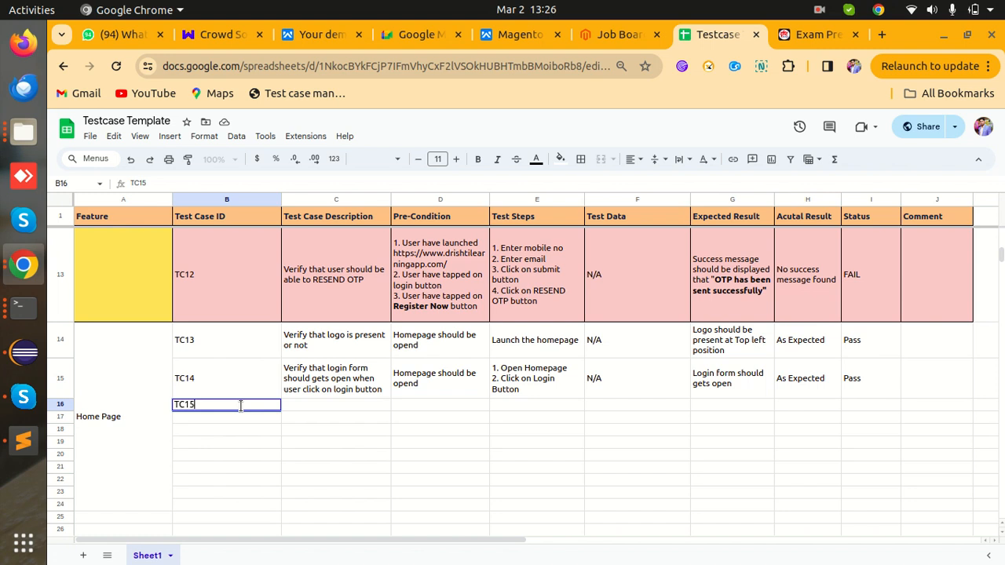
pyautogui.keyDown('shift'); pyautogui.click(100, 402); pyautogui.keyUp('shift')
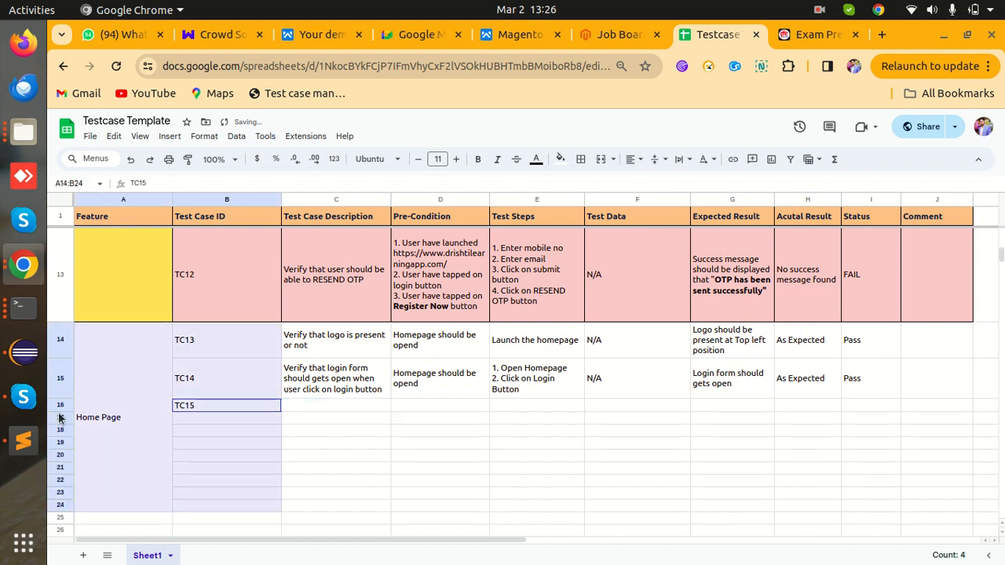
pyautogui.click(60, 455)
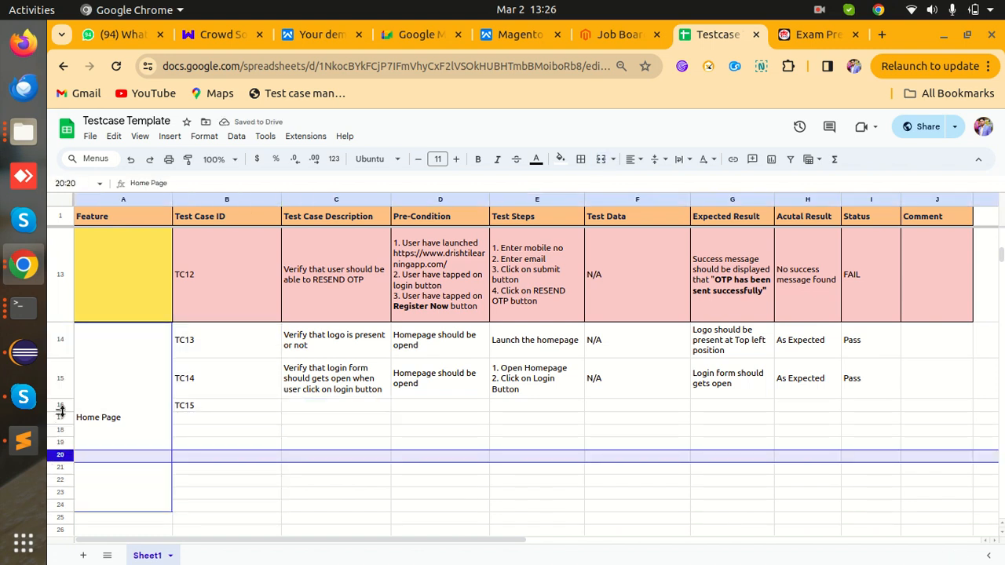
pyautogui.moveTo(59, 410); pyautogui.dragTo(55, 417)
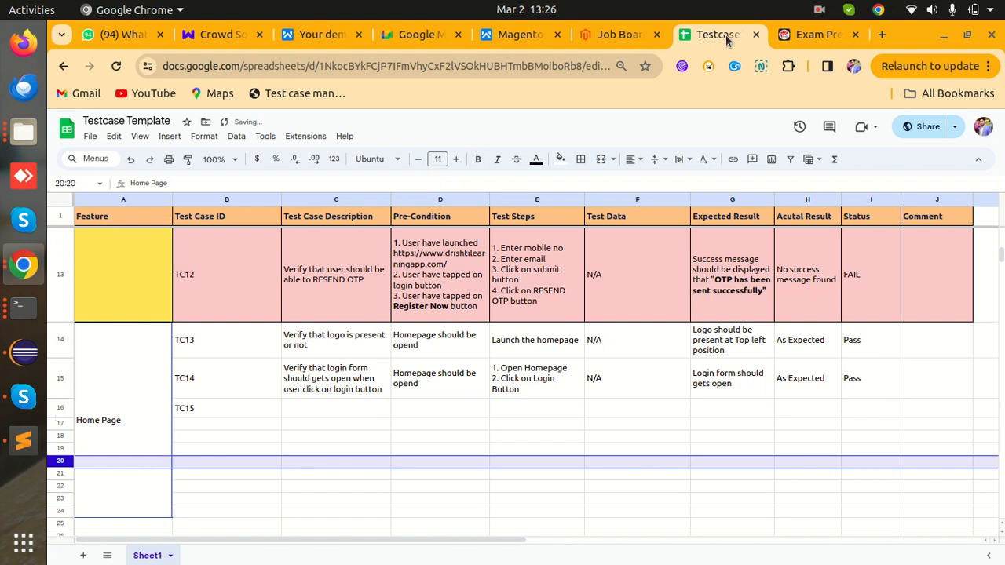
# - Close the Drishti Learning login popup and advance the banner slides through to UPPCS
pyautogui.click(797, 37)
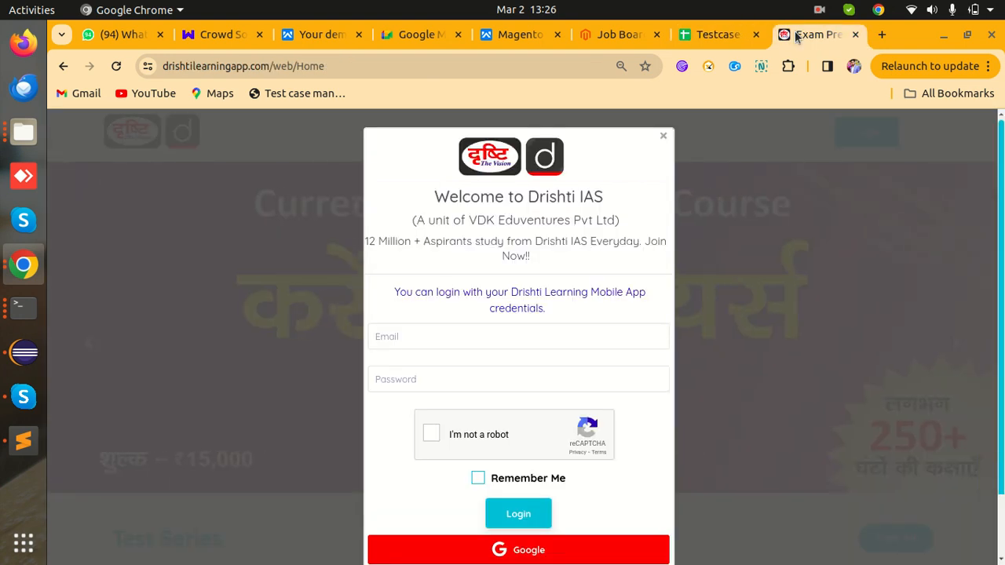
pyautogui.click(663, 136)
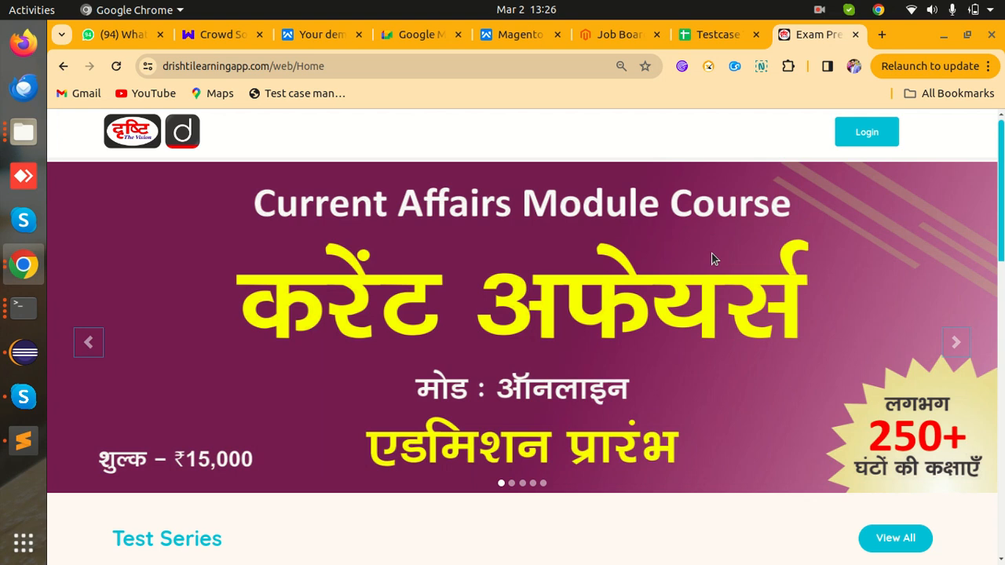
pyautogui.click(954, 346)
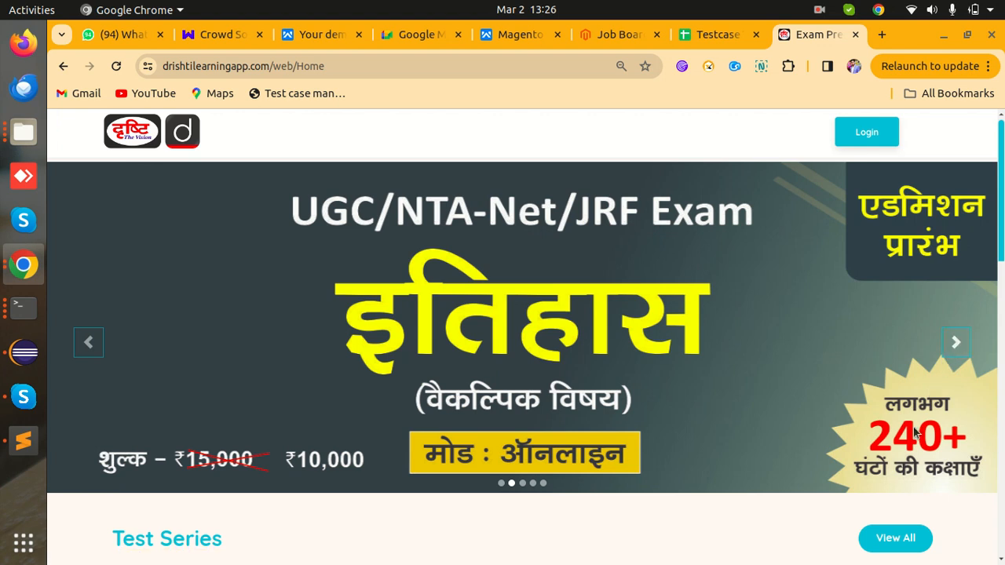
pyautogui.click(951, 342)
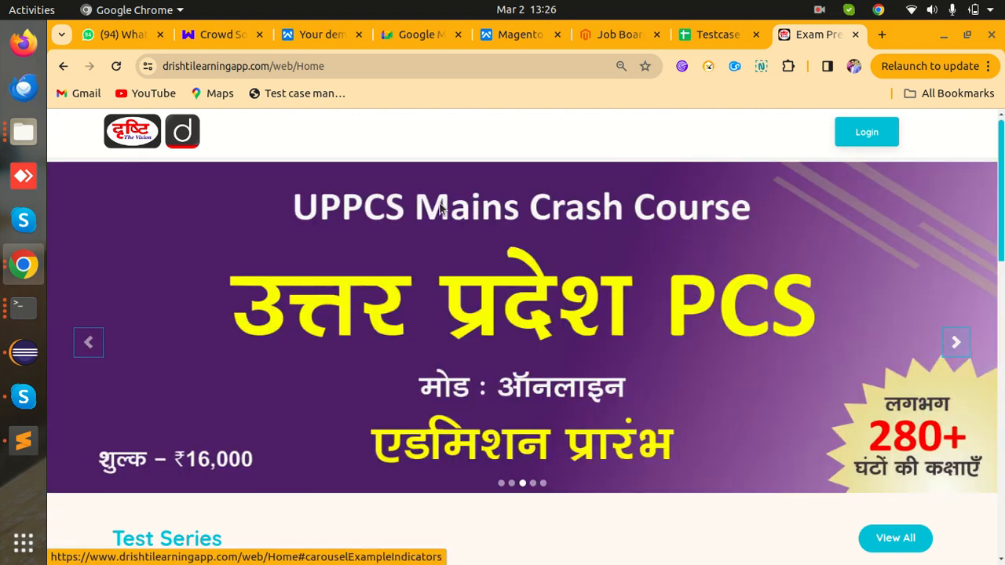
pyautogui.click(957, 346)
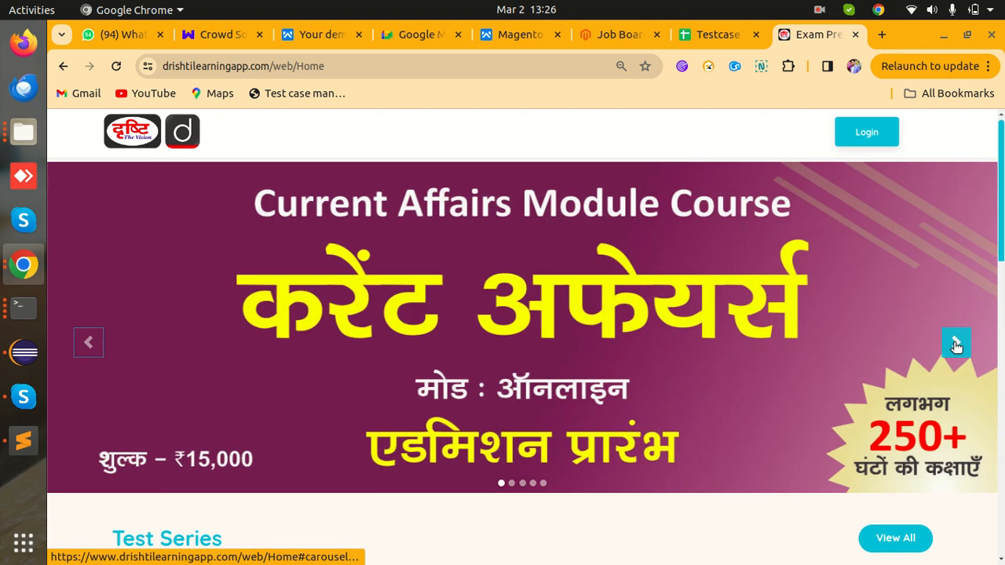
pyautogui.click(956, 345)
pyautogui.click(957, 346)
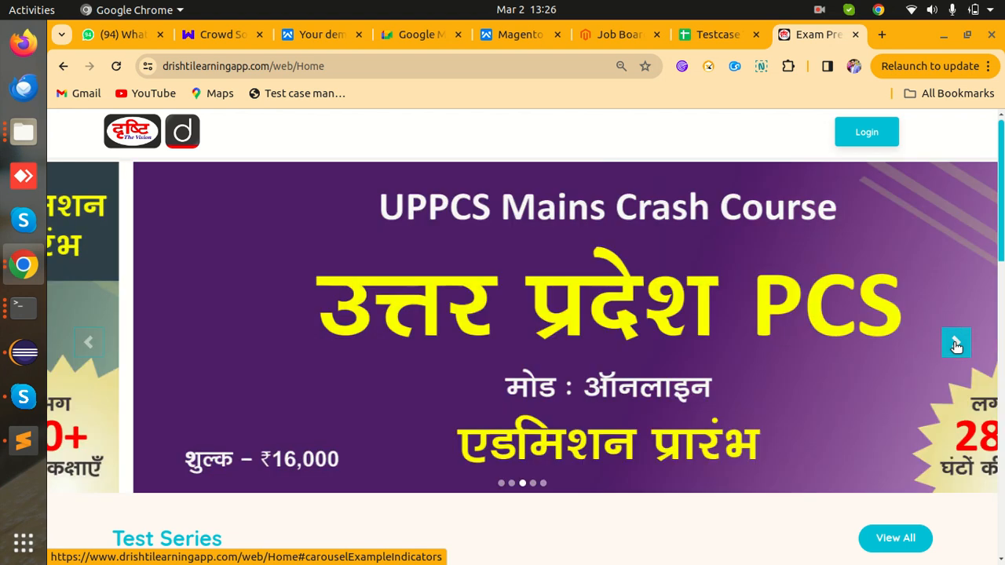
pyautogui.click(957, 346)
pyautogui.click(957, 346)
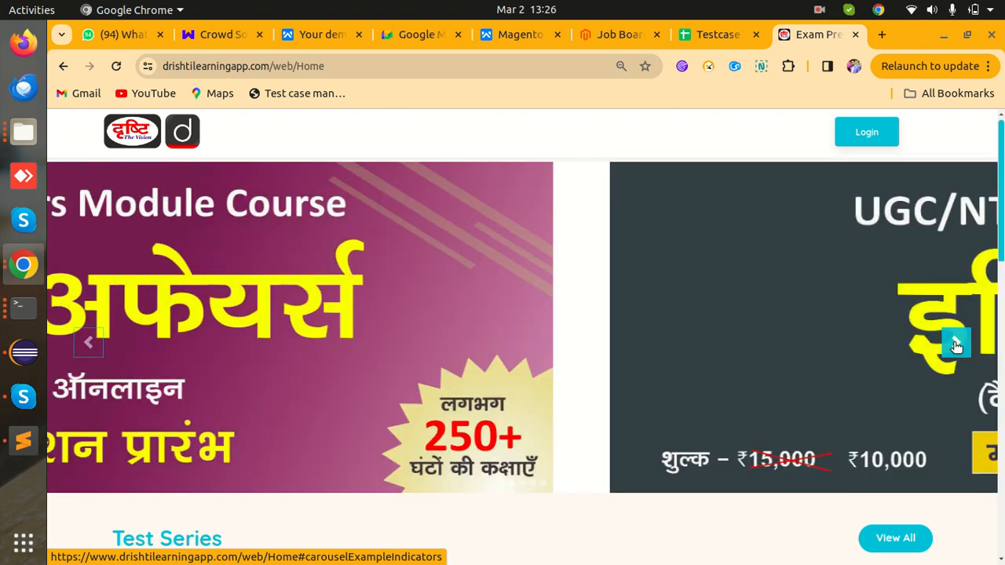
pyautogui.click(956, 345)
pyautogui.click(956, 345)
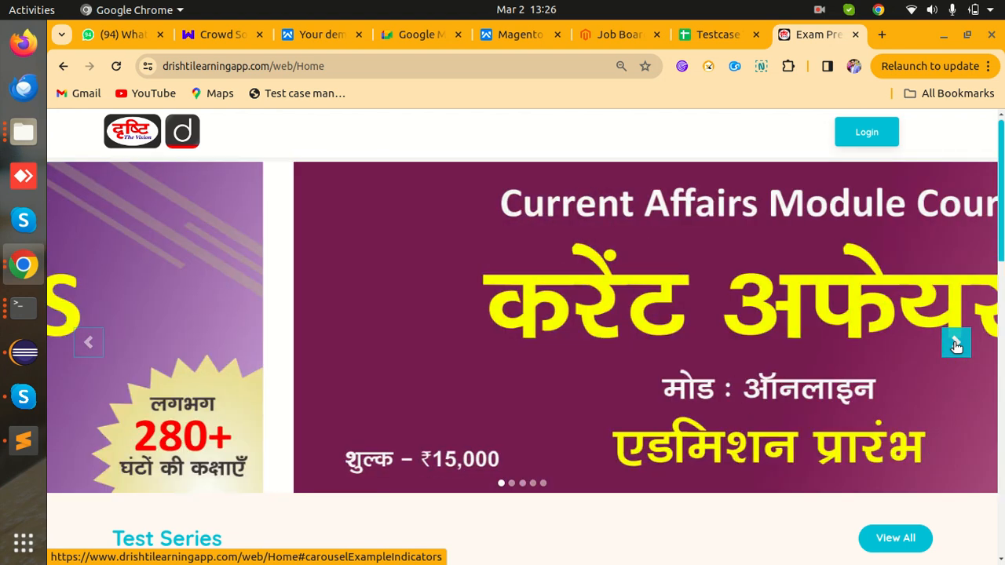
pyautogui.click(956, 346)
pyautogui.click(957, 345)
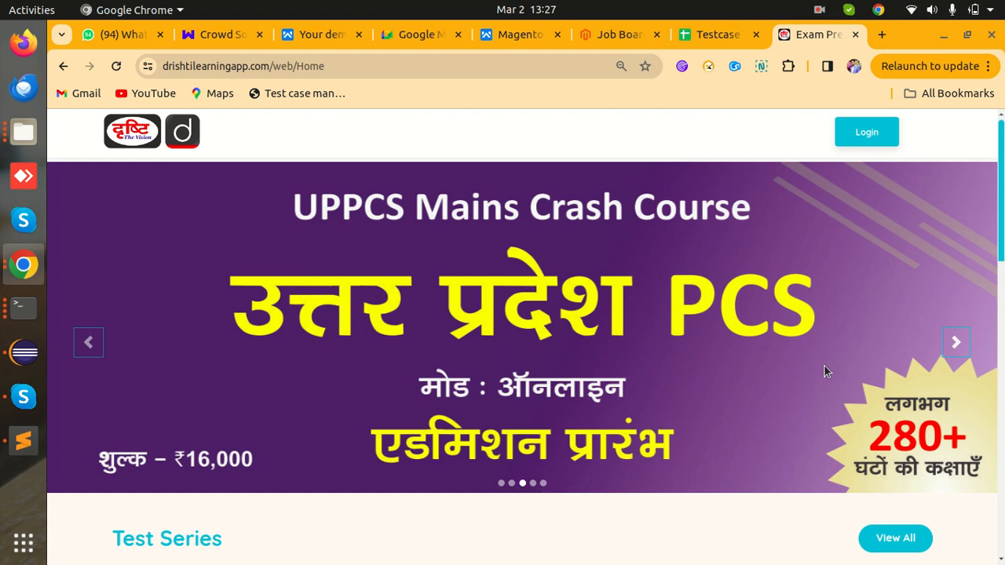
# - Keep advancing the banner carousel until the UGC/NTA-Net/JRF slide appears
pyautogui.click(960, 341)
pyautogui.click(960, 341)
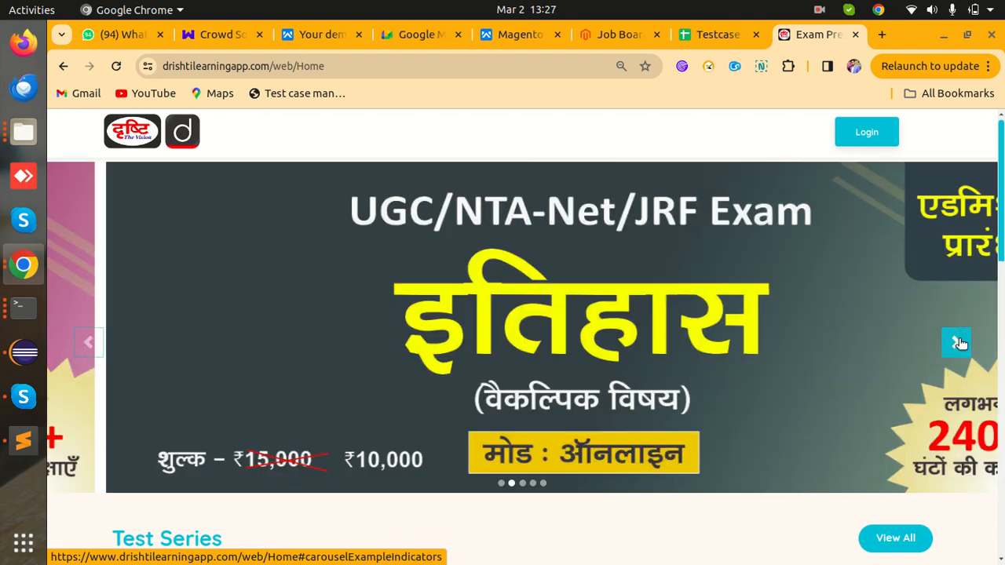
pyautogui.click(960, 342)
pyautogui.click(960, 342)
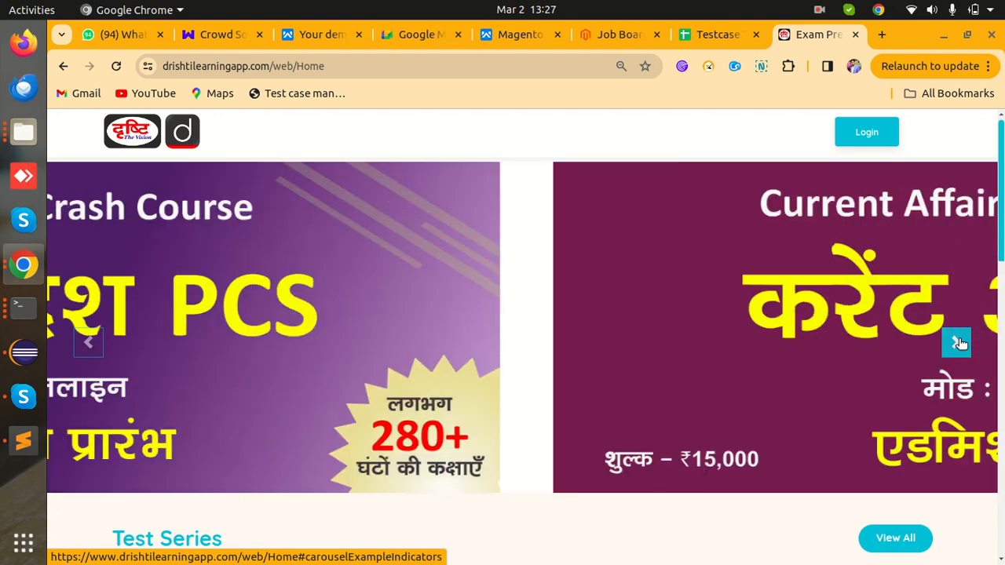
pyautogui.click(960, 343)
pyautogui.click(960, 342)
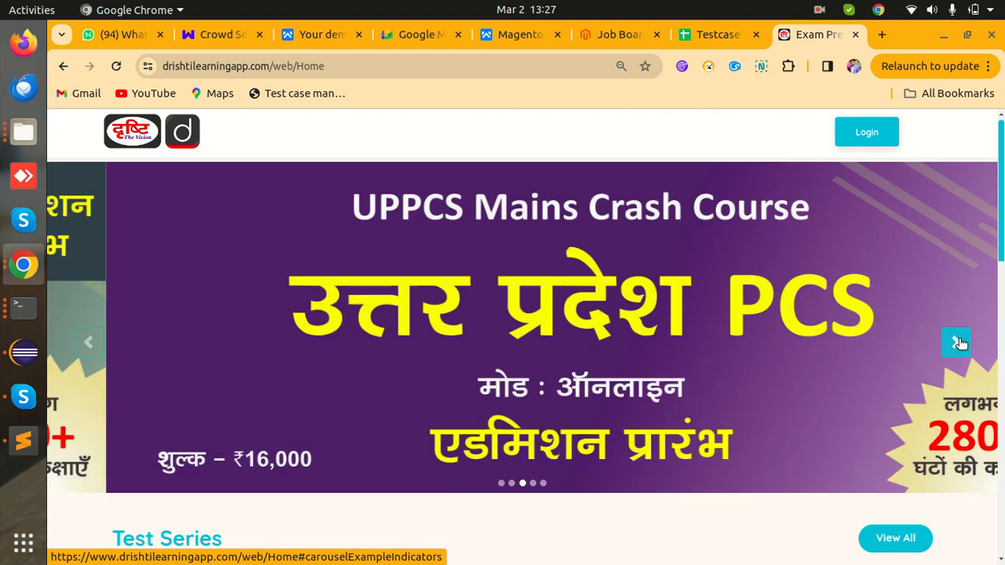
pyautogui.click(959, 342)
pyautogui.click(960, 342)
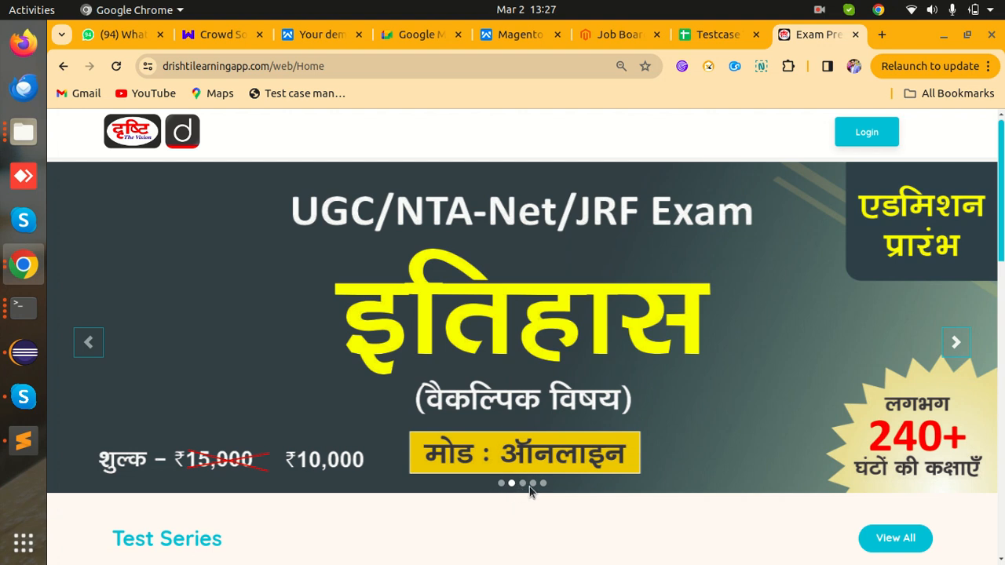
pyautogui.hotkey('ctrl', '+')
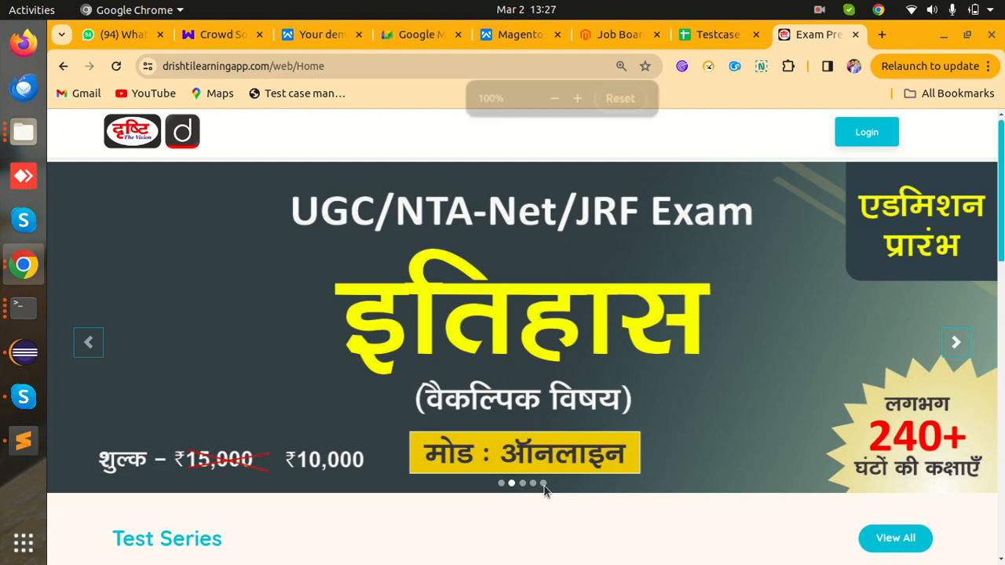
pyautogui.scroll(-3, 544, 487)
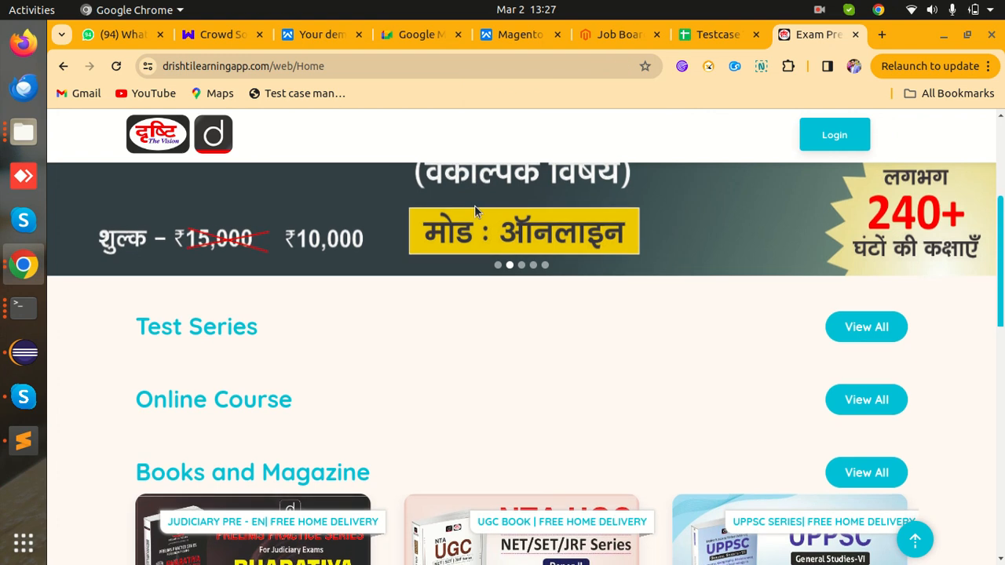
pyautogui.hotkey('ctrl', '+')
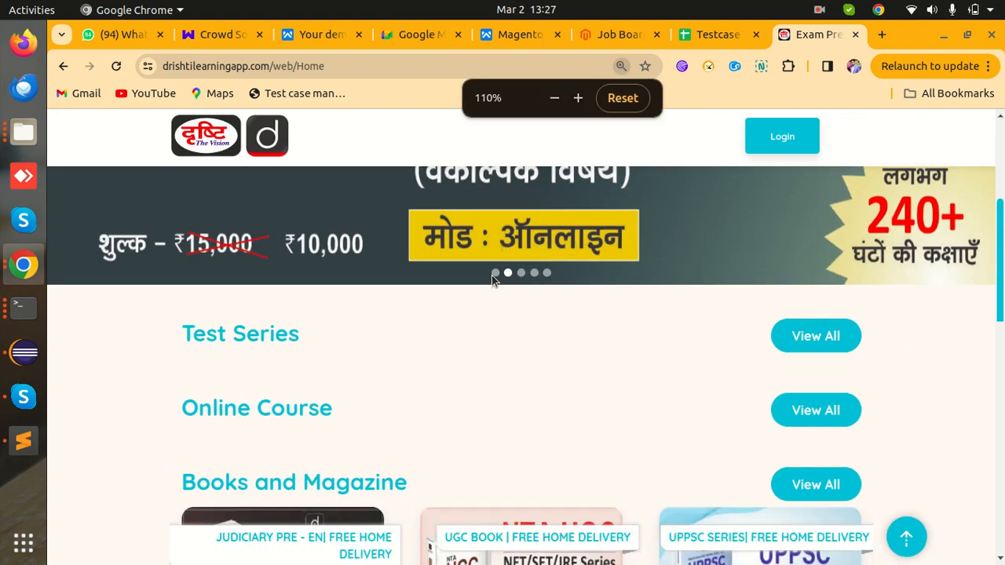
pyautogui.hotkey('ctrl', '-')
pyautogui.hotkey('ctrl', '-')
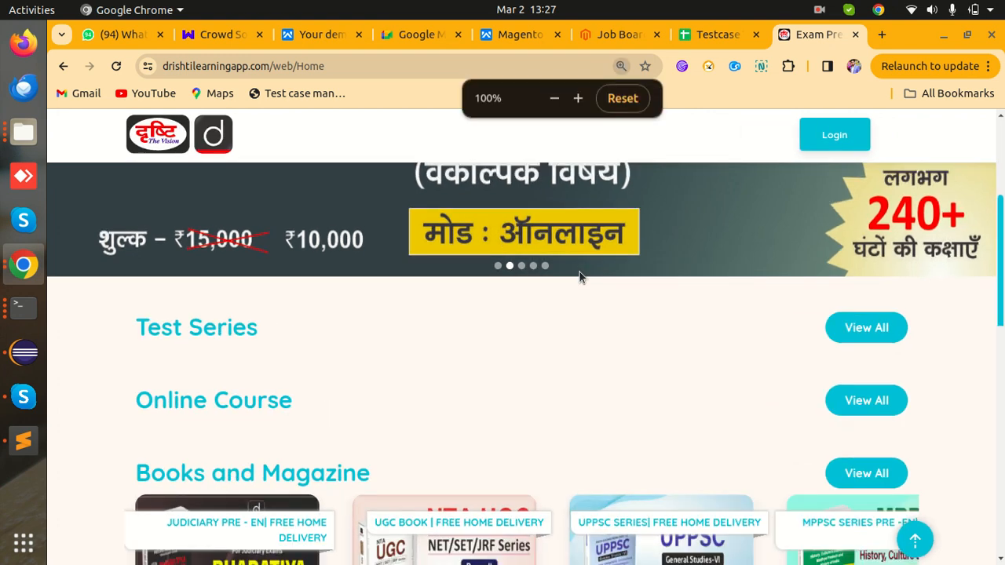
pyautogui.hotkey('ctrl', '+')
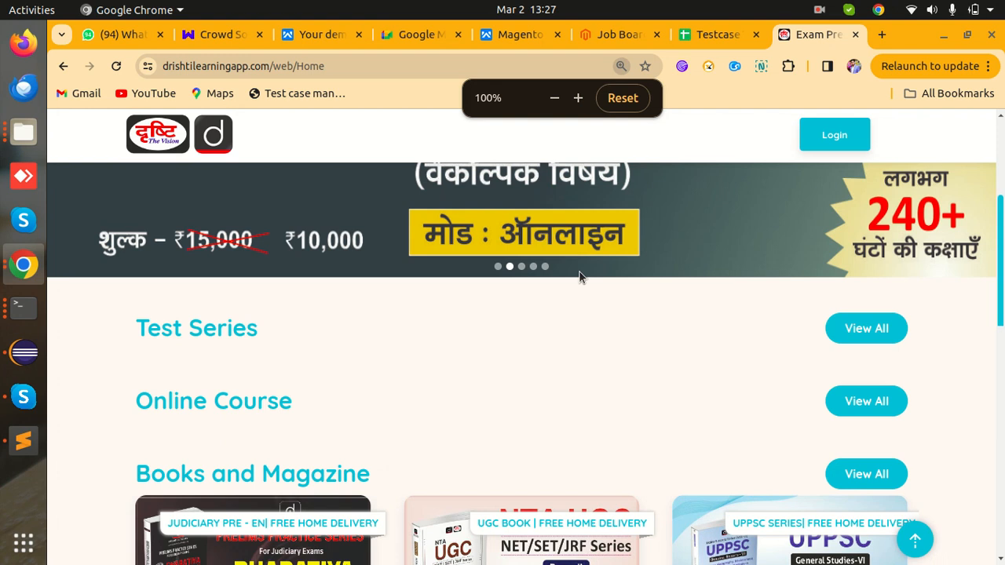
pyautogui.scroll(4, 615, 377)
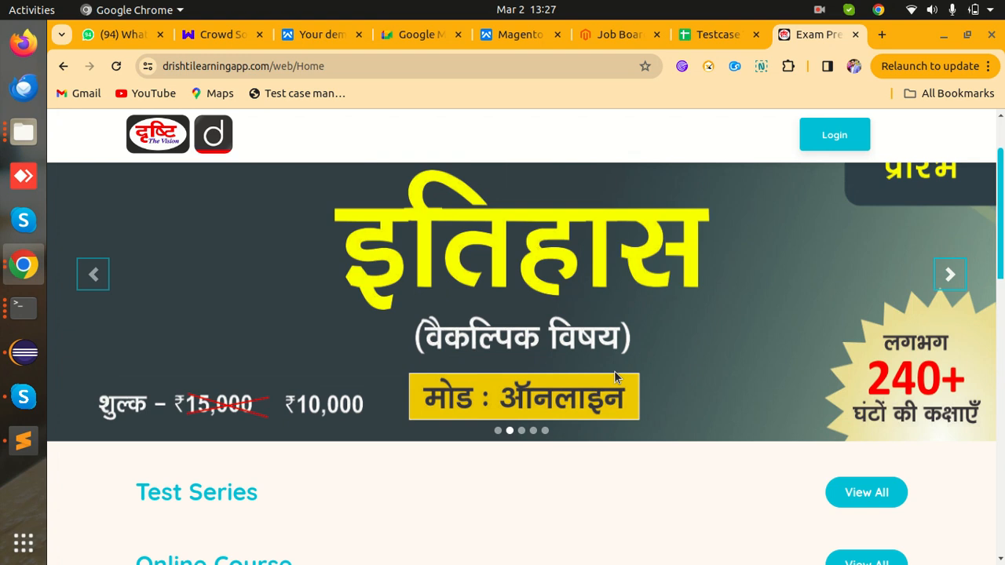
# - Enter TC15's description in C16: 'Verify that there should be 5 slides which are scrollable'
pyautogui.click(721, 35)
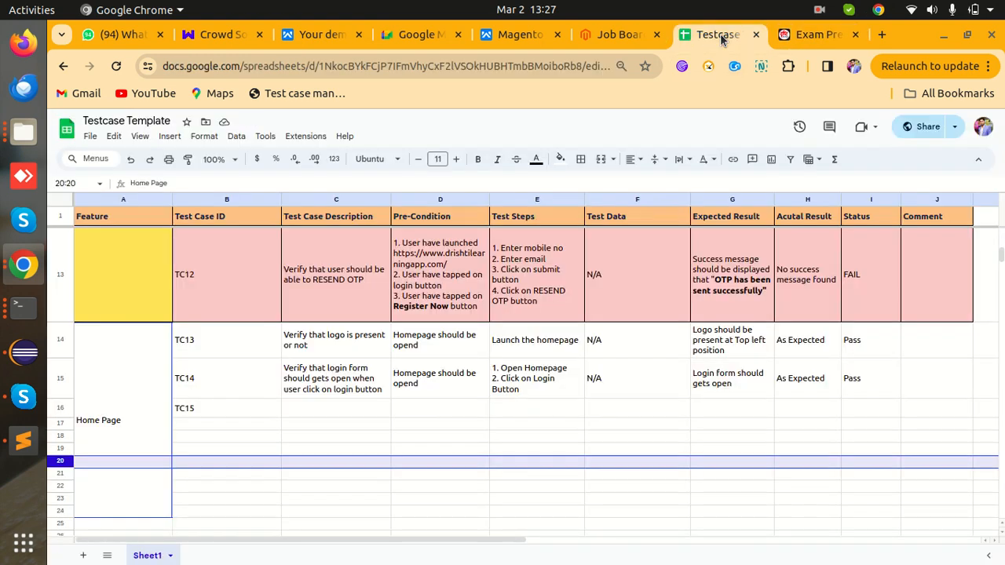
pyautogui.click(205, 423)
pyautogui.write('TC')
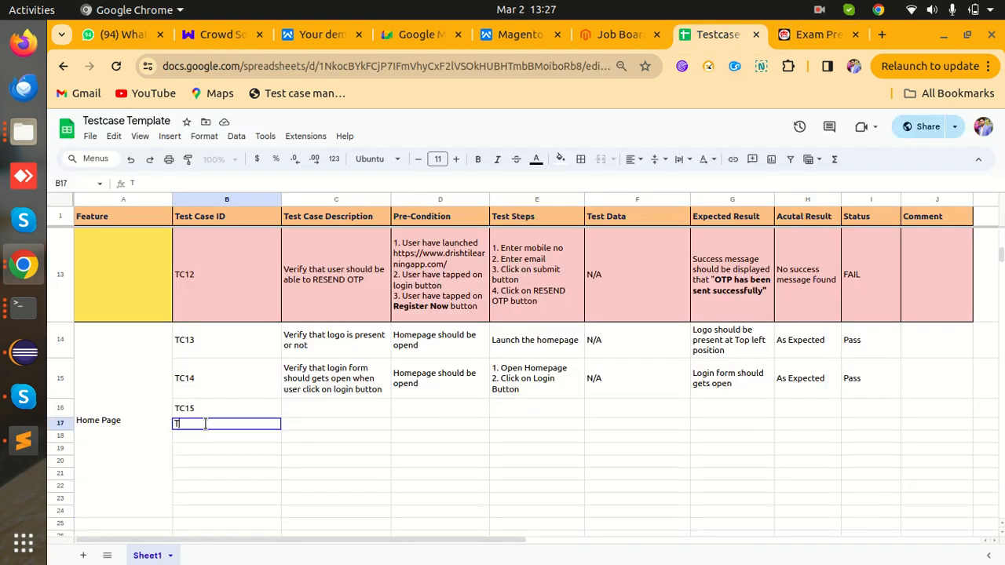
pyautogui.write('15')
pyautogui.press('BackSpace')
pyautogui.press('BackSpace')
pyautogui.press('BackSpace')
pyautogui.press('BackSpace')
pyautogui.click(322, 407)
pyautogui.write('Ve')
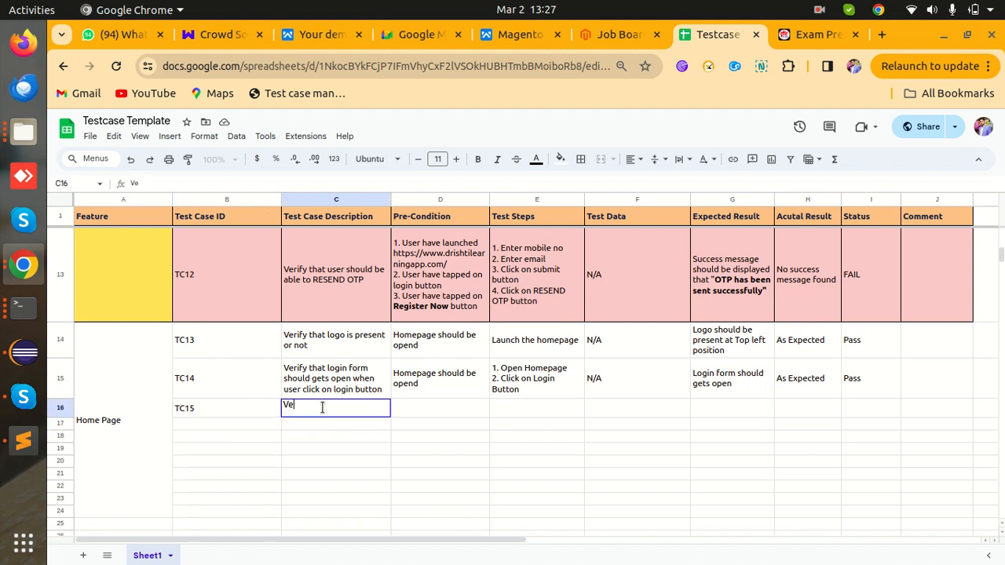
pyautogui.write('rify that')
pyautogui.write('there sho')
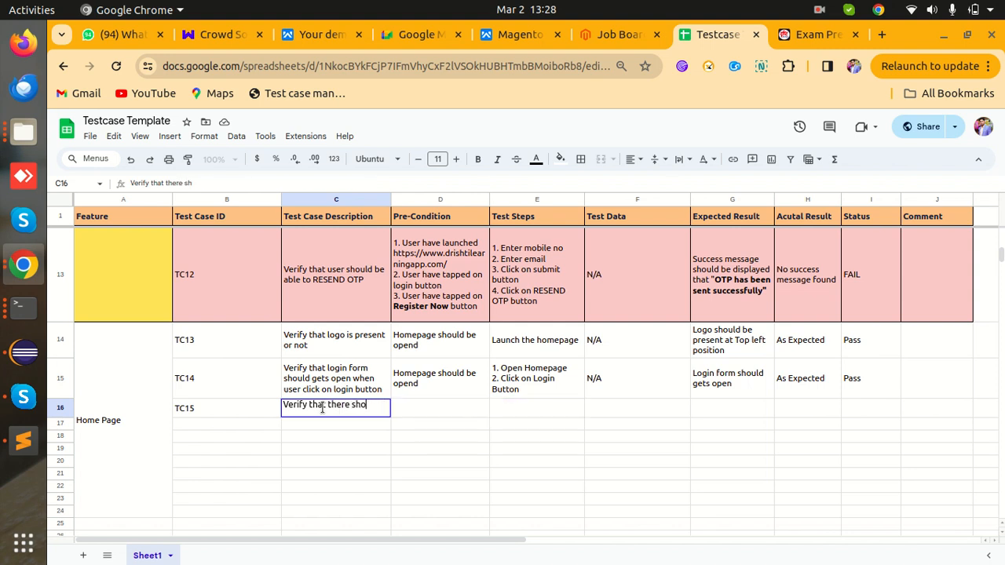
pyautogui.write('uld be 5 slides')
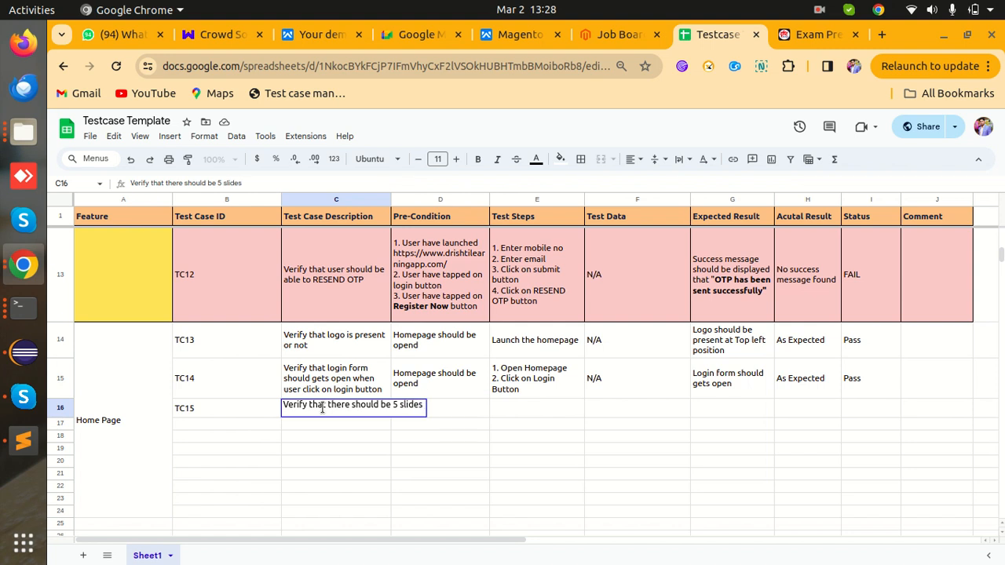
pyautogui.write(' which are sc')
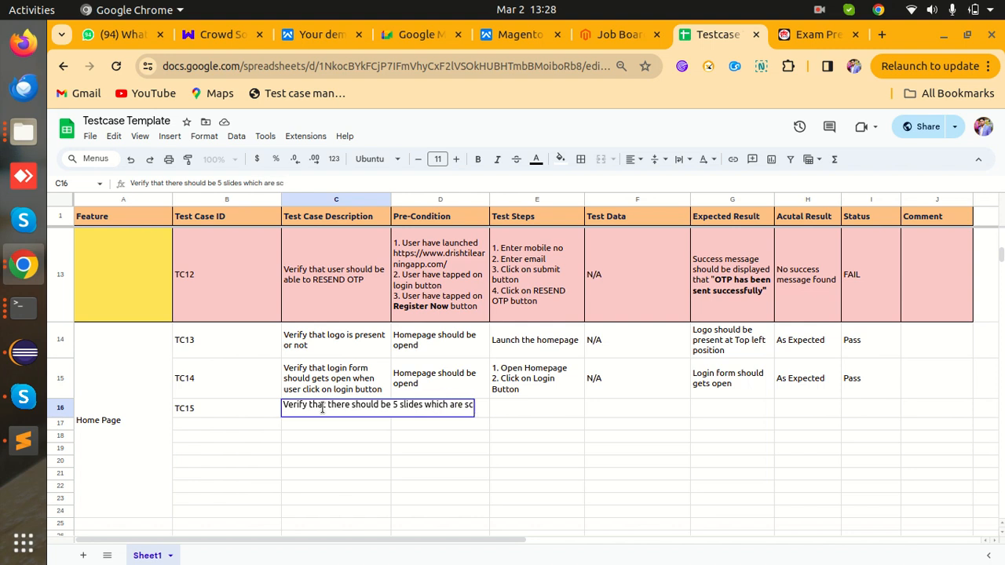
pyautogui.write('rollable')
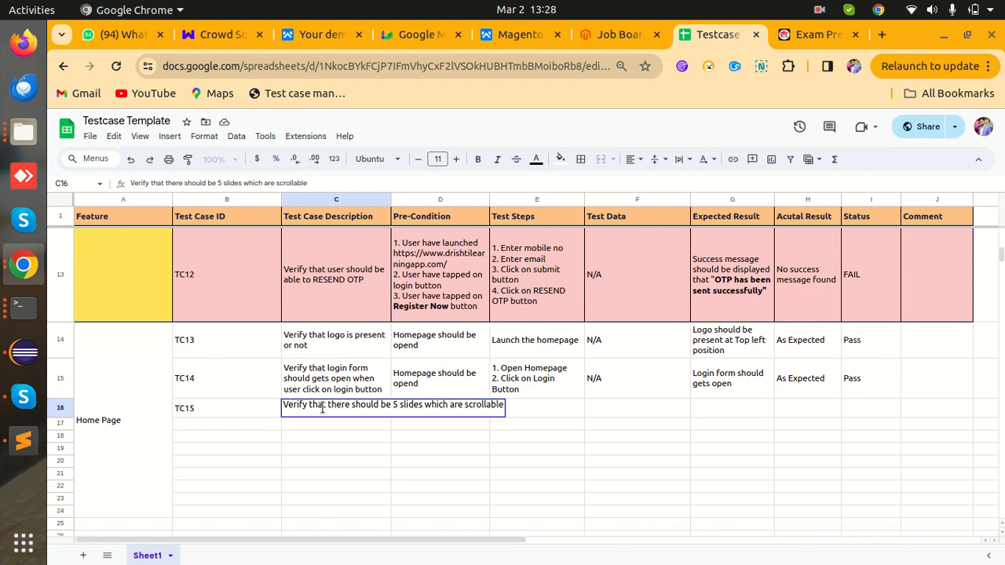
pyautogui.press('Tab')
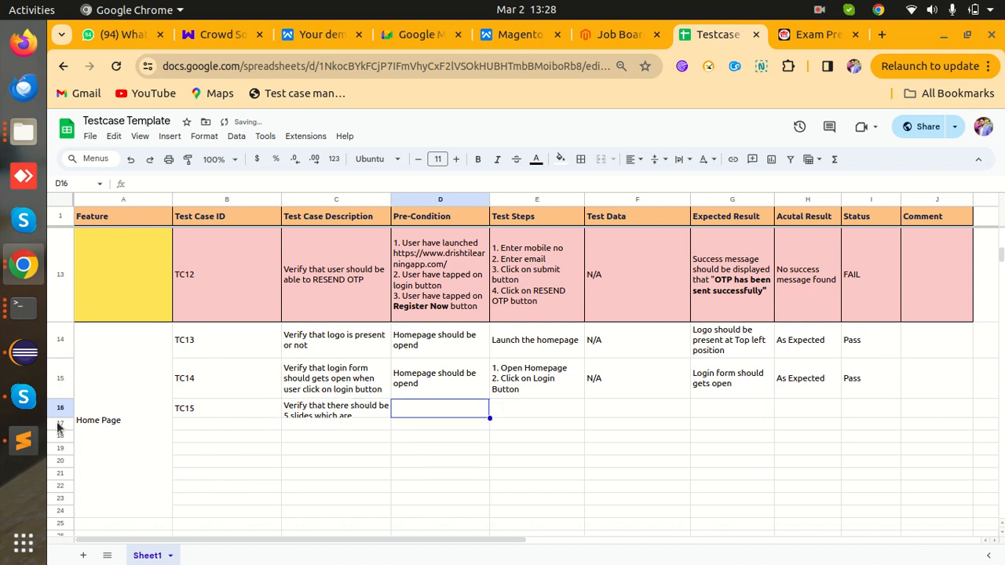
# - Make row 16 taller and reword the description to '...5 slides which user can swipe'
pyautogui.moveTo(61, 418); pyautogui.dragTo(60, 425)
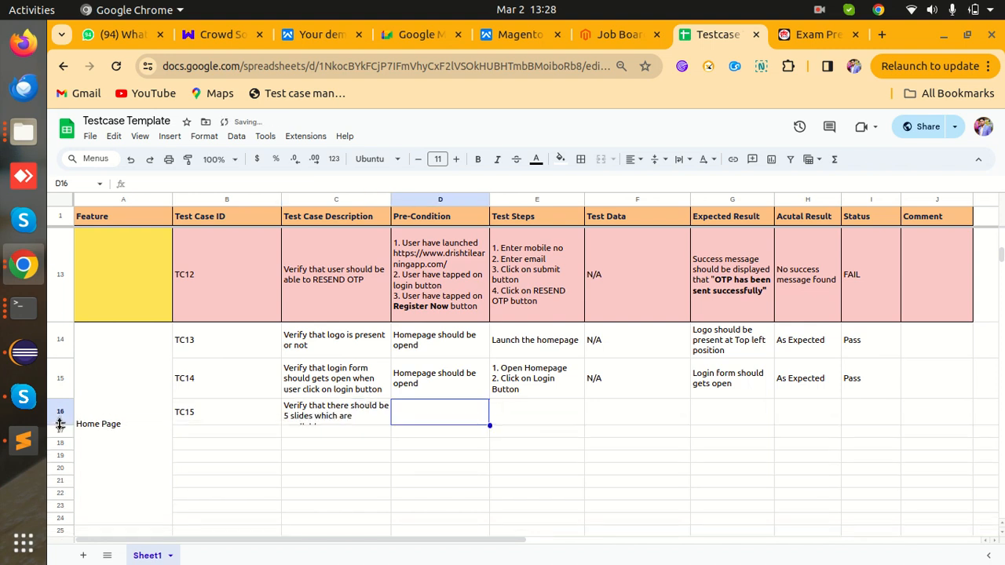
pyautogui.moveTo(61, 424); pyautogui.dragTo(58, 440)
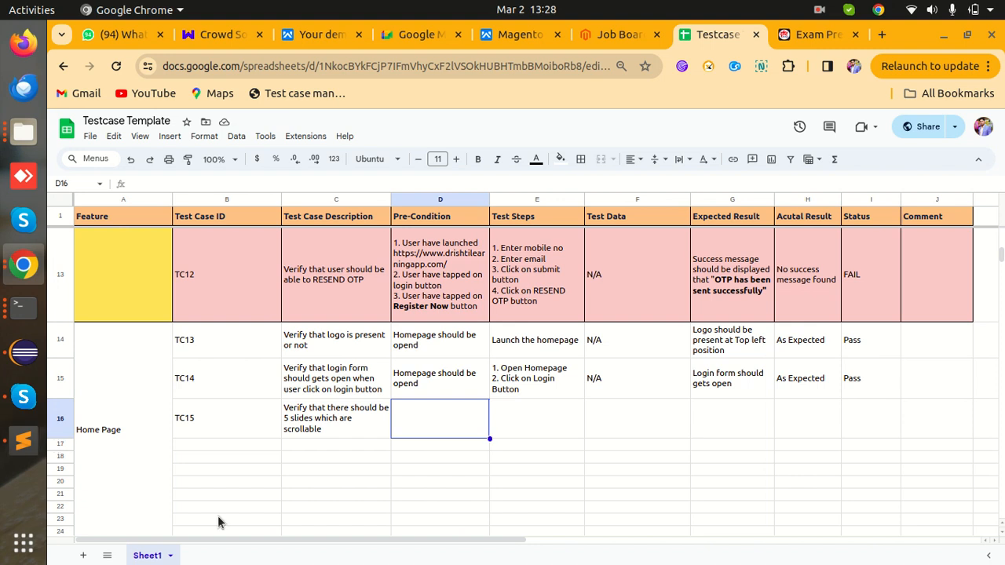
pyautogui.click(346, 426)
pyautogui.press('BackSpace')
pyautogui.press('BackSpace')
pyautogui.press('BackSpace')
pyautogui.press('BackSpace')
pyautogui.press('BackSpace')
pyautogui.press('BackSpace')
pyautogui.press('BackSpace')
pyautogui.press('BackSpace')
pyautogui.press('BackSpace')
pyautogui.press('BackSpace')
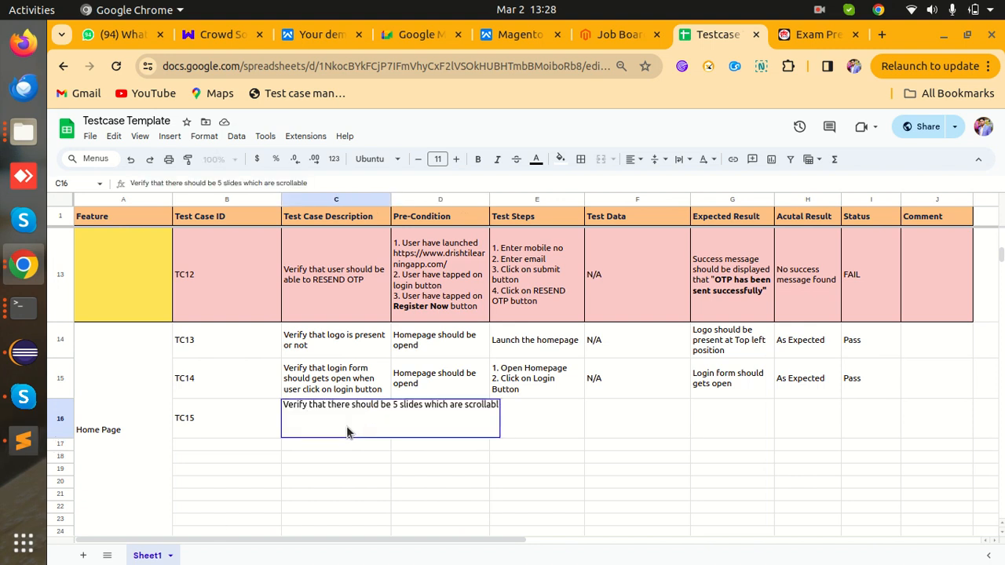
pyautogui.press('BackSpace')
pyautogui.press('BackSpace')
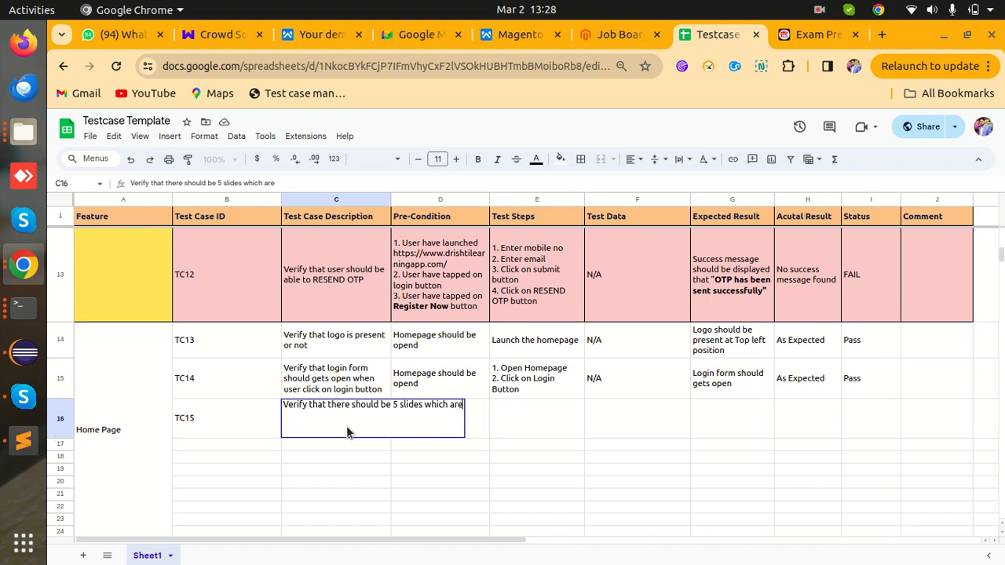
pyautogui.press('BackSpace')
pyautogui.write('user can swu')
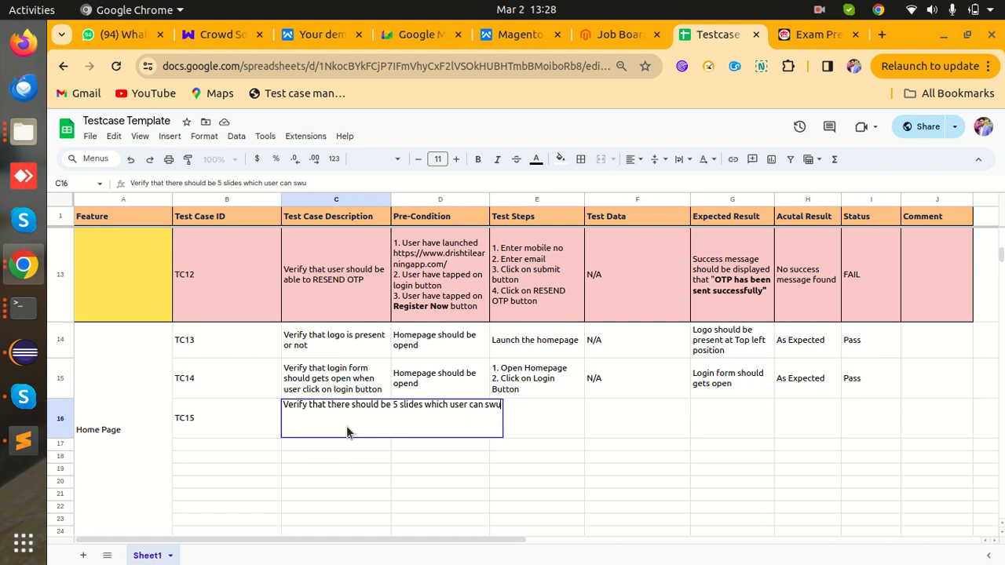
pyautogui.press('BackSpace')
pyautogui.write('ipe')
pyautogui.press('Tab')
# - Append 'left and right' so the description ends '...user can swipe left and right'
pyautogui.press('Left')
pyautogui.press('Return')
pyautogui.write('ledt')
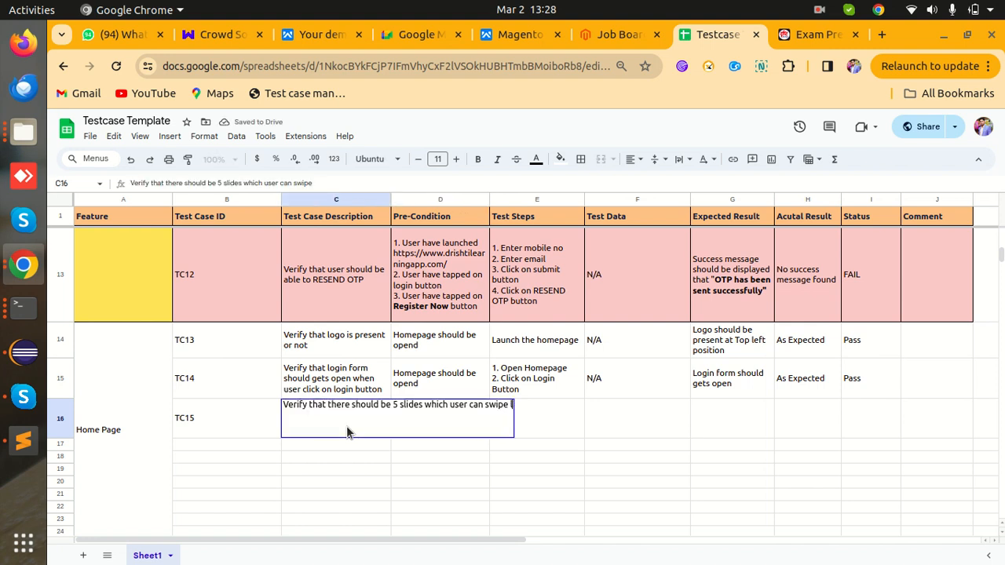
pyautogui.press('BackSpace')
pyautogui.press('BackSpace')
pyautogui.write('ft')
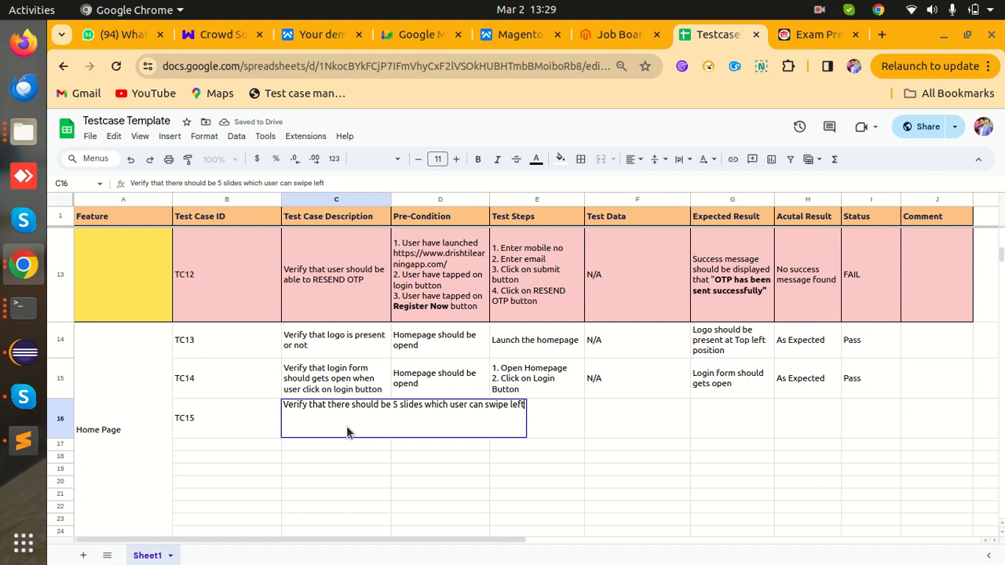
pyautogui.write(' and ri')
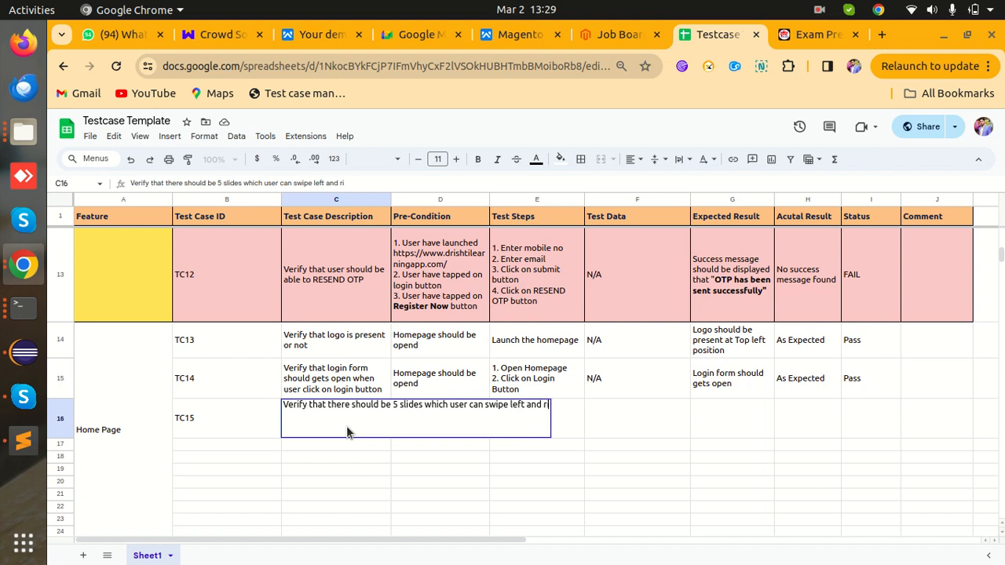
pyautogui.write('ght')
pyautogui.press('Tab')
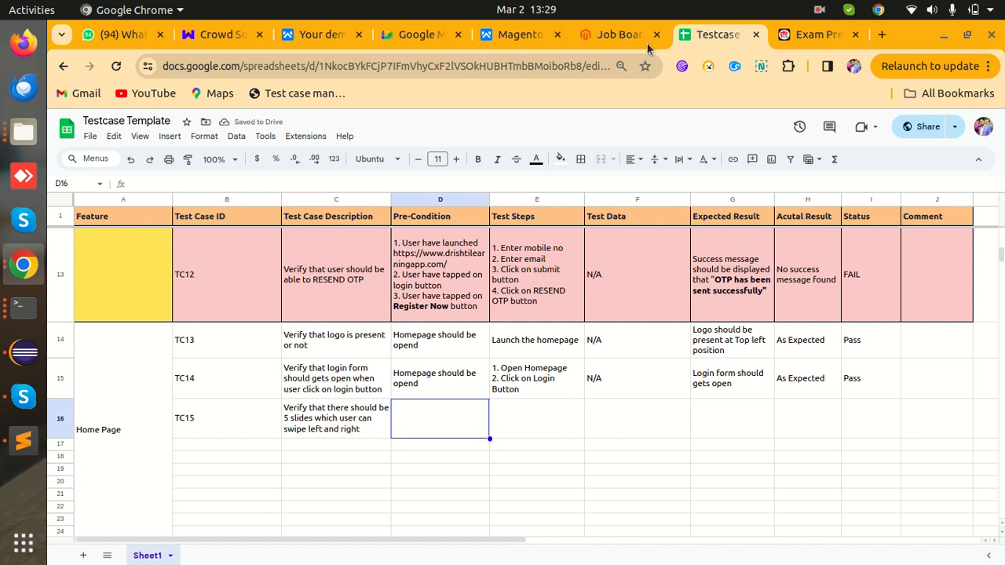
pyautogui.click(622, 36)
pyautogui.click(817, 34)
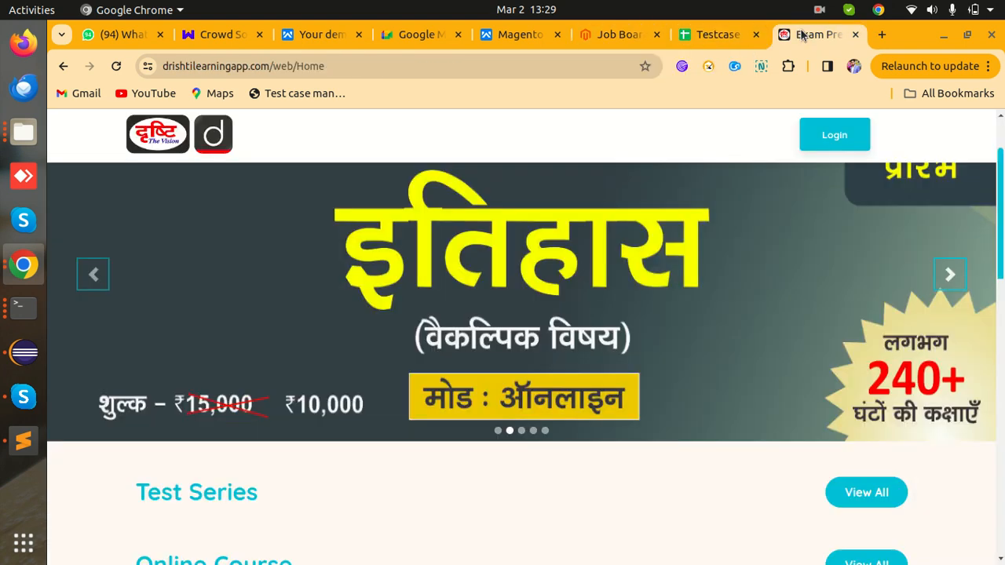
pyautogui.click(947, 284)
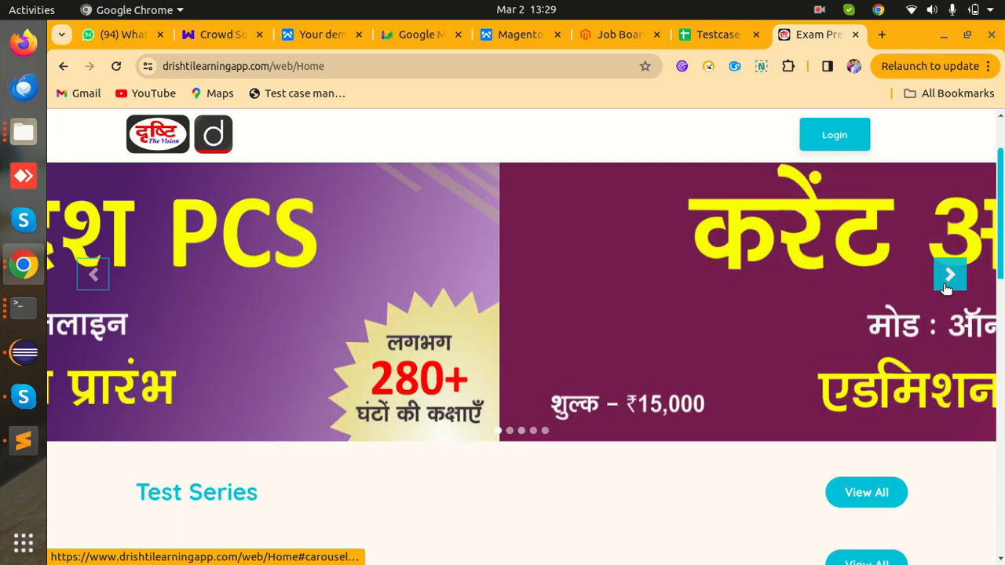
pyautogui.click(946, 283)
pyautogui.click(946, 284)
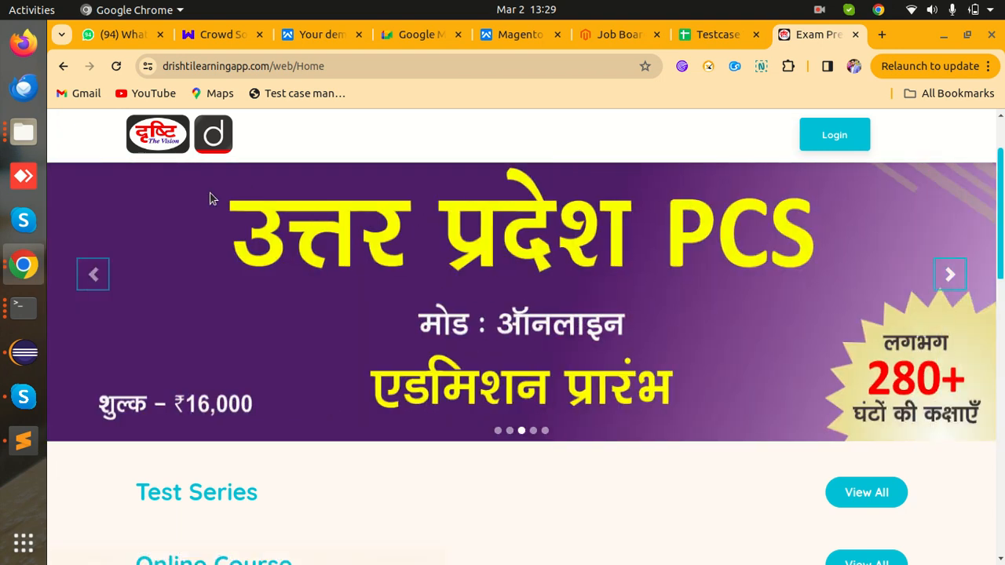
pyautogui.click(91, 275)
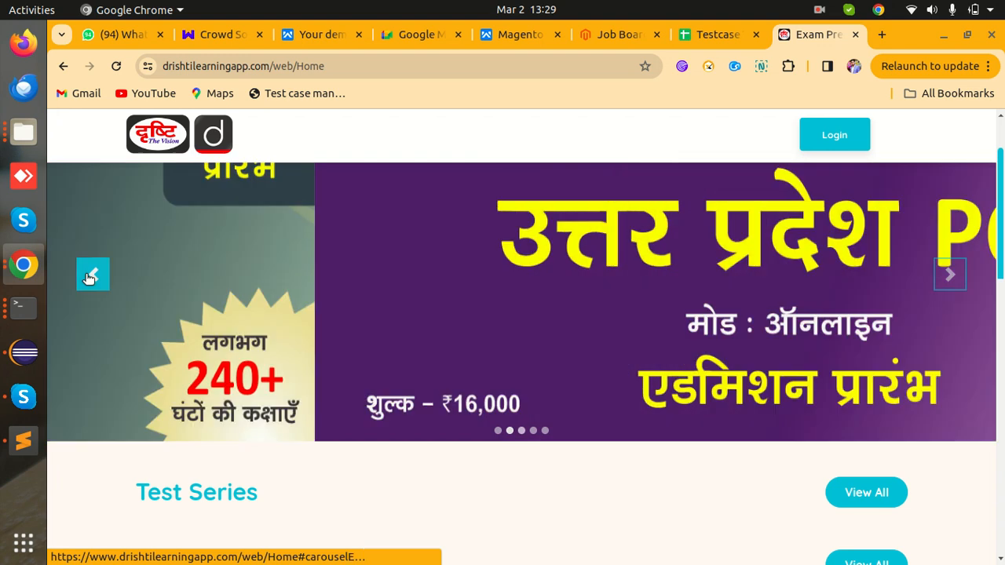
pyautogui.click(92, 275)
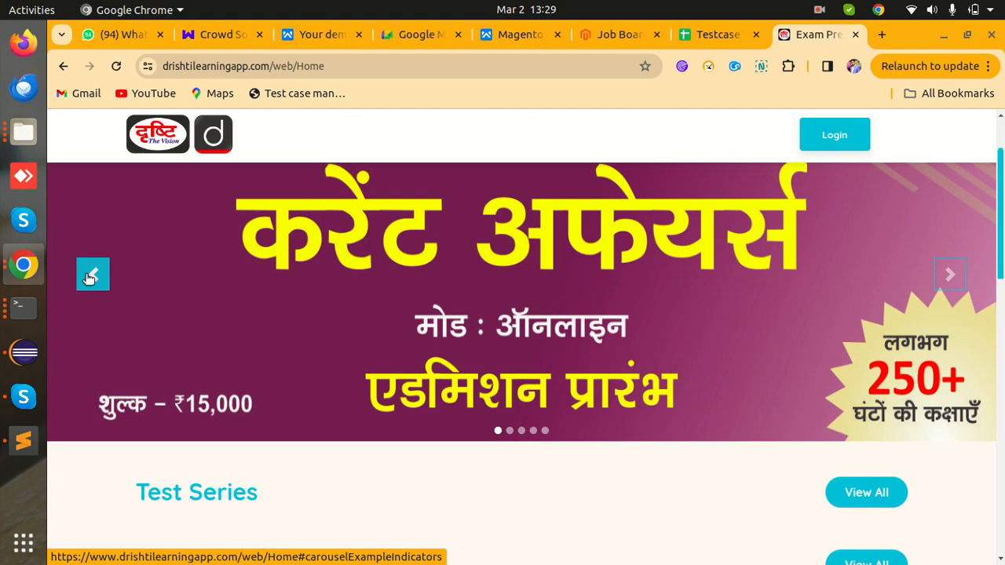
pyautogui.click(696, 34)
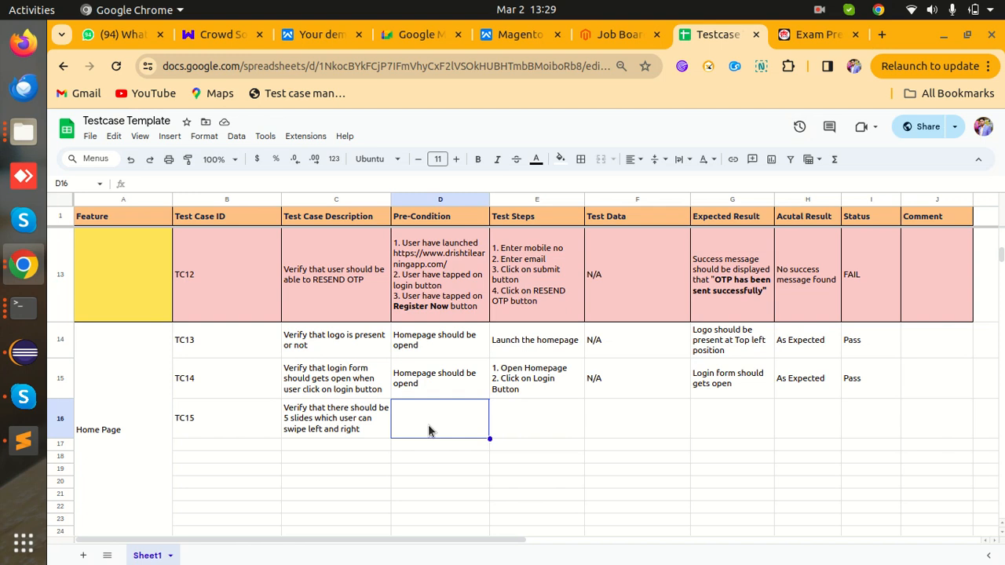
# - Fix the misspelling in TC14's pre-condition so D15 reads 'Homepage should be opened'
pyautogui.click(432, 384)
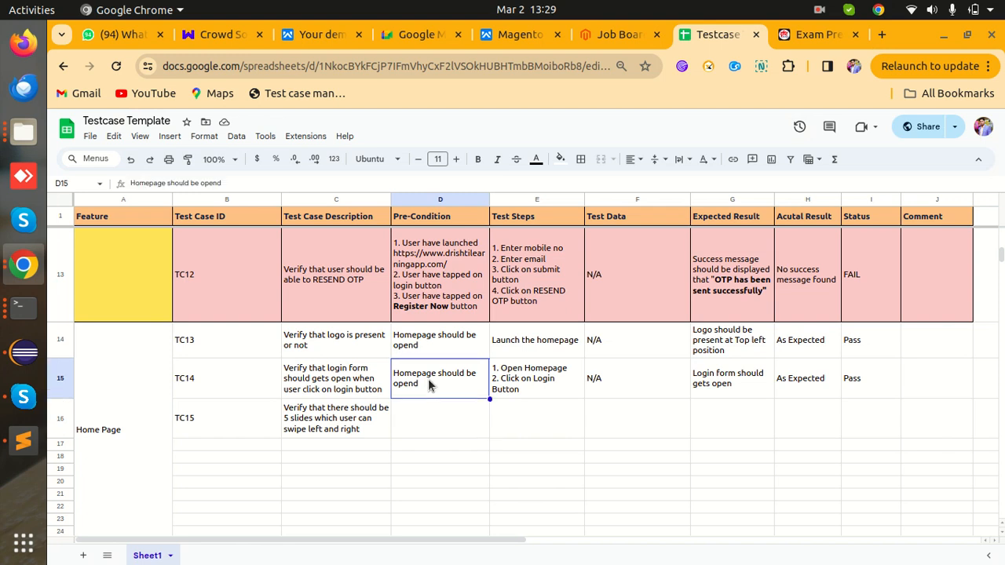
pyautogui.doubleClick(473, 376)
pyautogui.press('Left')
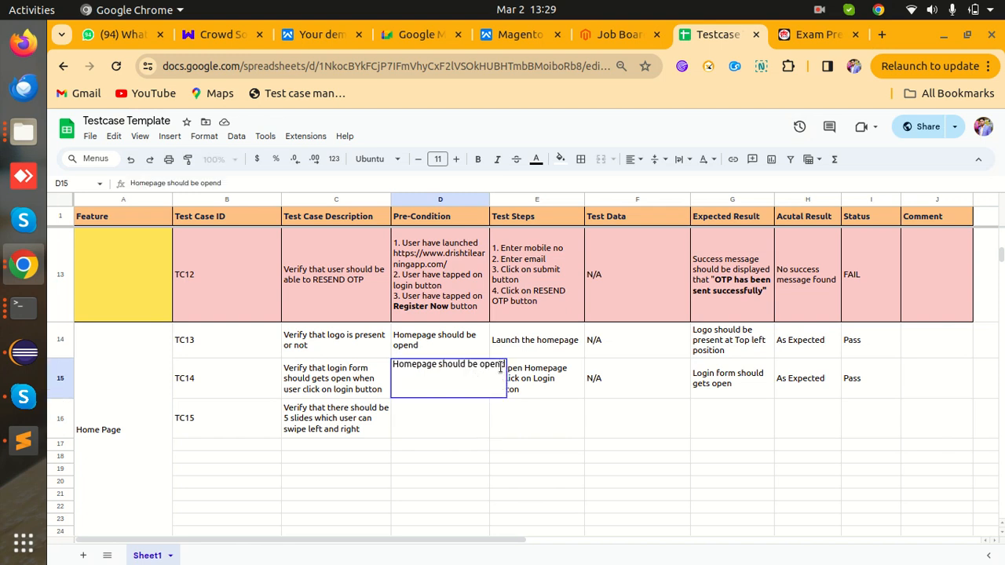
pyautogui.write('e')
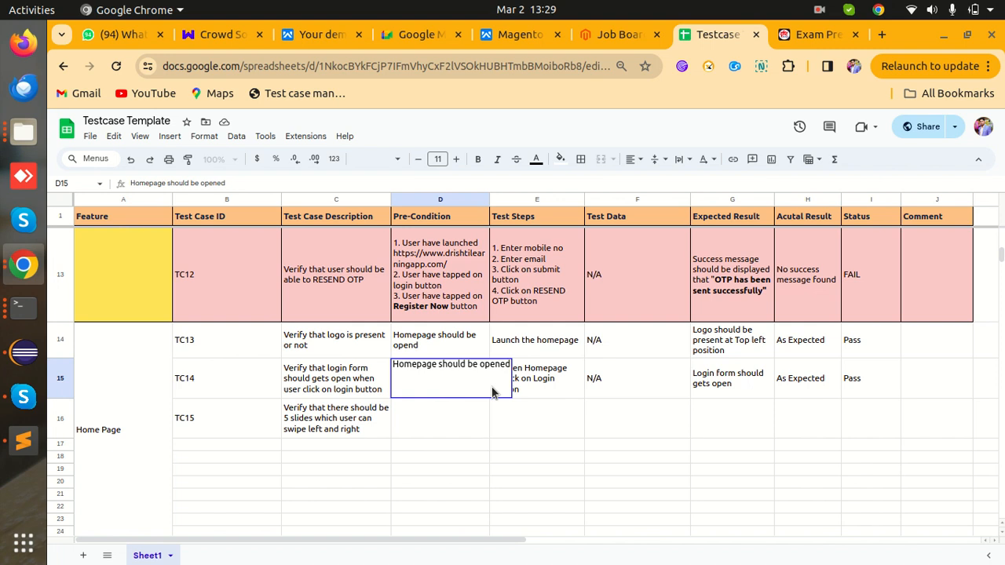
pyautogui.click(477, 410)
# - Copy the D15 pre-condition into TC15's pre-condition cell D16
pyautogui.click(465, 397)
pyautogui.hotkey('ctrl', 'c')
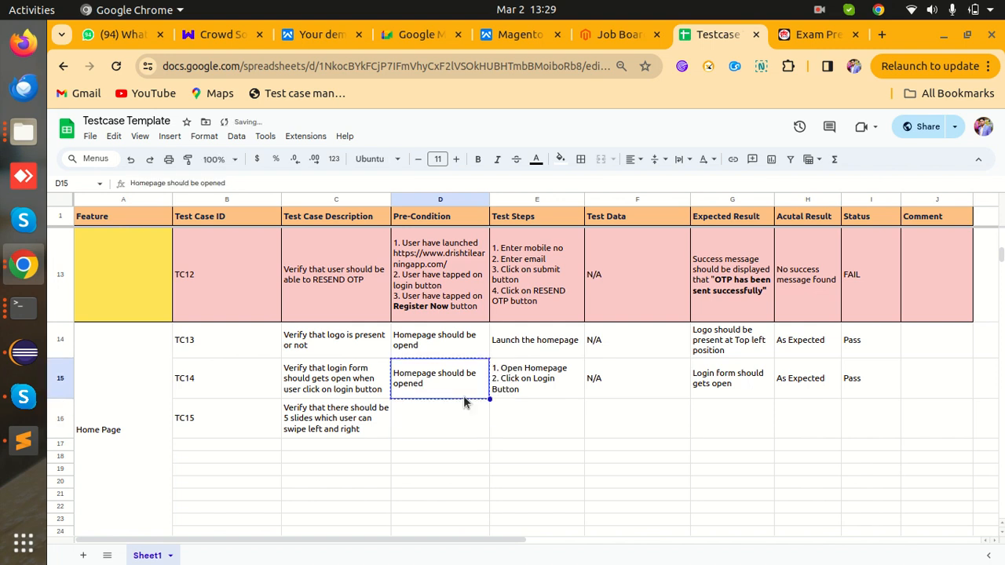
pyautogui.click(453, 411)
pyautogui.hotkey('ctrl', 'v')
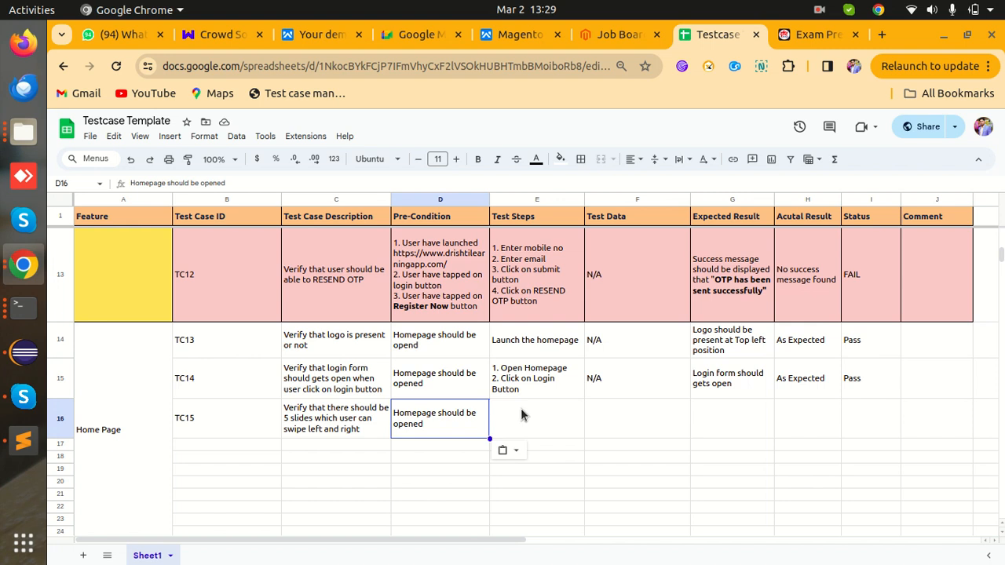
# - Enter TC15's test steps in E16: '1. Open Homepage' and '2. Tap on left and right arrow'
pyautogui.click(562, 392)
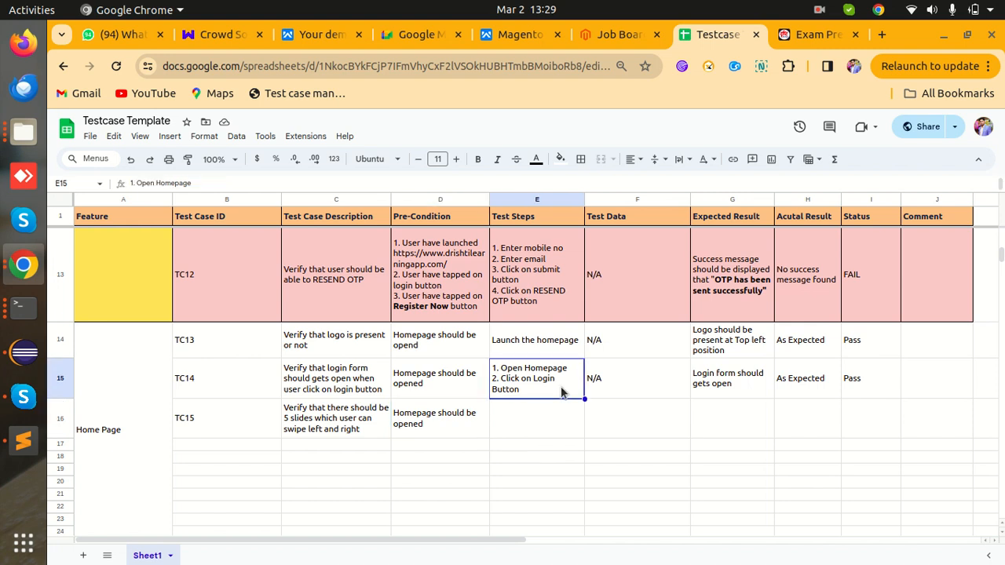
pyautogui.doubleClick(562, 393)
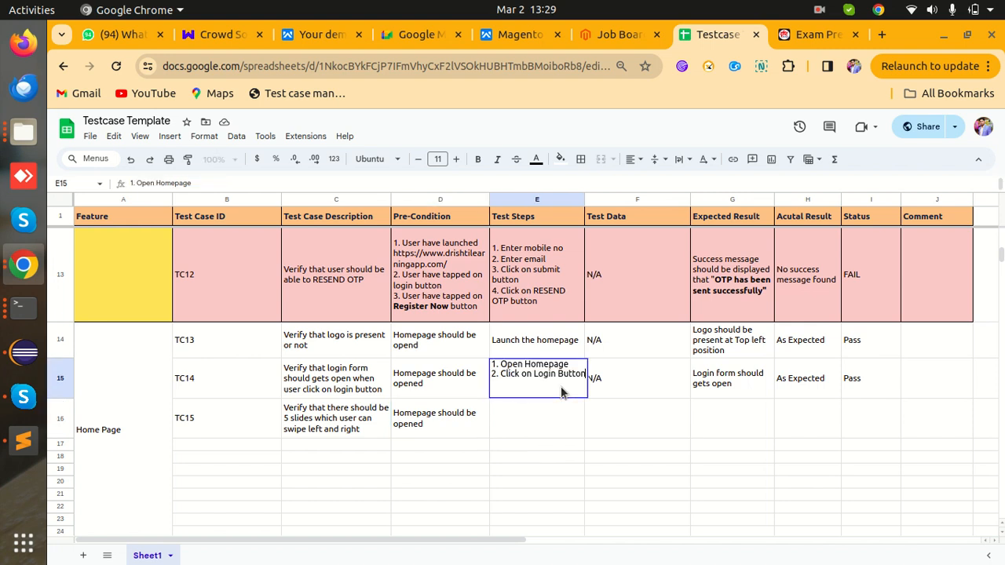
pyautogui.click(527, 429)
pyautogui.write('1.')
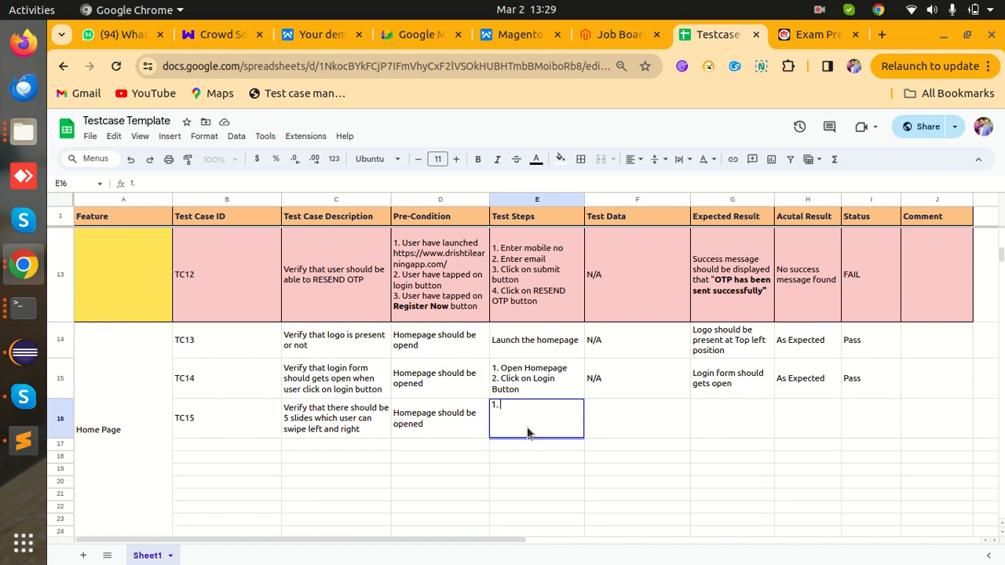
pyautogui.write(' Open Homepage')
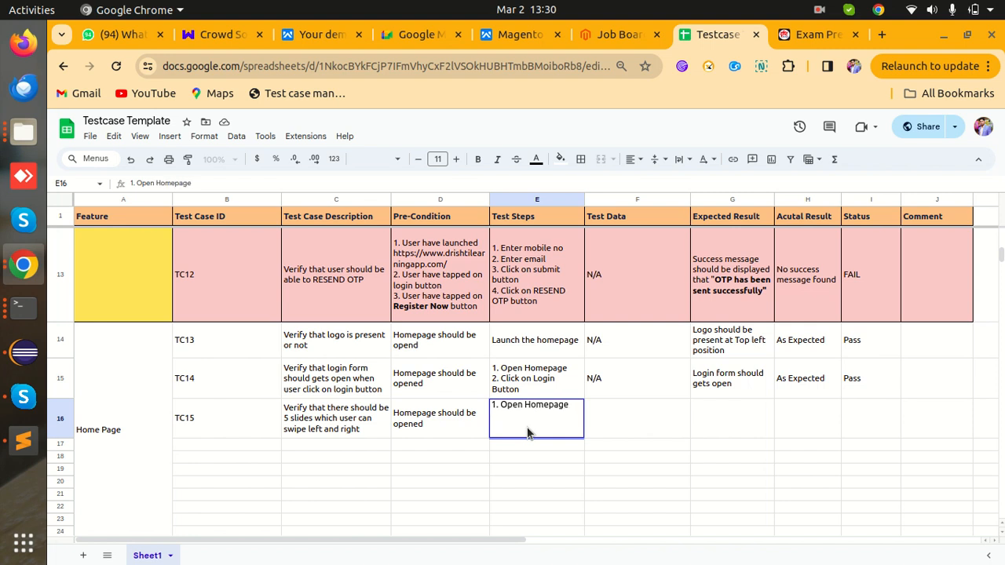
pyautogui.write('2. Tap on left and right arrow')
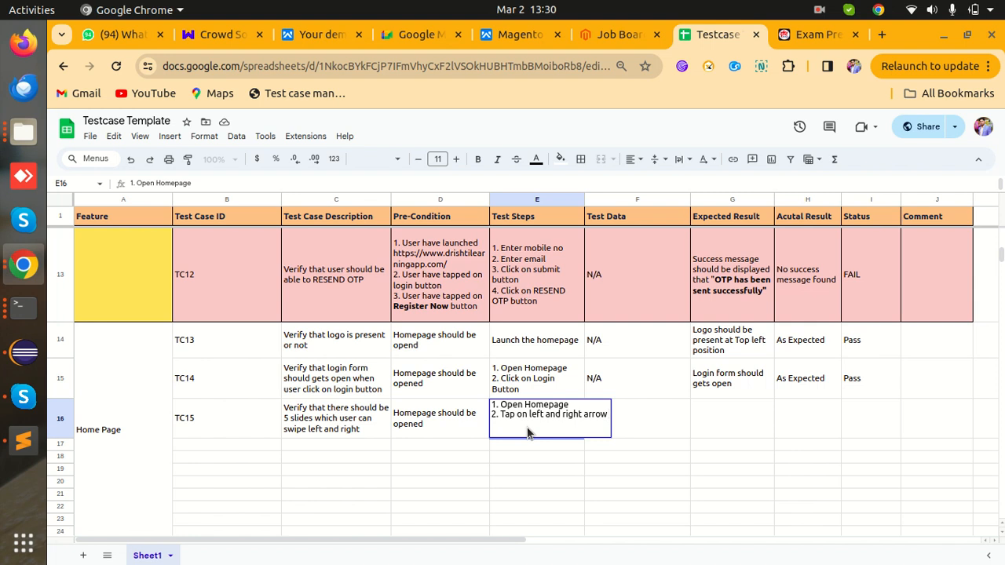
pyautogui.press('Tab')
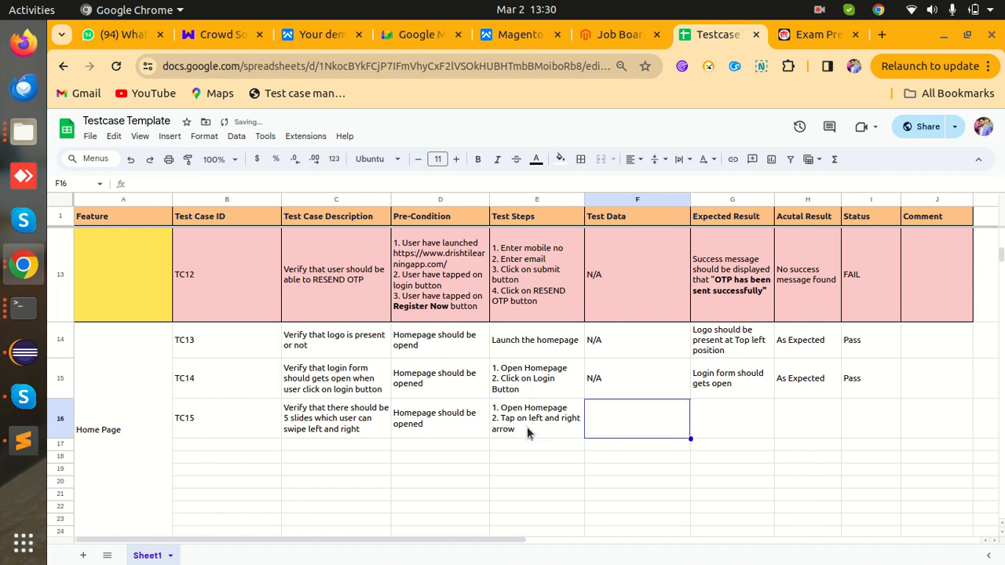
# - Enter N/A test data and the expected result 'There should 5 Images' for TC15
pyautogui.write('n')
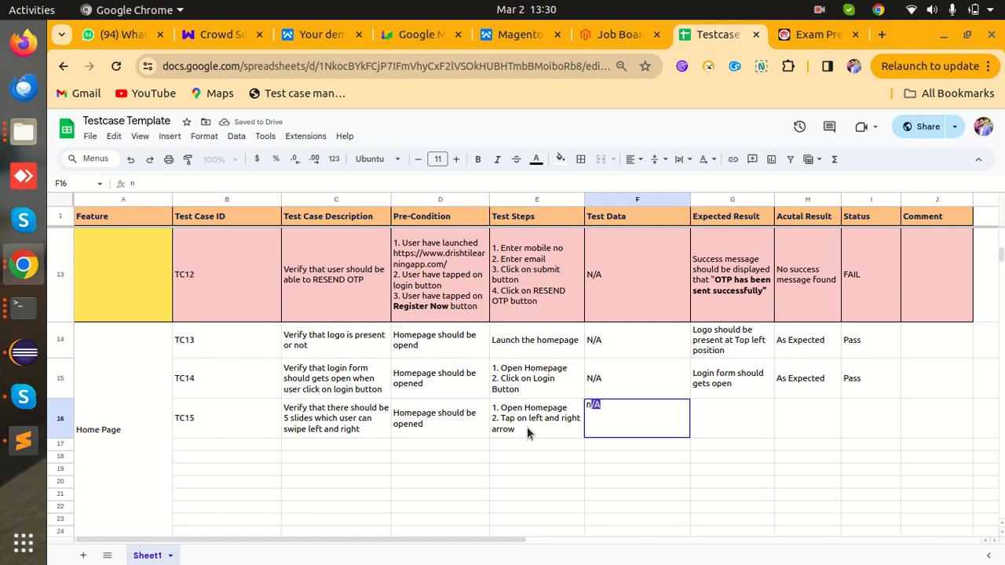
pyautogui.press('Tab')
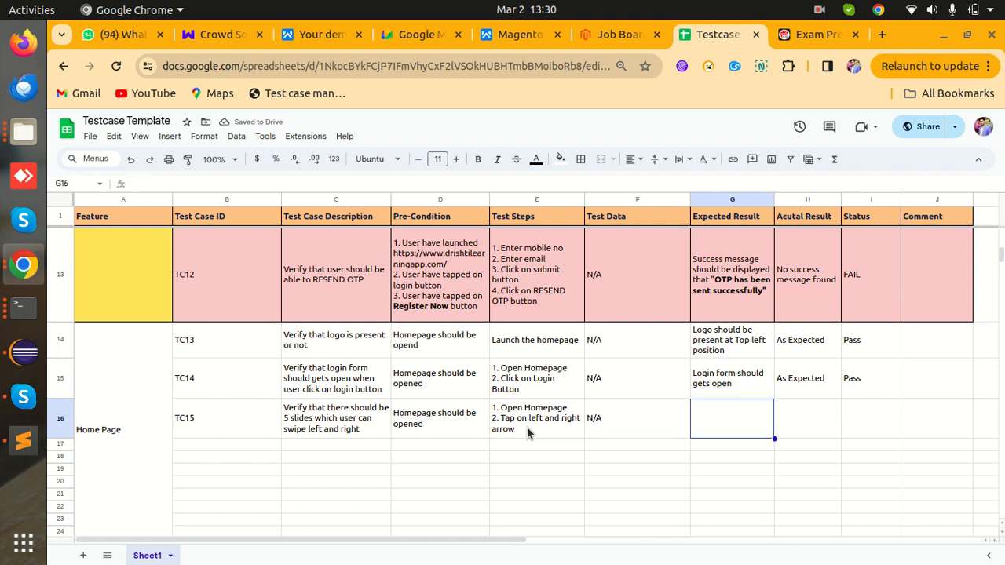
pyautogui.write('There ')
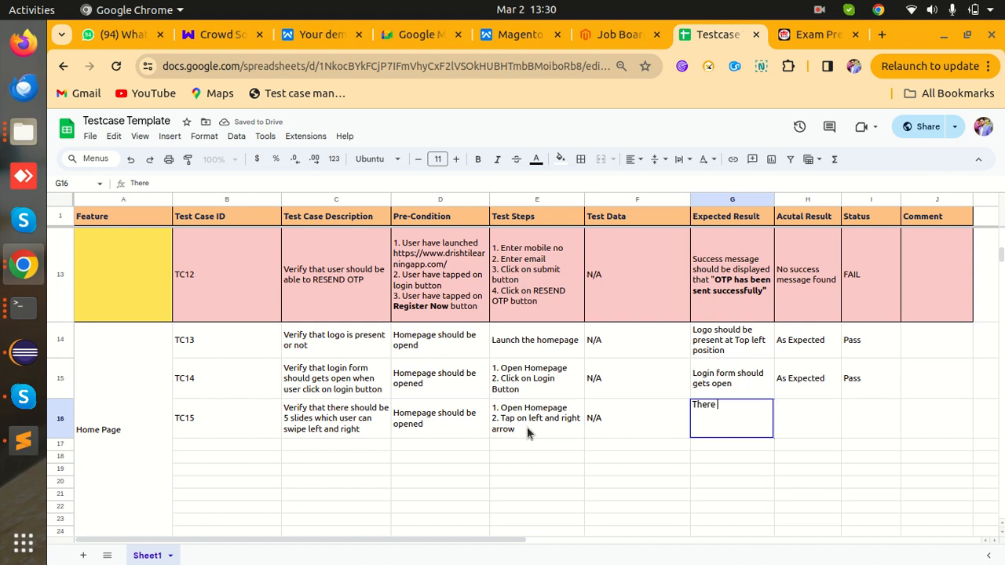
pyautogui.write('shoulf')
pyautogui.press('BackSpace')
pyautogui.write('d')
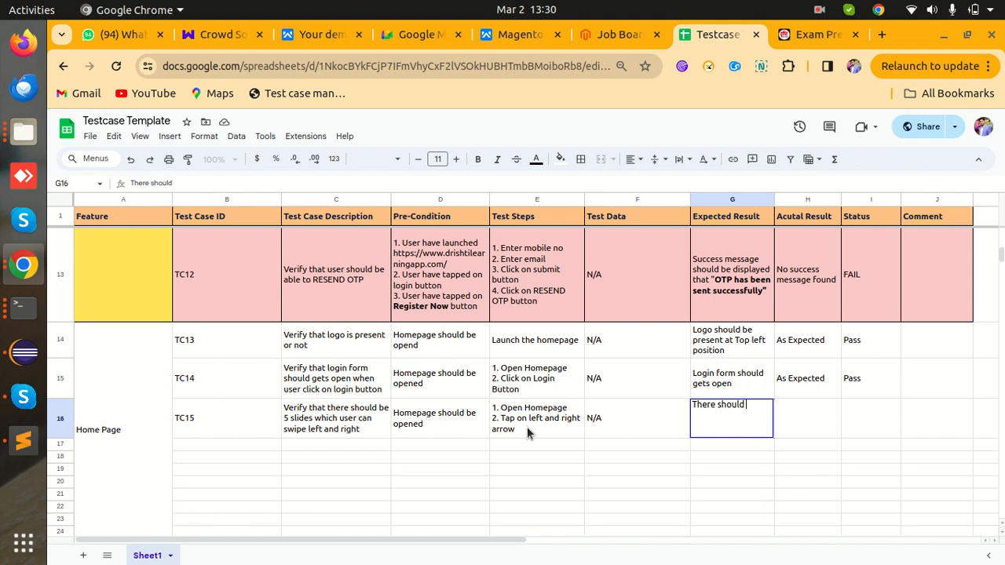
pyautogui.write(' 5 Imaga')
pyautogui.press('BackSpace')
pyautogui.write('es')
pyautogui.press('BackSpace')
pyautogui.press('BackSpace')
pyautogui.write('es')
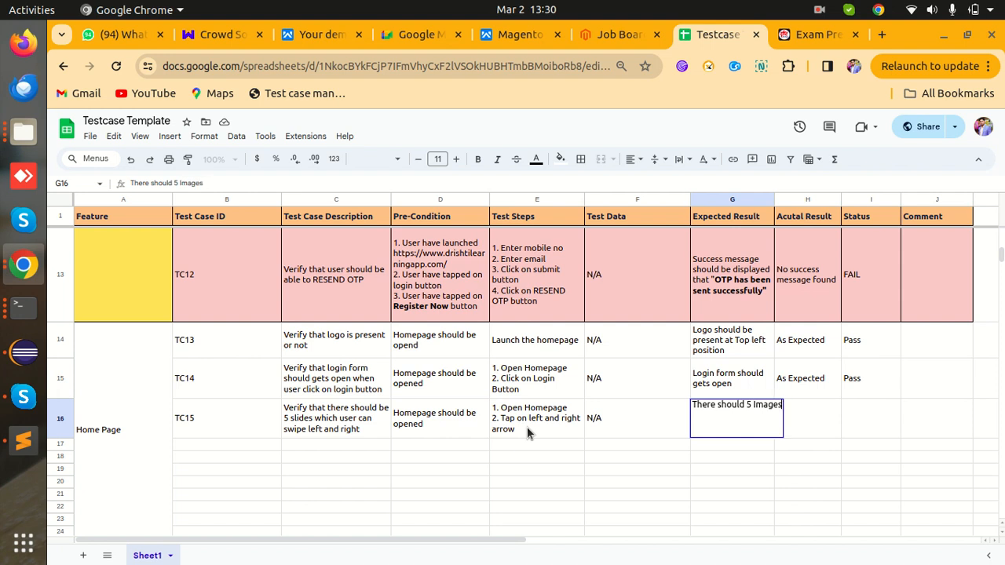
pyautogui.press('Tab')
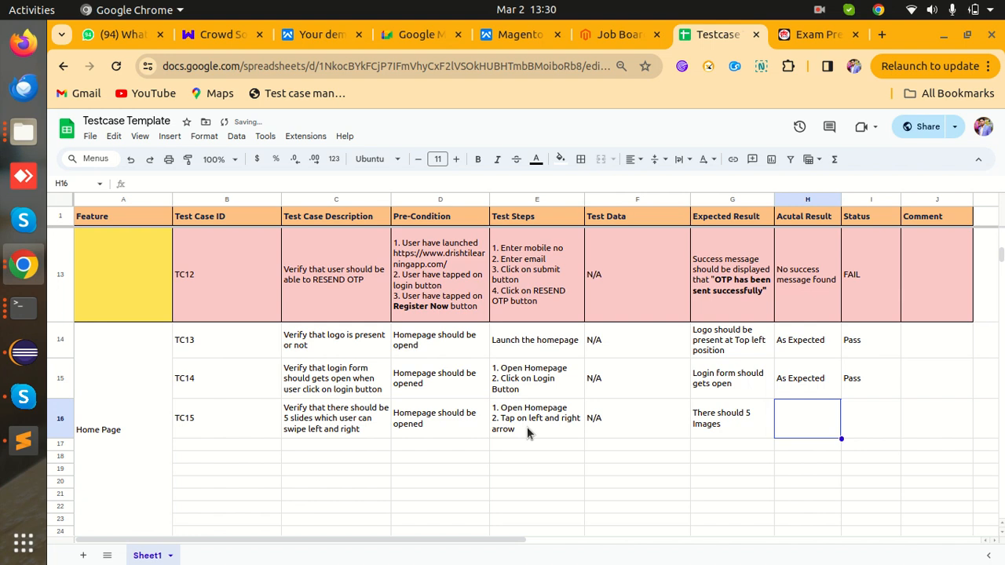
# - Record TC15's actual result 'There are only 3 images' and status Fail
pyautogui.write('There are only 3')
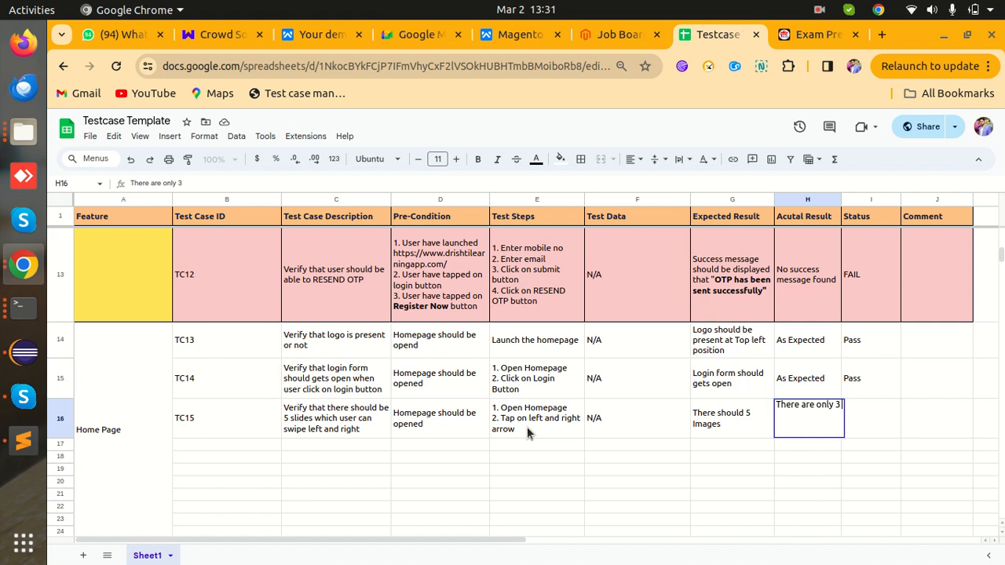
pyautogui.write(' images')
pyautogui.press('Tab')
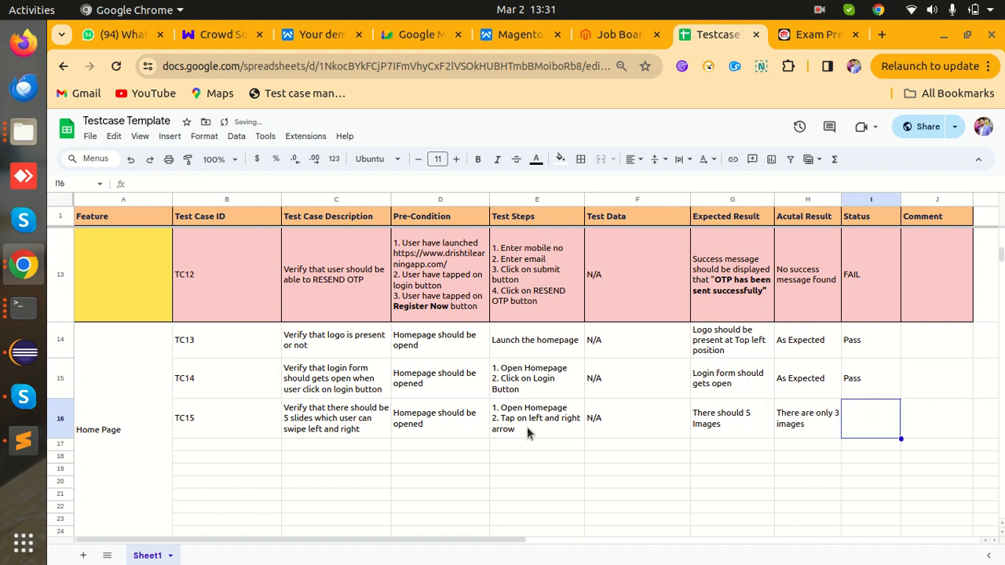
pyautogui.write('Fail')
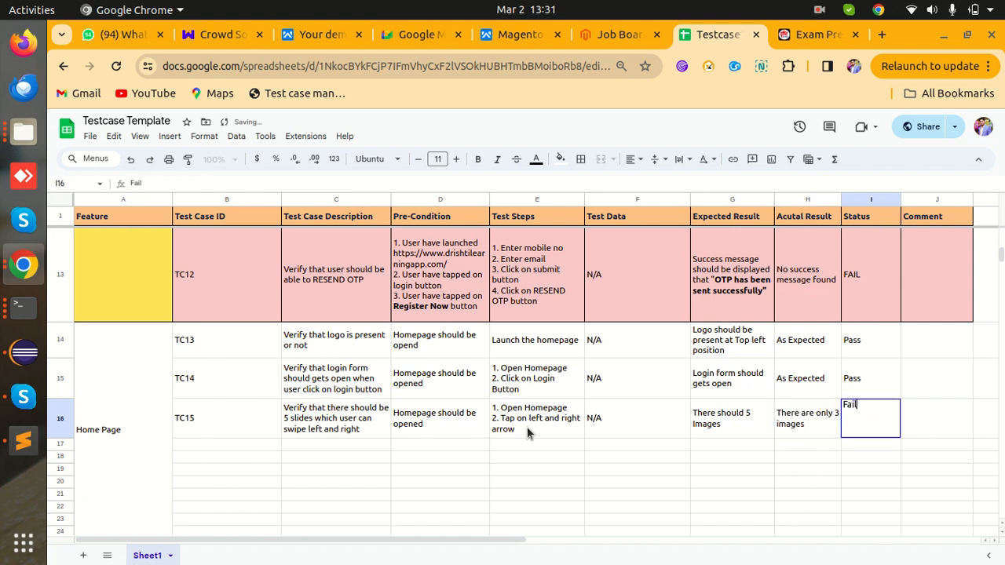
pyautogui.press('Return')
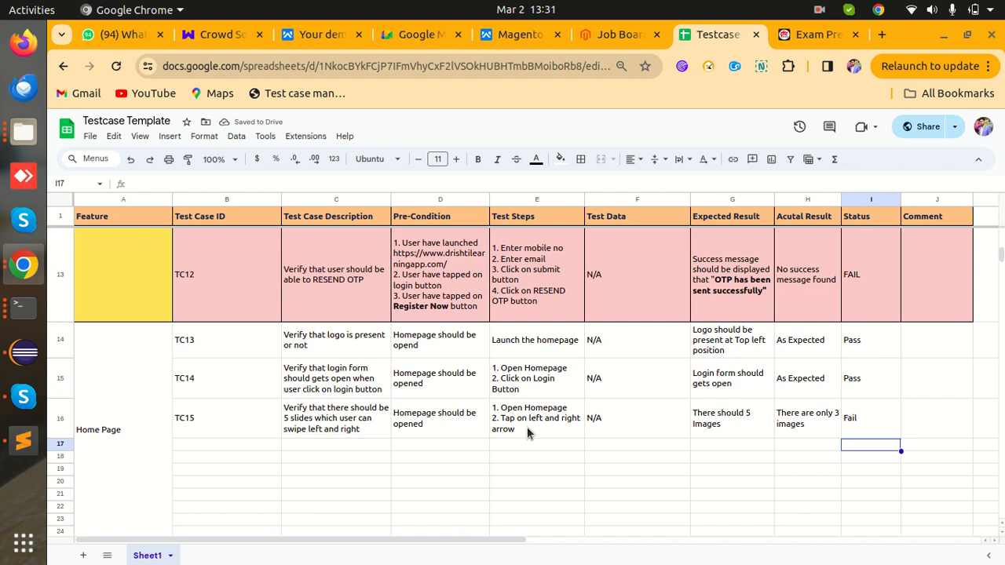
# - On the Drishti home page, scroll to and highlight the Test Series and Online Course headings
pyautogui.click(816, 34)
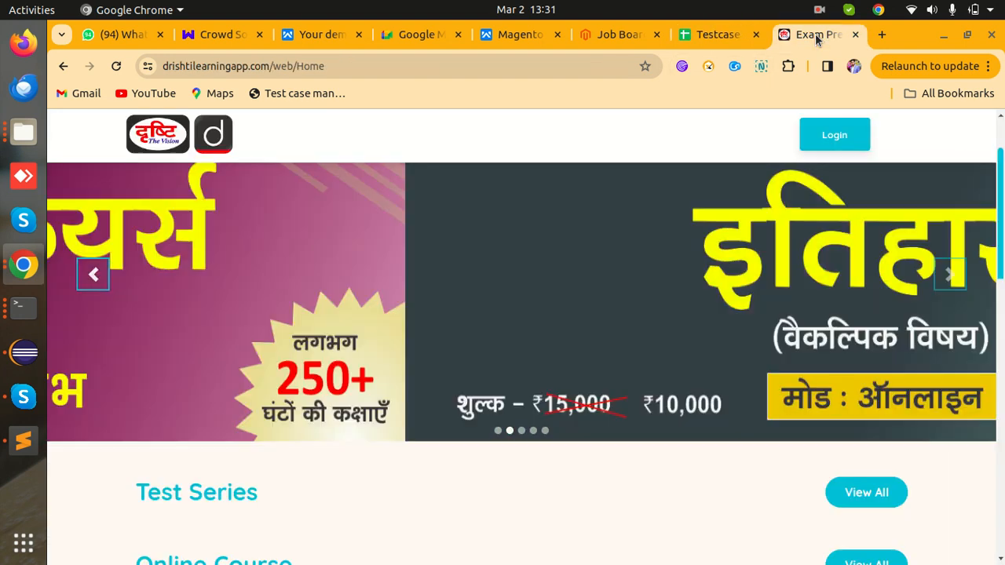
pyautogui.scroll(-5, 858, 311)
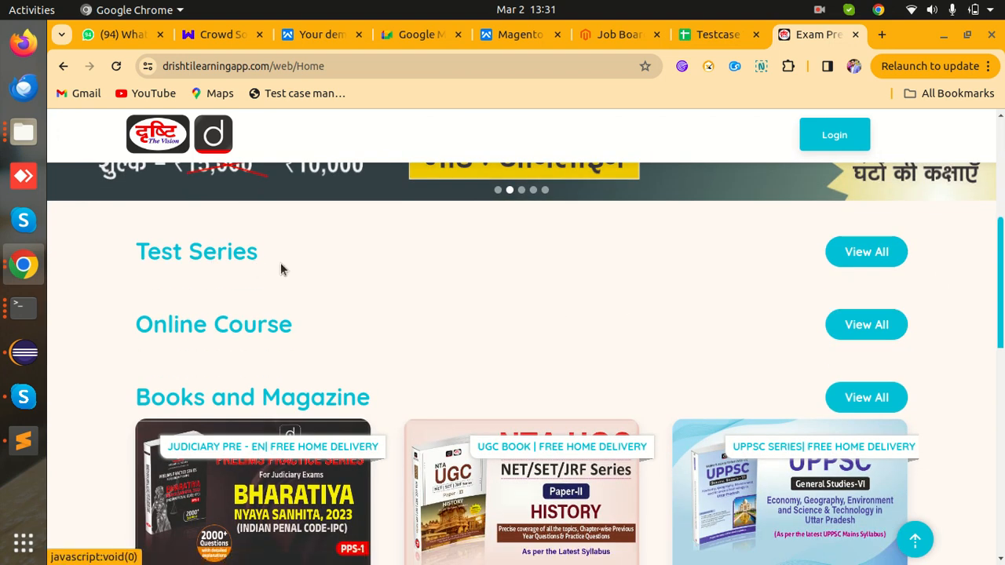
pyautogui.moveTo(114, 245); pyautogui.dragTo(294, 240)
pyautogui.click(206, 277)
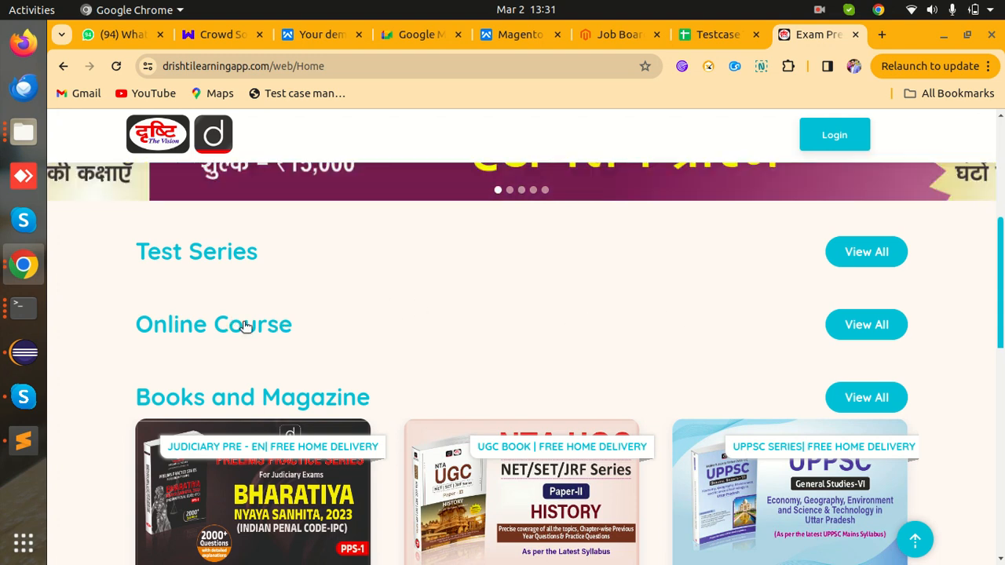
pyautogui.moveTo(126, 316); pyautogui.dragTo(302, 327)
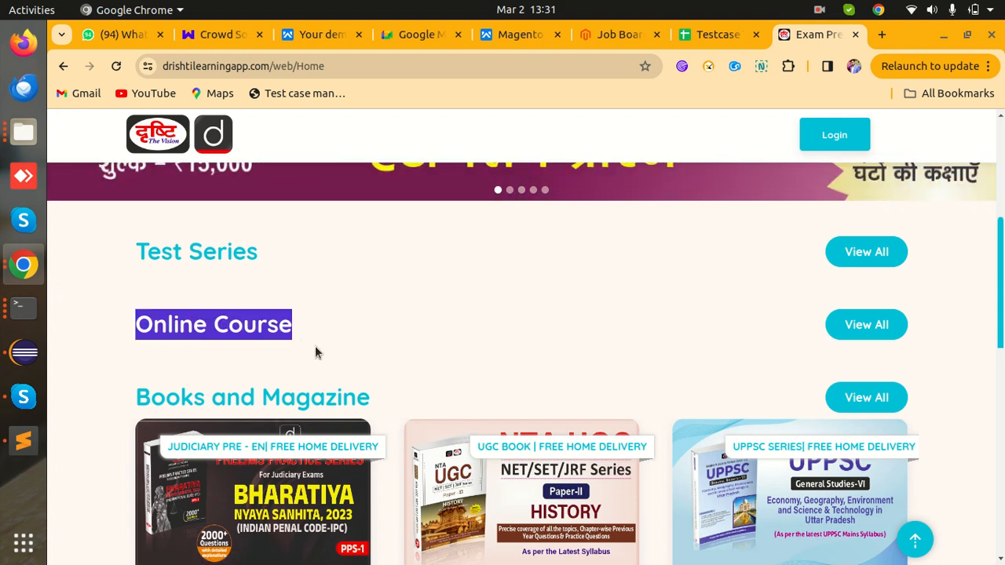
pyautogui.click(315, 346)
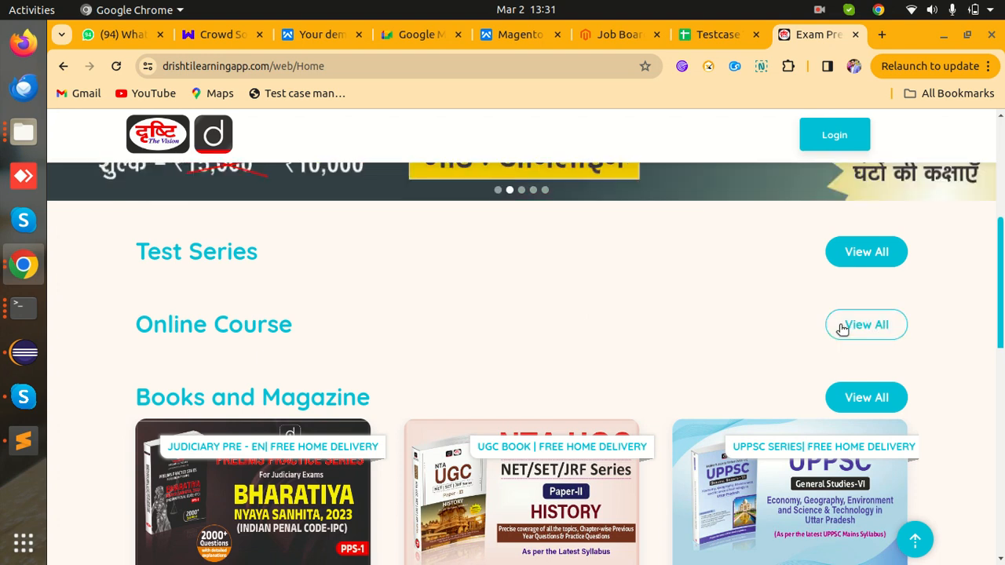
# - Scroll through the home page sections down to Distance Learning Program, rechecking the Test Series heading
pyautogui.scroll(-3, 354, 366)
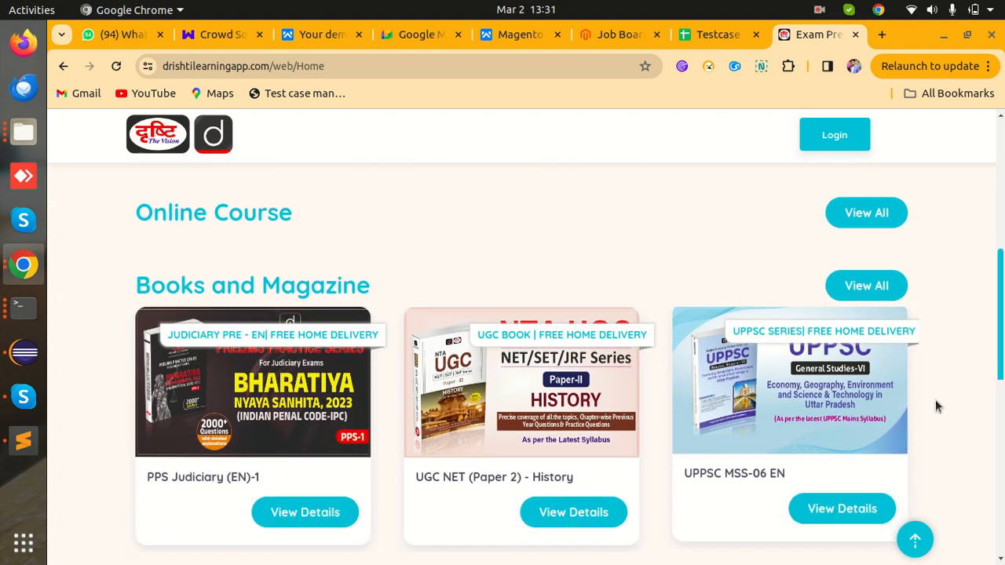
pyautogui.scroll(-9, 555, 436)
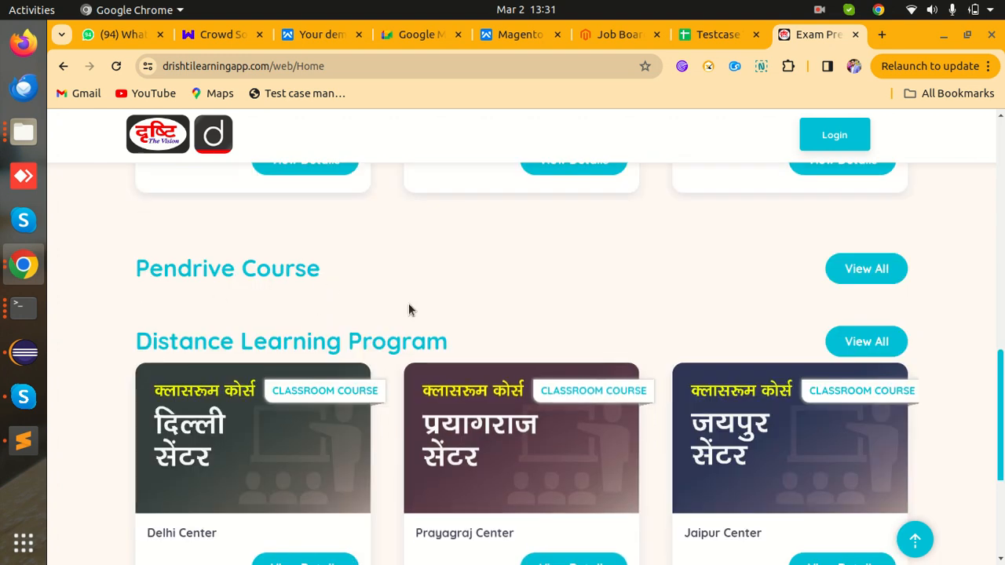
pyautogui.scroll(-3, 234, 405)
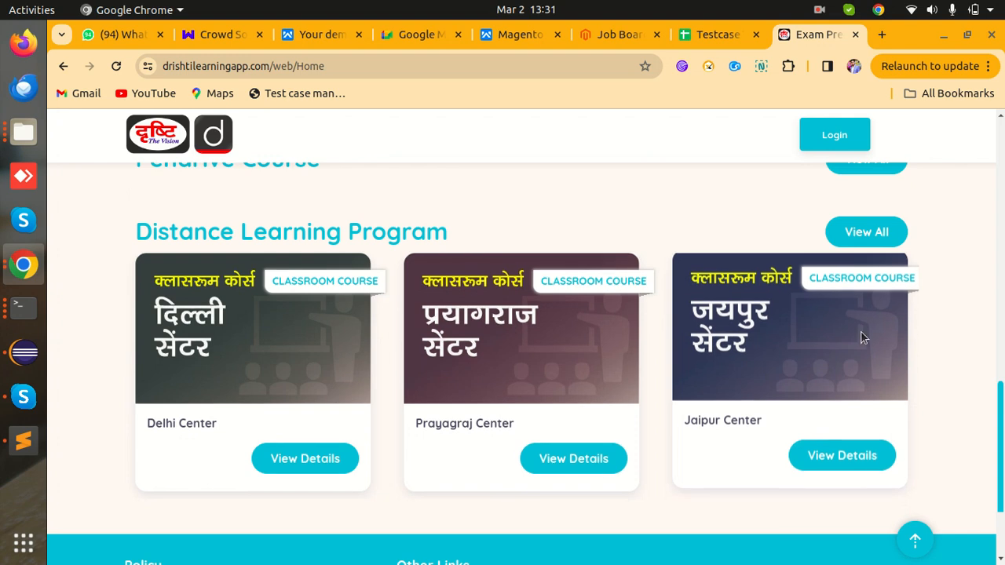
pyautogui.scroll(6, 723, 356)
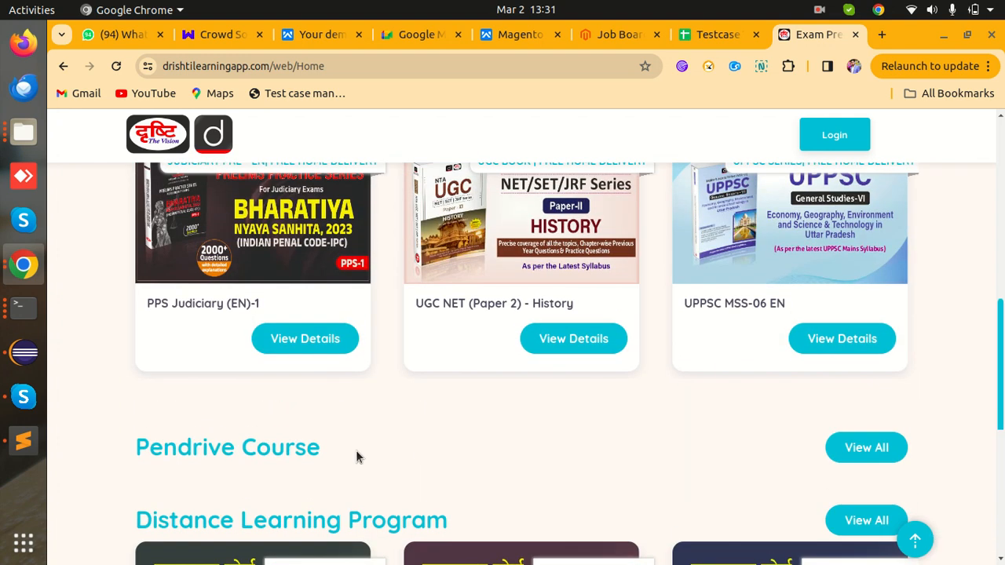
pyautogui.scroll(5, 356, 450)
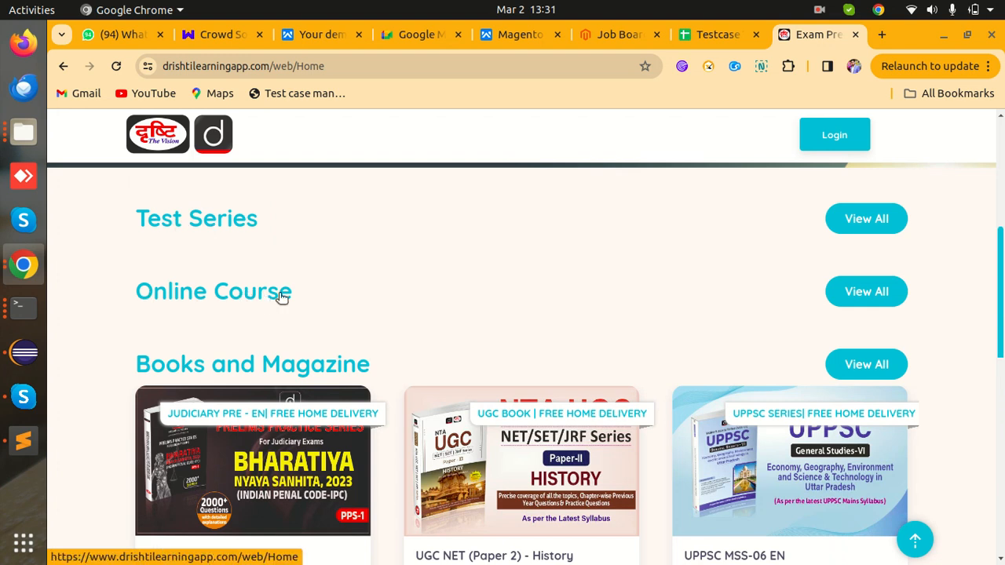
pyautogui.scroll(-3, 282, 292)
pyautogui.scroll(5, 280, 298)
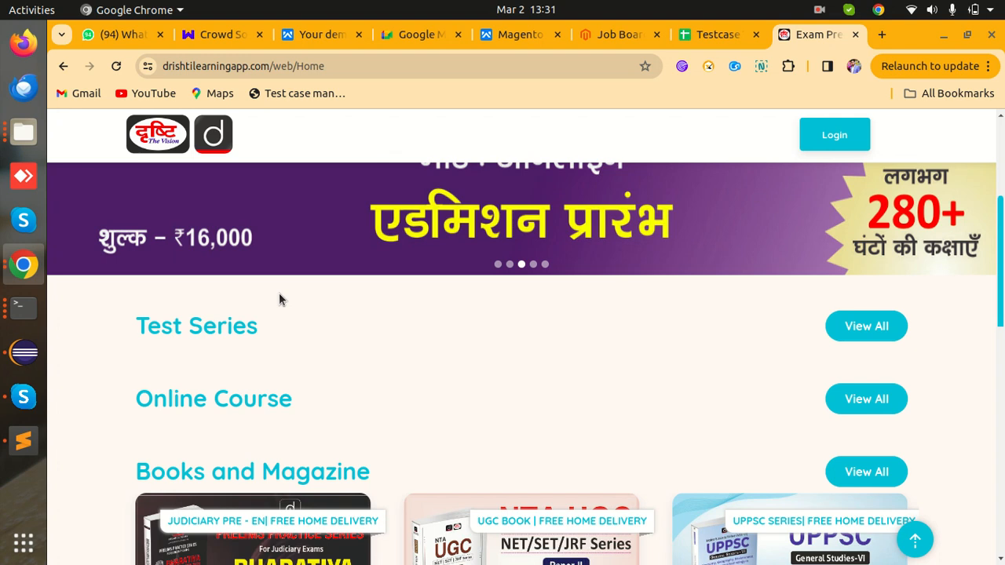
pyautogui.moveTo(132, 322); pyautogui.dragTo(269, 332)
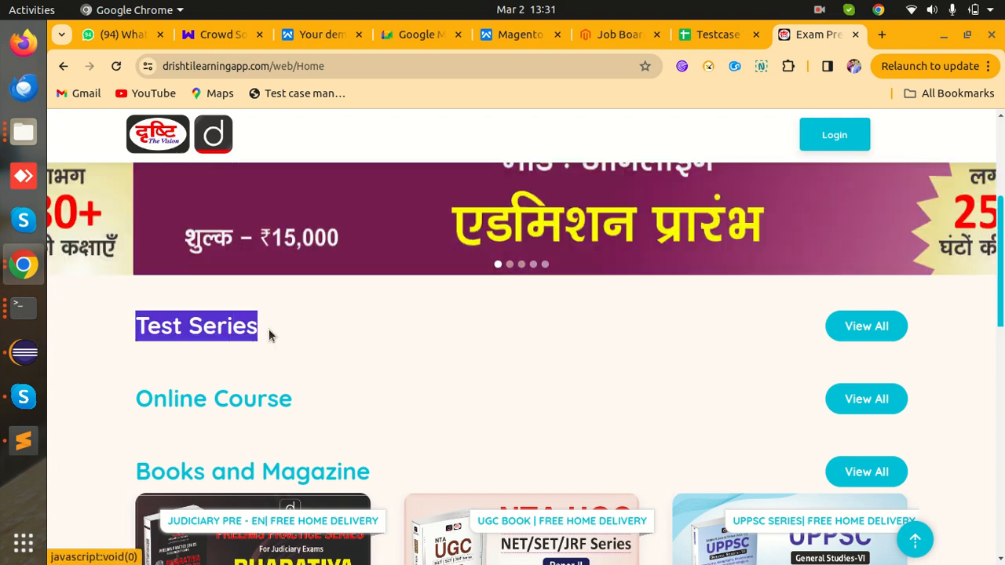
pyautogui.click(269, 334)
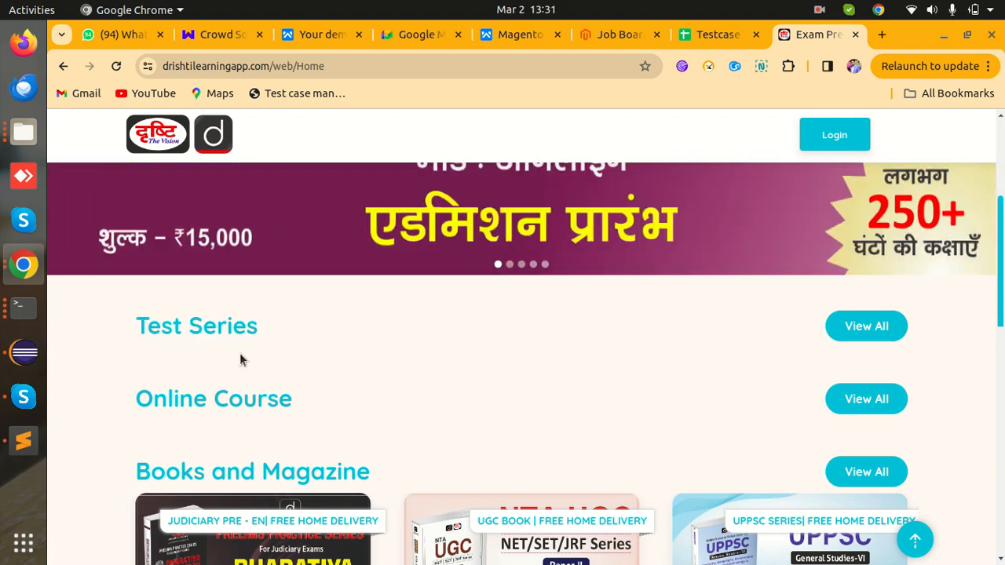
pyautogui.scroll(-1, 398, 405)
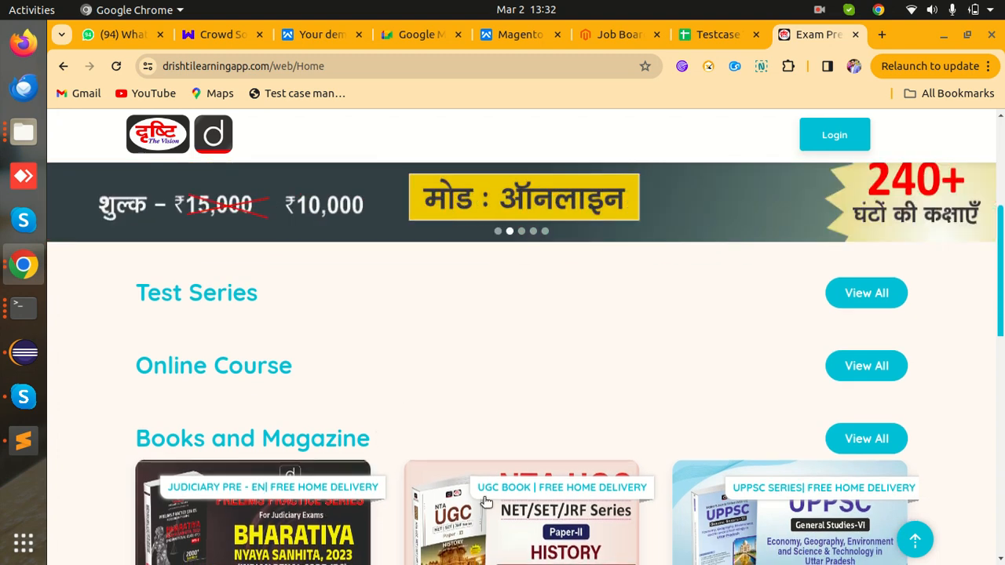
pyautogui.scroll(-1, 356, 383)
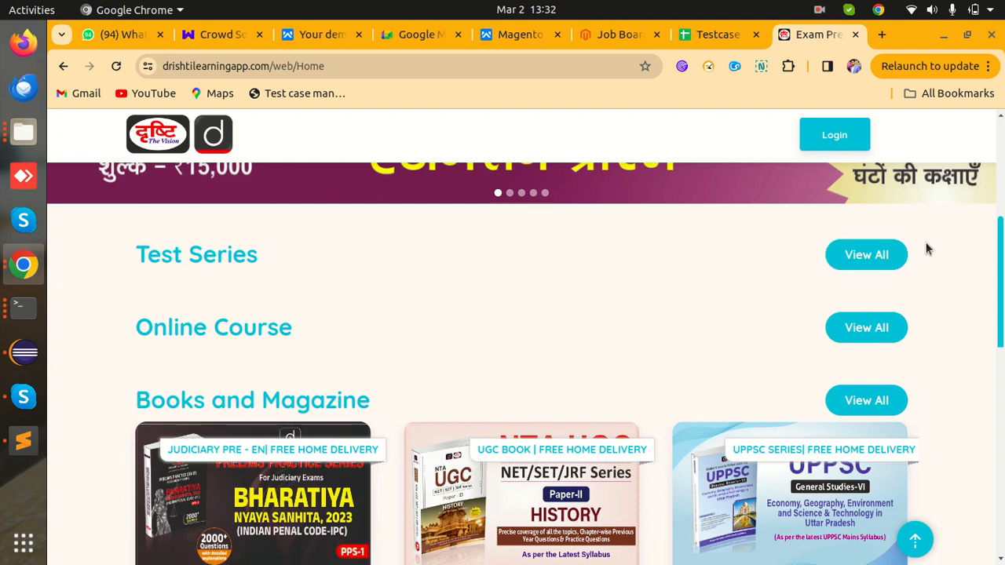
# - Enter TC16 in B17 and begin its description 'Verify that 3 test' in C17
pyautogui.click(727, 35)
pyautogui.click(221, 442)
pyautogui.write('TC')
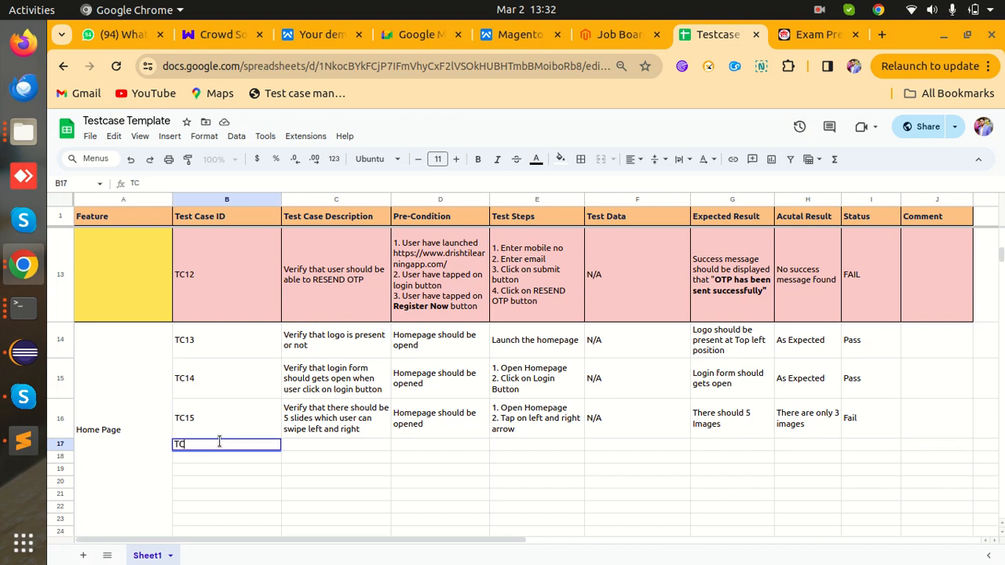
pyautogui.write('16')
pyautogui.press('Tab')
pyautogui.write('eri')
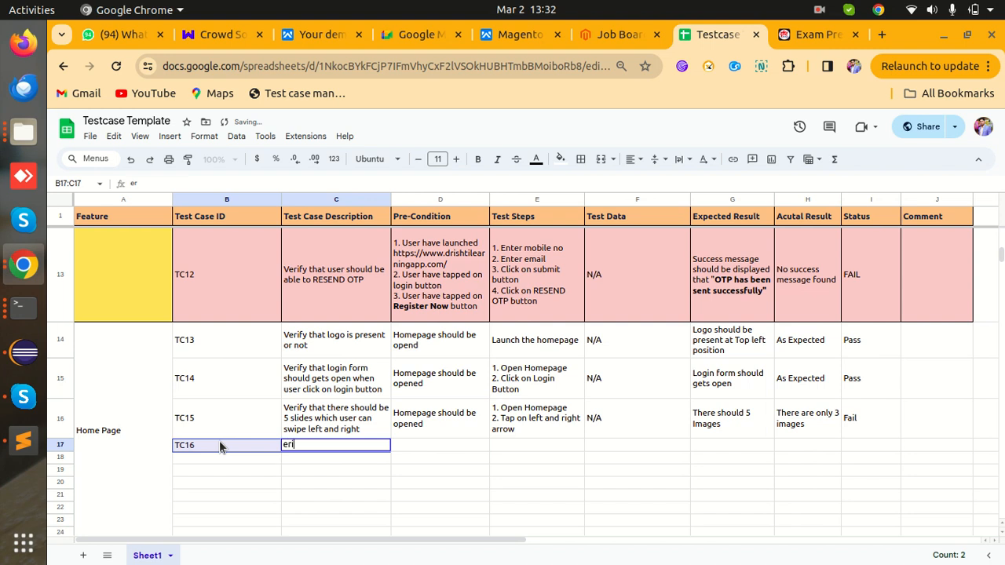
pyautogui.press('BackSpace')
pyautogui.press('BackSpace')
pyautogui.press('BackSpace')
pyautogui.write('T')
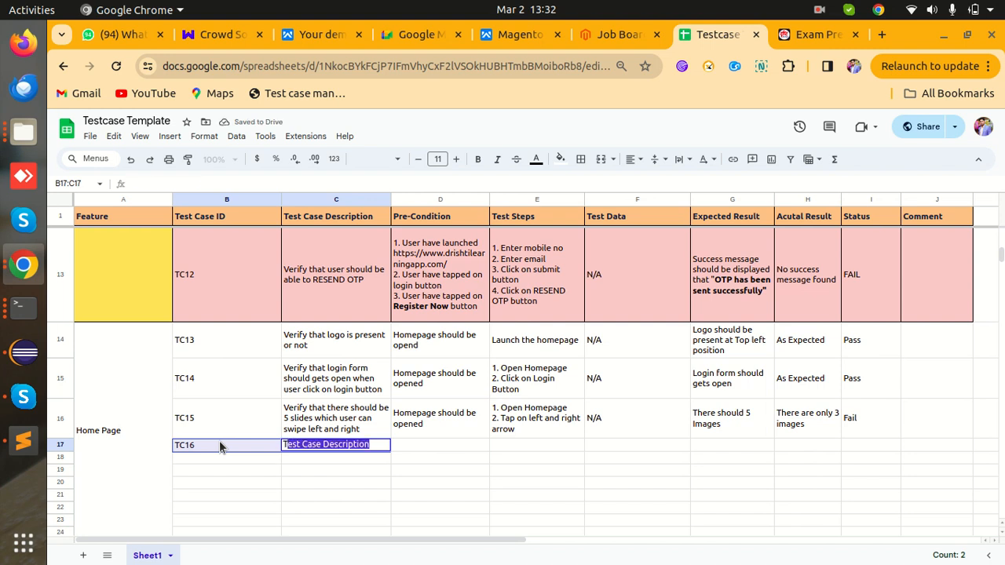
pyautogui.write('Verify')
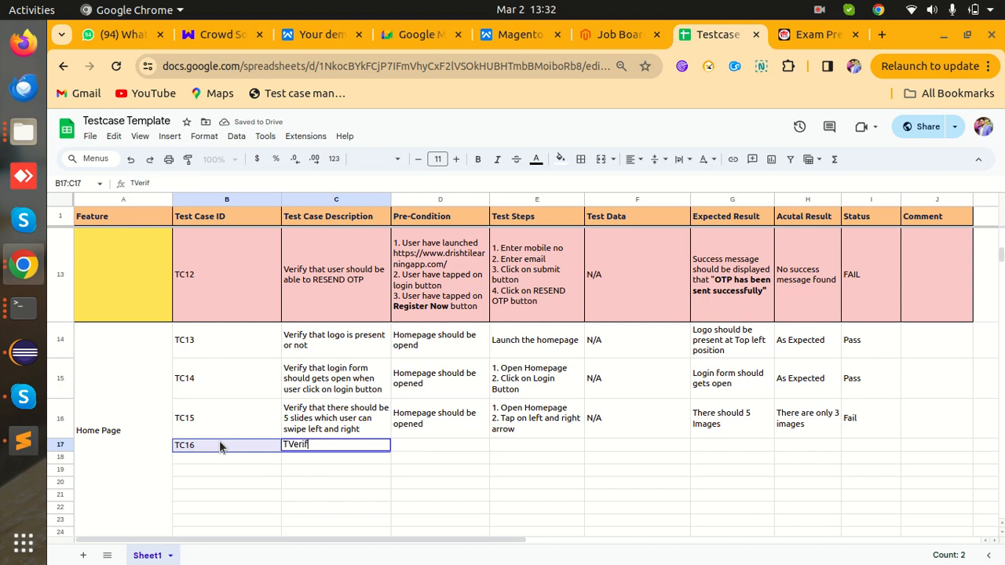
pyautogui.press('BackSpace')
pyautogui.press('BackSpace')
pyautogui.press('BackSpace')
pyautogui.press('BackSpace')
pyautogui.press('BackSpace')
pyautogui.press('BackSpace')
pyautogui.press('BackSpace')
pyautogui.write('Verify that 3 ')
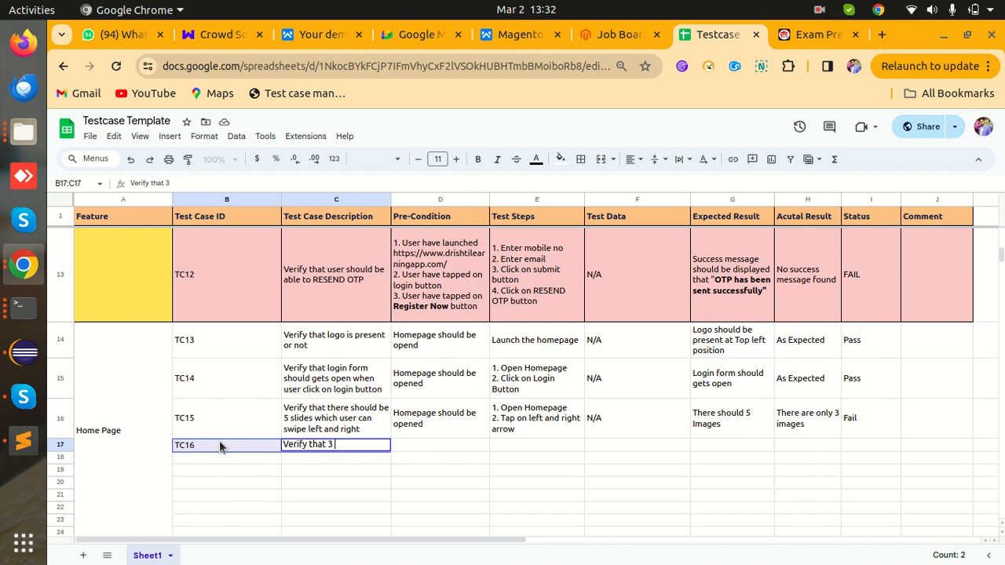
pyautogui.write('te')
pyautogui.press('BackSpace')
pyautogui.press('BackSpace')
pyautogui.write('test')
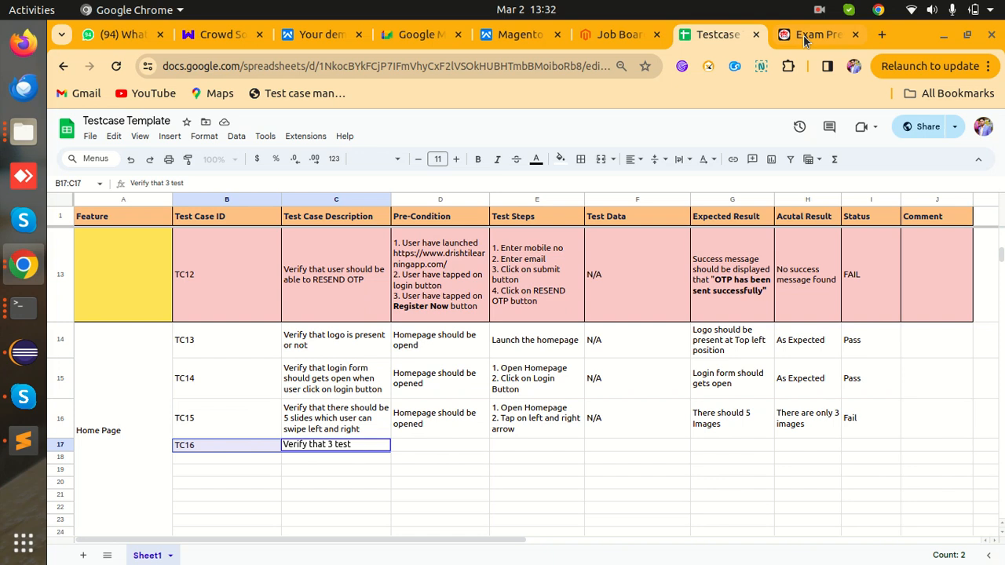
# - Extend TC16's description to say 3 test series cards should be visible below the title
pyautogui.click(803, 35)
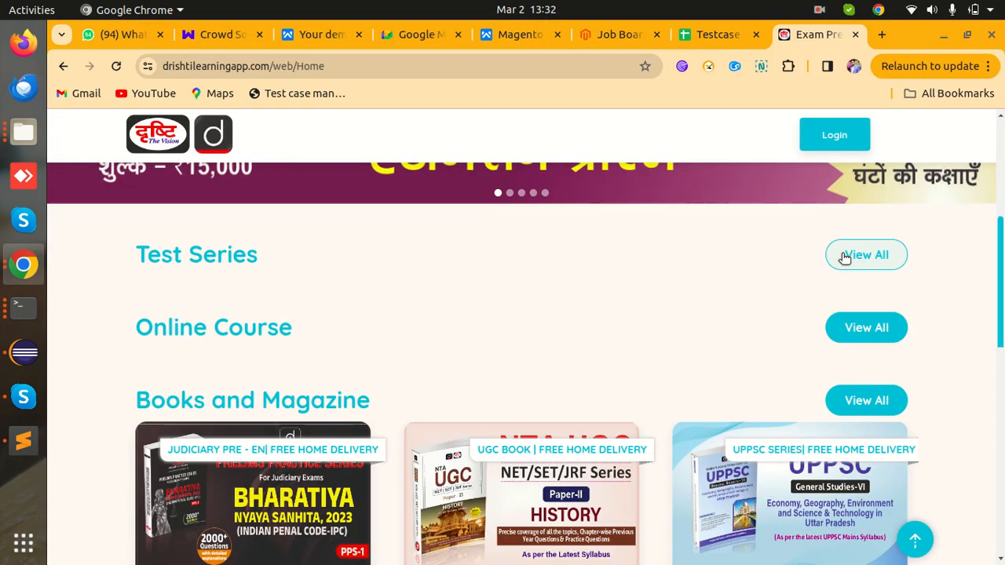
pyautogui.click(699, 35)
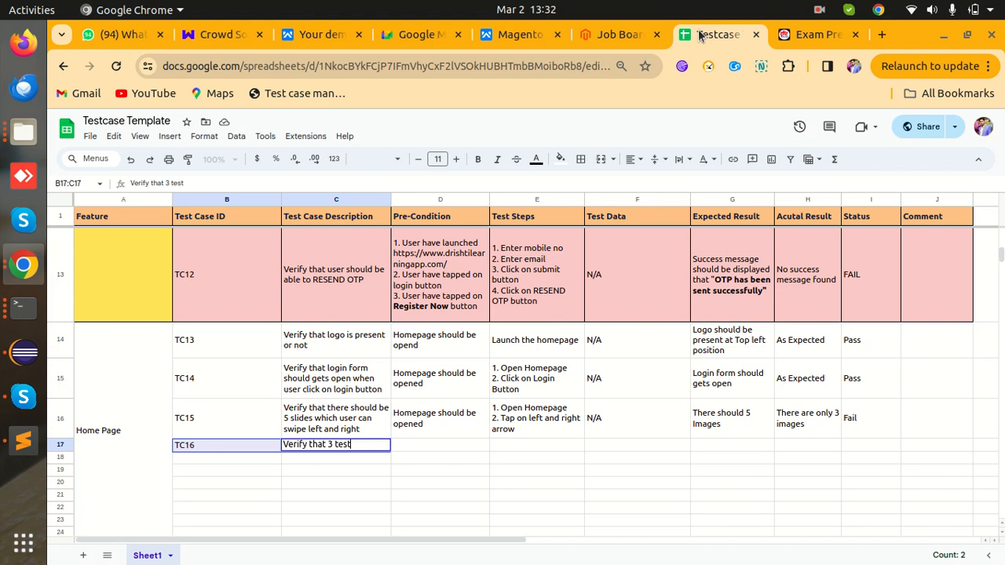
pyautogui.press('Left')
pyautogui.press('Left')
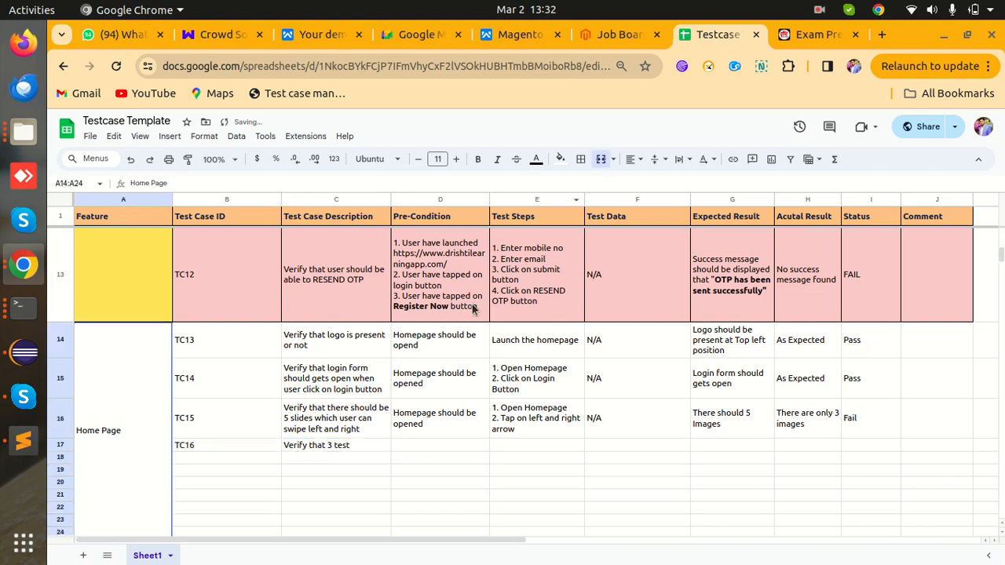
pyautogui.doubleClick(334, 445)
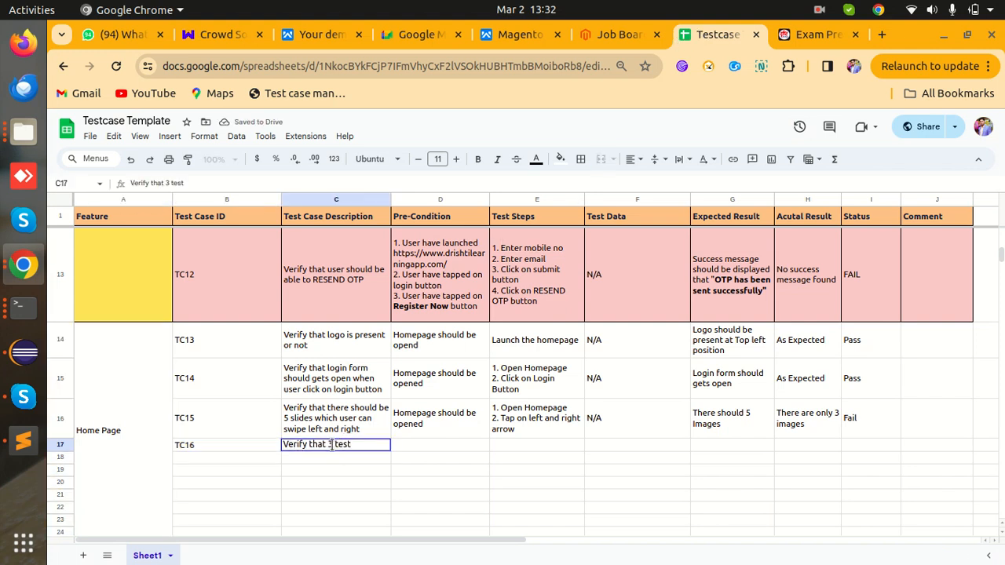
pyautogui.write('cards ')
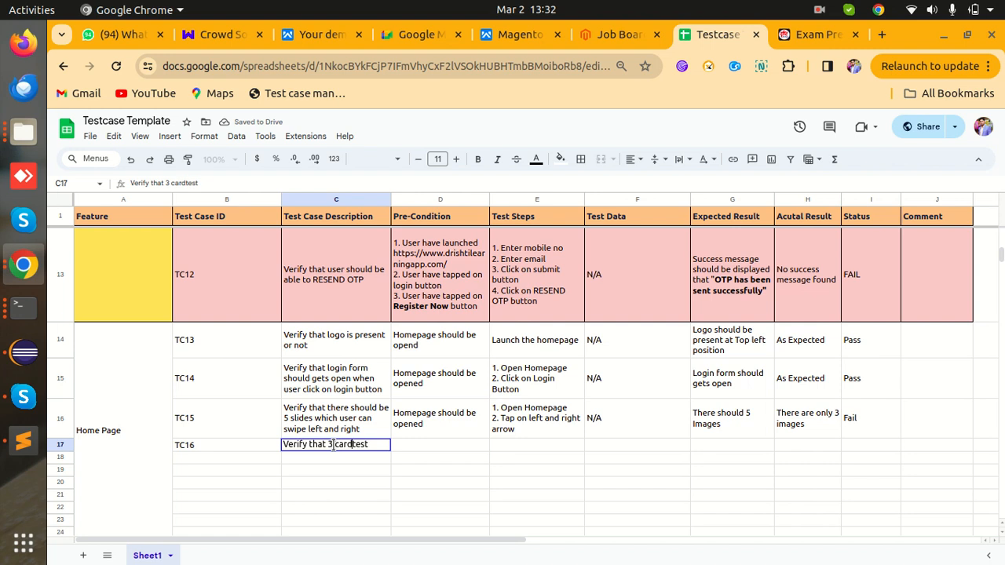
pyautogui.write('of the test')
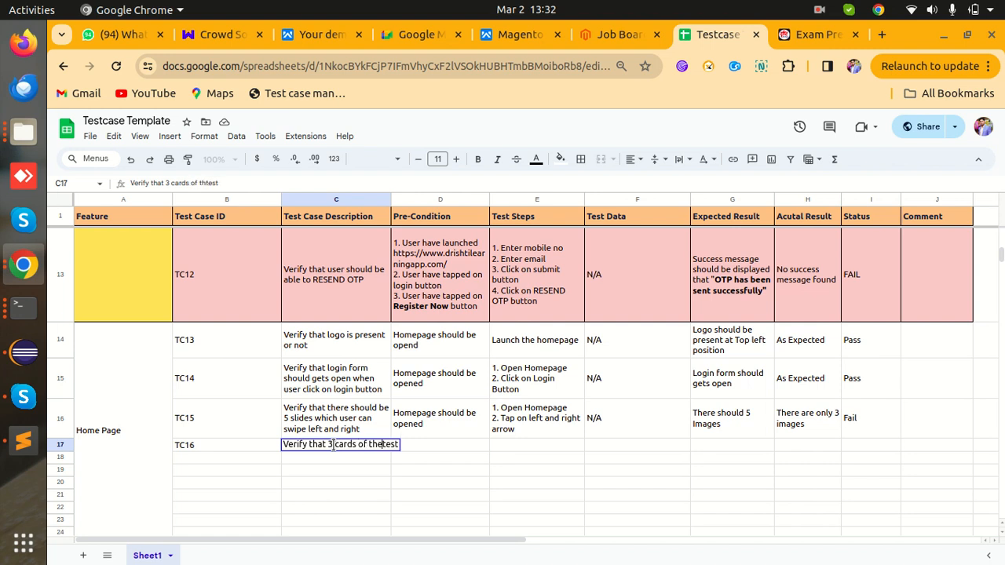
pyautogui.write(' series')
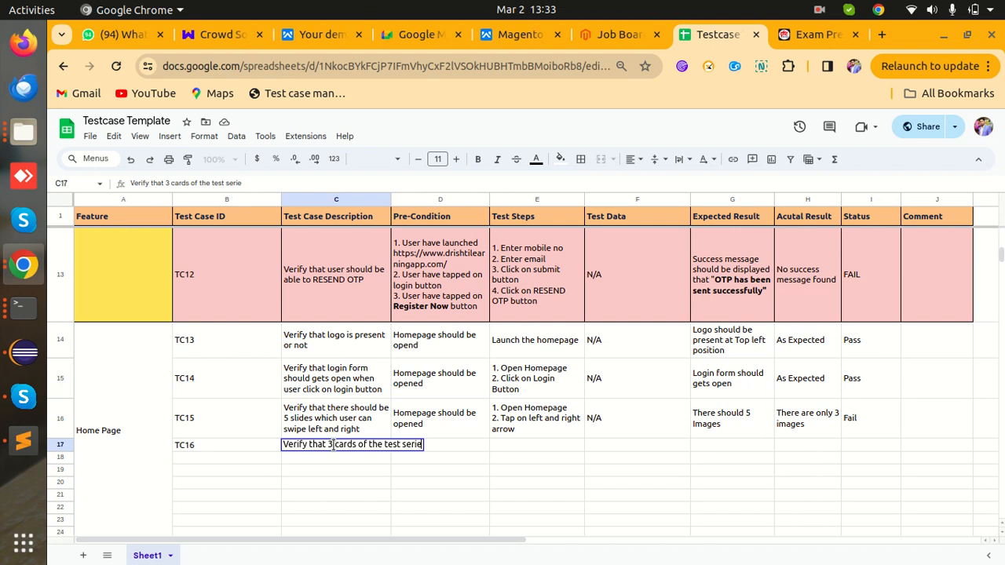
pyautogui.write(' should be')
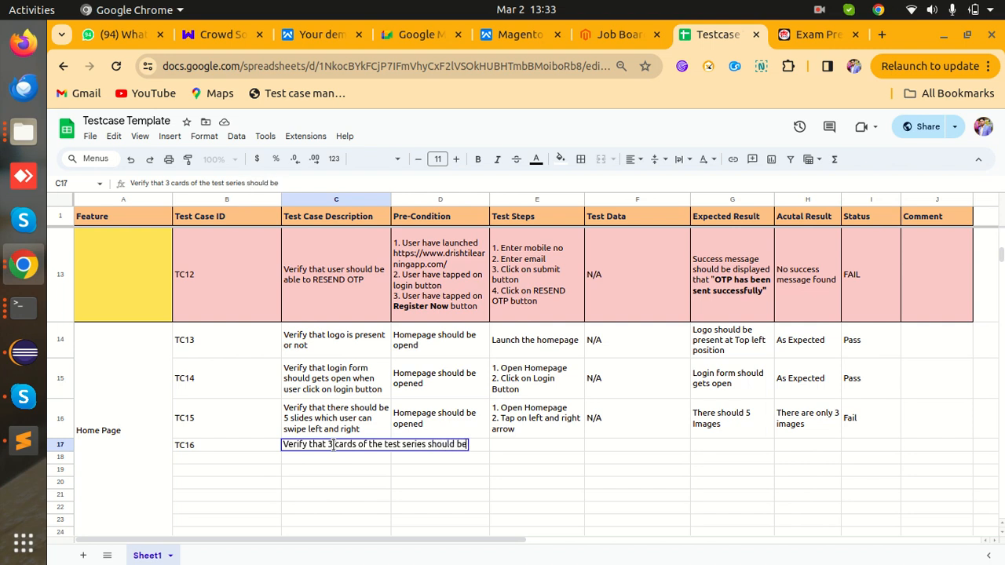
pyautogui.write(' visible bel')
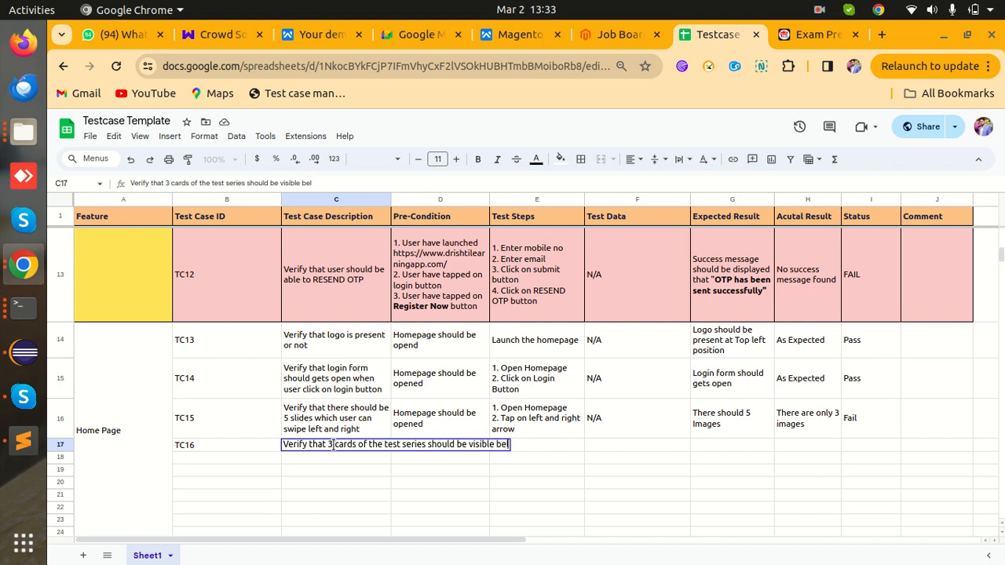
pyautogui.write('ow the title')
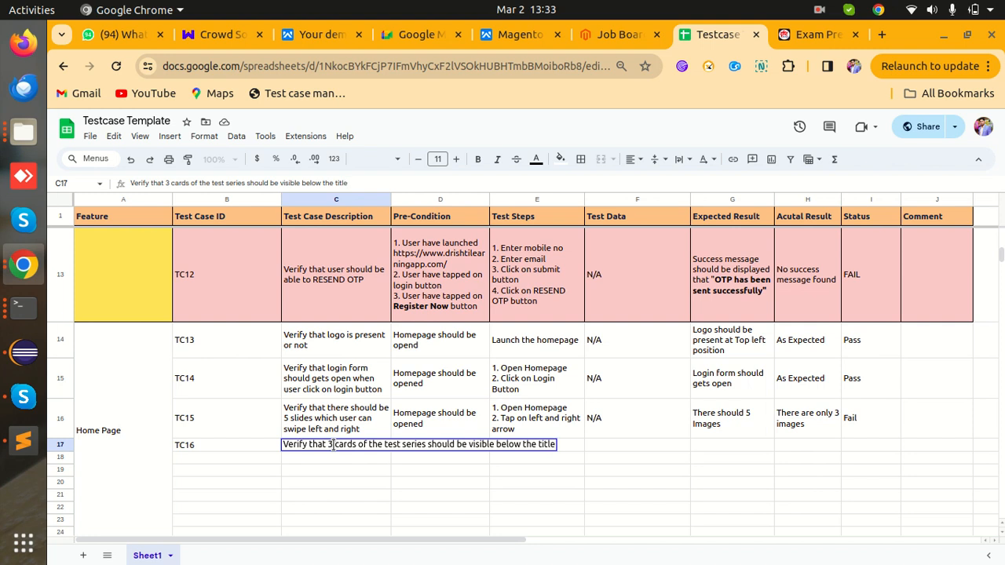
pyautogui.press('Tab')
pyautogui.doubleClick(369, 469)
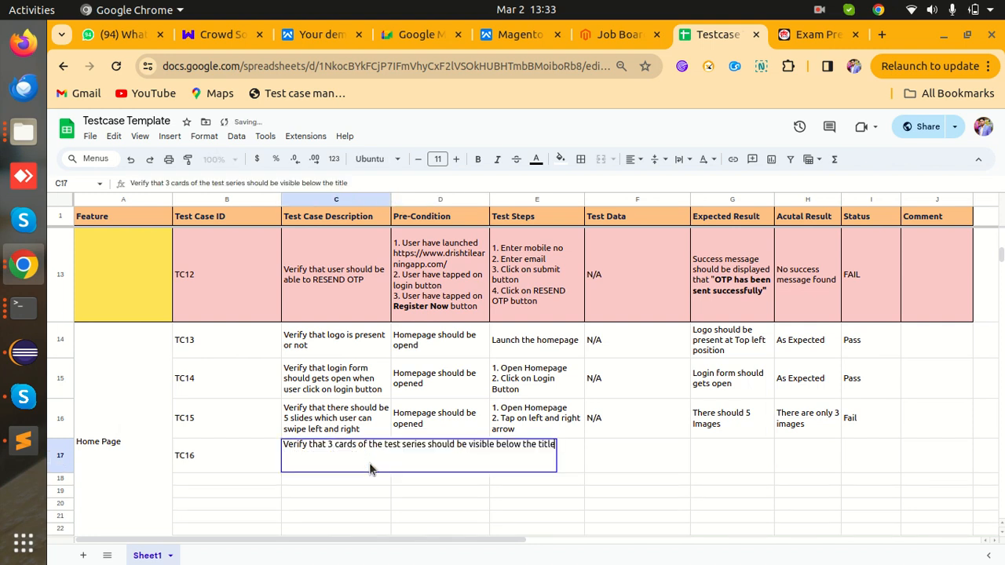
# - Append the quoted section title "Test series" to TC16's description
pyautogui.write('""')
pyautogui.click(813, 35)
pyautogui.moveTo(261, 254); pyautogui.dragTo(135, 253)
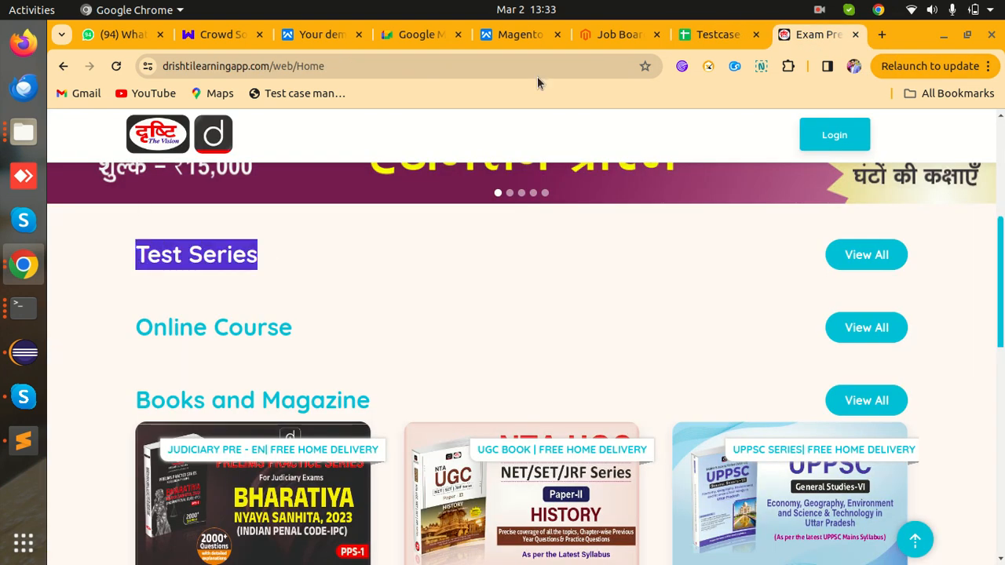
pyautogui.click(719, 35)
pyautogui.write('Test series"')
pyautogui.press('Tab')
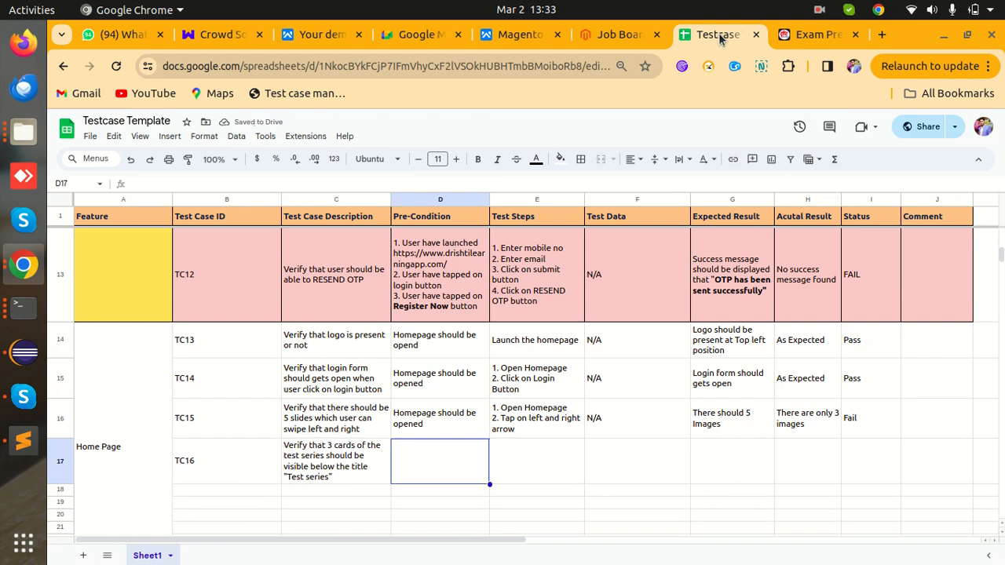
# - Give TC16 the pre-condition 'Homepage should be opened' and the step 'Launch the homepage'
pyautogui.click(459, 436)
pyautogui.hotkey('ctrl', 'c')
pyautogui.press('Down')
pyautogui.hotkey('ctrl', 'v')
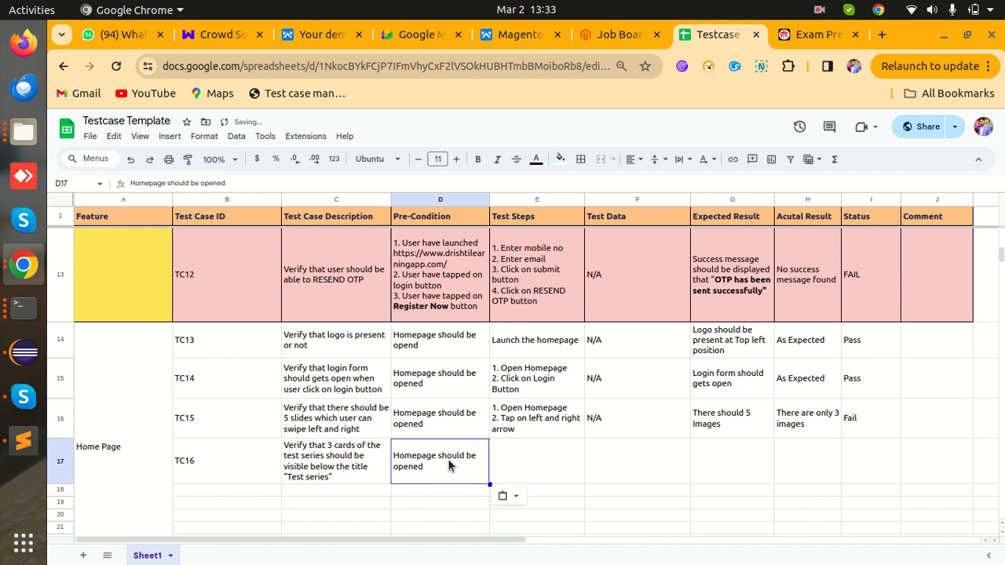
pyautogui.click(529, 428)
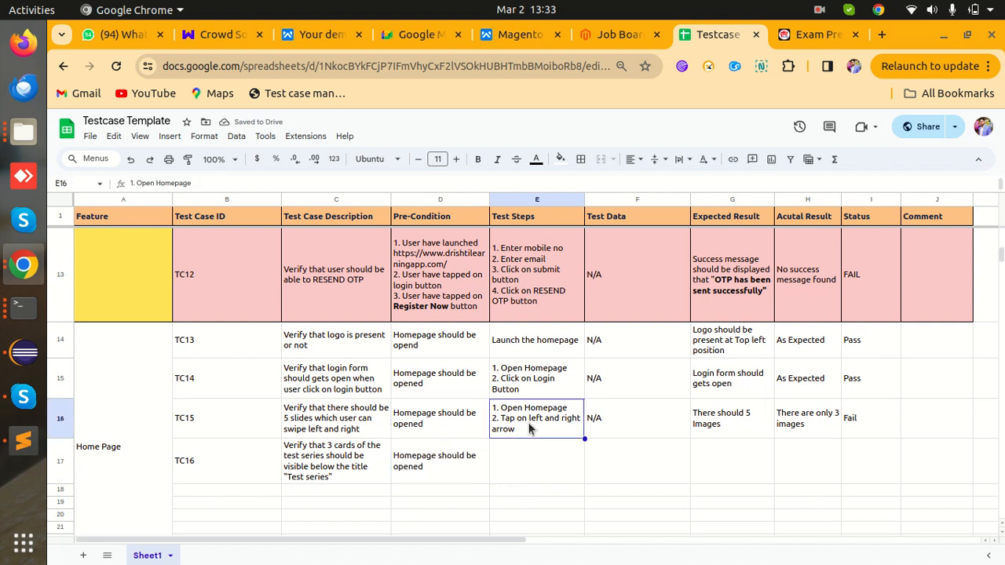
pyautogui.click(543, 352)
pyautogui.hotkey('ctrl', 'c')
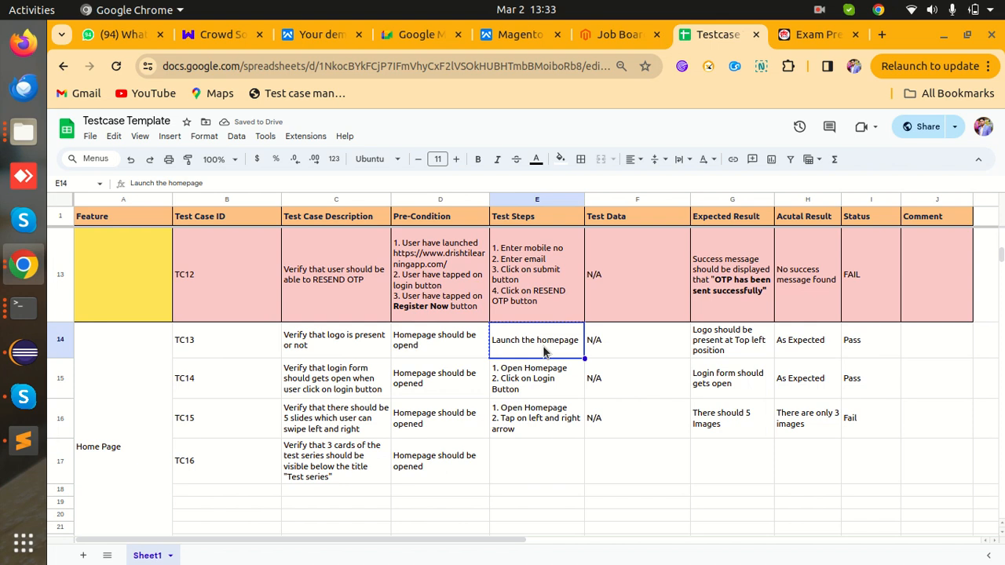
pyautogui.click(541, 470)
pyautogui.hotkey('ctrl', 'v')
# - Enter N/A test data and expected result '3 Test series cards should be visible' for TC16
pyautogui.click(626, 462)
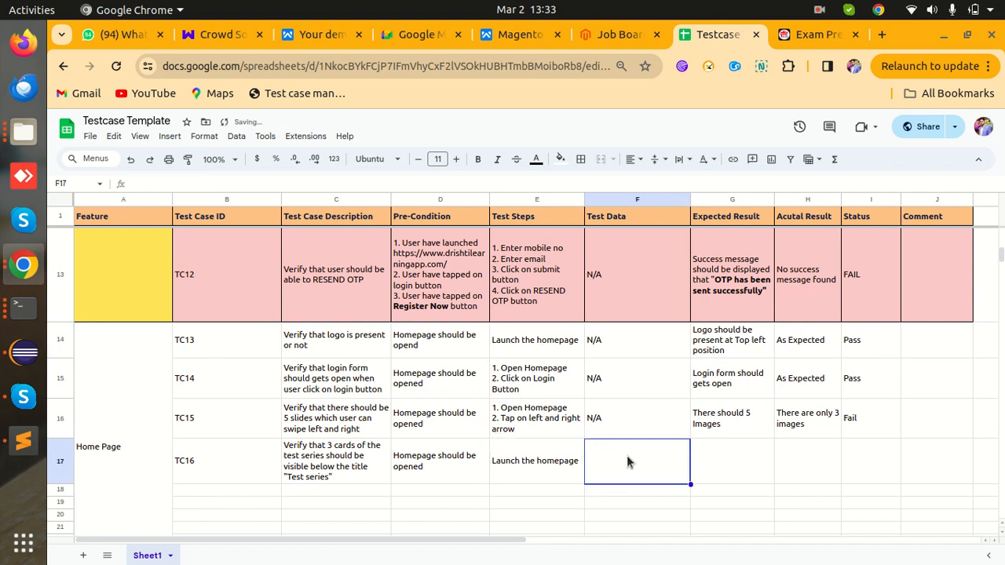
pyautogui.write('N/A')
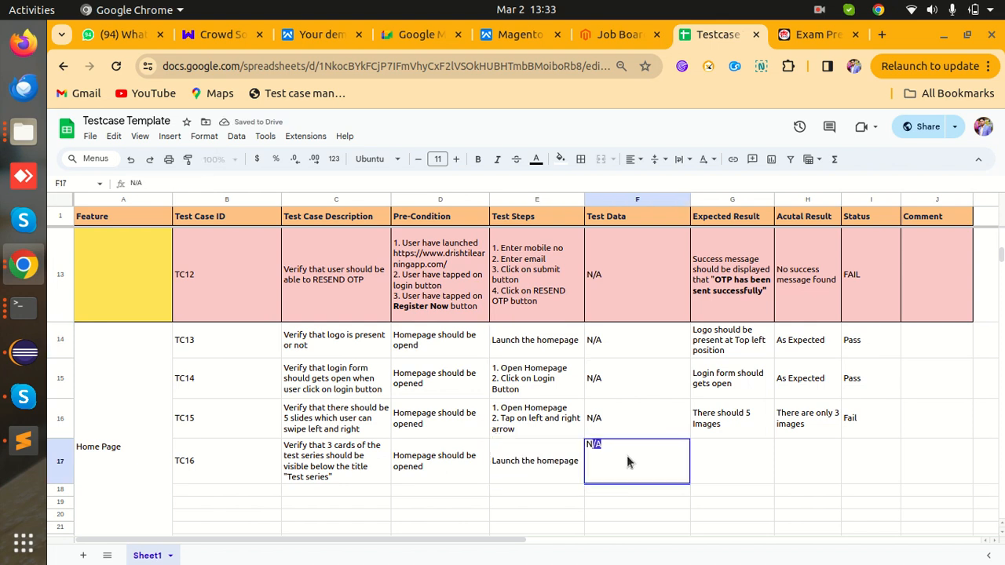
pyautogui.press('Tab')
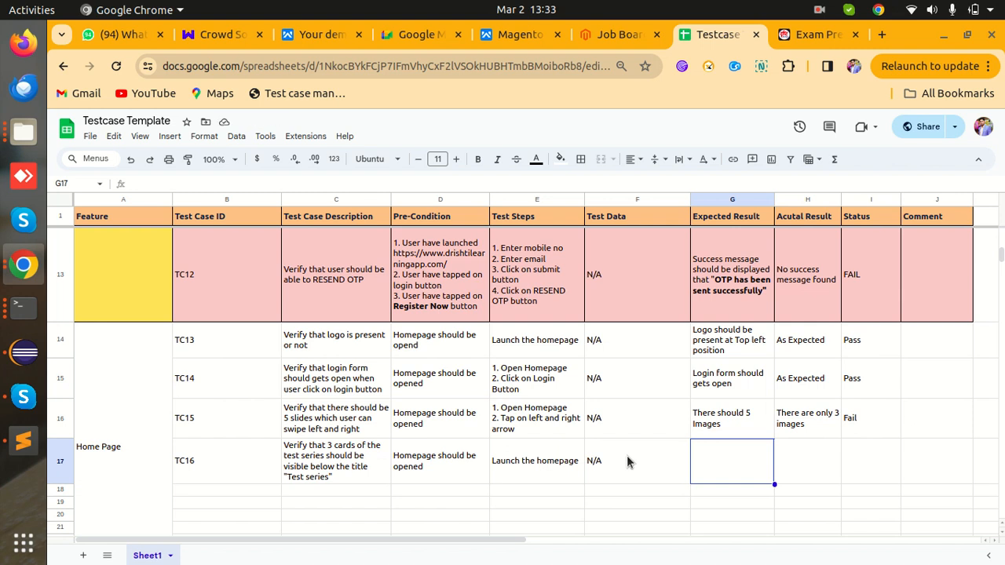
pyautogui.write('3')
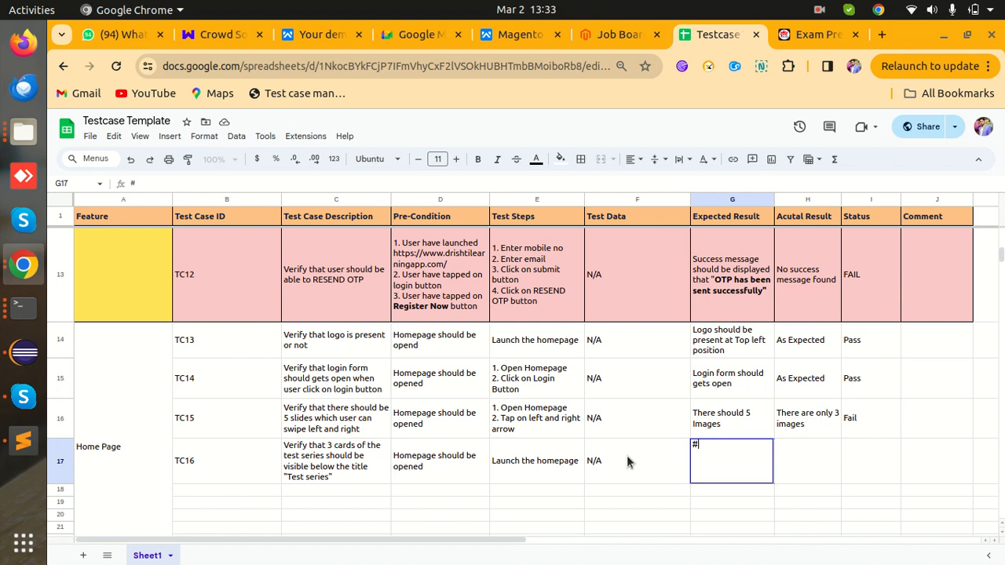
pyautogui.write(' Test series')
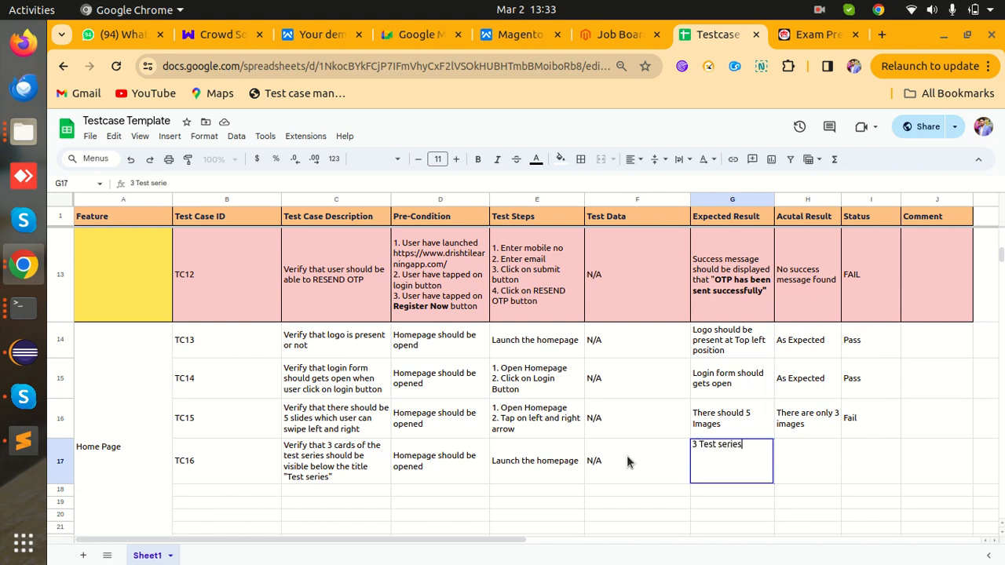
pyautogui.write(' cards should be viosi')
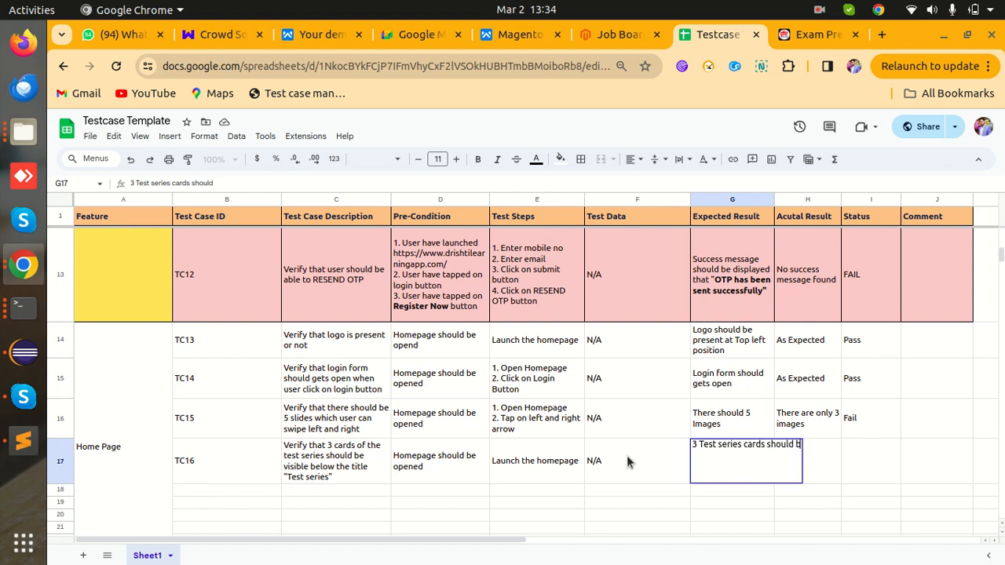
pyautogui.press('BackSpace')
pyautogui.press('BackSpace')
pyautogui.press('BackSpace')
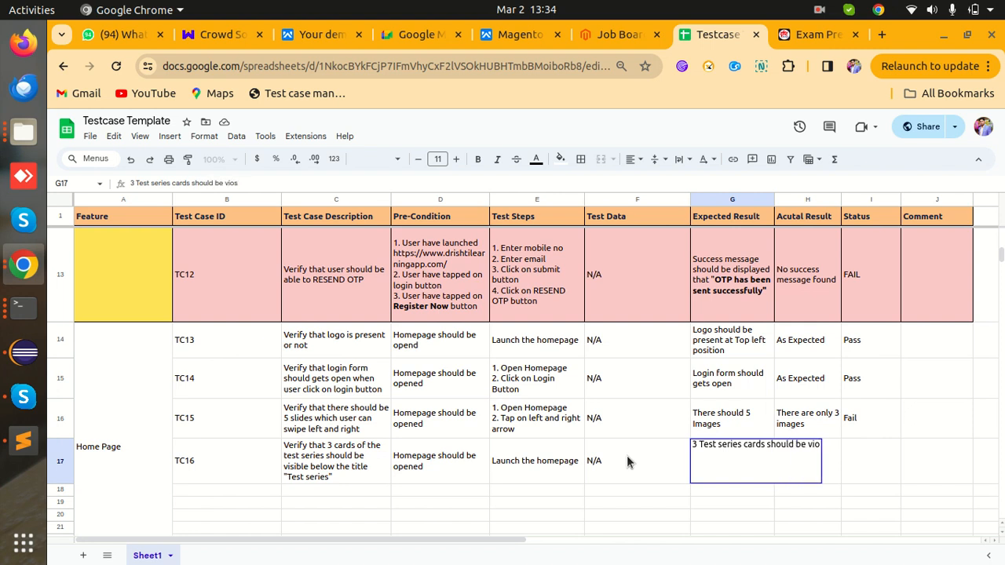
pyautogui.write('sible')
pyautogui.press('Tab')
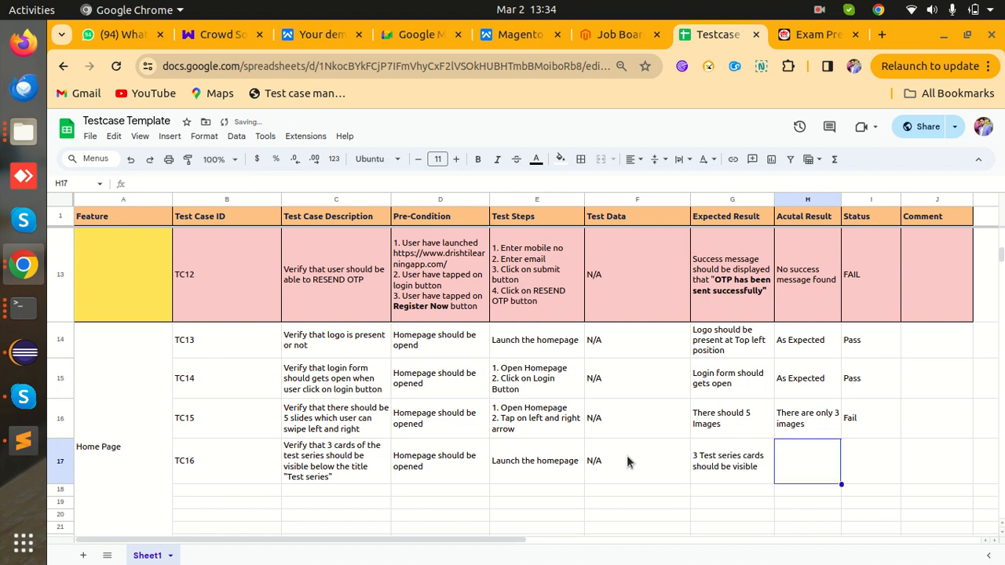
# - Record TC16's actual result 'No card is visible' and status Fail
pyautogui.write('NO')
pyautogui.press('BackSpace')
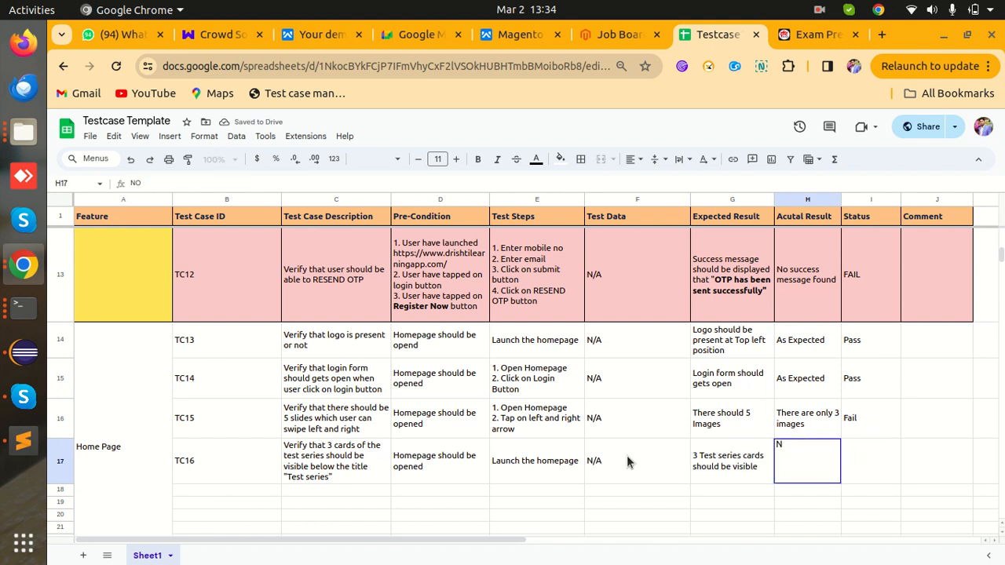
pyautogui.write('o card is vois')
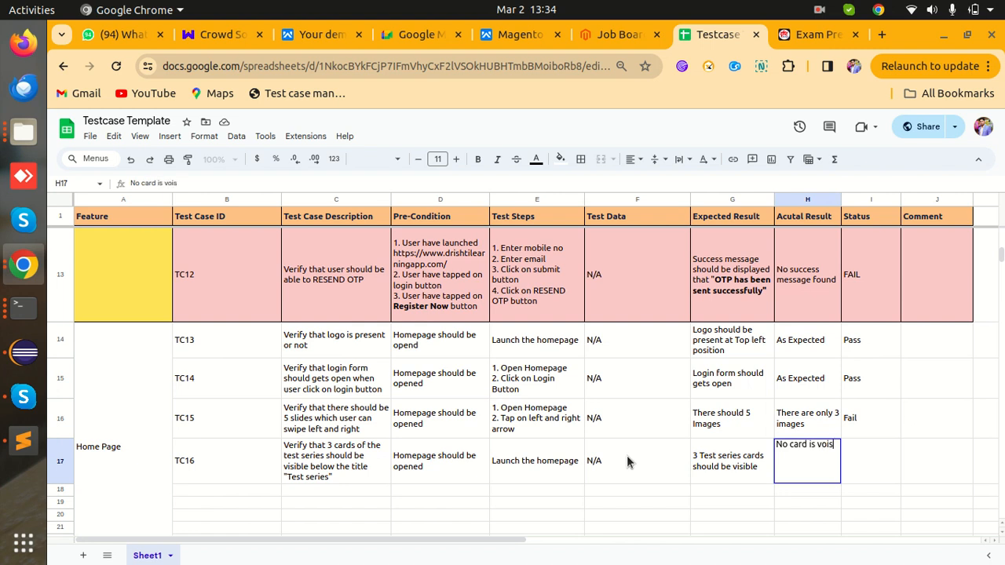
pyautogui.press('BackSpace')
pyautogui.press('BackSpace')
pyautogui.press('BackSpace')
pyautogui.write('isible')
pyautogui.press('Tab')
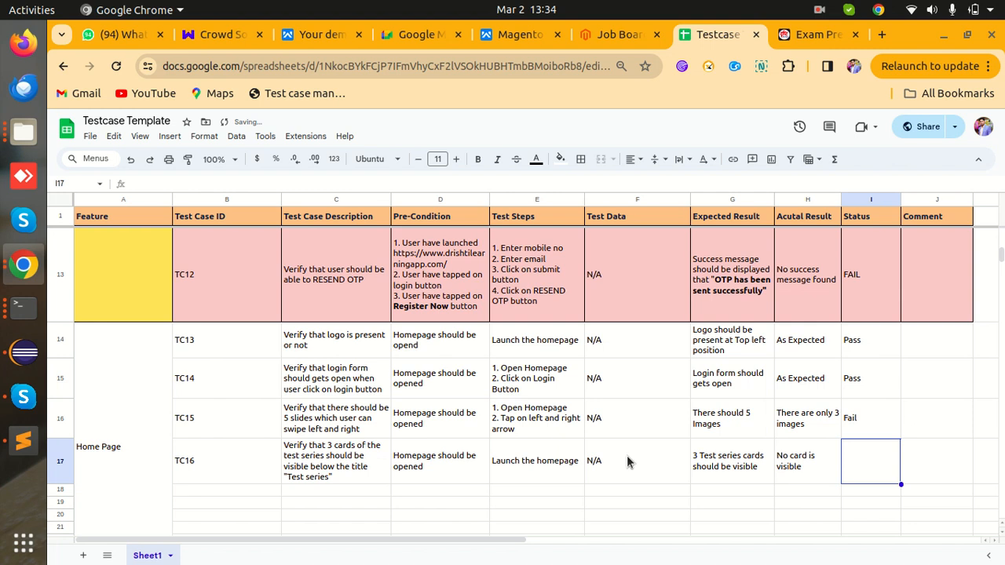
pyautogui.write('Fail')
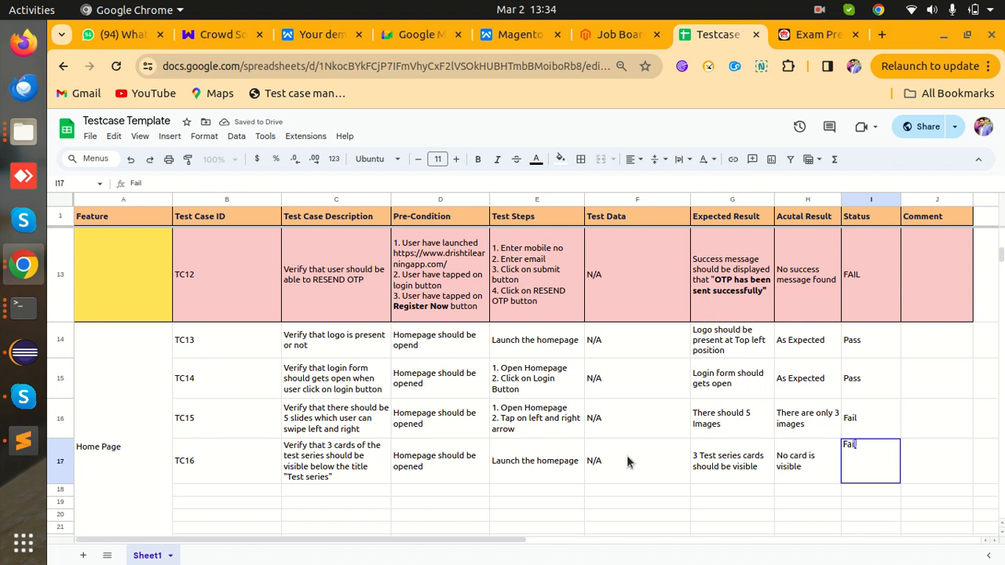
pyautogui.press('Tab')
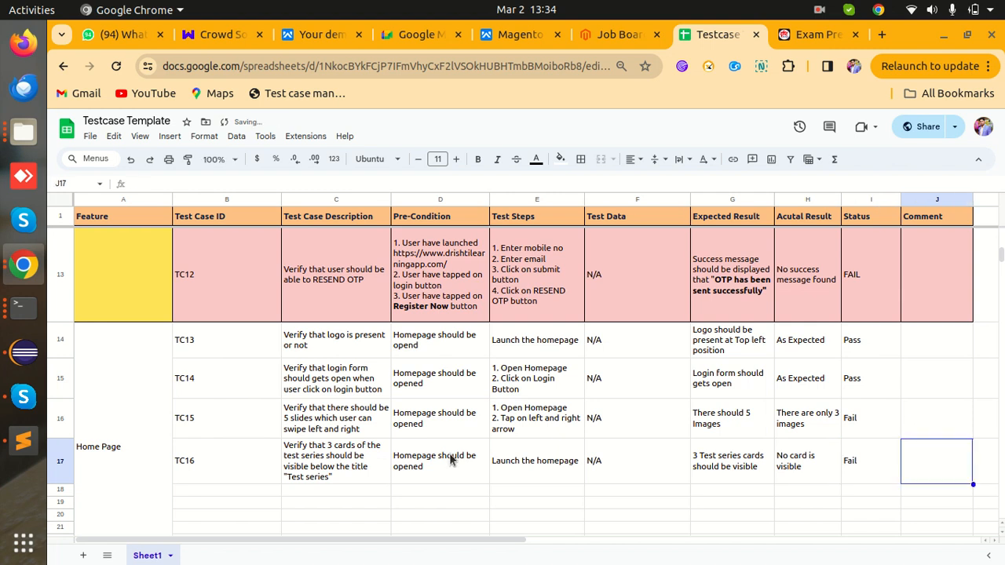
# - On the Drishti homepage, select the Online Course heading text
pyautogui.scroll(-3, 451, 461)
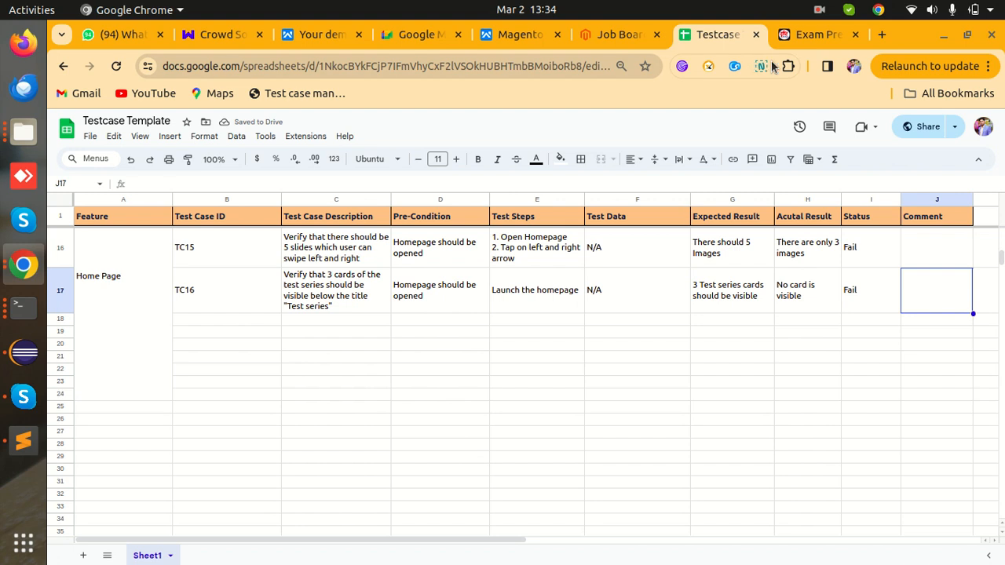
pyautogui.click(795, 33)
pyautogui.moveTo(295, 333); pyautogui.dragTo(140, 332)
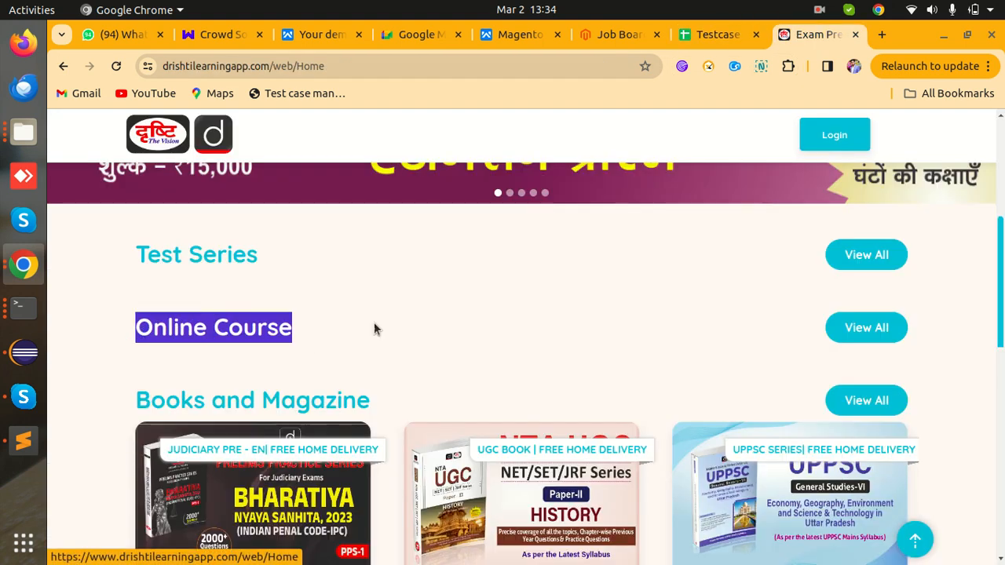
pyautogui.moveTo(382, 399); pyautogui.dragTo(130, 405)
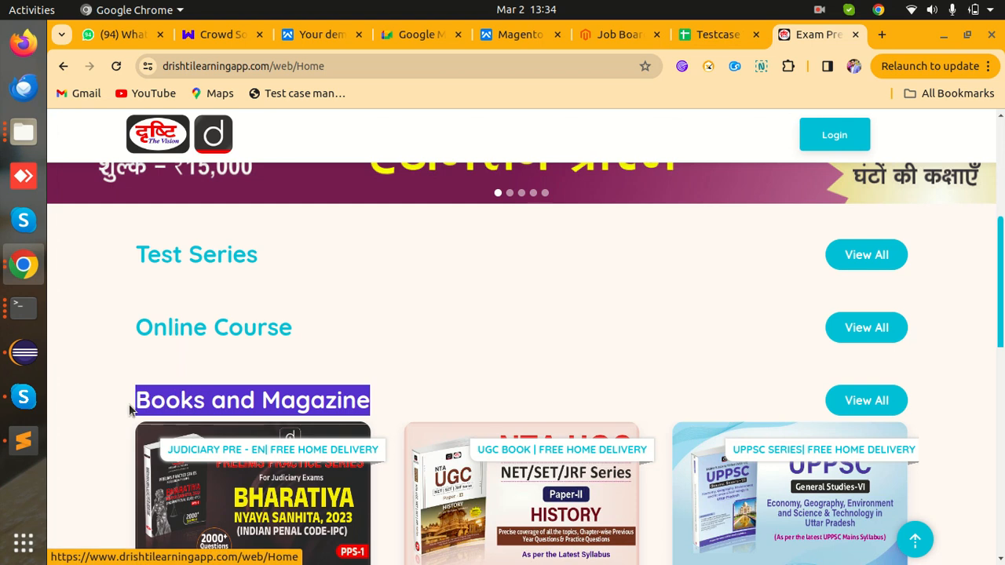
pyautogui.scroll(-3, 130, 410)
pyautogui.scroll(-1, 129, 410)
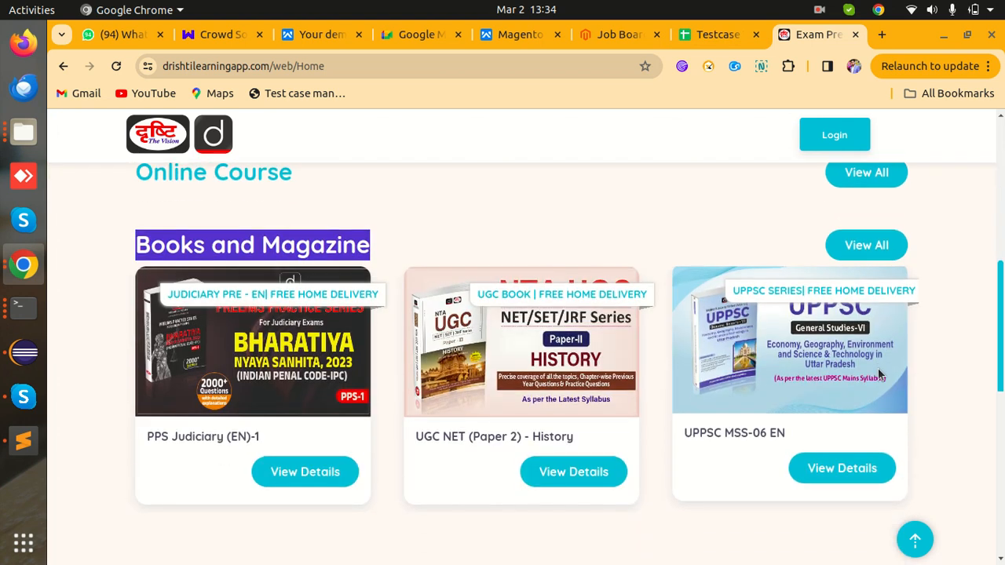
pyautogui.scroll(-5, 473, 385)
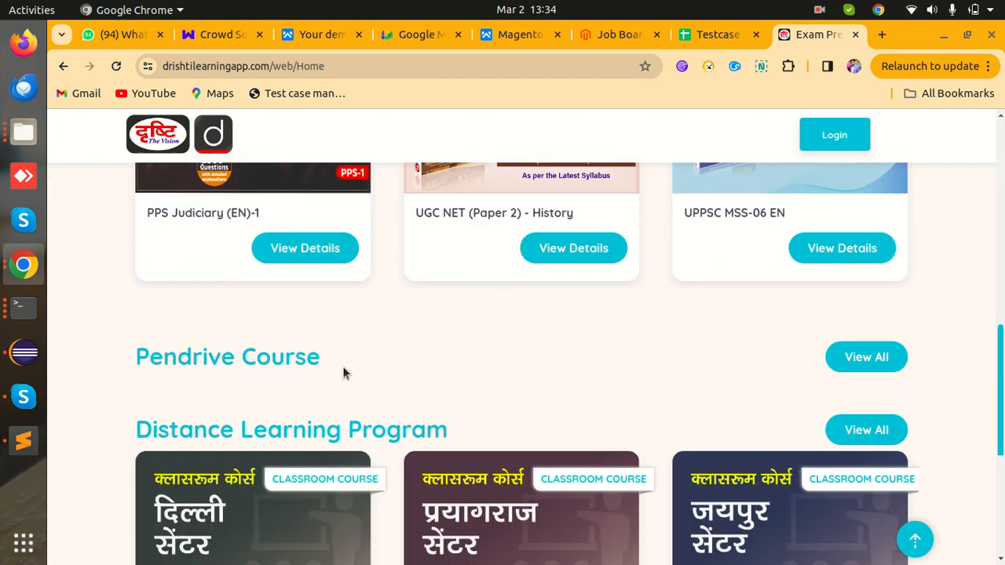
# - Select the Pendrive Course and Distance Learning Program section headings
pyautogui.moveTo(330, 368); pyautogui.dragTo(134, 366)
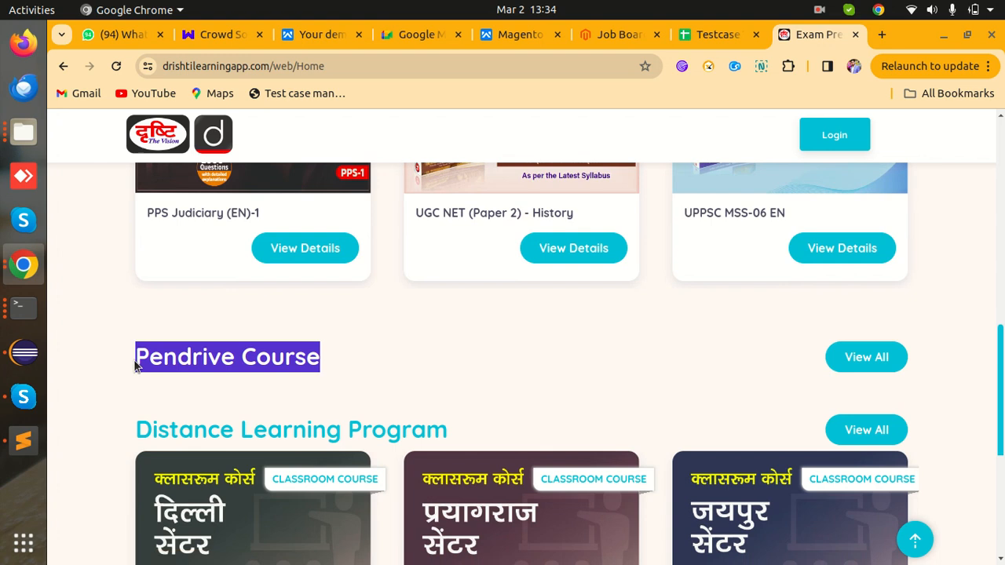
pyautogui.click(244, 403)
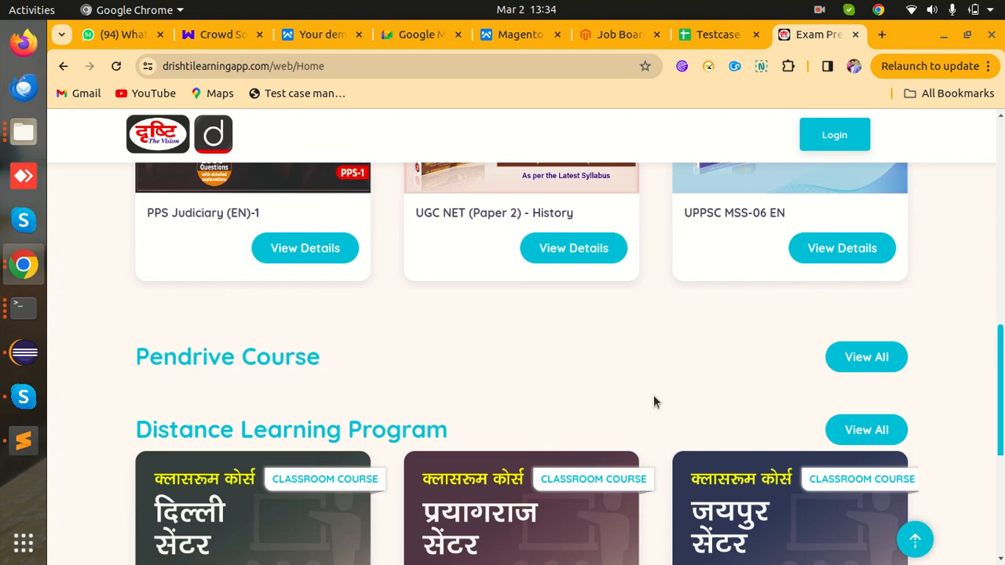
pyautogui.scroll(-3, 653, 402)
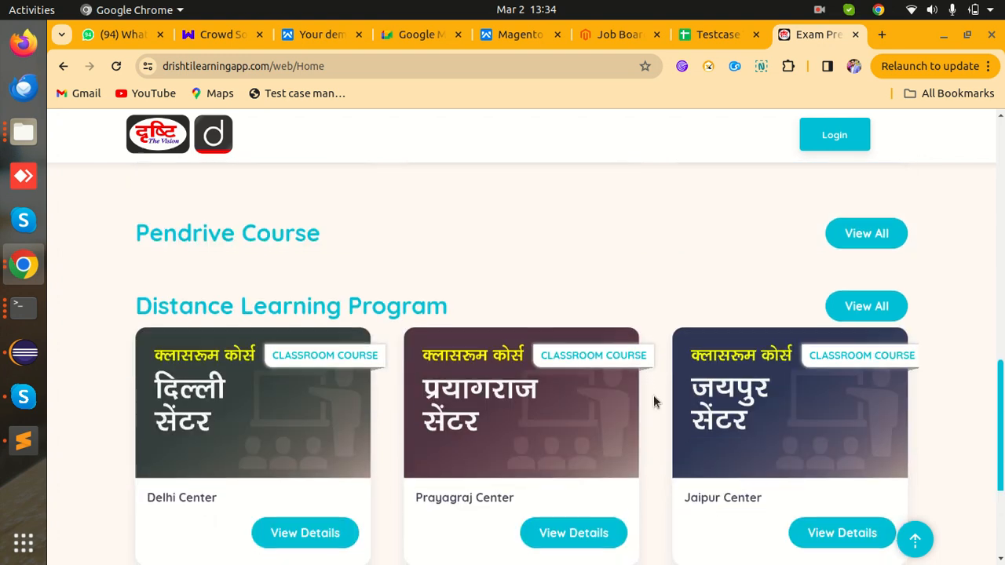
pyautogui.moveTo(462, 305); pyautogui.dragTo(132, 306)
pyautogui.click(485, 265)
pyautogui.moveTo(461, 311); pyautogui.dragTo(99, 296)
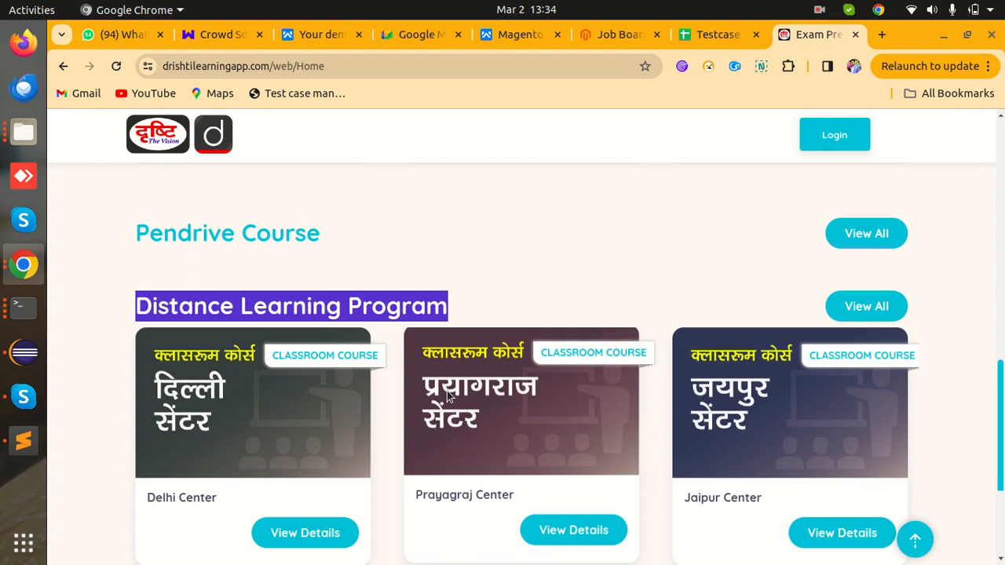
# - Open the PPS Judiciary (EN)-1 details page, priced ₹520, in a new tab
pyautogui.scroll(-2, 648, 403)
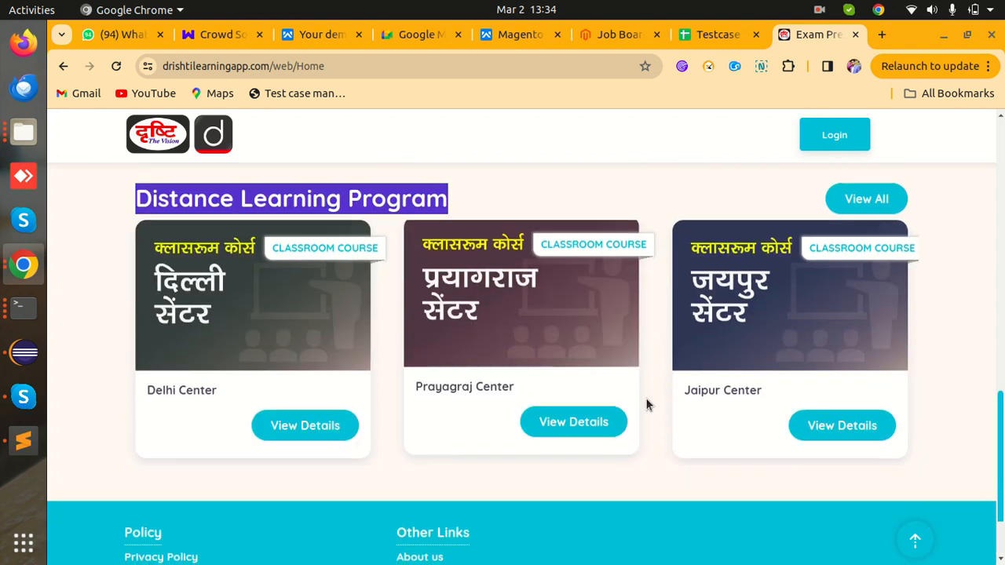
pyautogui.scroll(6, 648, 403)
pyautogui.scroll(-4, 648, 404)
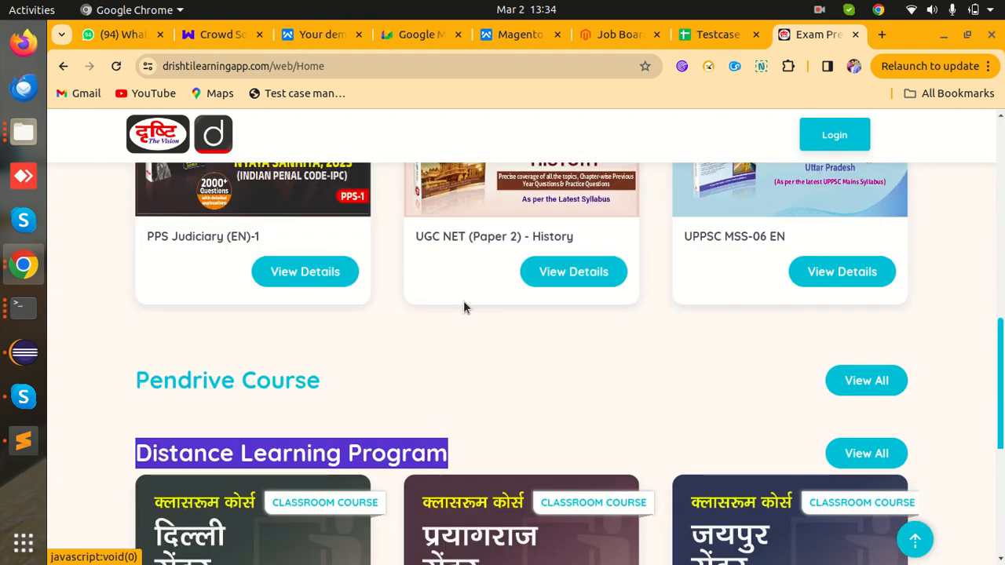
pyautogui.scroll(1, 329, 277)
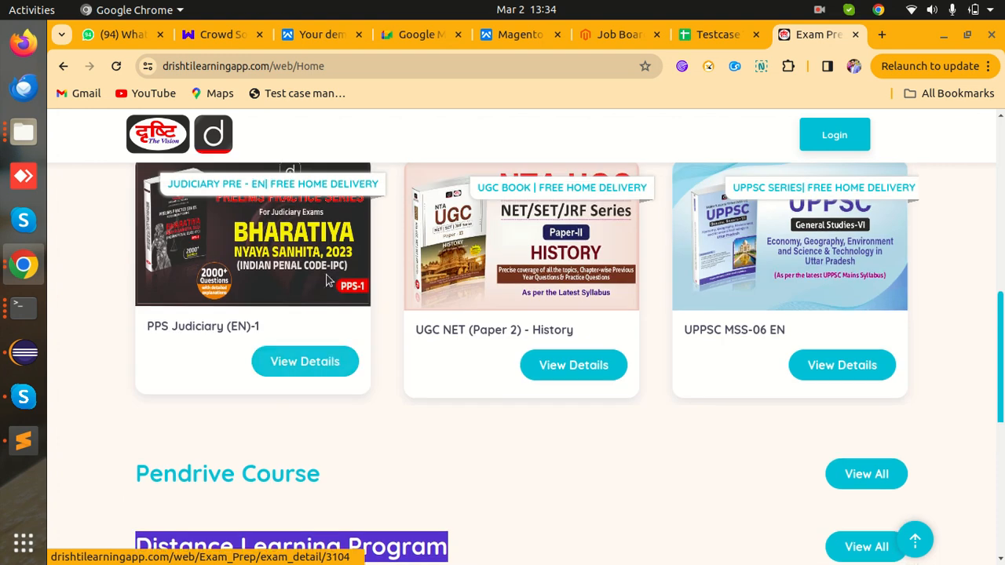
pyautogui.click(327, 366)
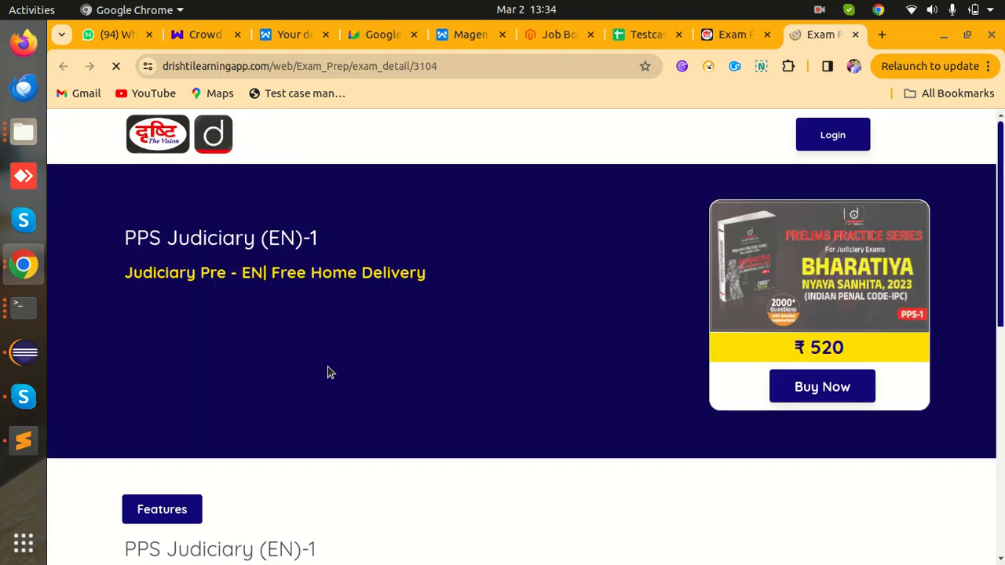
# - View the full Test Series listing, then go back to the homepage
pyautogui.scroll(-4, 327, 366)
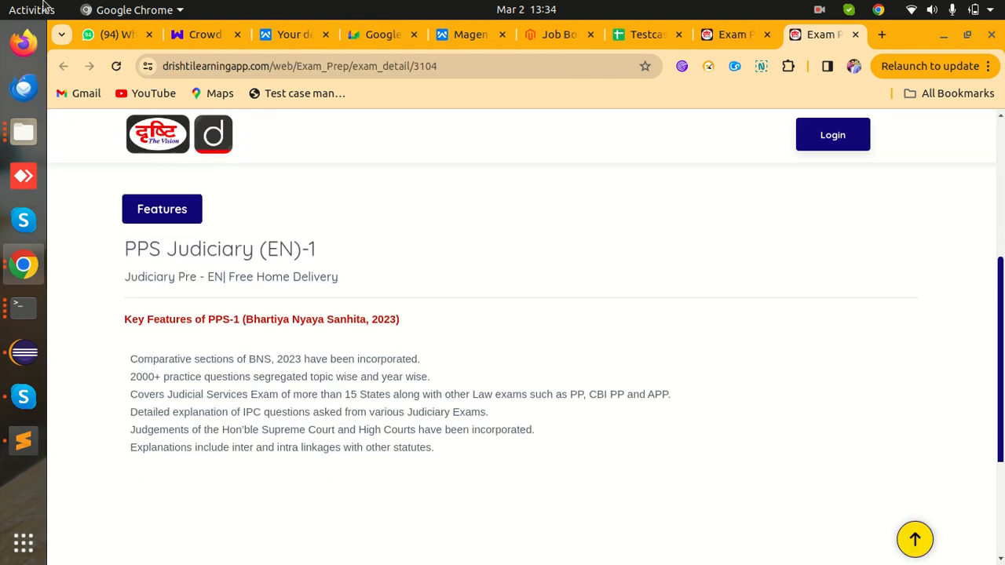
pyautogui.click(731, 35)
pyautogui.scroll(5, 815, 267)
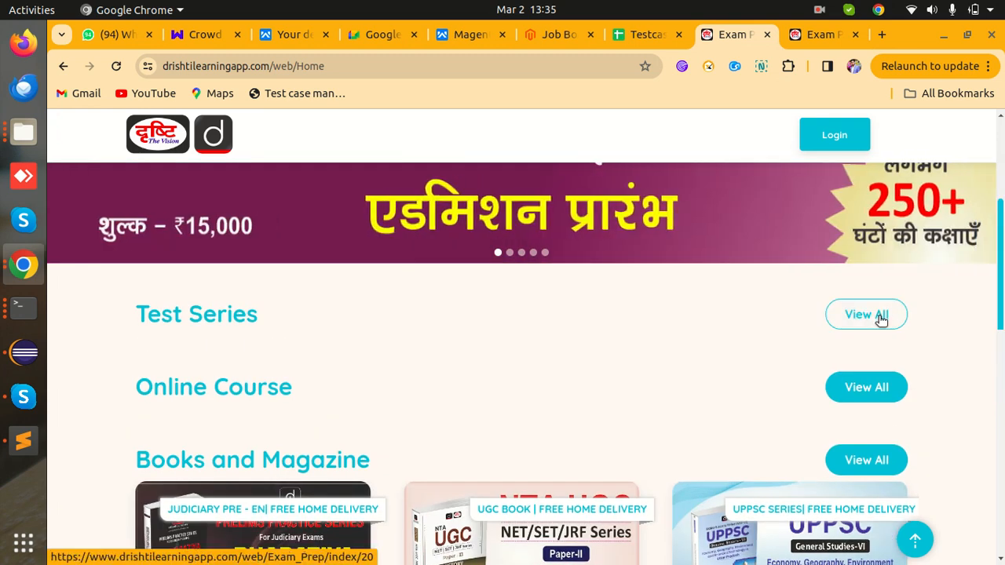
pyautogui.click(882, 316)
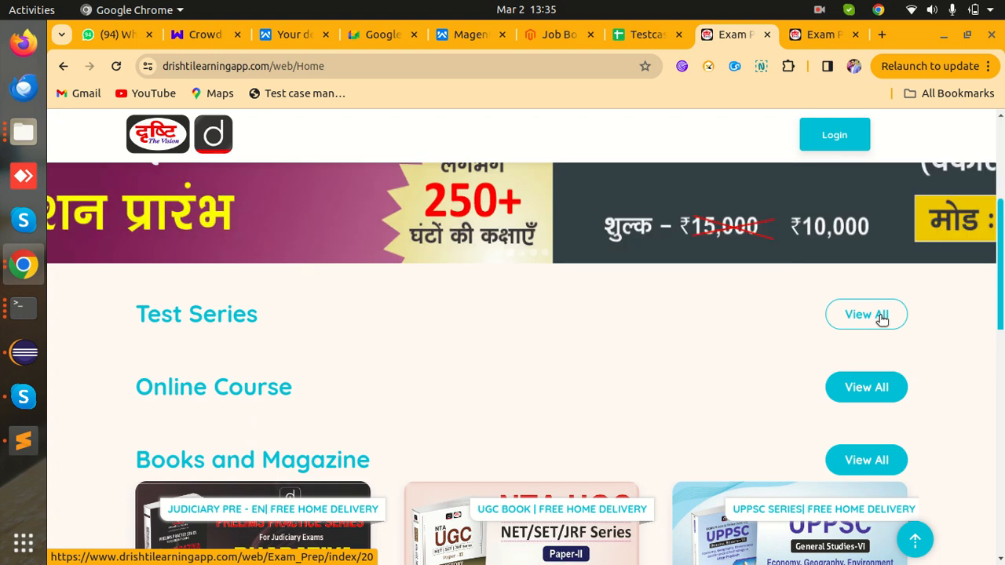
pyautogui.scroll(-7, 622, 329)
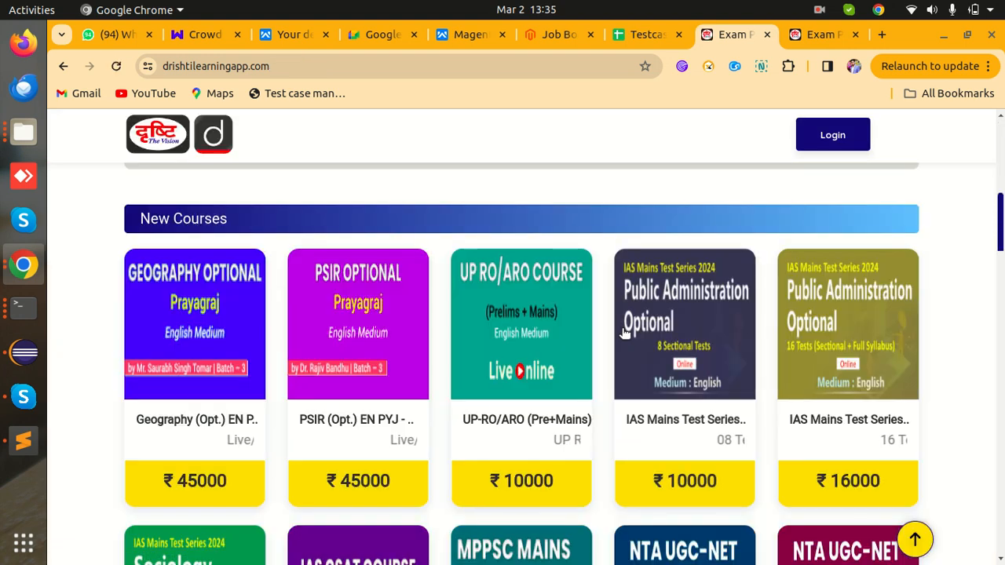
pyautogui.click(63, 66)
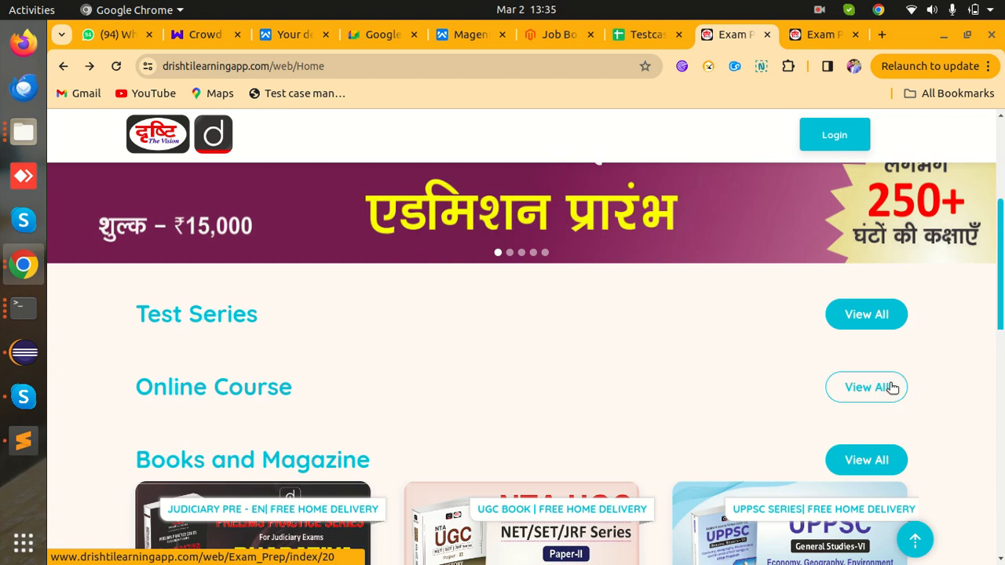
# - View the full Books and Magazine listing, then return to the homepage
pyautogui.scroll(-2, 887, 402)
pyautogui.click(869, 305)
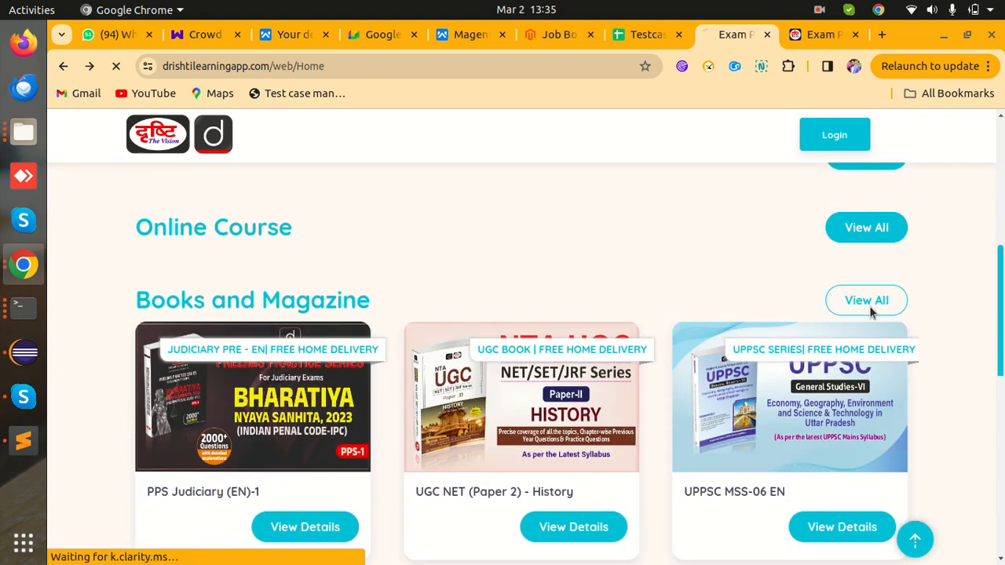
pyautogui.scroll(-7, 689, 364)
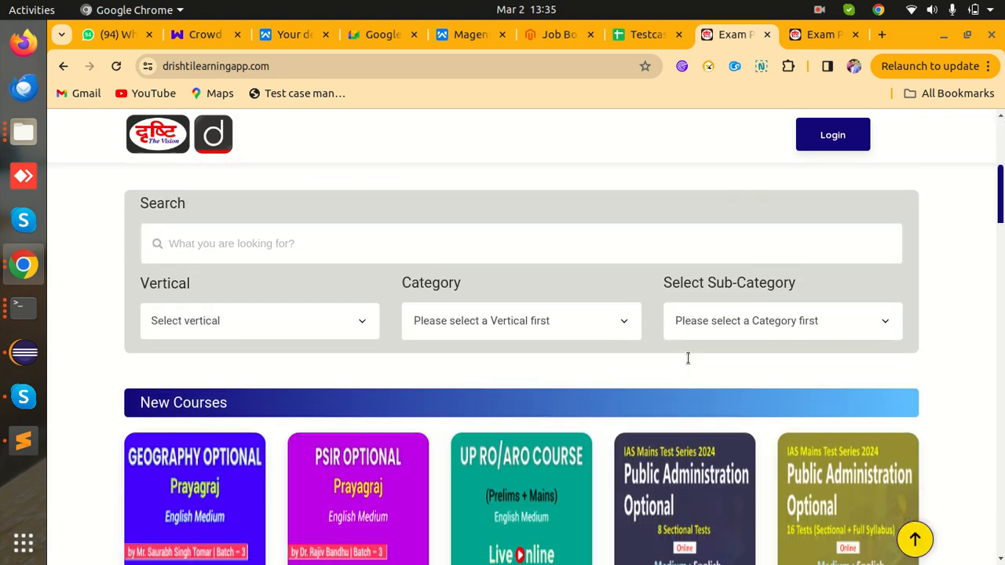
pyautogui.scroll(-8, 688, 359)
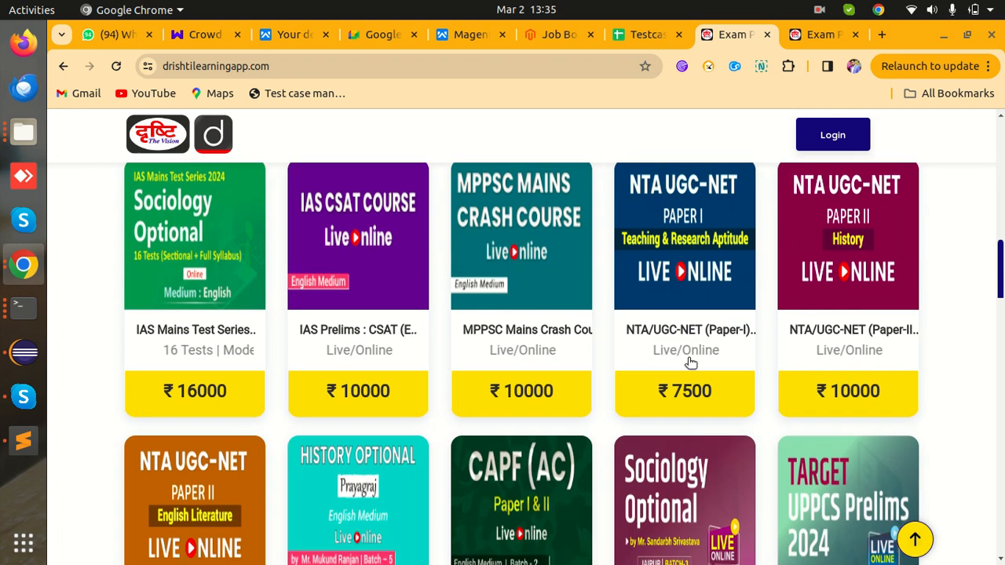
pyautogui.scroll(-4, 689, 364)
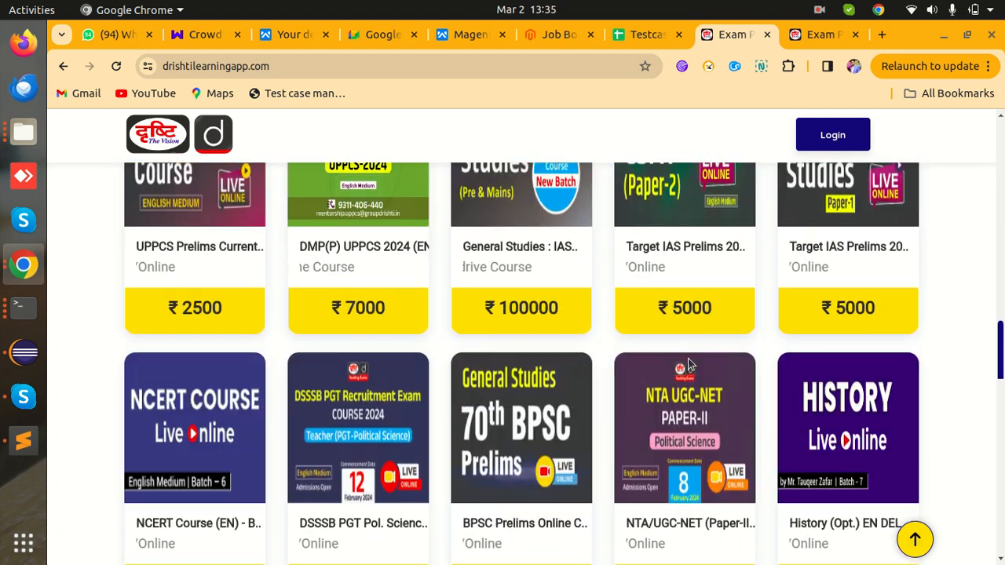
pyautogui.click(824, 34)
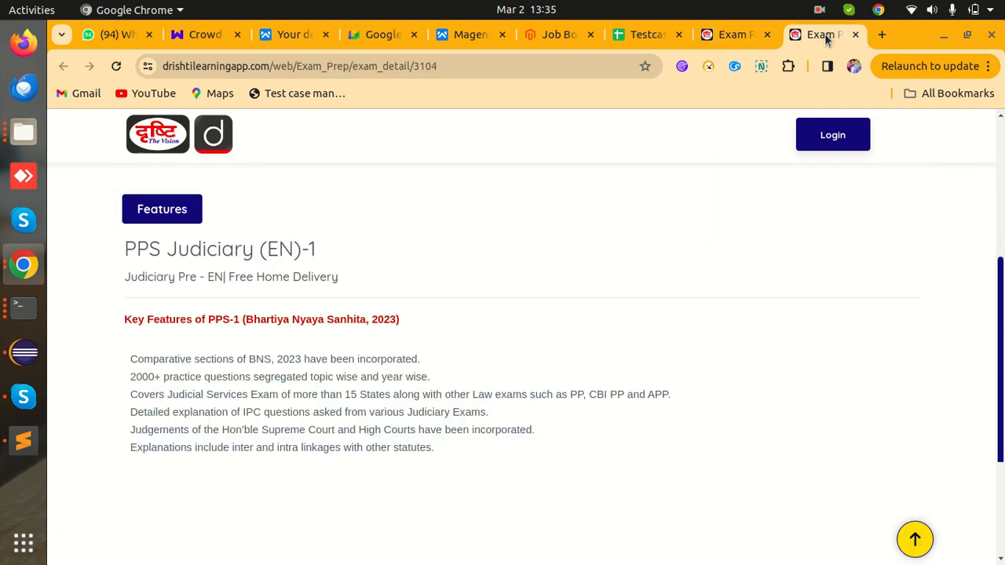
pyautogui.click(741, 34)
pyautogui.scroll(12, 471, 315)
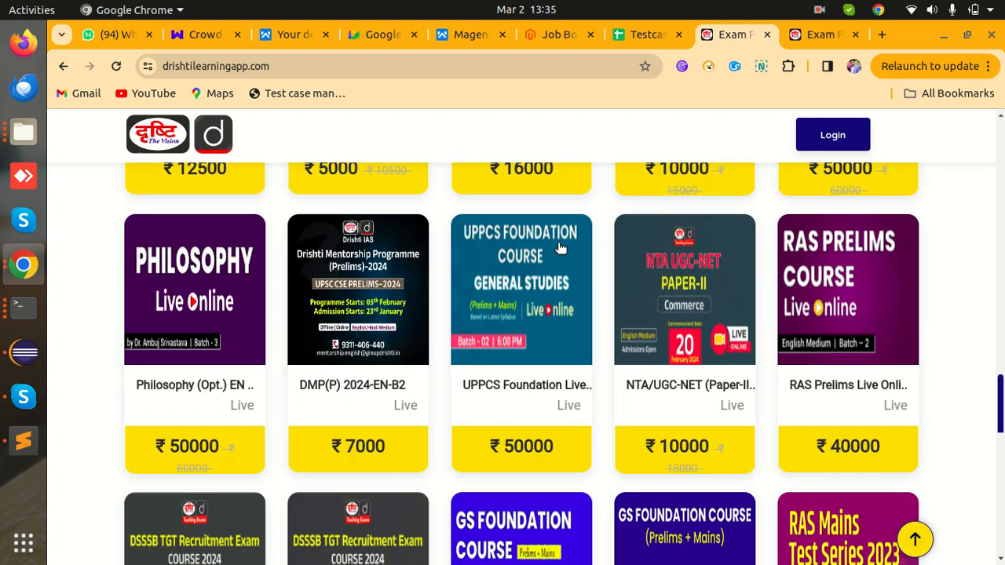
pyautogui.click(62, 68)
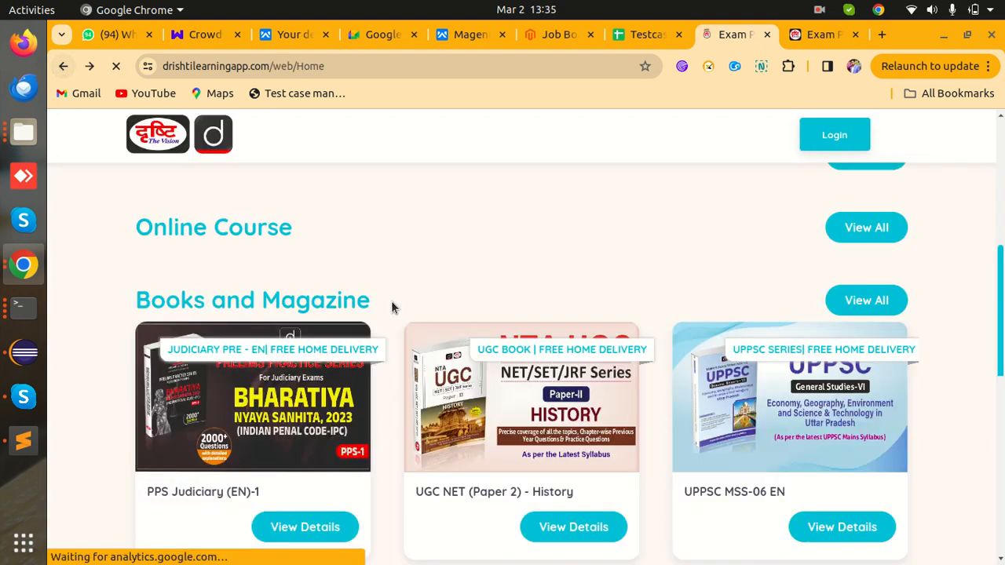
# - Scroll to the homepage footer and select its Policy and Other Links text
pyautogui.scroll(-2, 567, 369)
pyautogui.scroll(-4, 567, 369)
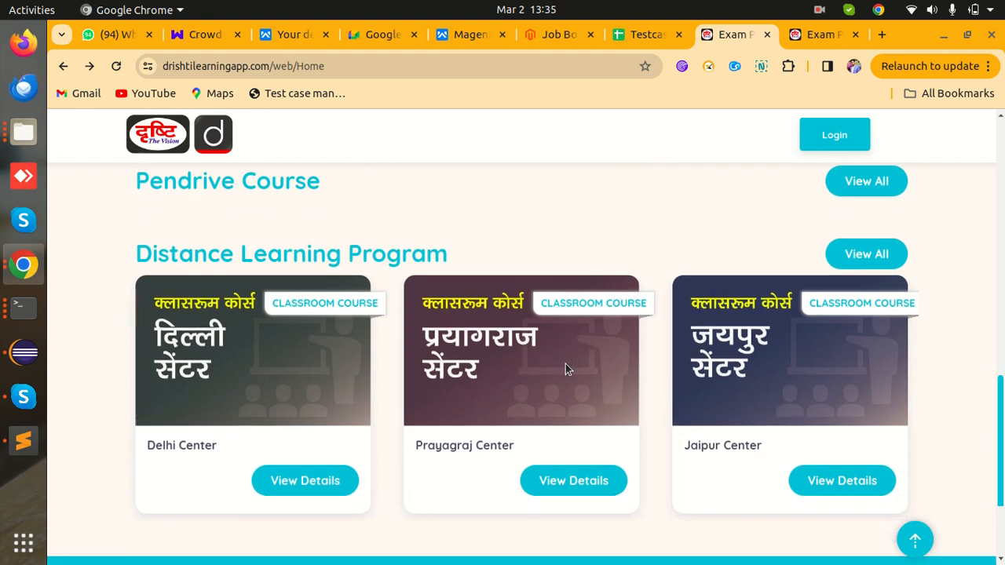
pyautogui.scroll(-1, 567, 369)
pyautogui.scroll(-2, 566, 364)
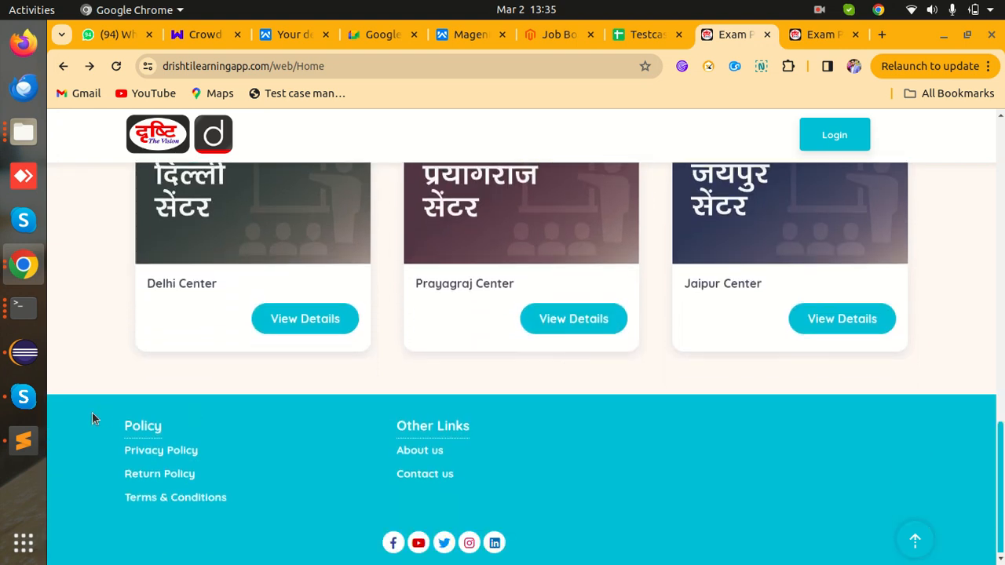
pyautogui.moveTo(92, 413); pyautogui.dragTo(451, 520)
pyautogui.click(584, 515)
pyautogui.moveTo(91, 397); pyautogui.dragTo(303, 521)
pyautogui.click(329, 506)
# - Go back to the Testcase Template spreadsheet
pyautogui.click(814, 34)
pyautogui.click(729, 35)
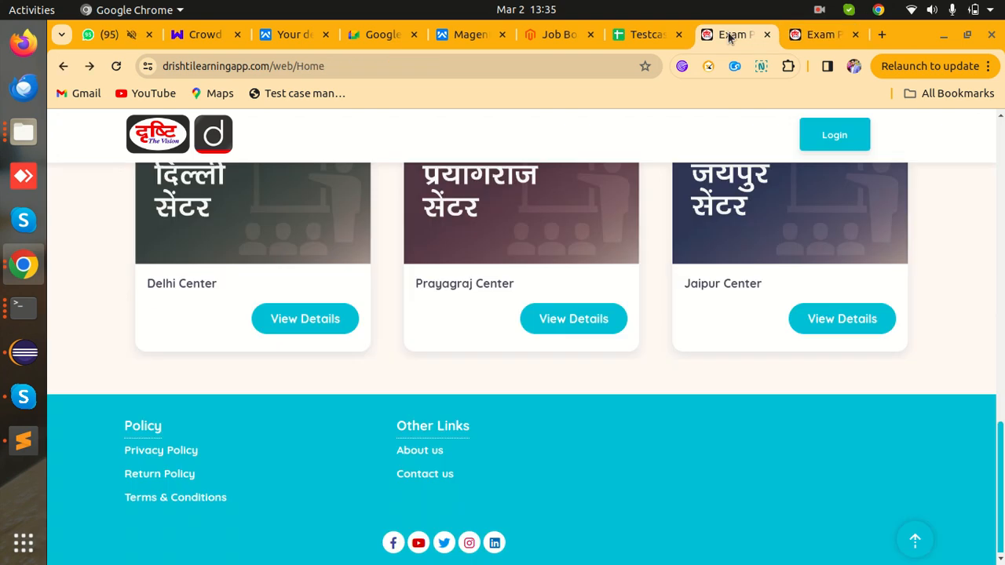
pyautogui.click(648, 34)
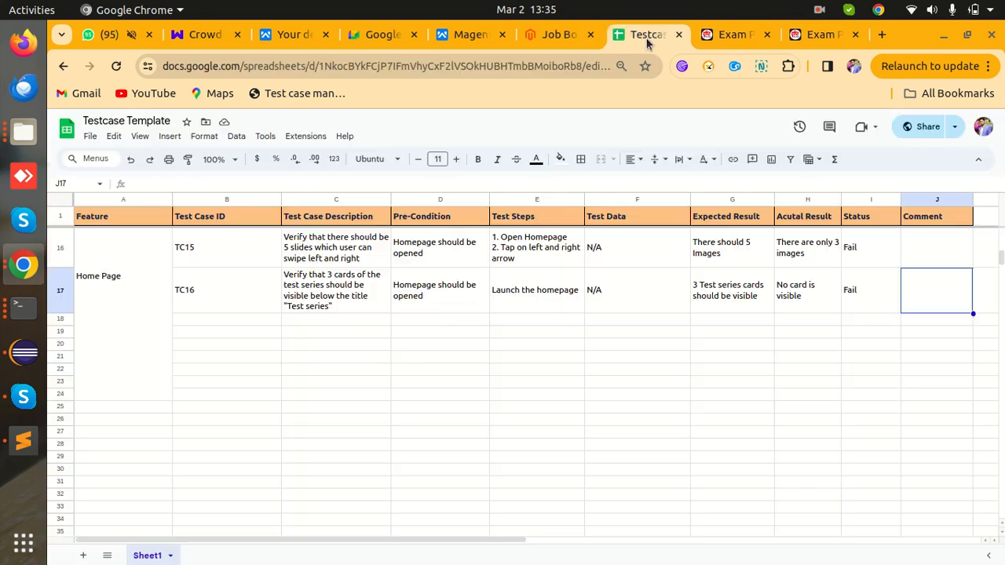
# - Enter TC17 in B18 with description 'Verify the navigation of all links present in footer'
pyautogui.click(216, 320)
pyautogui.write('TC17')
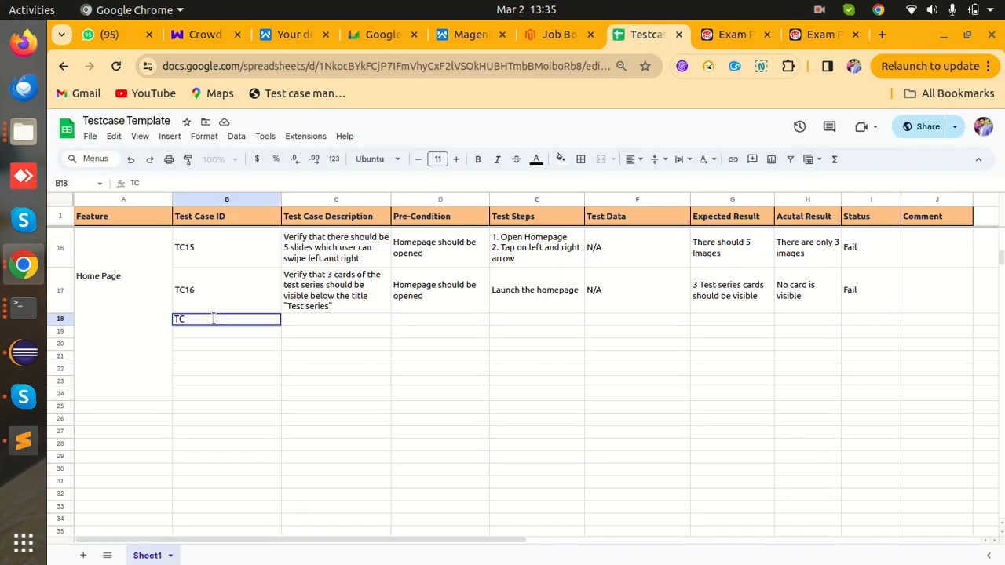
pyautogui.press('Tab')
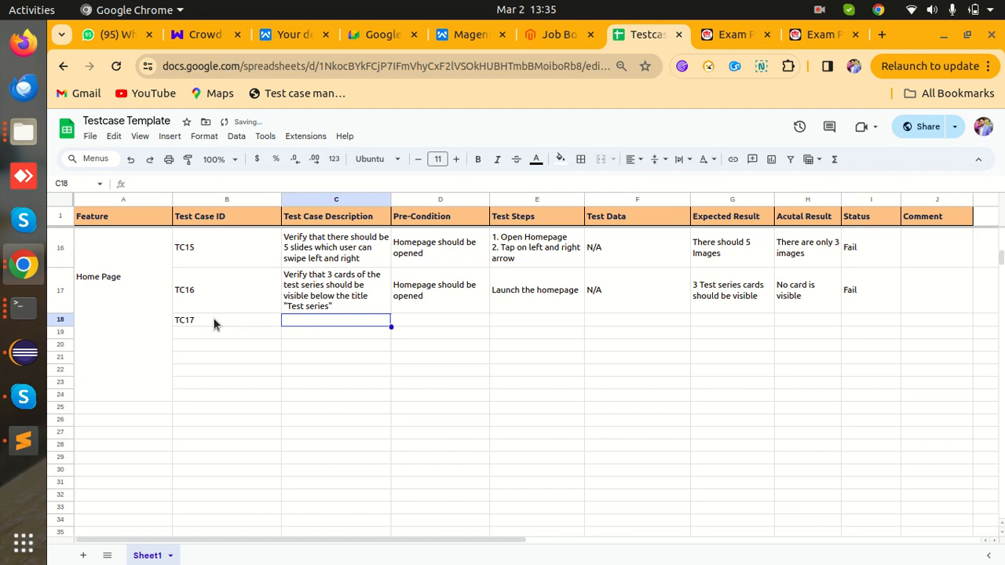
pyautogui.keyDown('shift'); pyautogui.click(213, 320); pyautogui.keyUp('shift')
pyautogui.write('erifythe')
pyautogui.press('BackSpace')
pyautogui.press('BackSpace')
pyautogui.press('BackSpace')
pyautogui.press('BackSpace')
pyautogui.press('BackSpace')
pyautogui.press('BackSpace')
pyautogui.press('BackSpace')
pyautogui.press('BackSpace')
pyautogui.press('BackSpace')
pyautogui.write('Verify the navigation of all l')
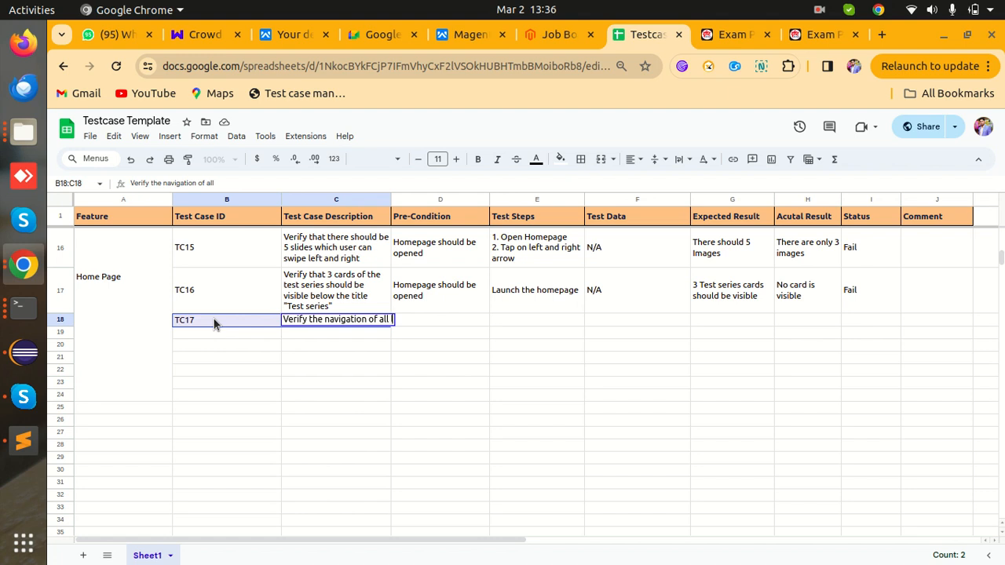
pyautogui.write('inks presen')
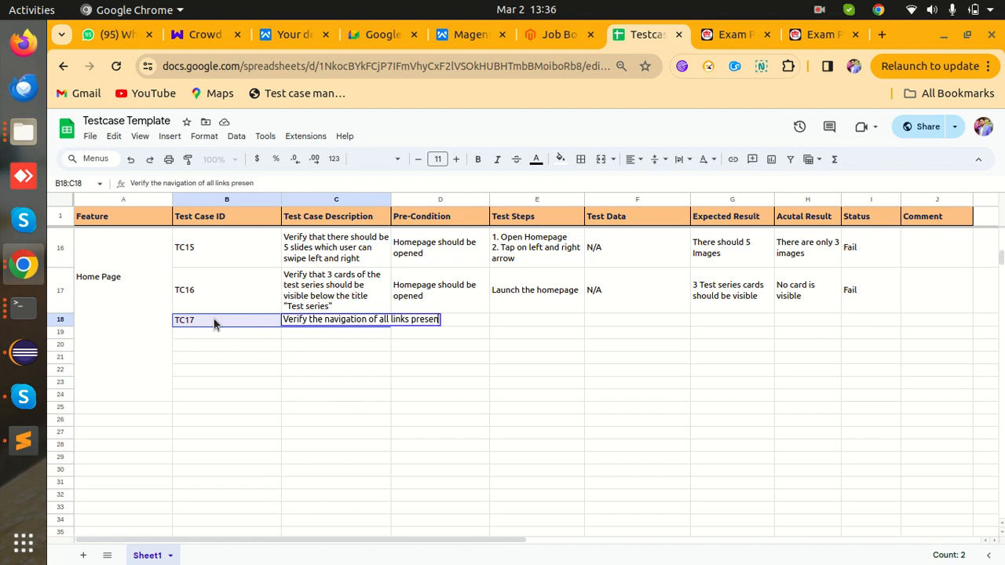
pyautogui.write('t in footer')
pyautogui.press('Return')
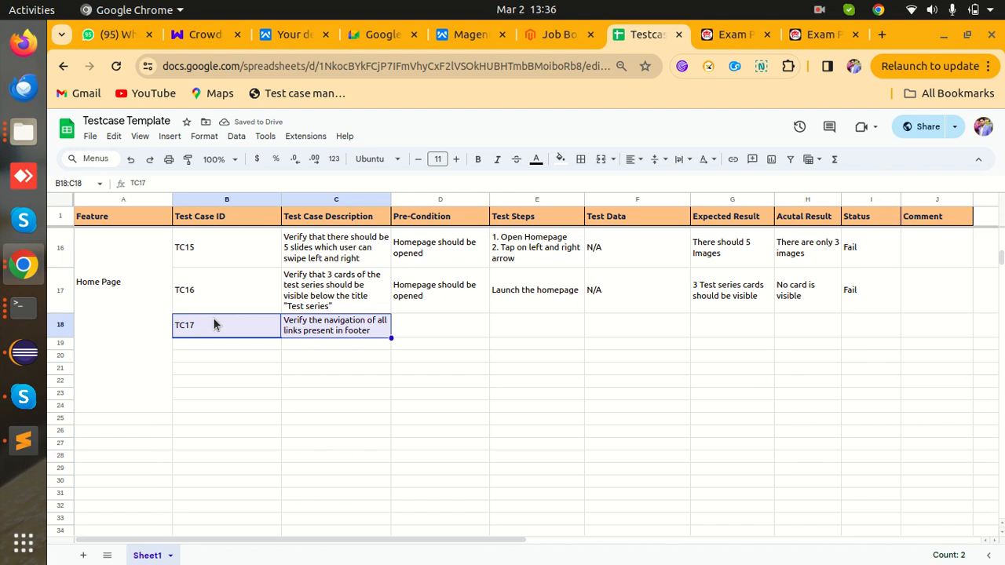
# - Copy the 'Homepage should be opened' precondition from D17 into D18
pyautogui.click(420, 325)
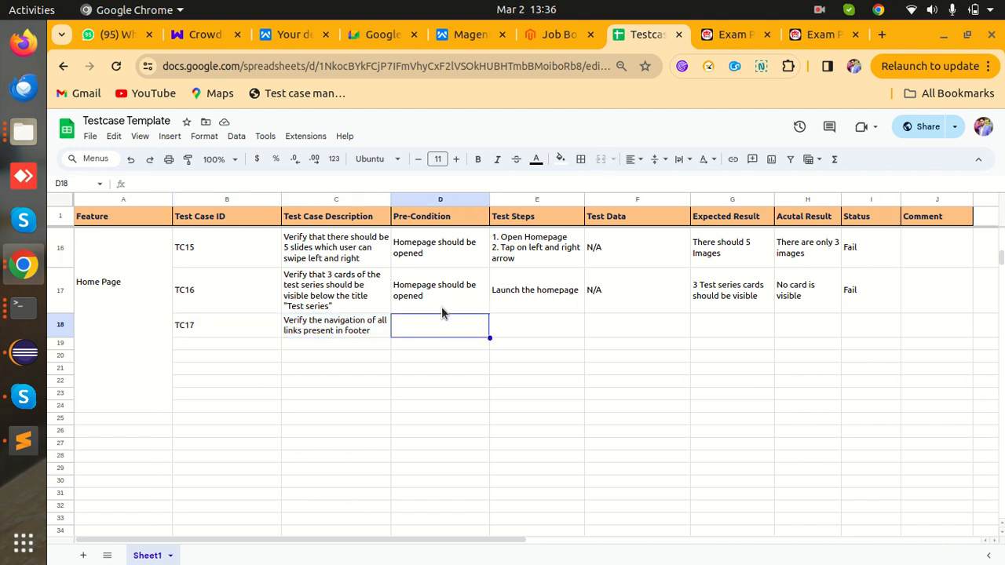
pyautogui.click(461, 301)
pyautogui.hotkey('ctrl', 'c')
pyautogui.click(460, 325)
pyautogui.hotkey('ctrl', 'v')
# - Fill E18's test steps with 'Launch the homepage' and 'Navigate to footer'
pyautogui.click(547, 322)
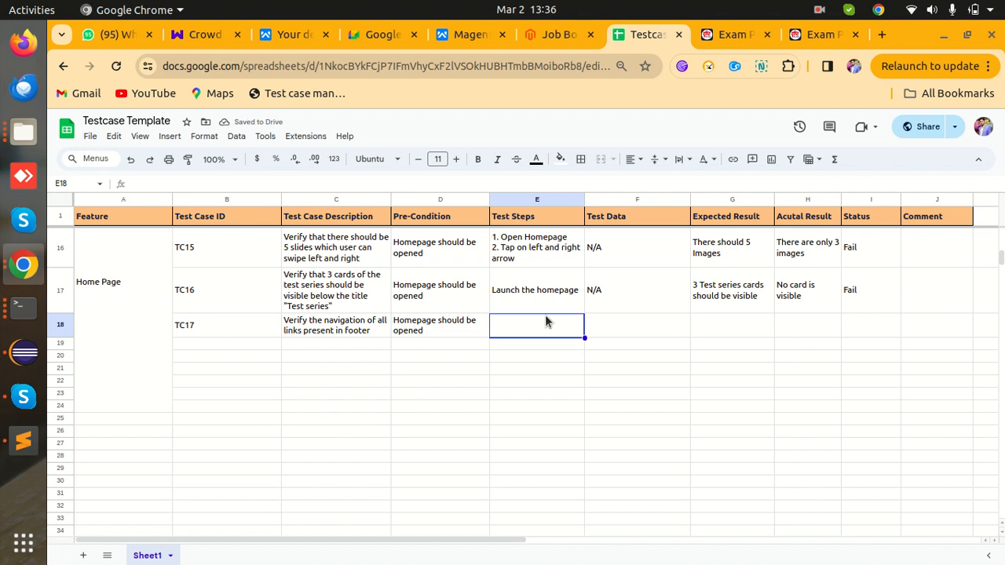
pyautogui.click(545, 297)
pyautogui.hotkey('ctrl', 'c')
pyautogui.click(548, 329)
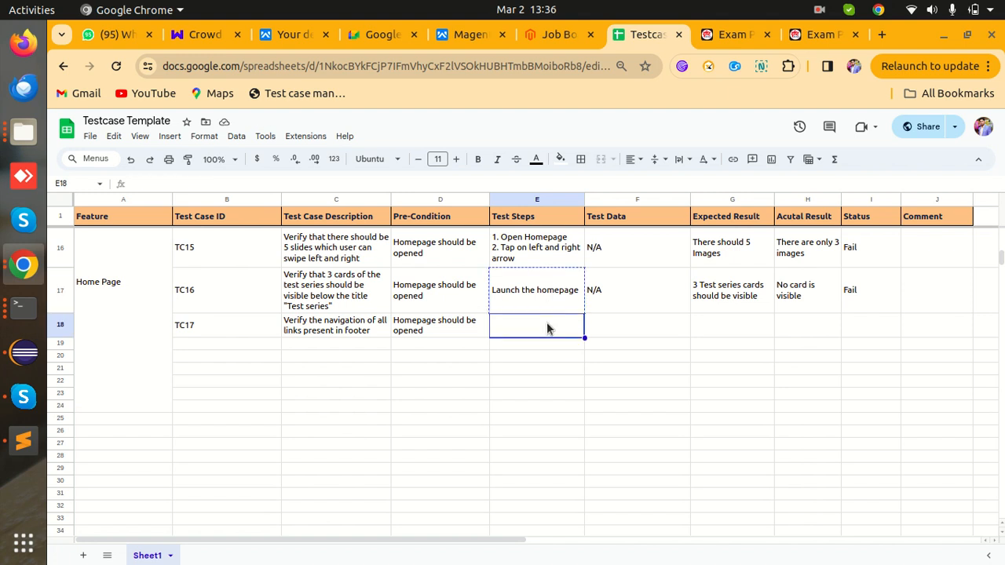
pyautogui.hotkey('ctrl', 'v')
pyautogui.doubleClick(578, 324)
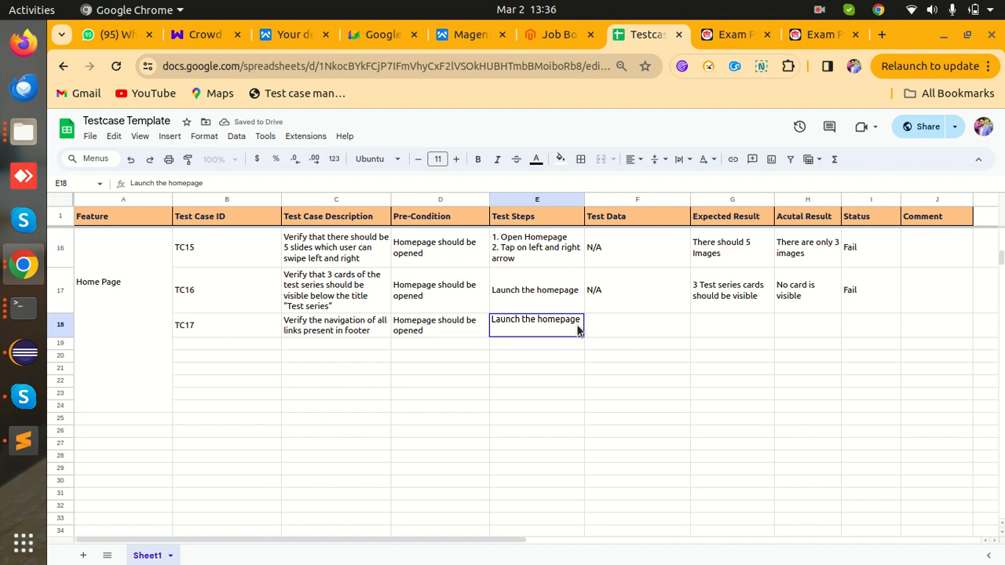
pyautogui.write('Navi')
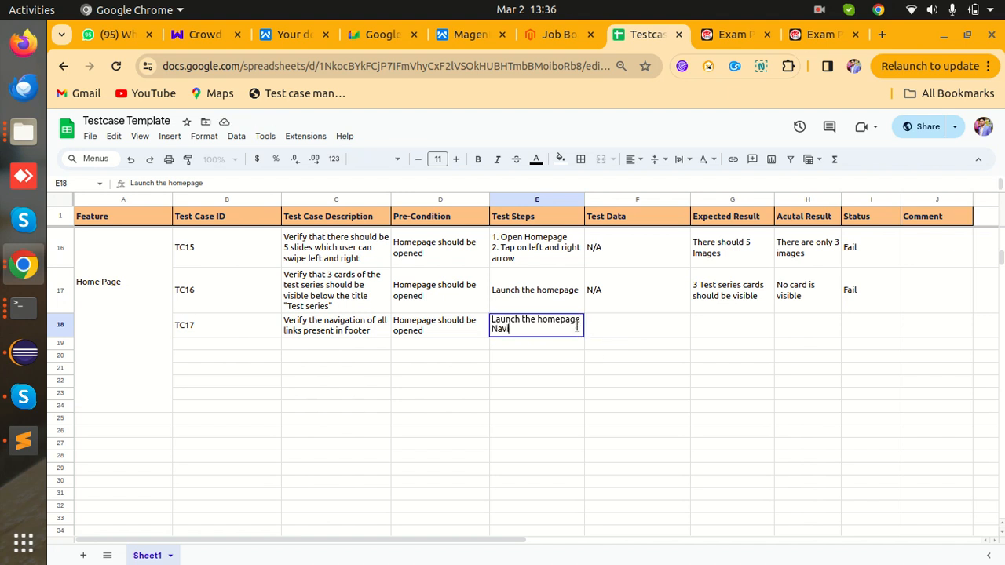
pyautogui.write('gate to footer')
pyautogui.press('Tab')
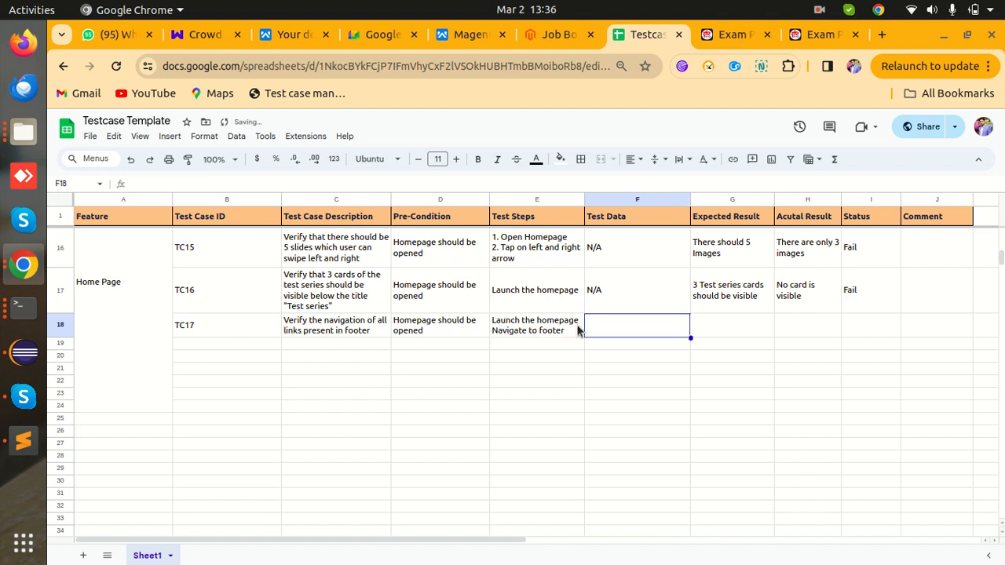
# - Enter N/A as TC17's test data and switch back to the website footer
pyautogui.write('N/A')
pyautogui.press('Tab')
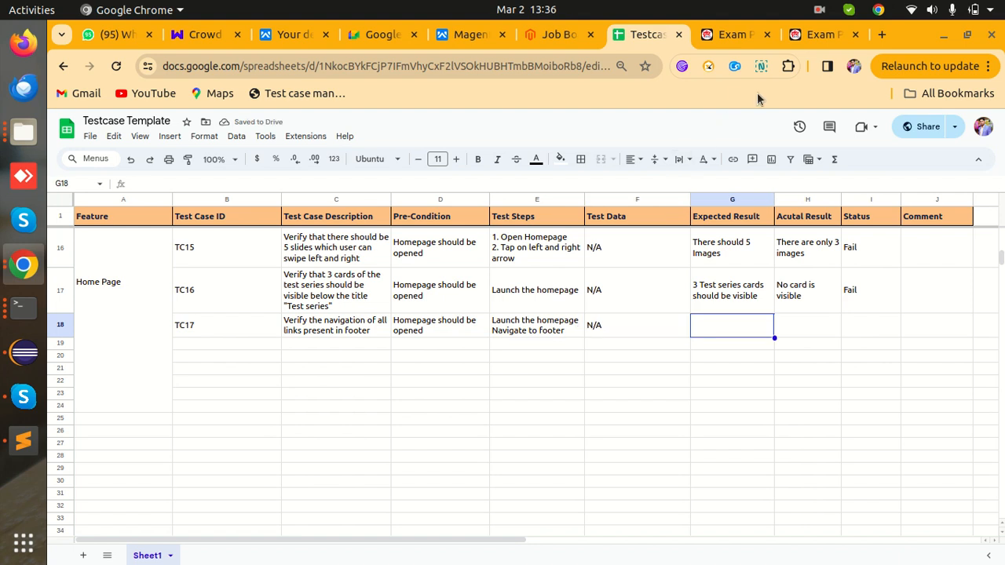
pyautogui.click(736, 35)
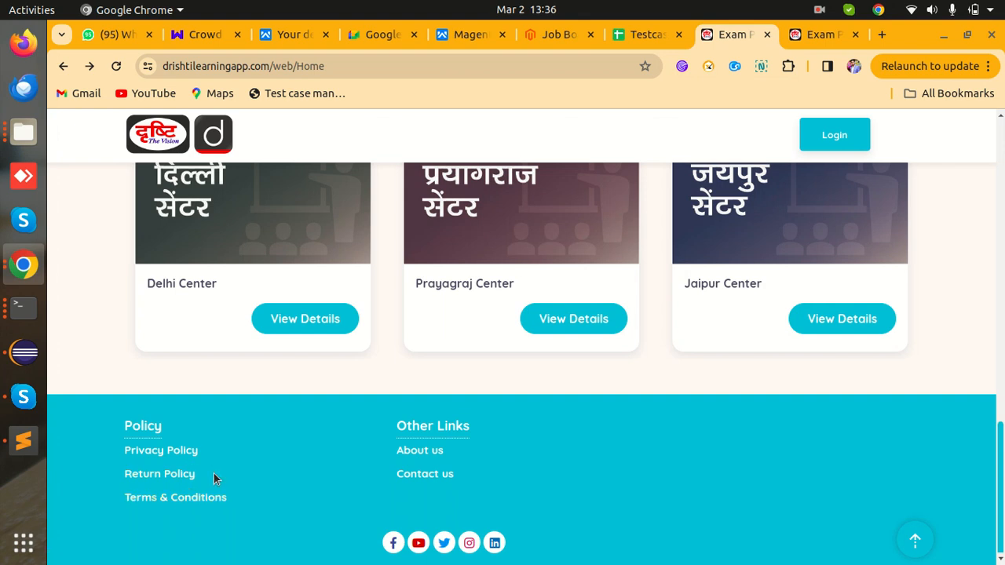
# - Paste the selected footer link names into the Expected Result column starting at G18
pyautogui.moveTo(121, 449); pyautogui.dragTo(461, 485)
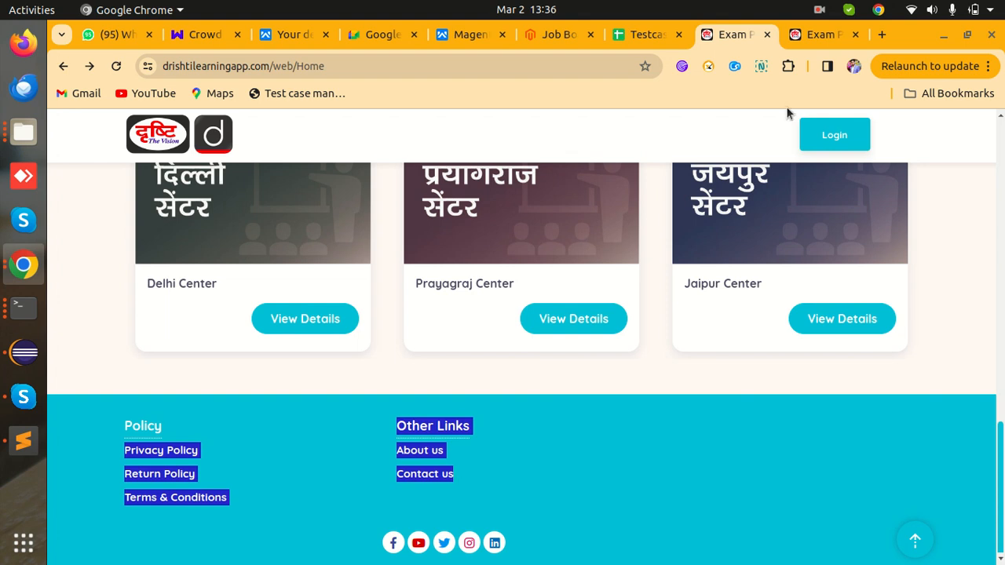
pyautogui.click(812, 40)
pyautogui.click(646, 37)
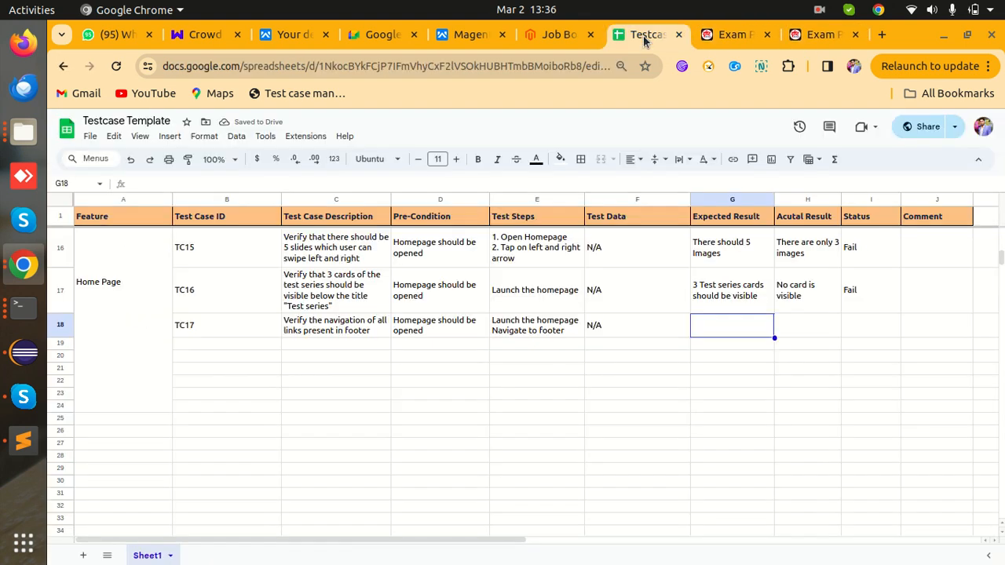
pyautogui.hotkey('ctrl', 'v')
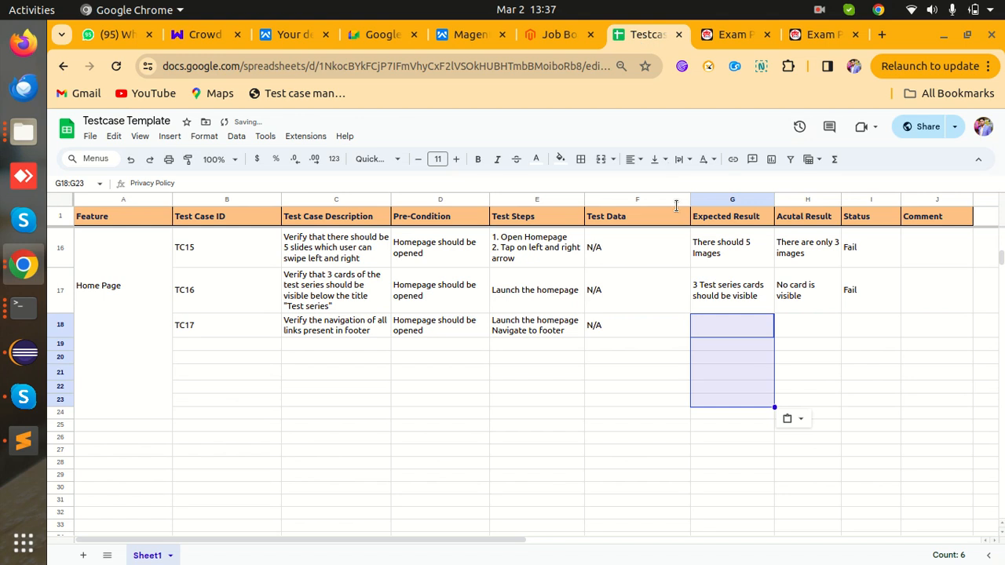
pyautogui.click(686, 387)
pyautogui.click(731, 323)
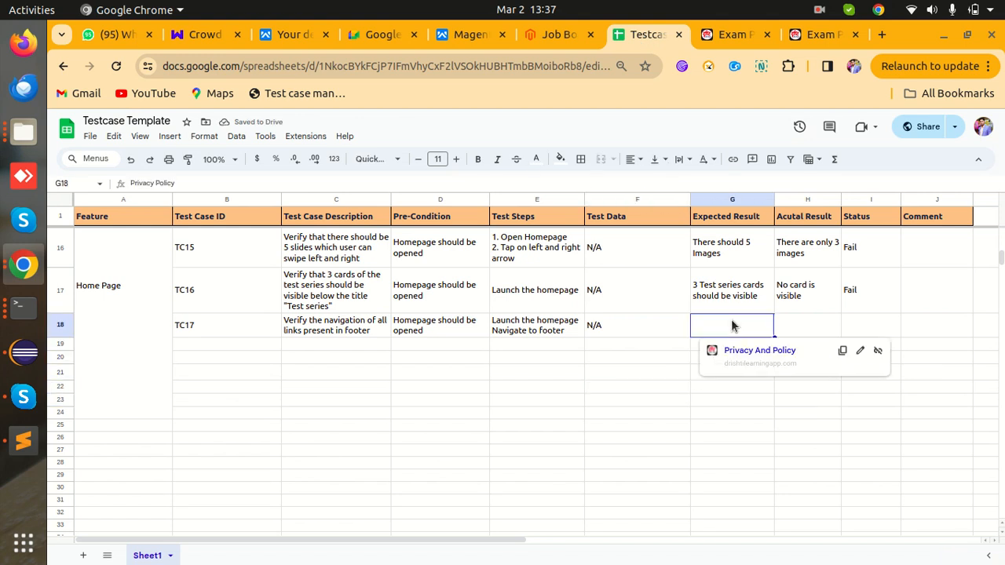
pyautogui.hotkey('ctrl', 'v')
pyautogui.click(754, 326)
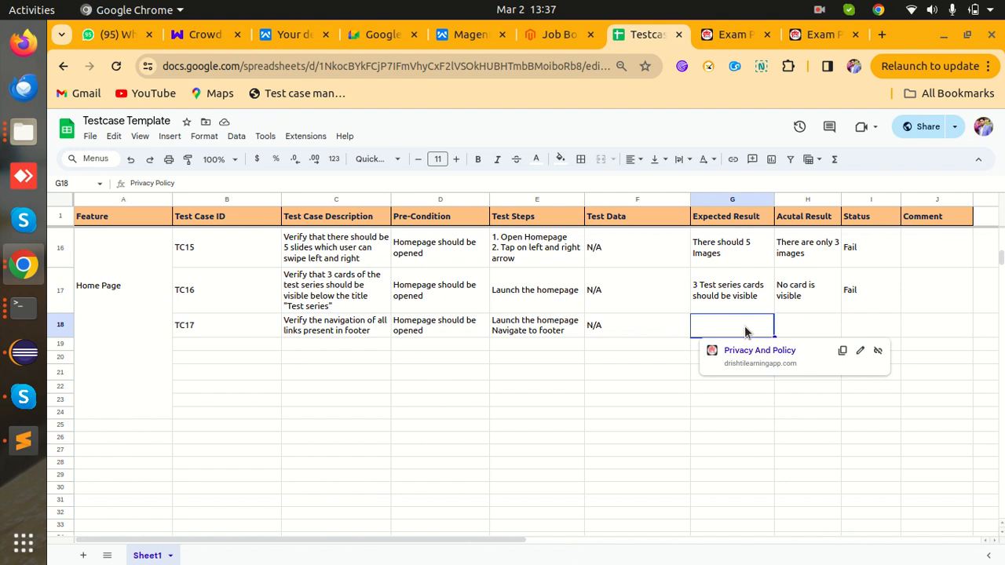
# - Begin G18's expected result with 'Privacy policy link should re'
pyautogui.click(749, 33)
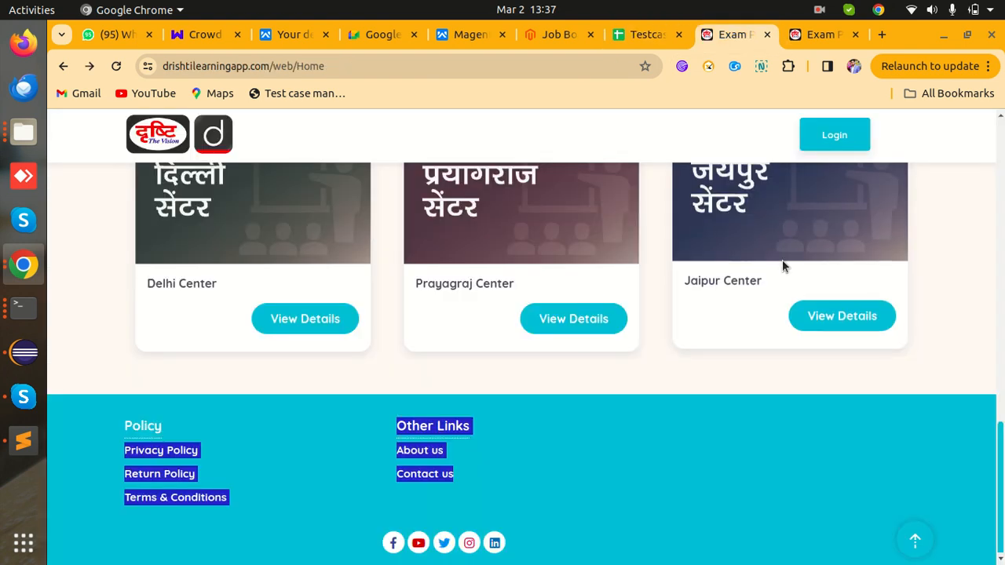
pyautogui.click(756, 430)
pyautogui.click(814, 36)
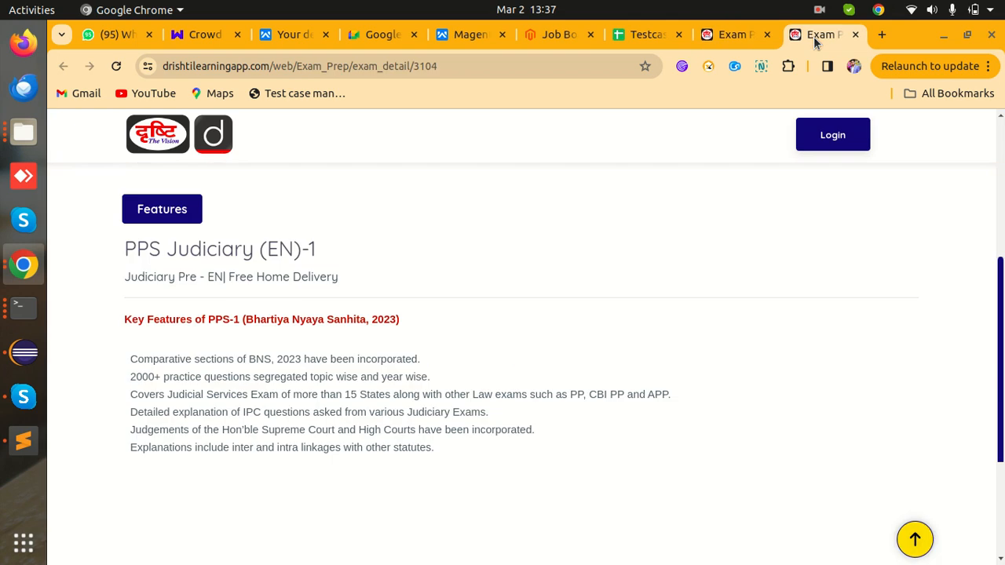
pyautogui.click(735, 34)
pyautogui.click(624, 34)
pyautogui.write('Priva')
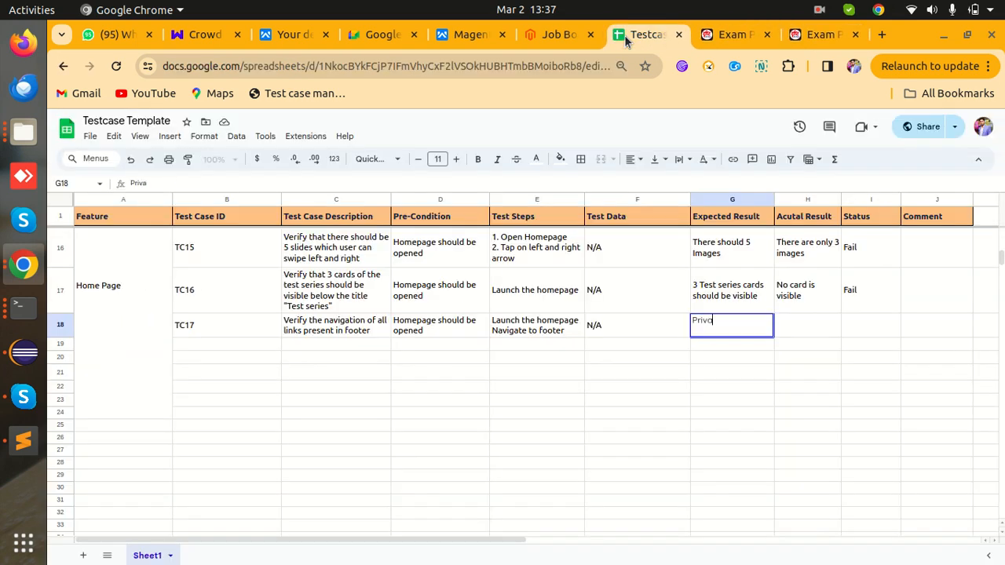
pyautogui.write('cy policy link should')
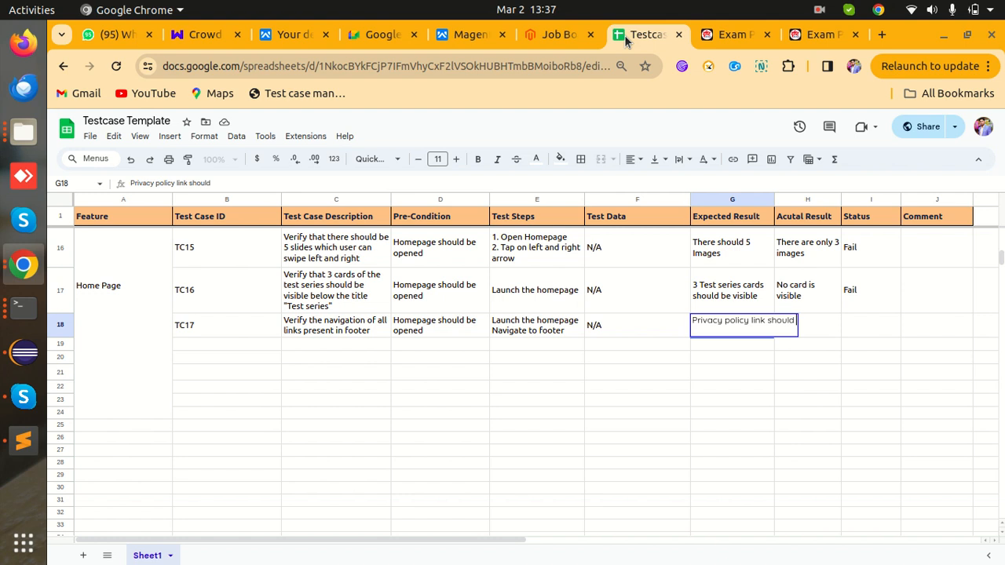
pyautogui.write(' re')
# - Delete G18's drafted text, paste G17's expected result there, then backspace it away
pyautogui.hotkey('ctrl', 'a')
pyautogui.press('BackSpace')
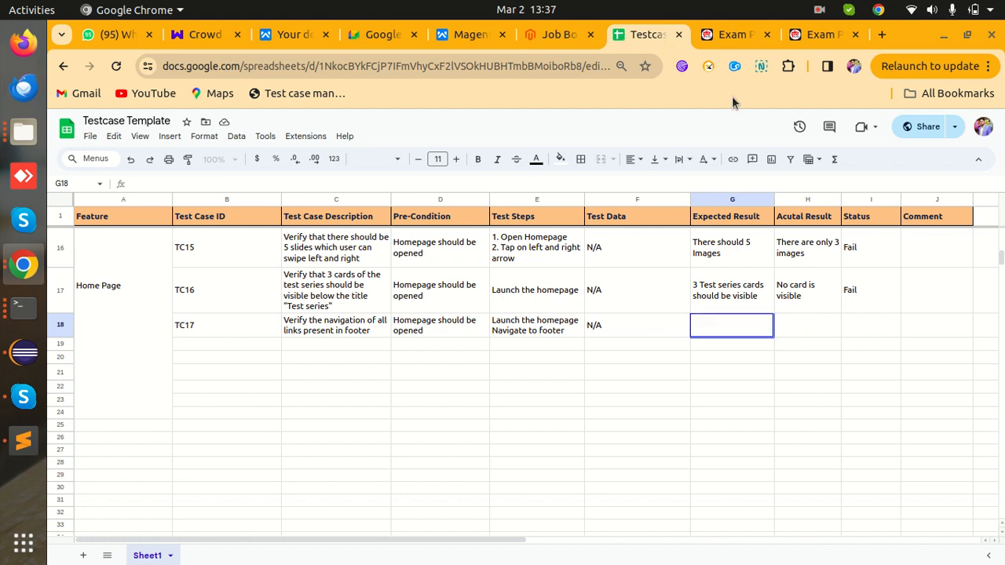
pyautogui.click(729, 297)
pyautogui.hotkey('ctrl', 'c')
pyautogui.click(726, 336)
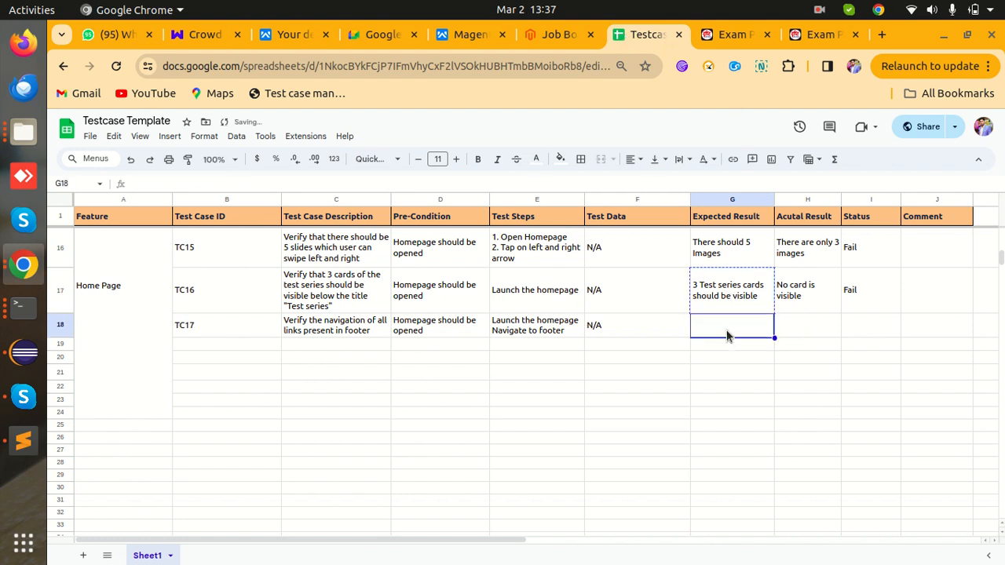
pyautogui.hotkey('ctrl', 'v')
pyautogui.doubleClick(729, 336)
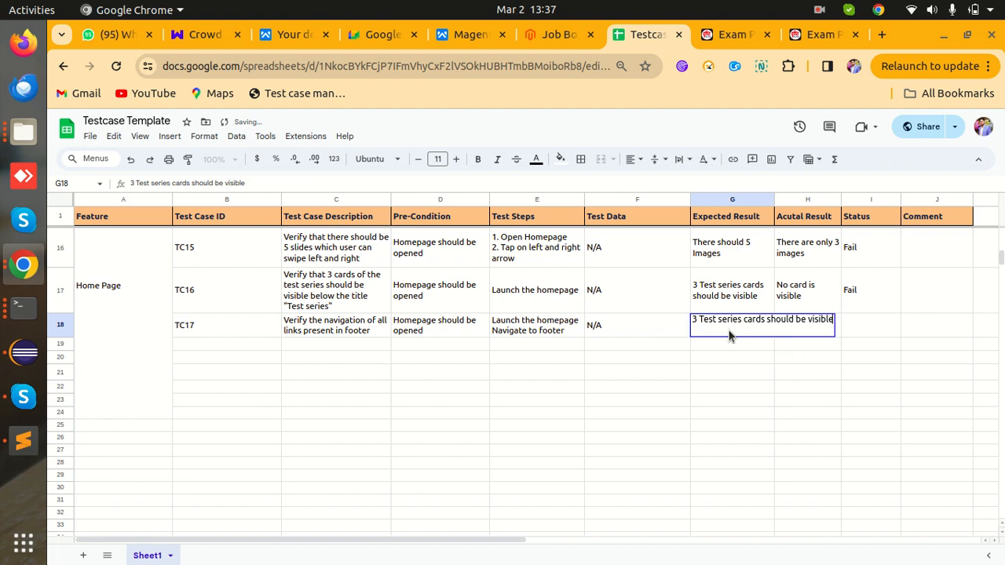
pyautogui.press('BackSpace')
pyautogui.press('BackSpace')
pyautogui.press('BackSpace')
pyautogui.press('BackSpace')
pyautogui.press('BackSpace')
pyautogui.press('BackSpace')
pyautogui.press('BackSpace')
pyautogui.press('BackSpace')
pyautogui.press('BackSpace')
pyautogui.press('BackSpace')
pyautogui.press('BackSpace')
pyautogui.press('BackSpace')
pyautogui.press('BackSpace')
pyautogui.press('BackSpace')
pyautogui.press('BackSpace')
pyautogui.press('BackSpace')
pyautogui.press('BackSpace')
pyautogui.press('BackSpace')
pyautogui.press('BackSpace')
pyautogui.press('BackSpace')
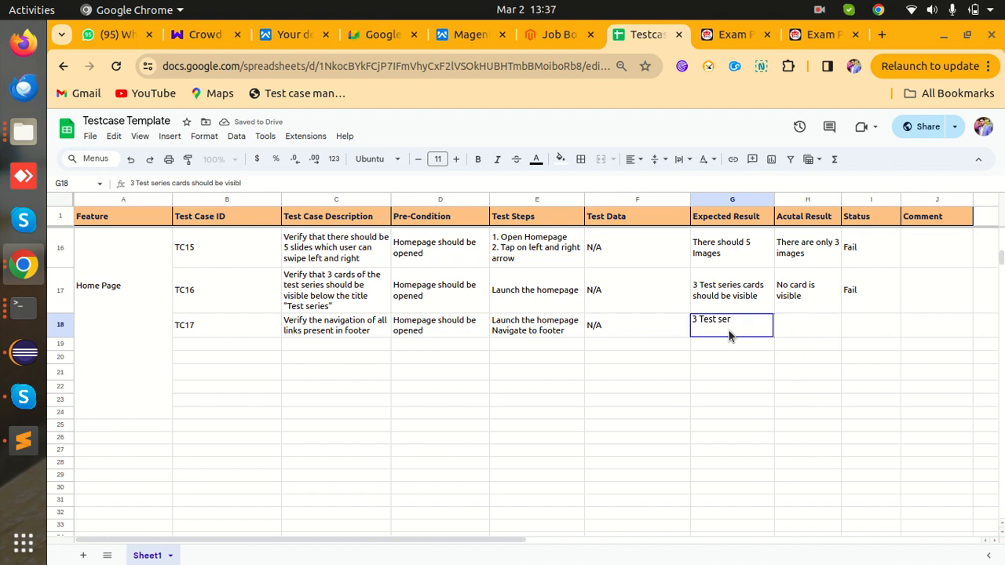
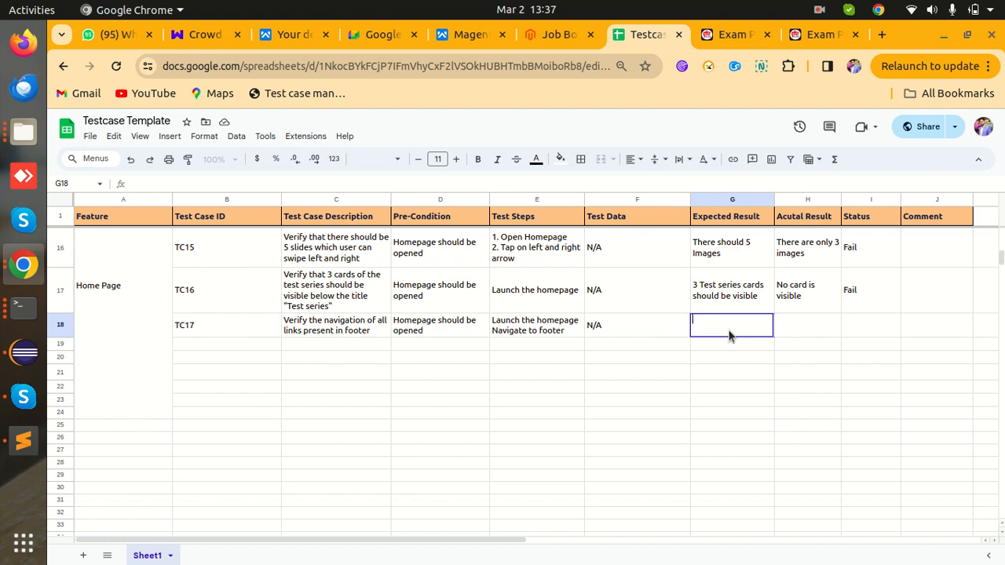
# - Raise the entire sheet's font size to 12 and heighten row 18 until TC17's text fits
pyautogui.moveTo(58, 336); pyautogui.dragTo(58, 344)
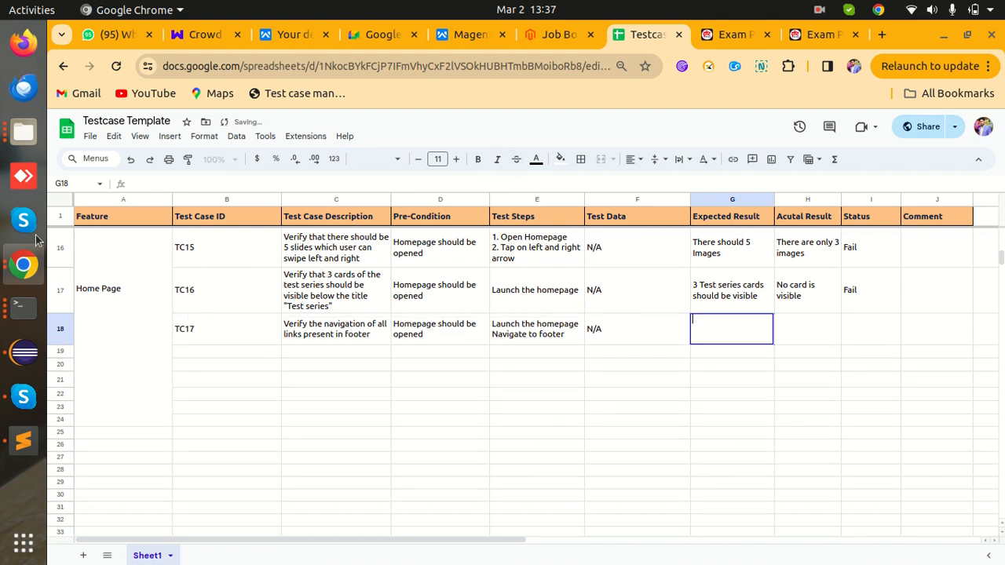
pyautogui.click(61, 200)
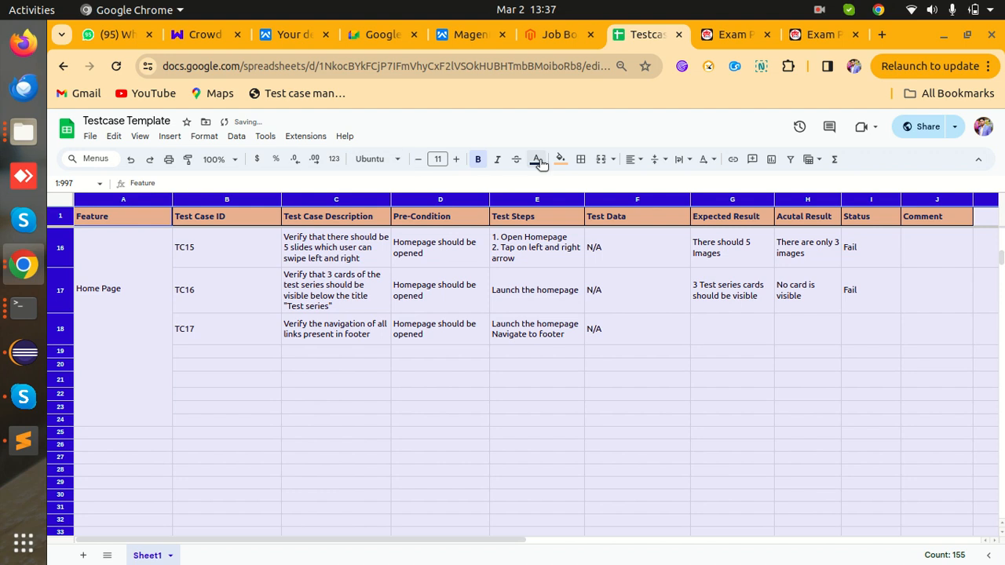
pyautogui.click(460, 161)
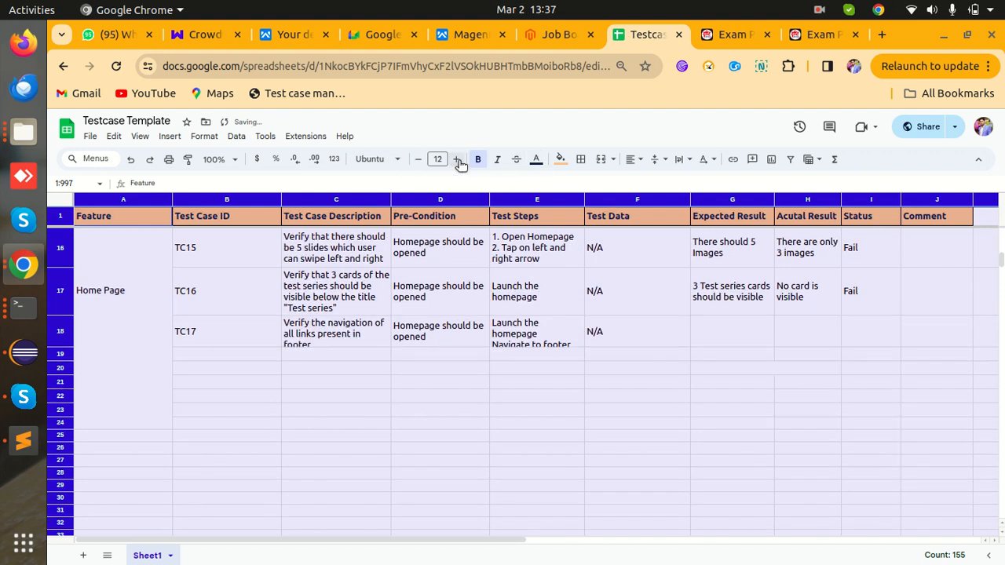
pyautogui.click(157, 365)
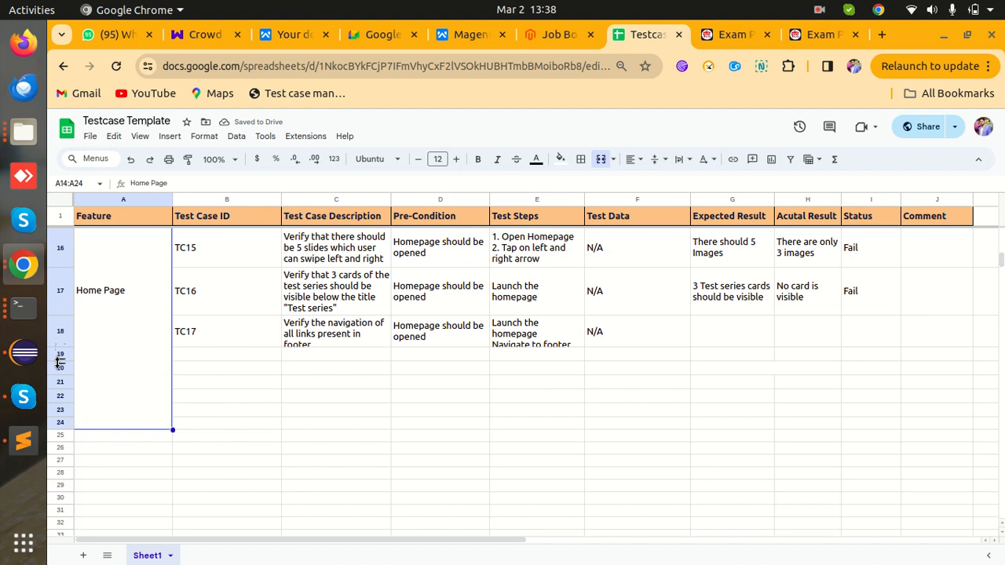
pyautogui.moveTo(60, 349); pyautogui.dragTo(61, 362)
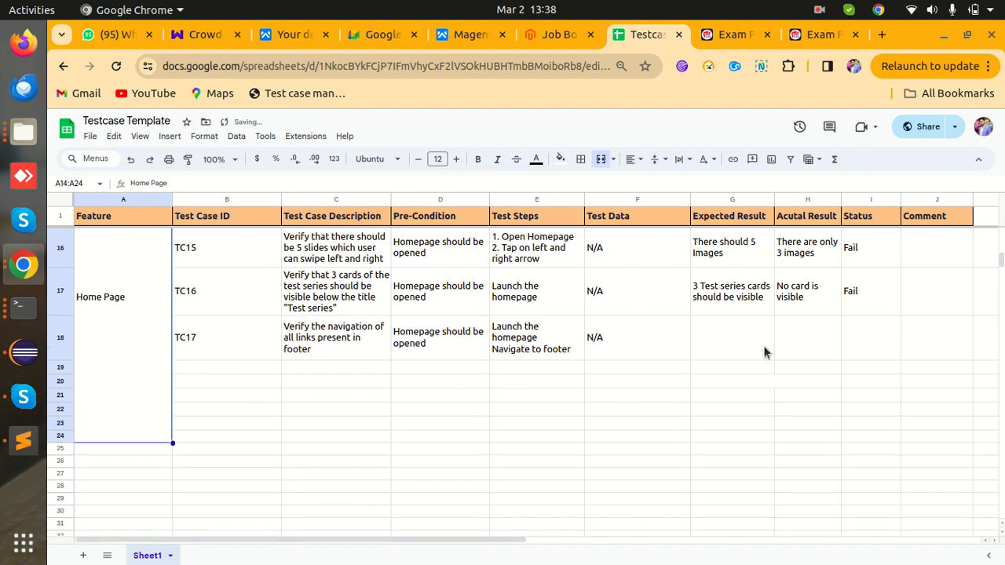
# - Enter 'All links should redirect to their respective pages' as TC17's expected result in G18
pyautogui.click(725, 343)
pyautogui.write('A')
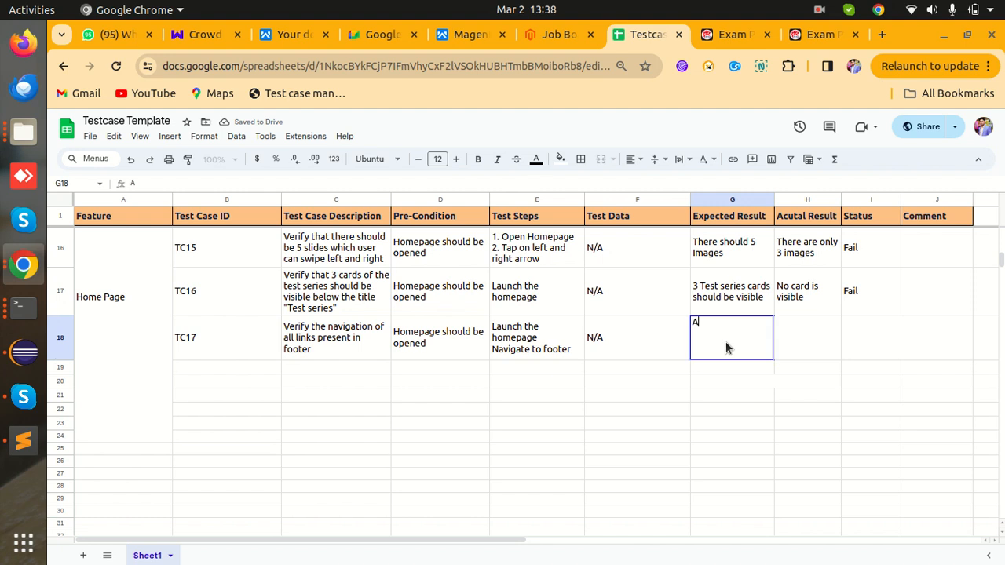
pyautogui.write('ll l')
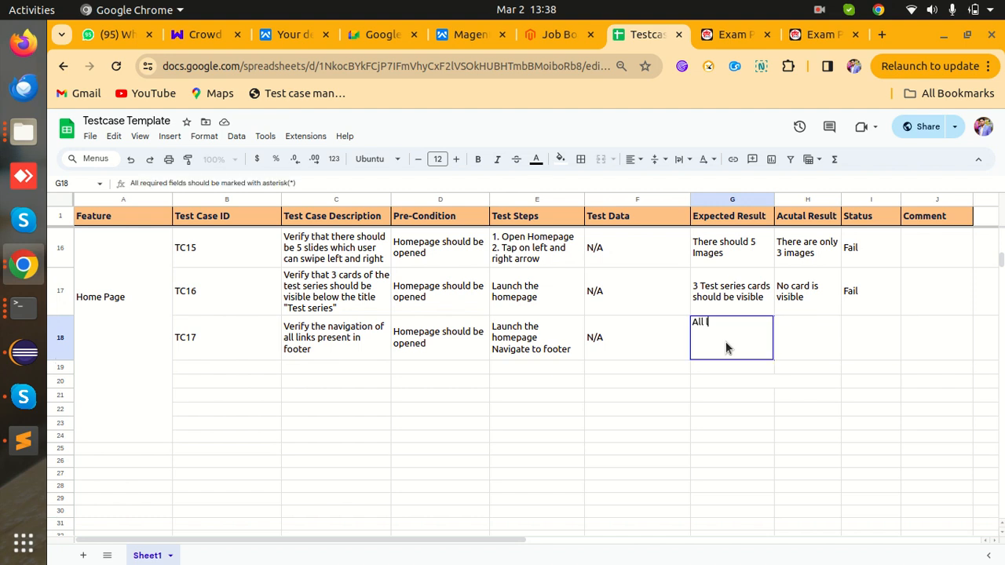
pyautogui.write('inks shoul')
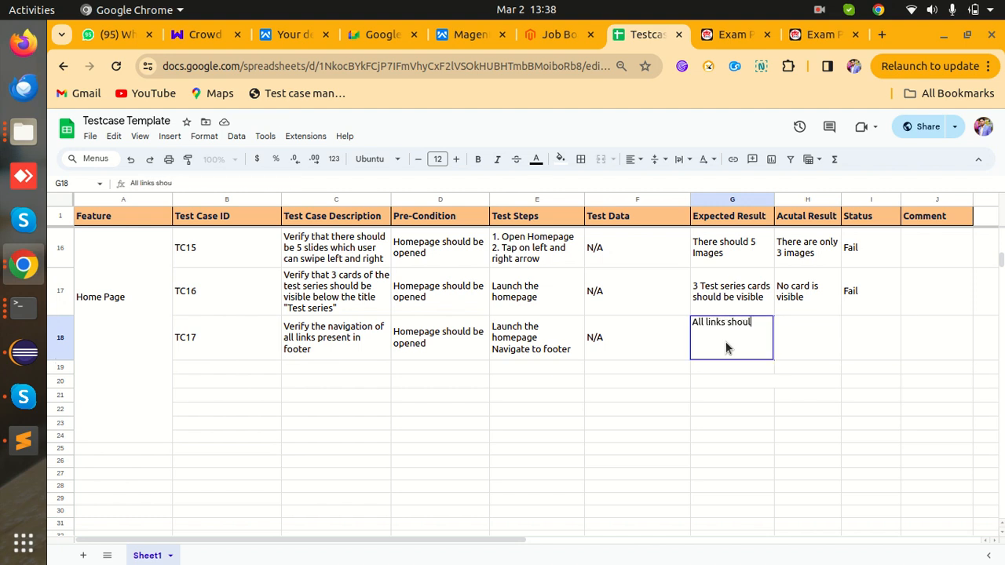
pyautogui.write('d rid')
pyautogui.press('BackSpace')
pyautogui.press('BackSpace')
pyautogui.write('redirect to their respect')
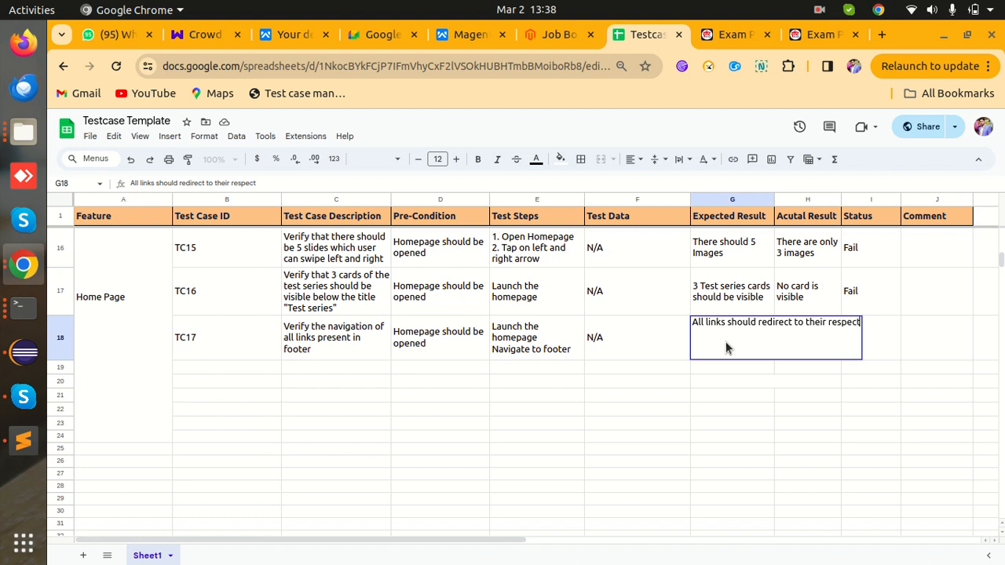
pyautogui.write('ive pages')
pyautogui.press('Tab')
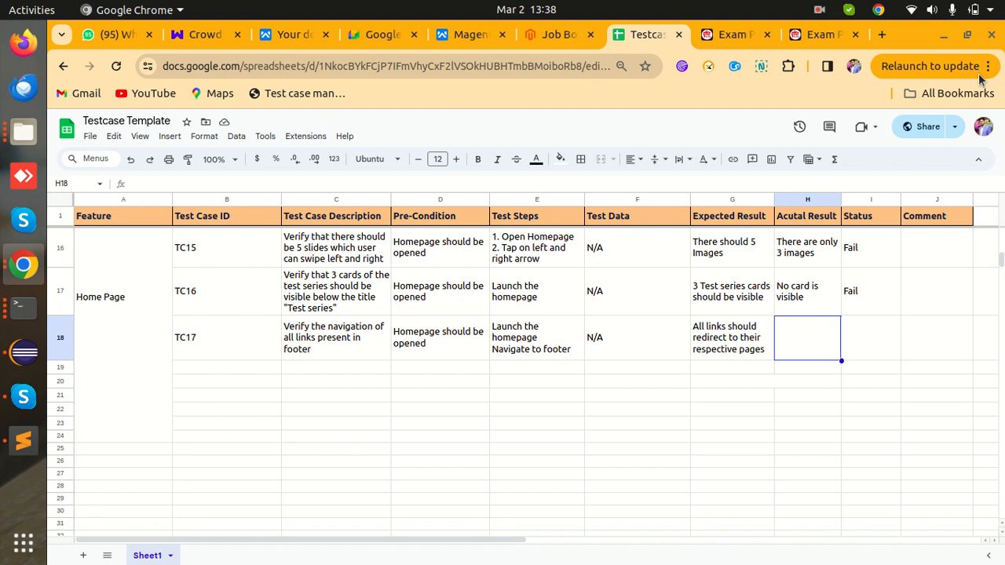
pyautogui.click(818, 34)
pyautogui.click(750, 37)
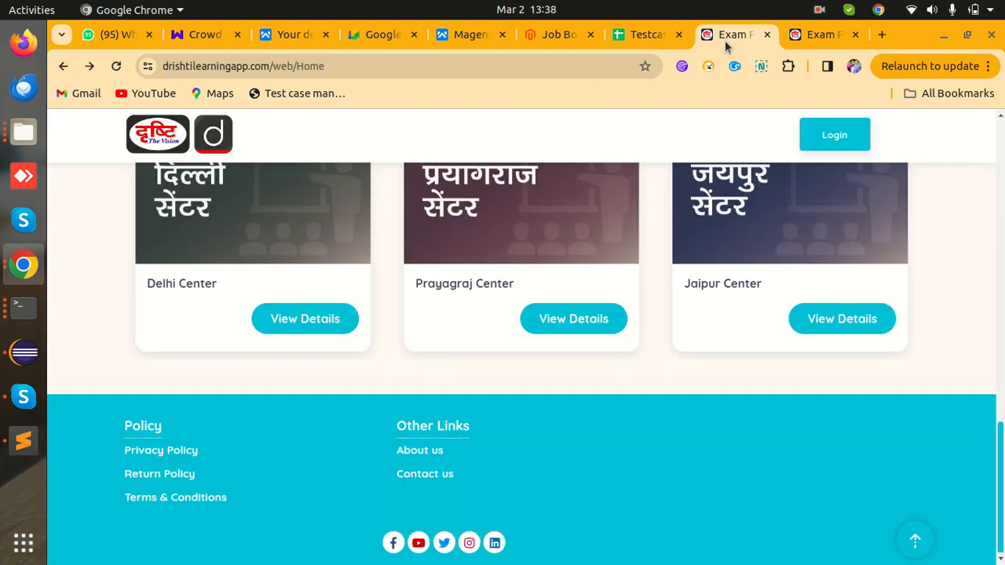
pyautogui.click(175, 450)
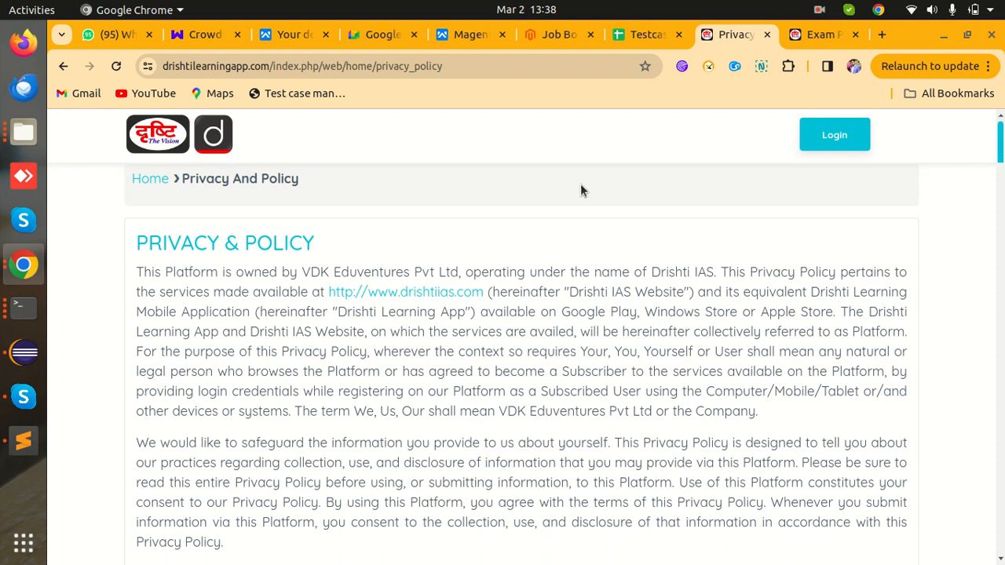
pyautogui.click(62, 67)
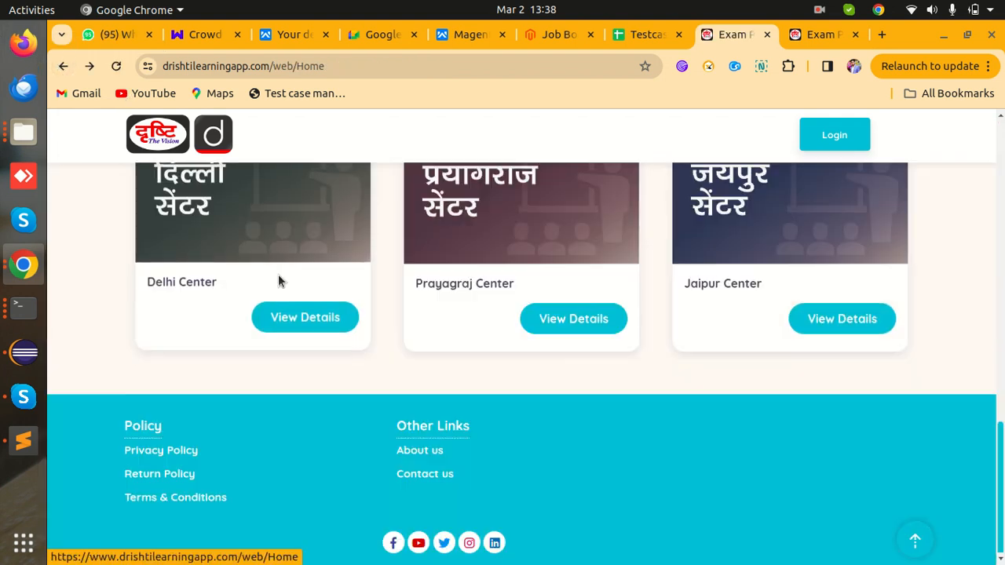
pyautogui.click(173, 476)
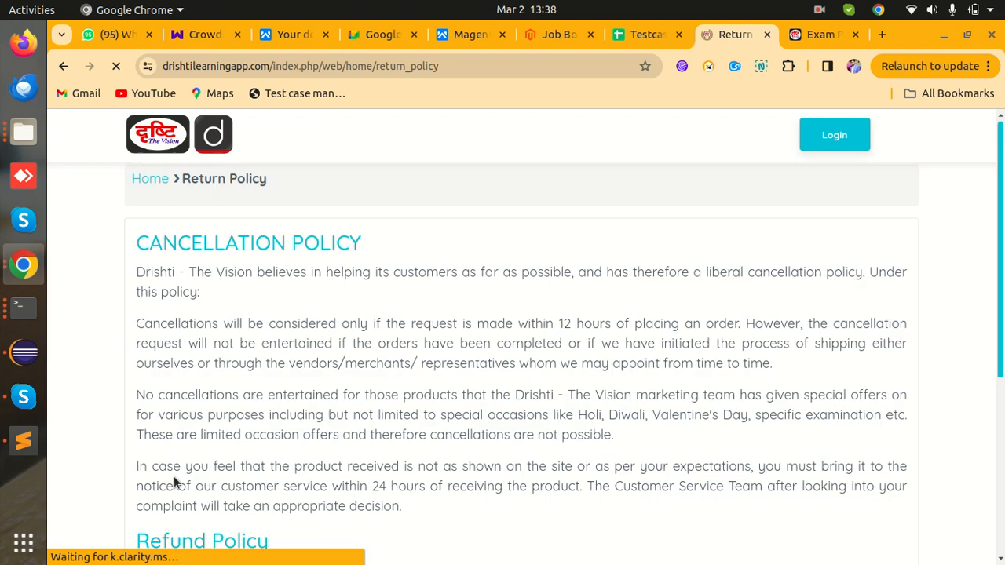
pyautogui.scroll(-5, 242, 331)
pyautogui.scroll(5, 242, 334)
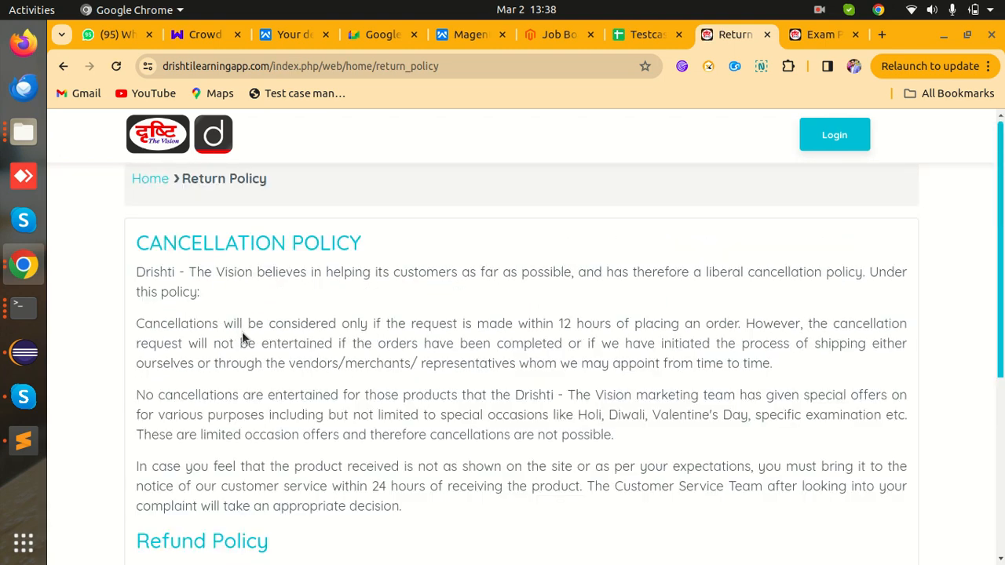
pyautogui.moveTo(272, 188); pyautogui.dragTo(179, 182)
pyautogui.click(62, 69)
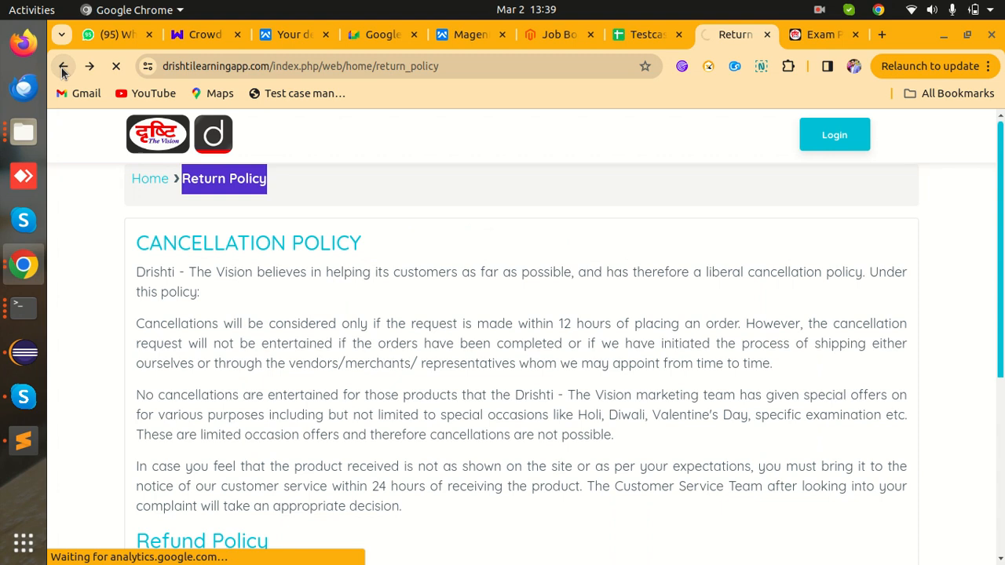
pyautogui.scroll(-4, 246, 323)
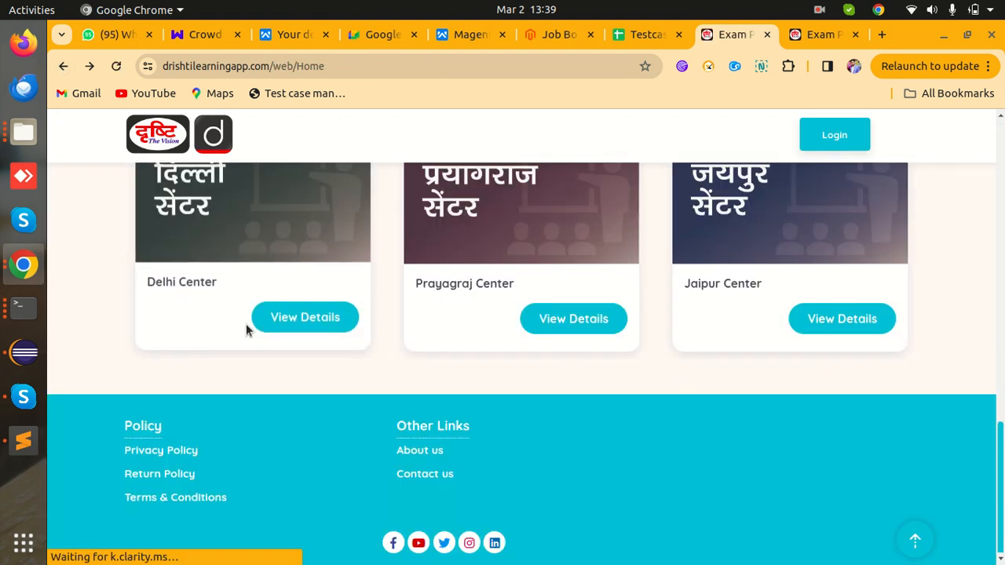
pyautogui.click(212, 498)
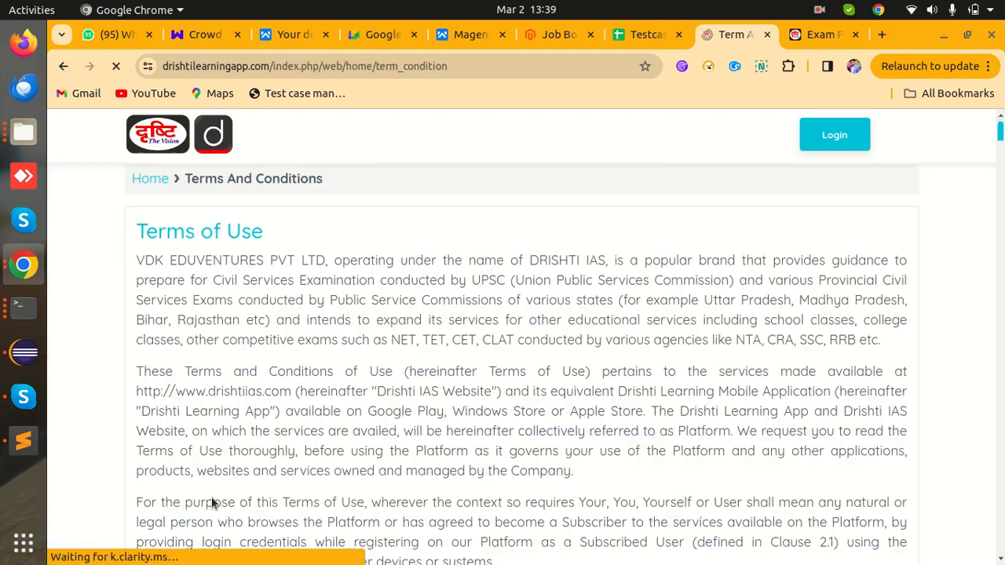
pyautogui.click(64, 71)
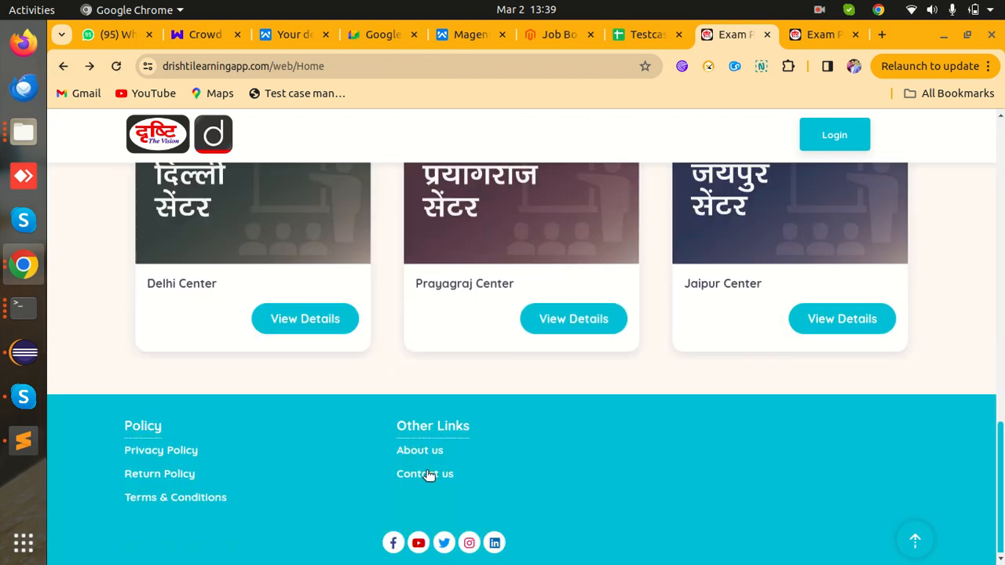
pyautogui.click(429, 475)
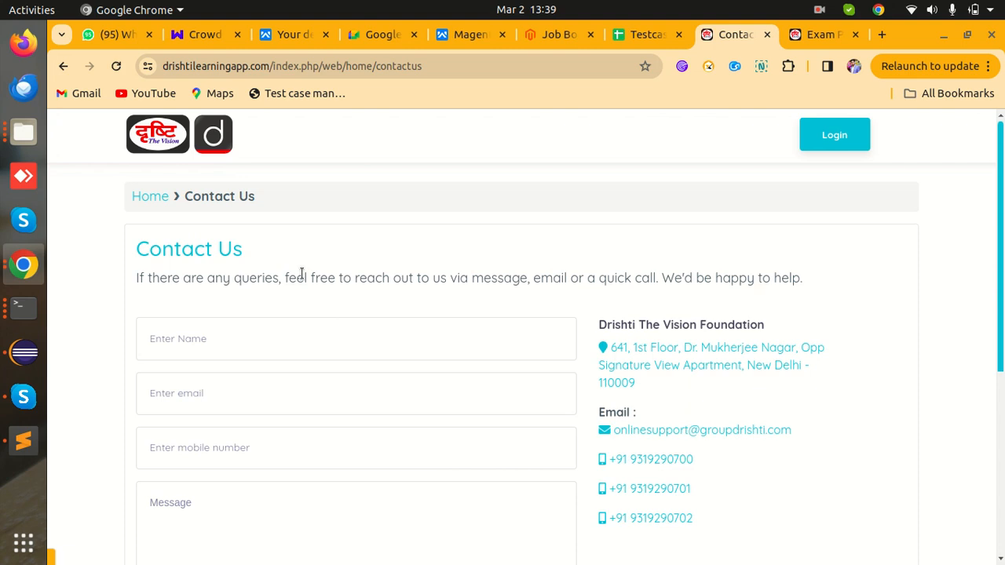
pyautogui.moveTo(268, 196); pyautogui.dragTo(178, 197)
pyautogui.click(64, 67)
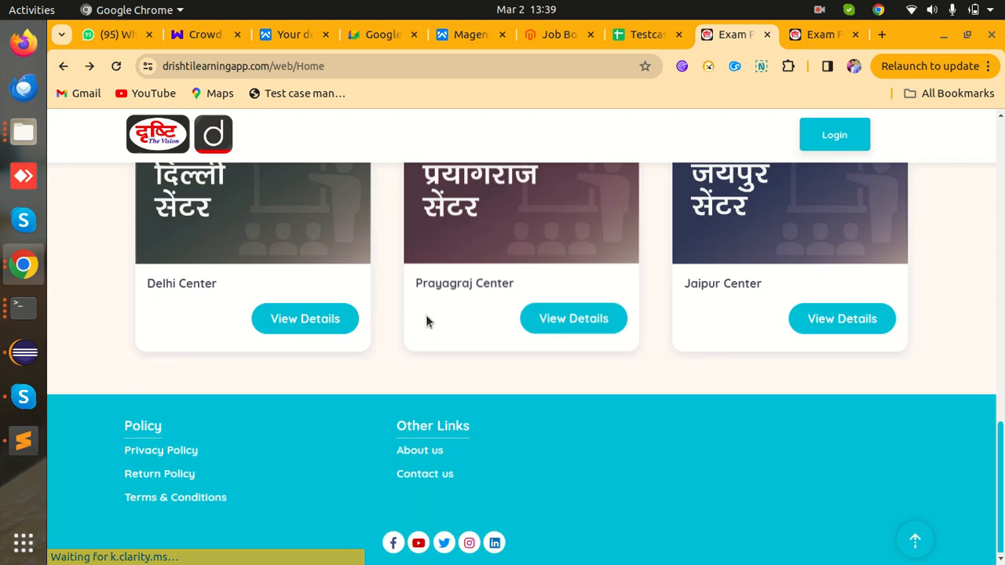
pyautogui.click(436, 474)
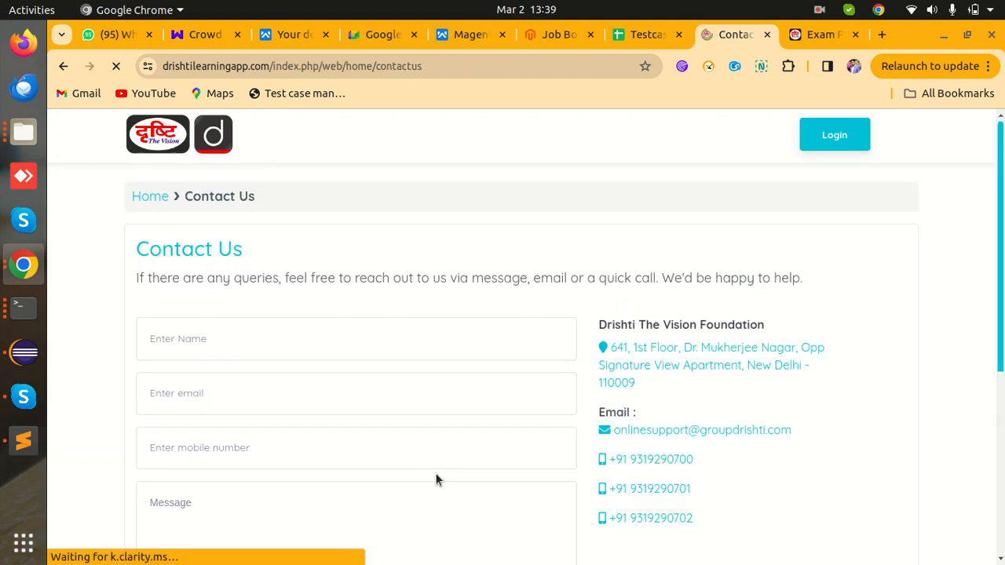
pyautogui.click(64, 67)
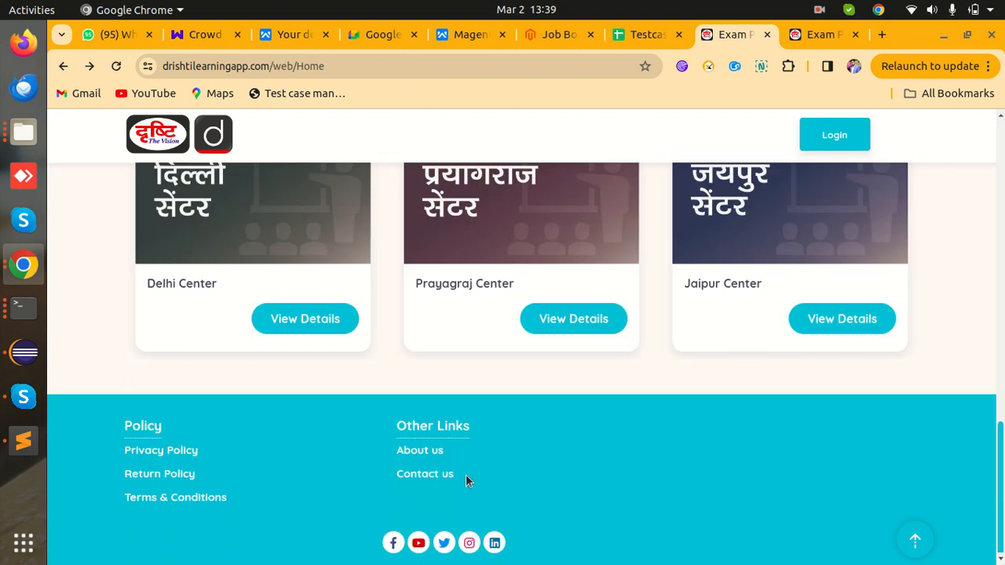
pyautogui.moveTo(466, 474); pyautogui.dragTo(395, 453)
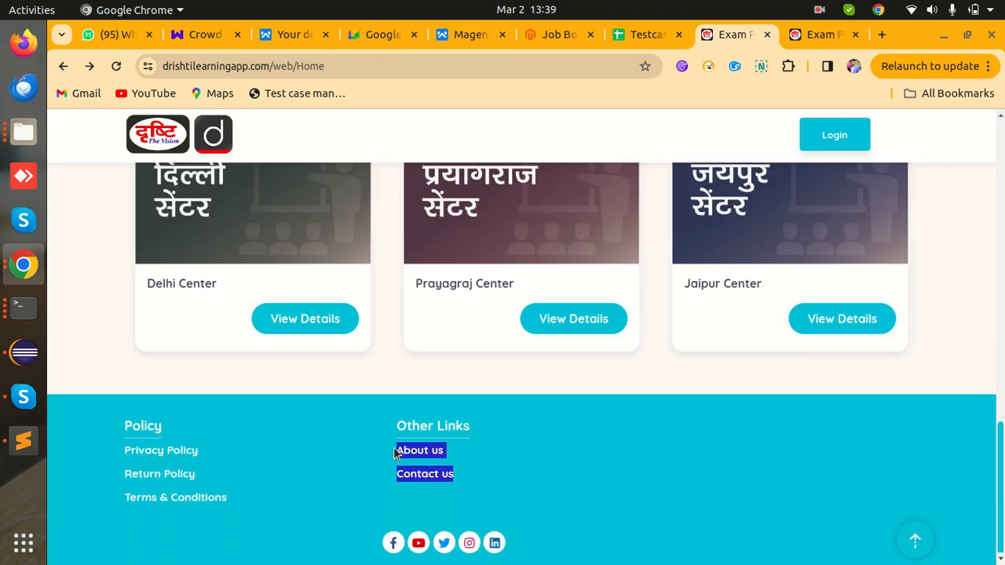
pyautogui.click(495, 470)
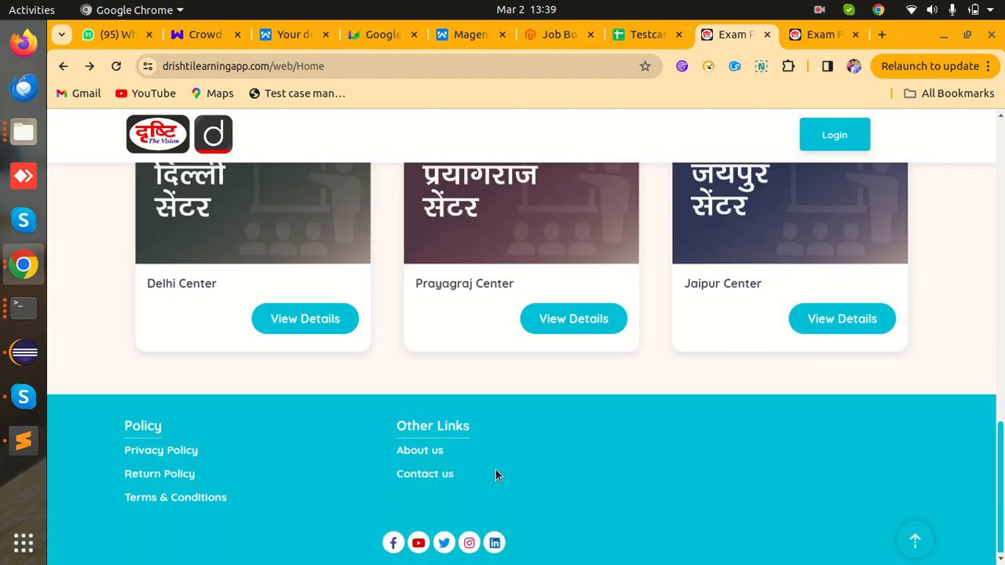
pyautogui.click(812, 44)
# - Write TC17's actual result 'About us and contact us links redirected to same page', bolding the link names
pyautogui.click(655, 36)
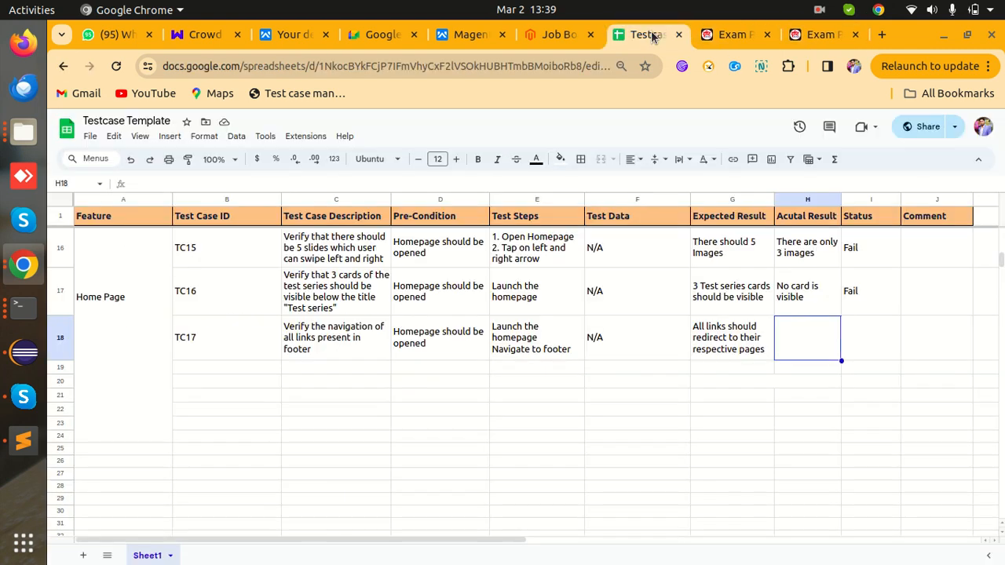
pyautogui.write('A')
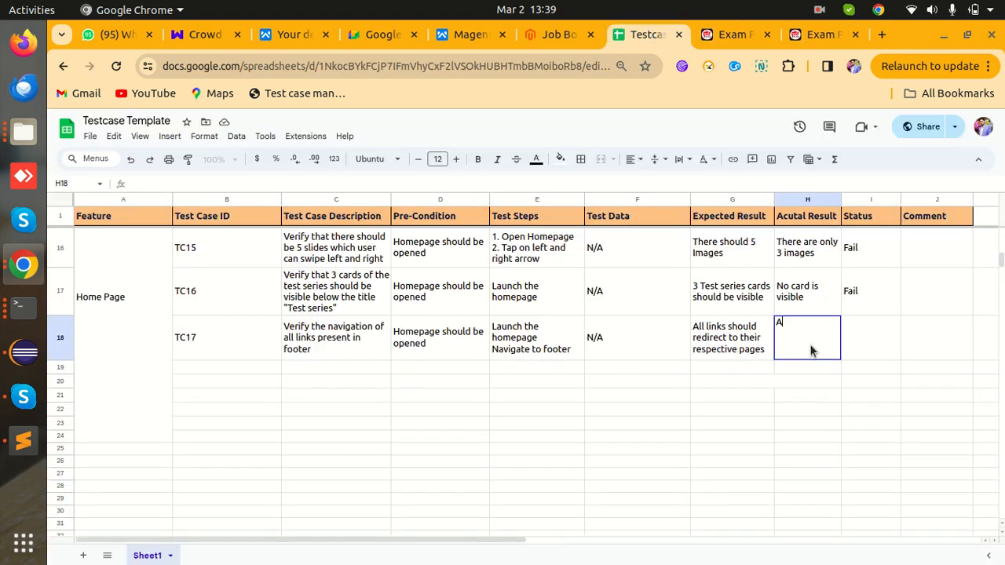
pyautogui.write('bout us and contact us')
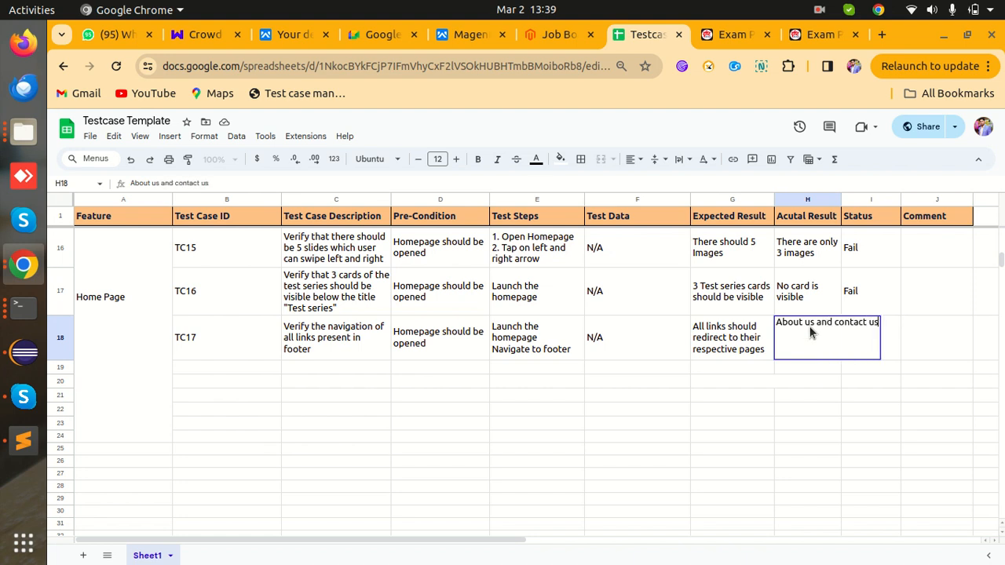
pyautogui.moveTo(817, 323); pyautogui.dragTo(881, 324)
pyautogui.click(478, 158)
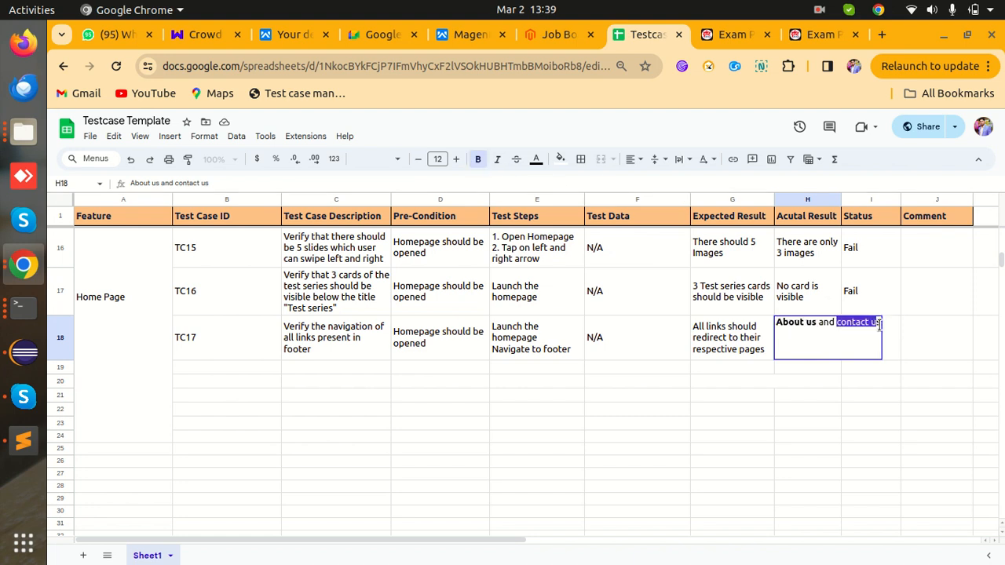
pyautogui.click(478, 159)
pyautogui.click(879, 322)
pyautogui.write('links')
pyautogui.press('BackSpace')
pyautogui.press('BackSpace')
pyautogui.press('BackSpace')
pyautogui.press('BackSpace')
pyautogui.press('BackSpace')
pyautogui.press('BackSpace')
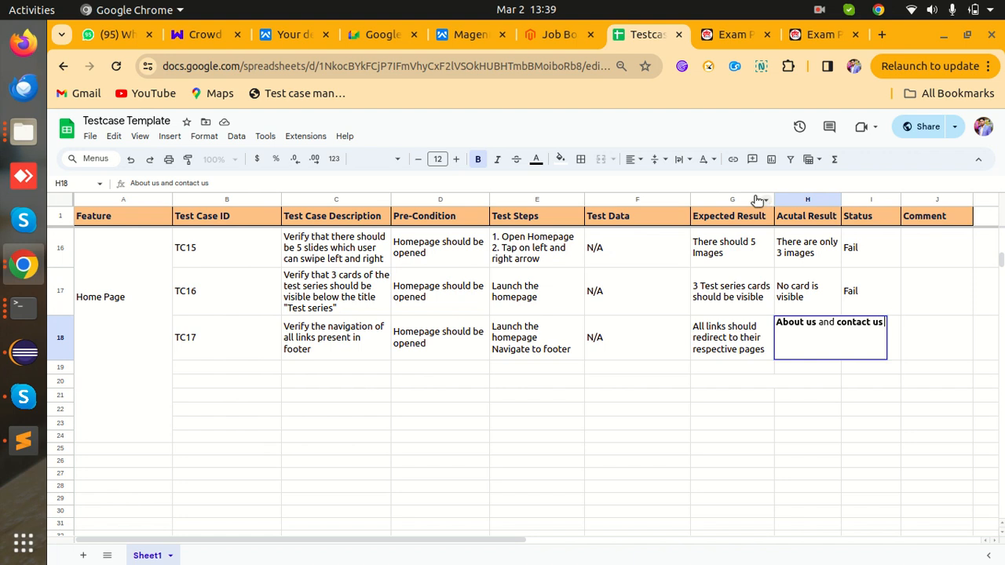
pyautogui.click(479, 160)
pyautogui.write('links redirected to same')
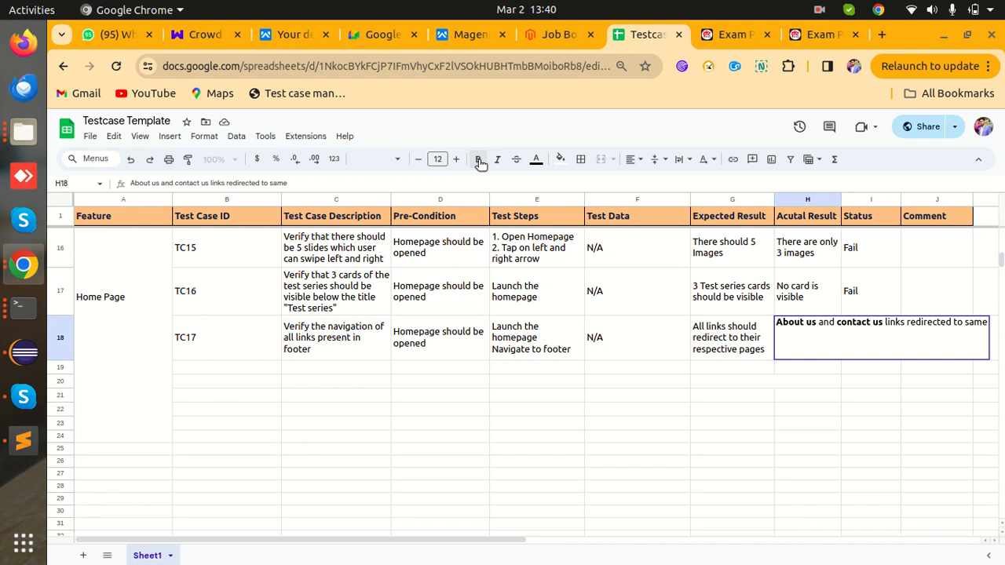
pyautogui.write('page')
pyautogui.press('Tab')
# - Set TC17's status to Fail and enlarge row 18 and column H to fit the text
pyautogui.write('fail')
pyautogui.press('BackSpace')
pyautogui.press('BackSpace')
pyautogui.press('BackSpace')
pyautogui.press('BackSpace')
pyautogui.write('Fail')
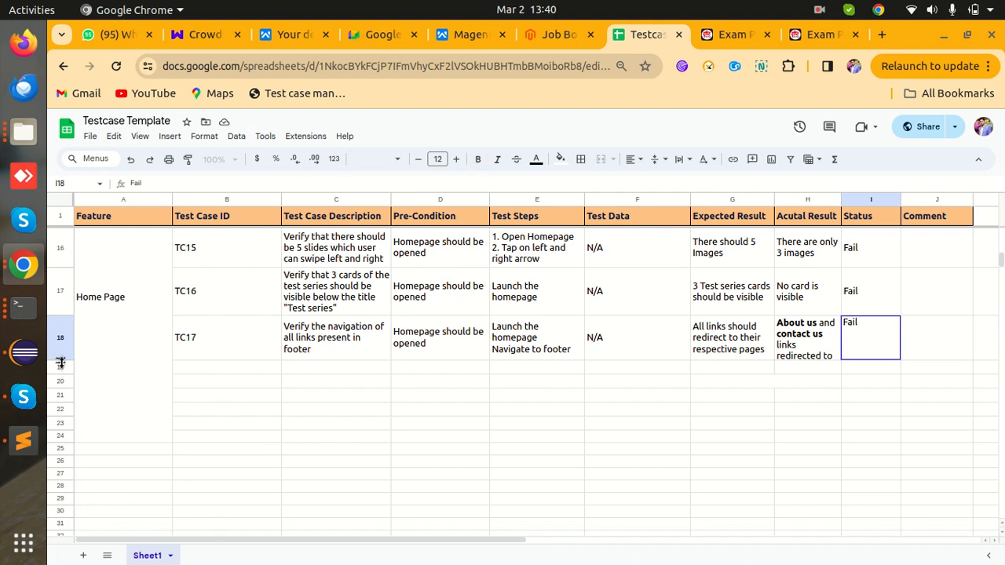
pyautogui.moveTo(60, 362); pyautogui.dragTo(60, 373)
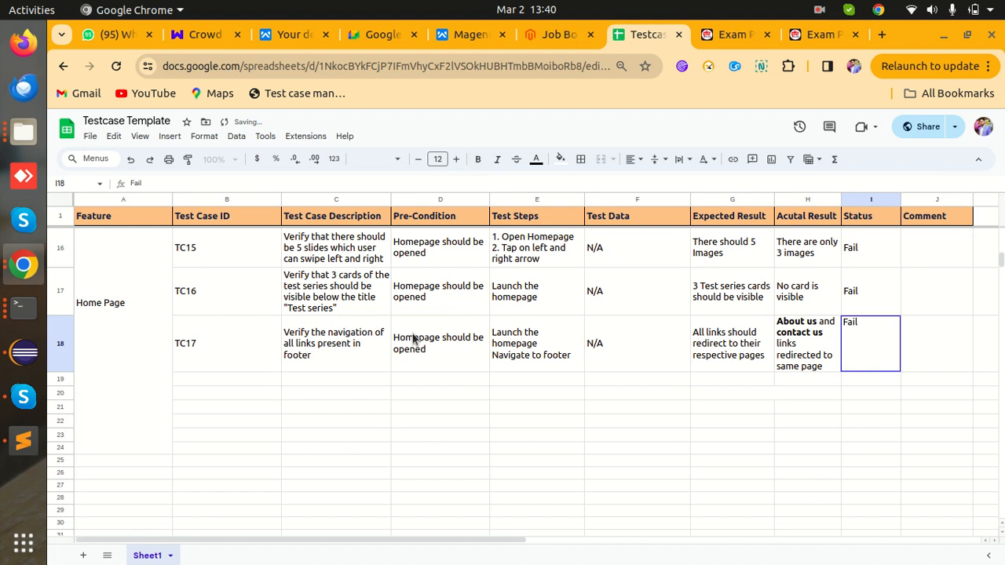
pyautogui.moveTo(843, 201); pyautogui.dragTo(872, 201)
# - Check the site's footer, then enter TC18 as the new test case ID in B19
pyautogui.click(709, 365)
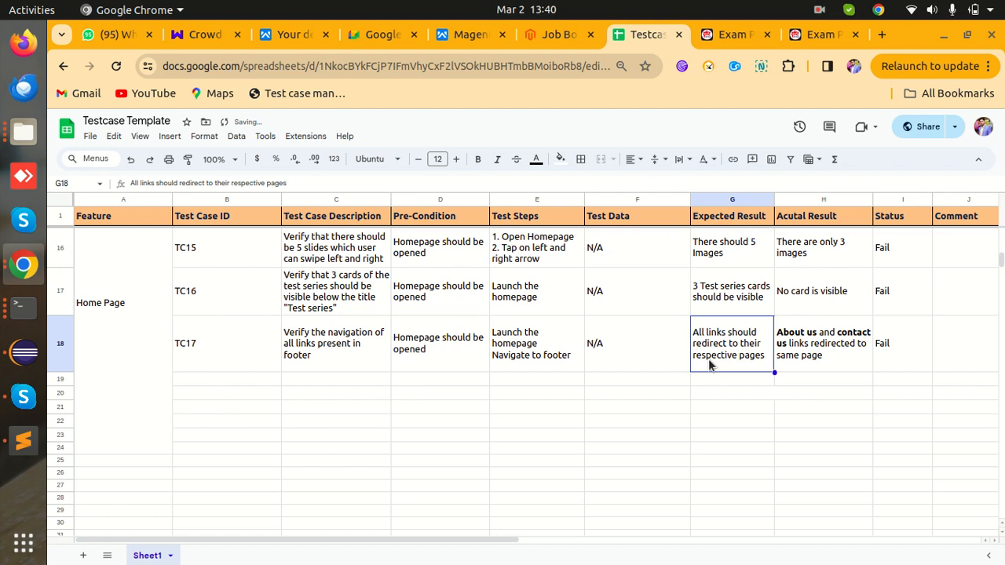
pyautogui.click(717, 41)
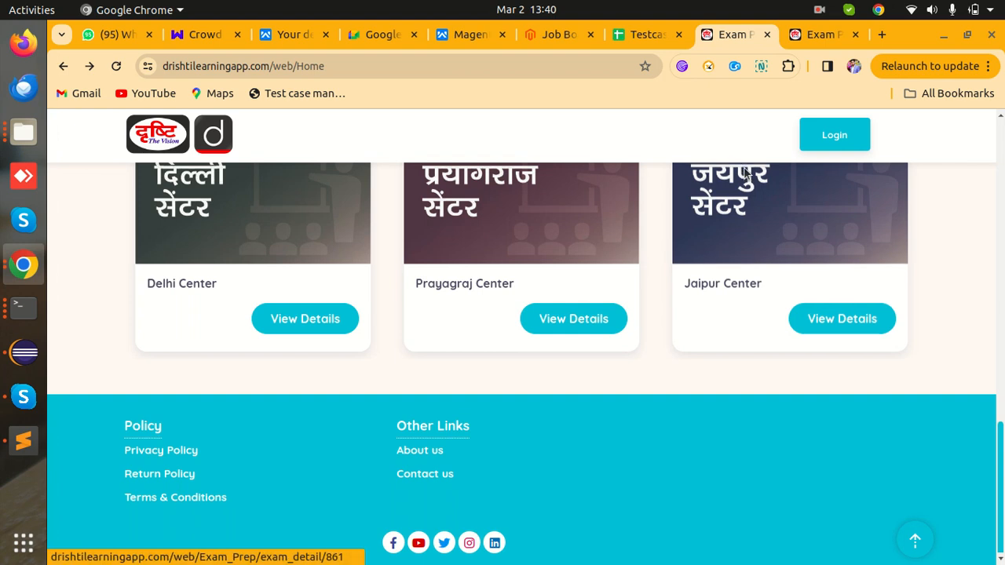
pyautogui.click(641, 35)
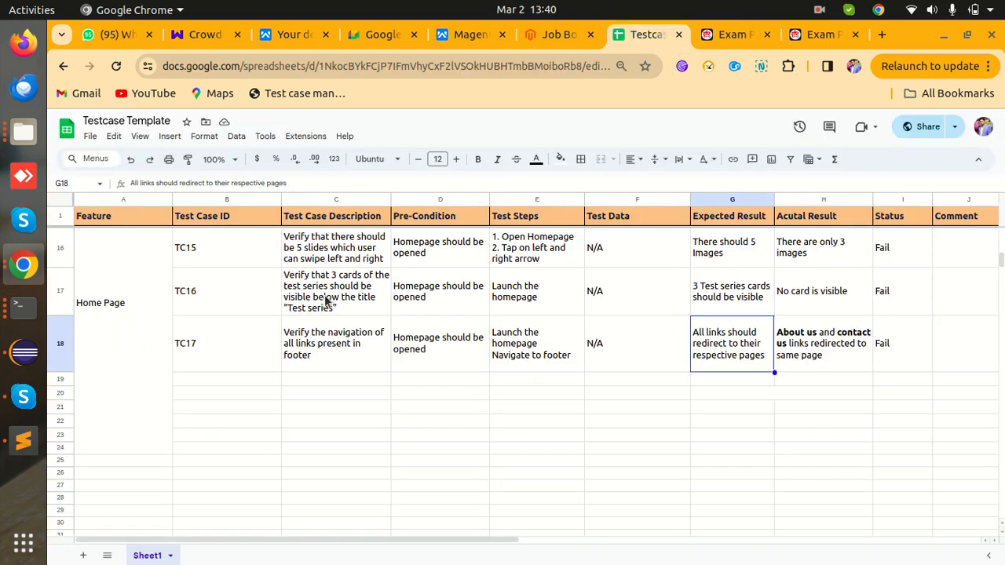
pyautogui.click(211, 381)
pyautogui.write('TC18')
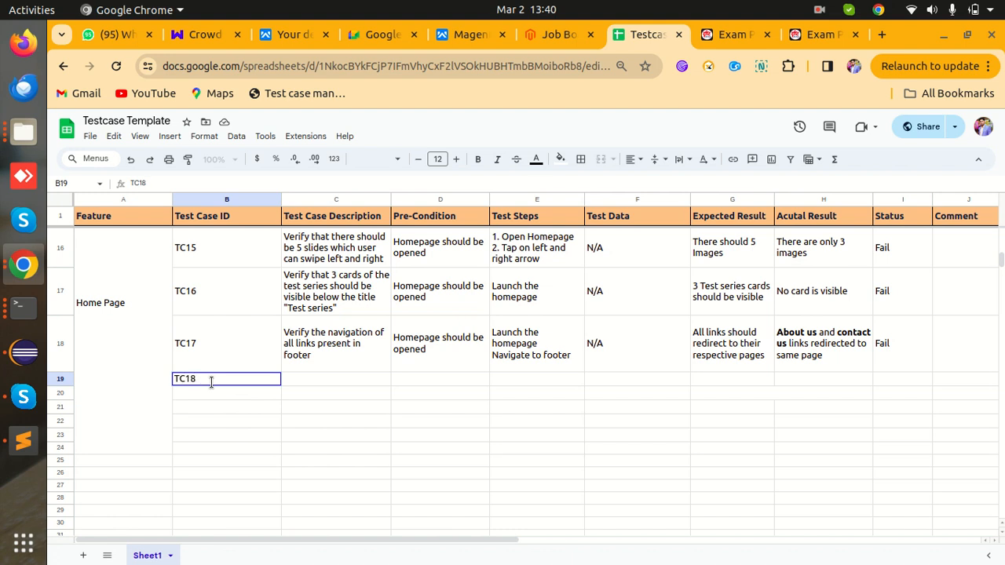
pyautogui.press('Tab')
# - Describe TC18 as navigation of all social media links present in the footer section
pyautogui.write('Verify Thja')
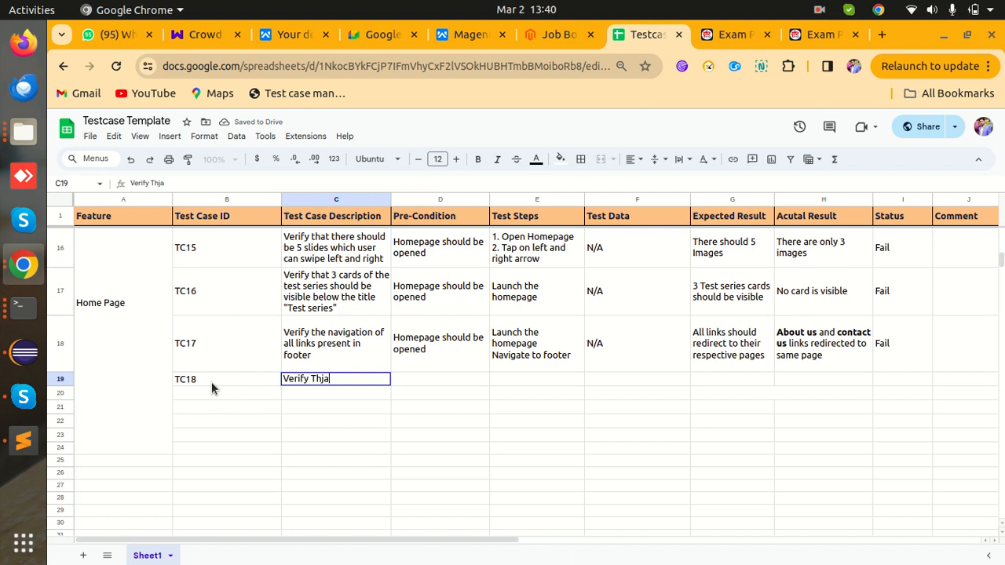
pyautogui.press('BackSpace')
pyautogui.press('BackSpace')
pyautogui.write('at the va')
pyautogui.press('BackSpace')
pyautogui.press('BackSpace')
pyautogui.write('Navigation of all')
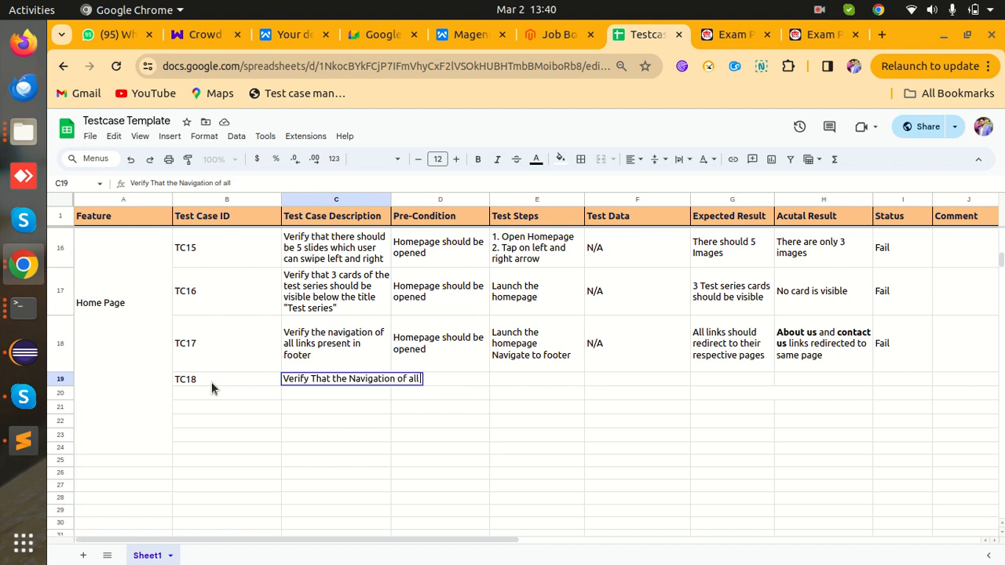
pyautogui.write(' social media links')
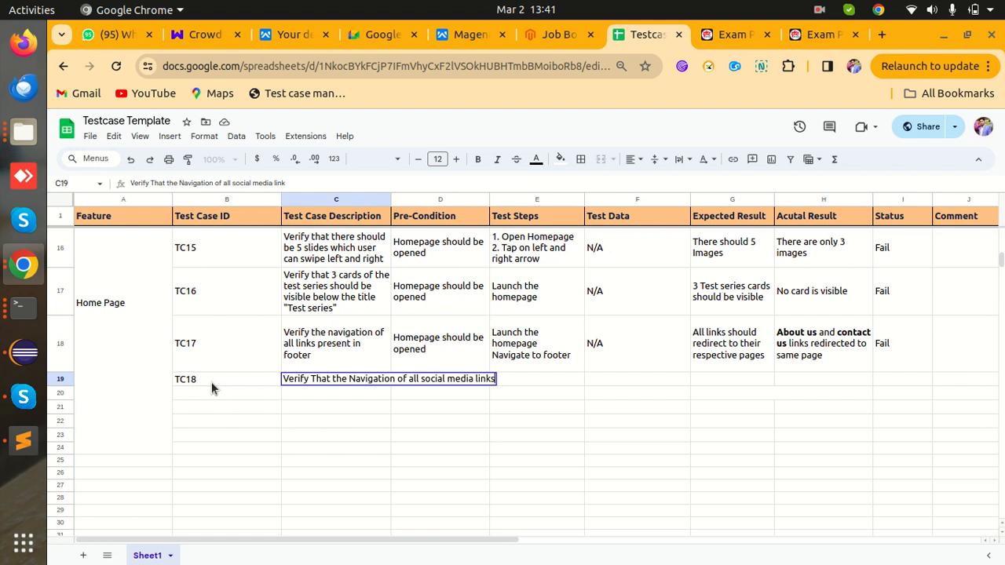
pyautogui.write(' present in the')
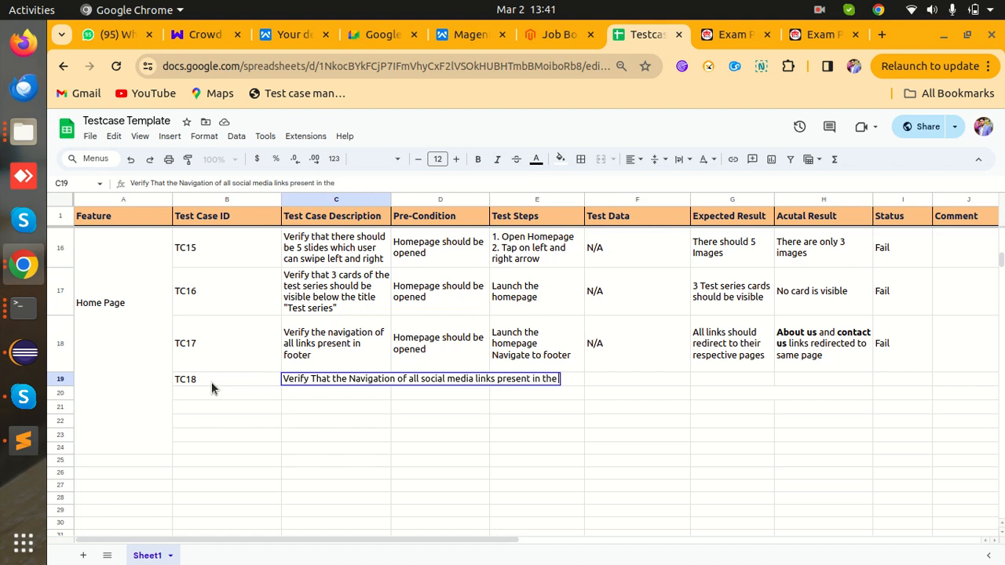
pyautogui.write(' footer section')
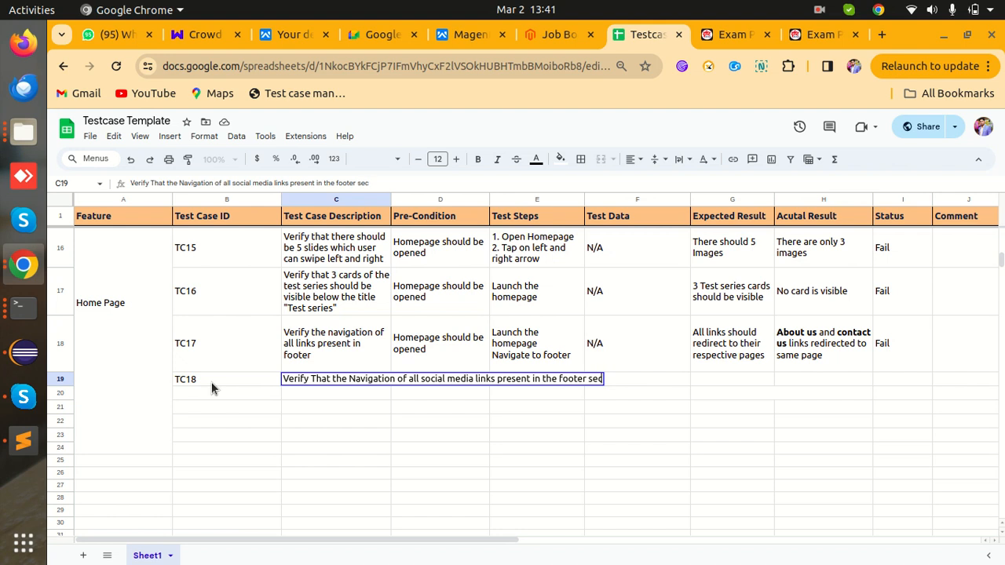
pyautogui.press('Tab')
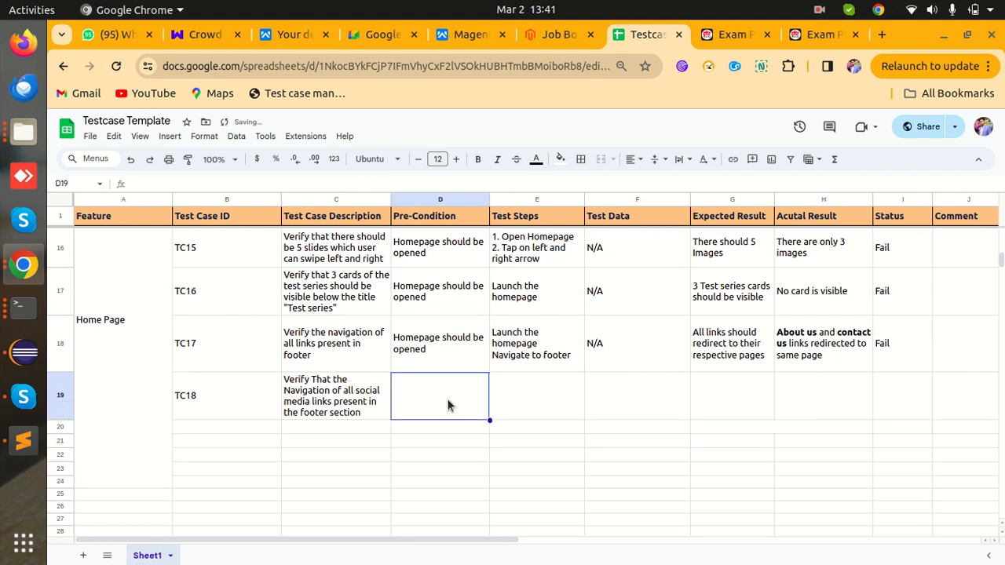
# - Copy TC17's pre-condition and test steps into D19 and E19 for TC18
pyautogui.click(460, 356)
pyautogui.hotkey('ctrl', 'c')
pyautogui.click(467, 387)
pyautogui.hotkey('ctrl', 'v')
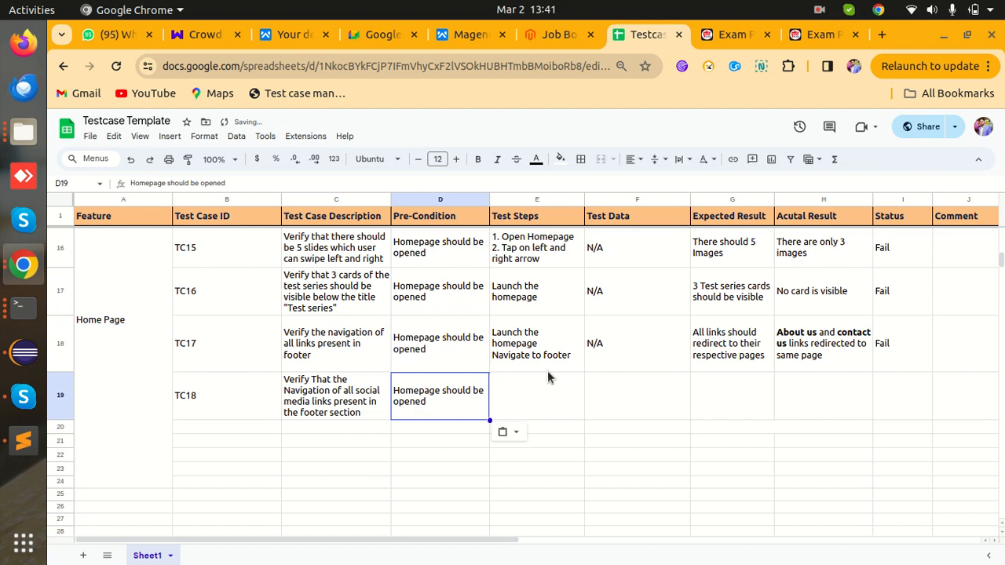
pyautogui.click(552, 355)
pyautogui.hotkey('ctrl', 'c')
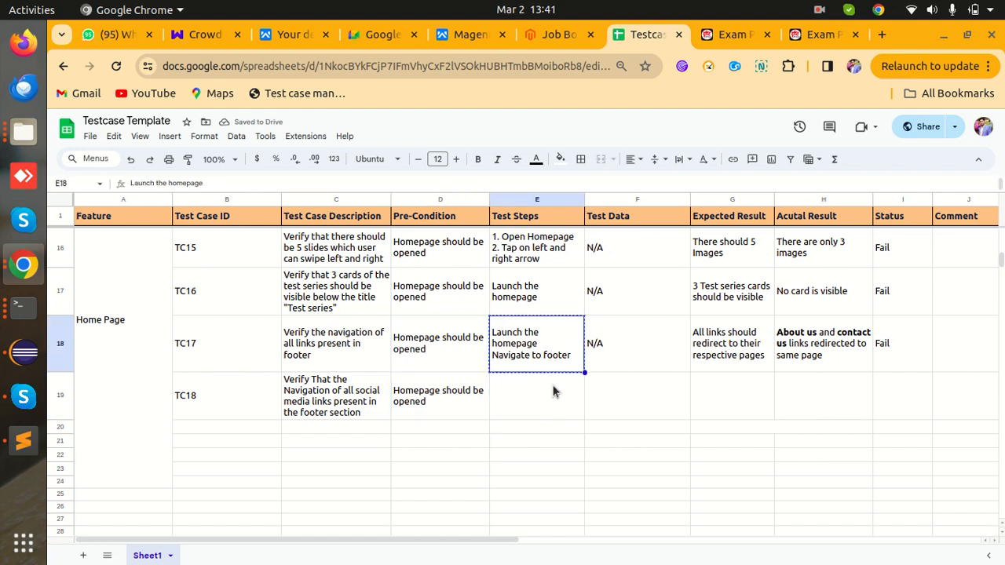
pyautogui.click(552, 387)
pyautogui.hotkey('ctrl', 'v')
# - Number TC18's test steps in E19 as 1. and 2
pyautogui.click(637, 364)
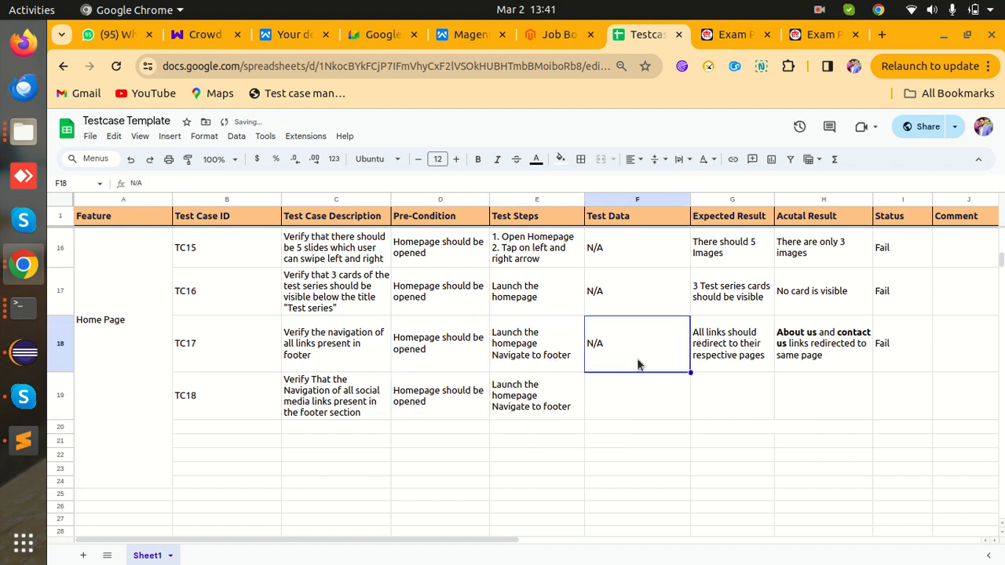
pyautogui.doubleClick(565, 410)
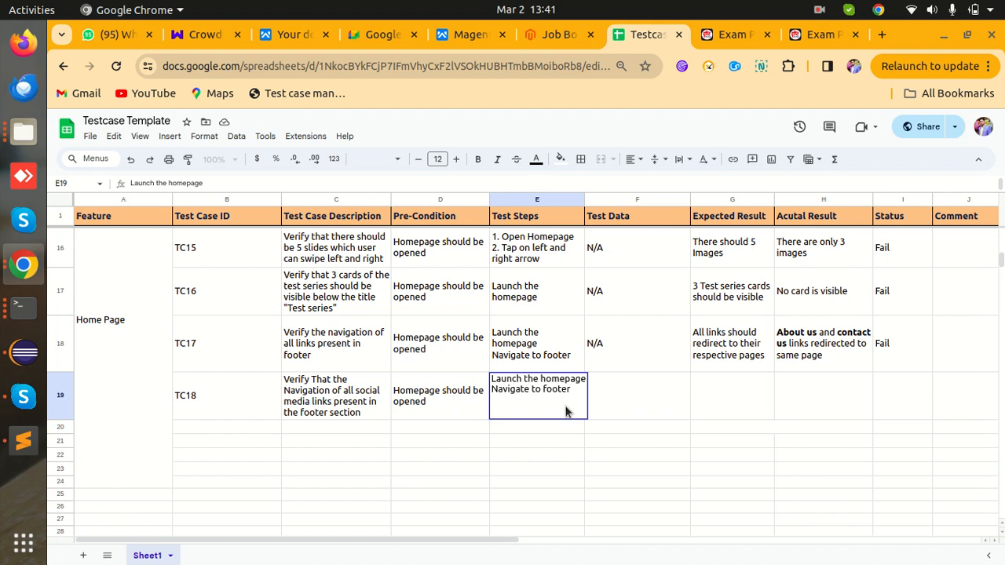
pyautogui.write('2.')
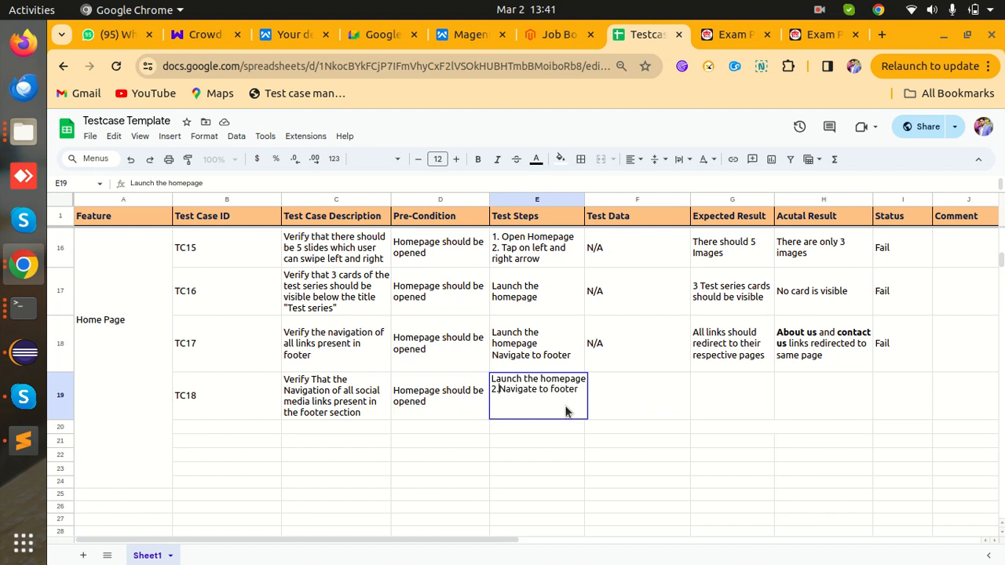
pyautogui.hotkey('ctrl', 'Home')
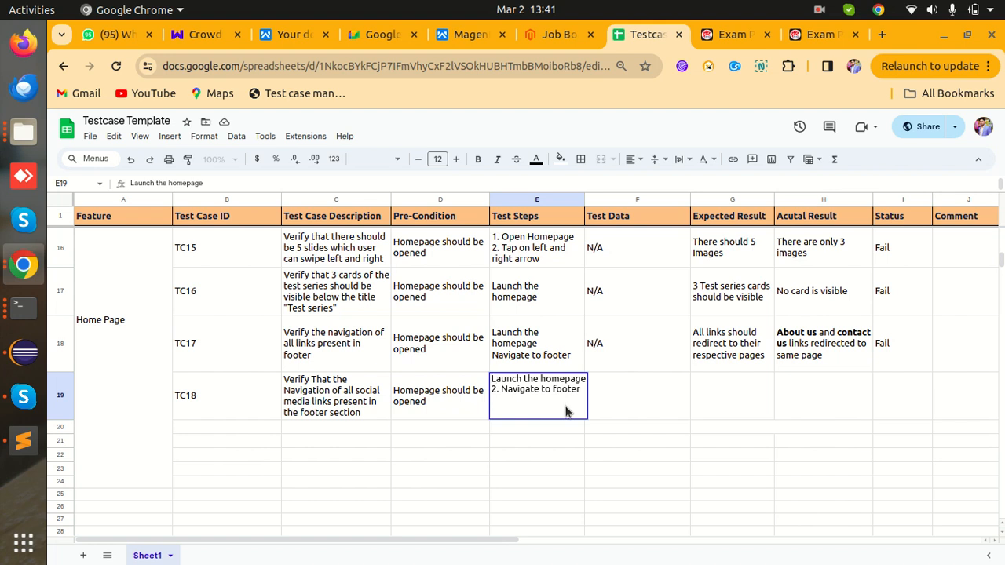
pyautogui.write('1')
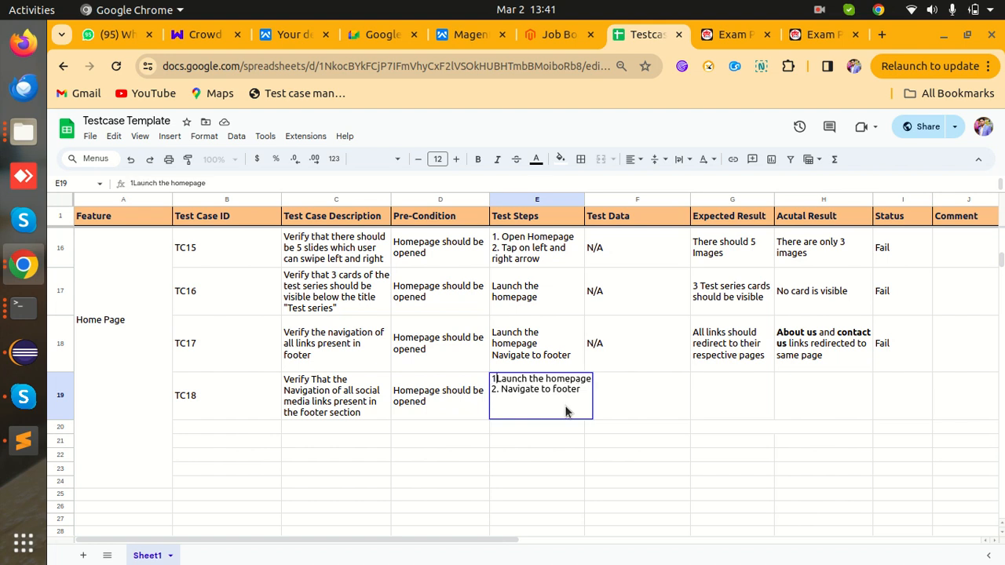
pyautogui.write('.')
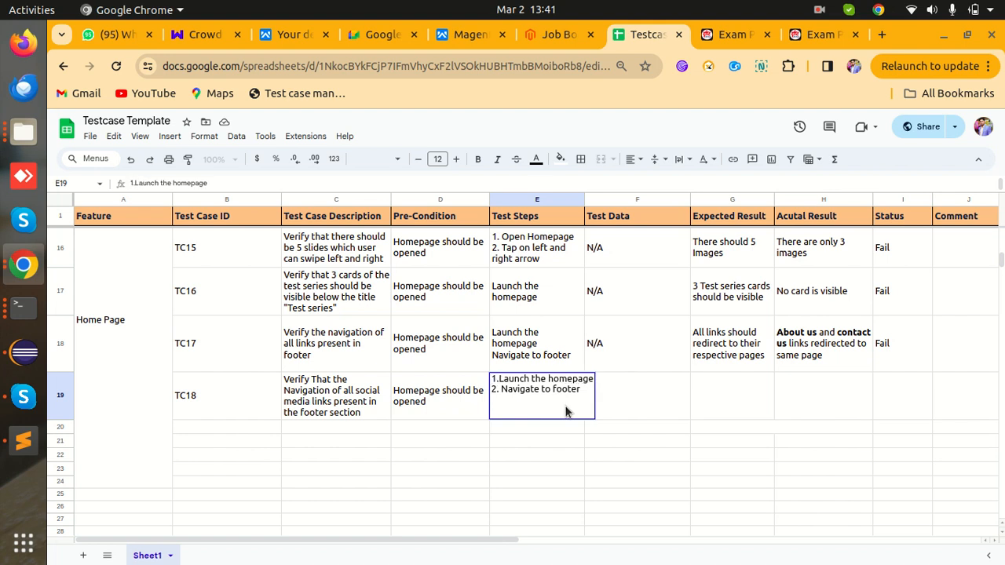
pyautogui.press('Down')
# - Strip the 1. and 2. numbering from TC18's test steps
pyautogui.click(584, 390)
pyautogui.write('3')
pyautogui.click(498, 391)
pyautogui.press('BackSpace')
pyautogui.press('BackSpace')
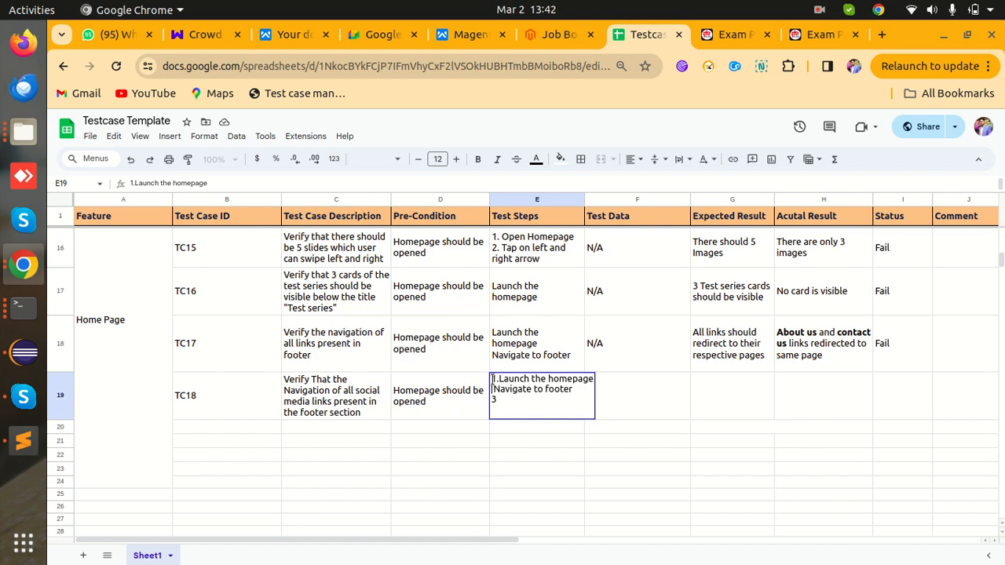
pyautogui.click(497, 378)
pyautogui.press('BackSpace')
pyautogui.press('BackSpace')
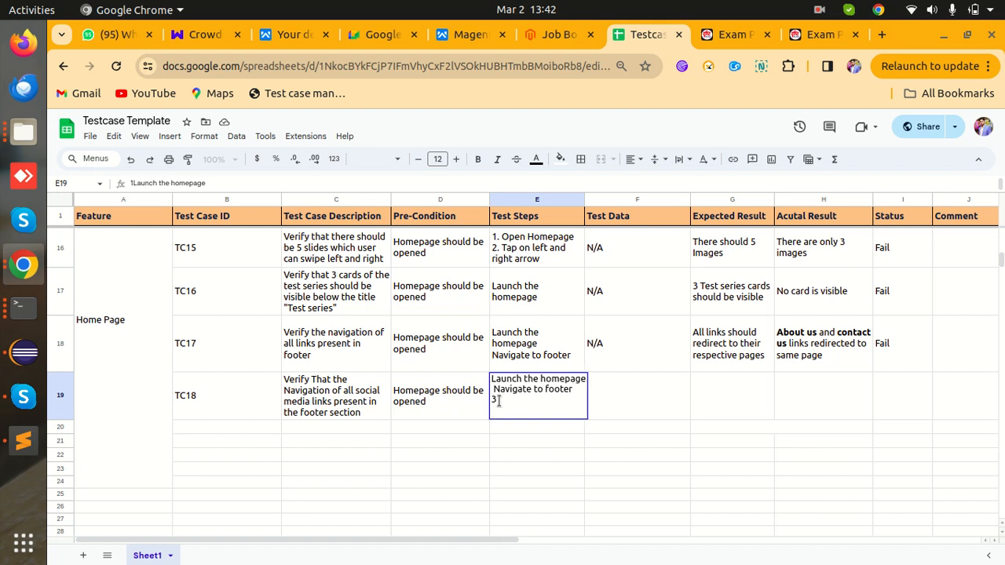
pyautogui.press('BackSpace')
pyautogui.press('BackSpace')
pyautogui.press('BackSpace')
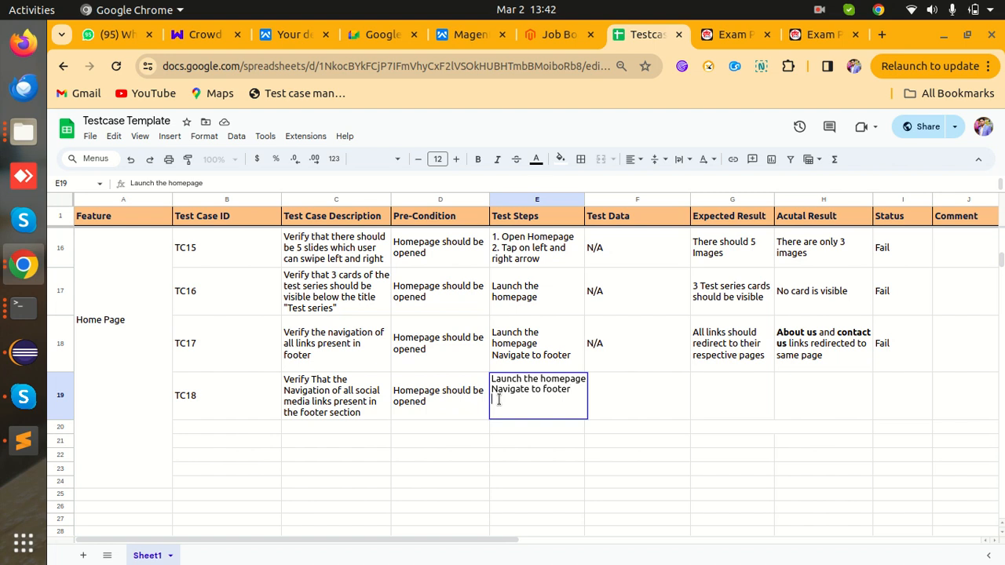
# - Add a third test step, 'Click on facebook link', to TC18 and commit it
pyautogui.write('Click on')
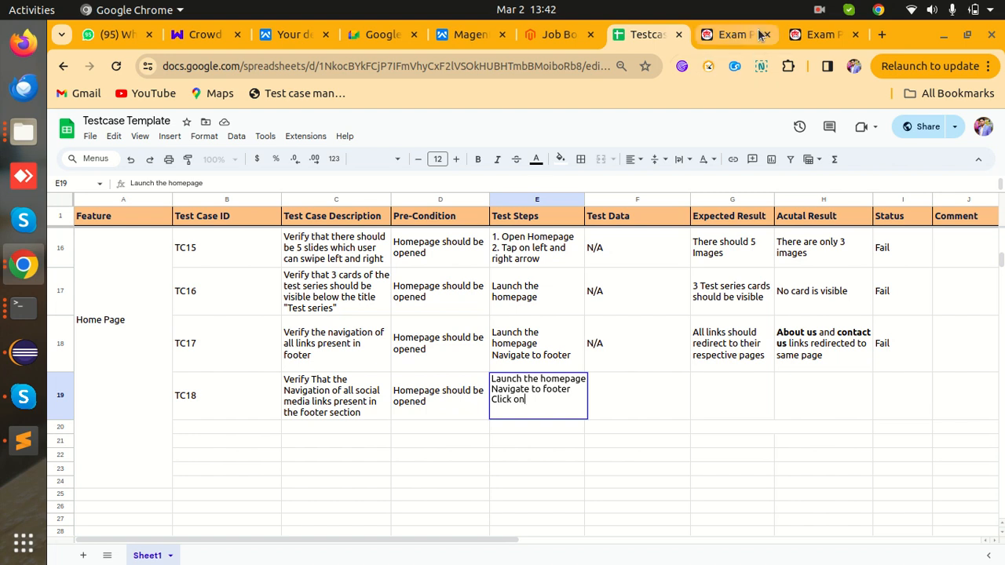
pyautogui.click(735, 35)
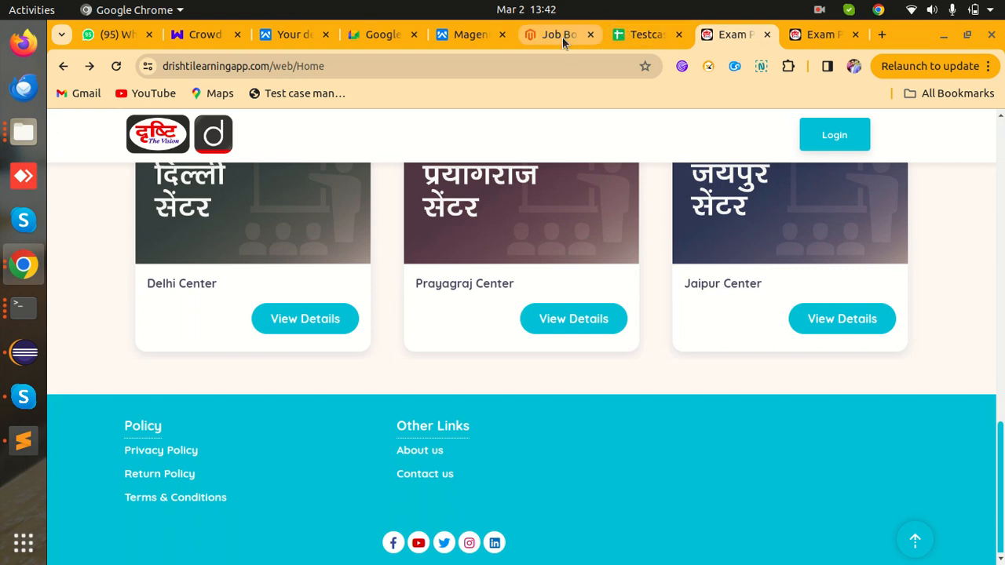
pyautogui.click(630, 37)
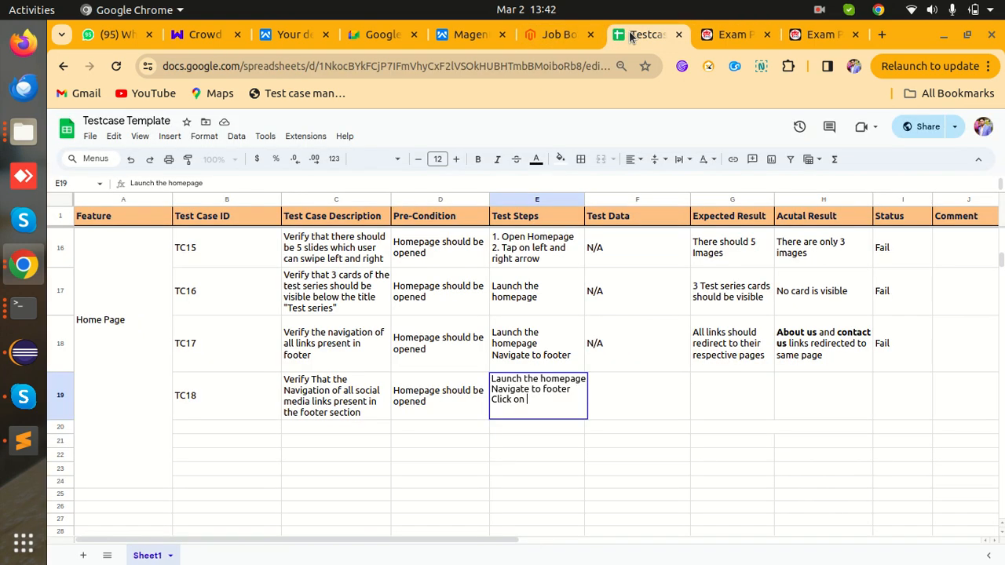
pyautogui.write('facebook link')
pyautogui.press('Tab')
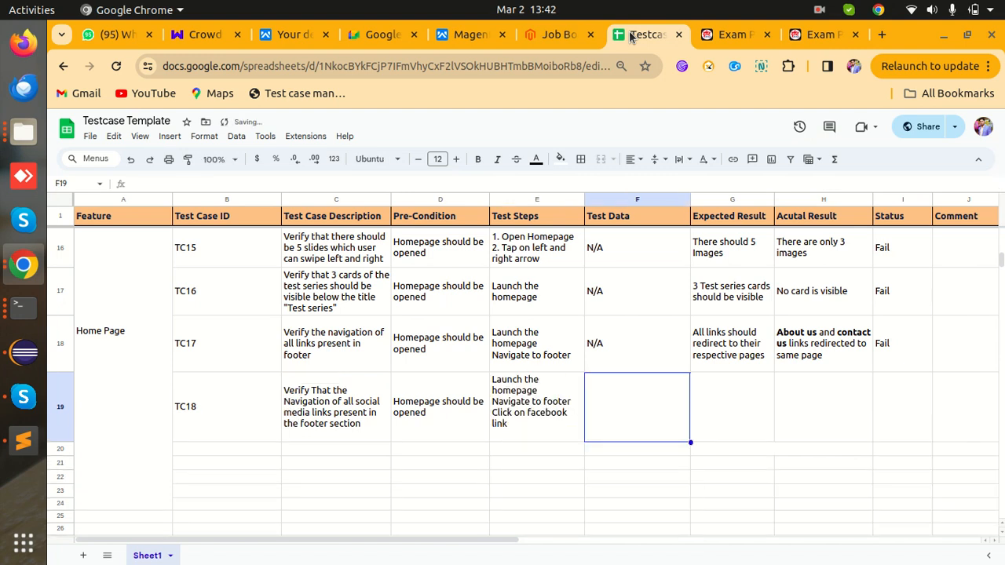
# - Insert an empty column to the right of the Pre-Condition column
pyautogui.click(724, 395)
pyautogui.click(671, 215)
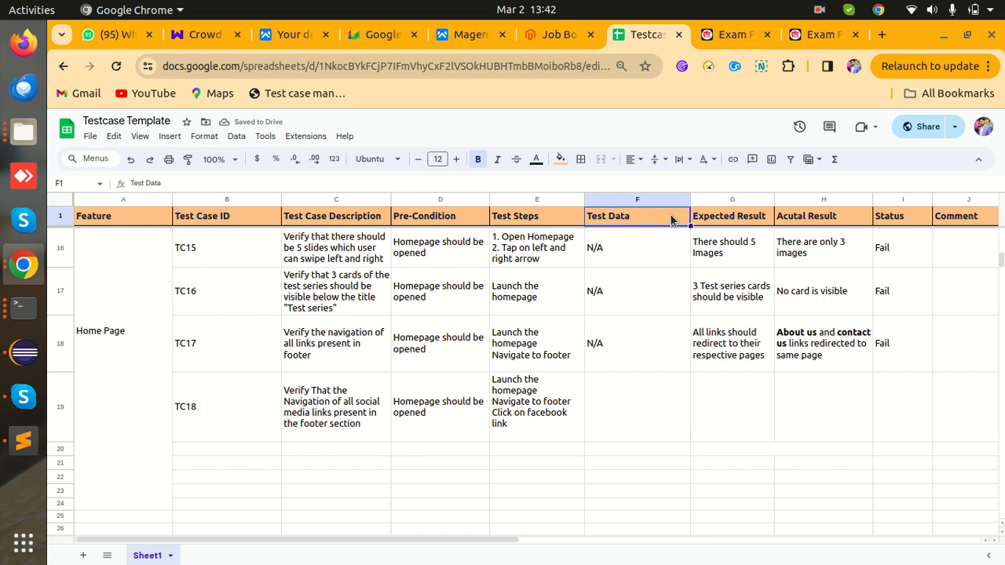
pyautogui.rightClick(670, 215)
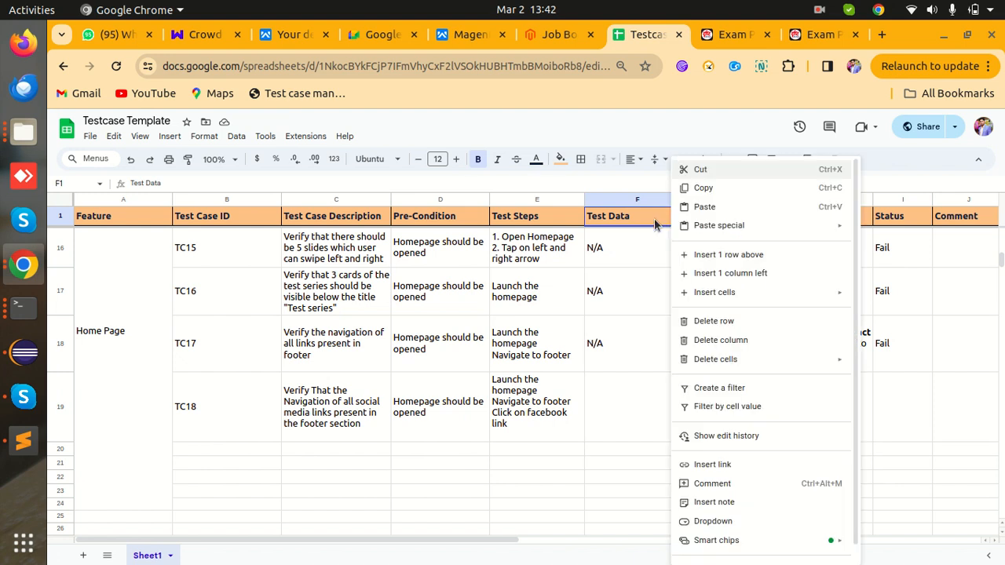
pyautogui.click(655, 219)
pyautogui.click(454, 198)
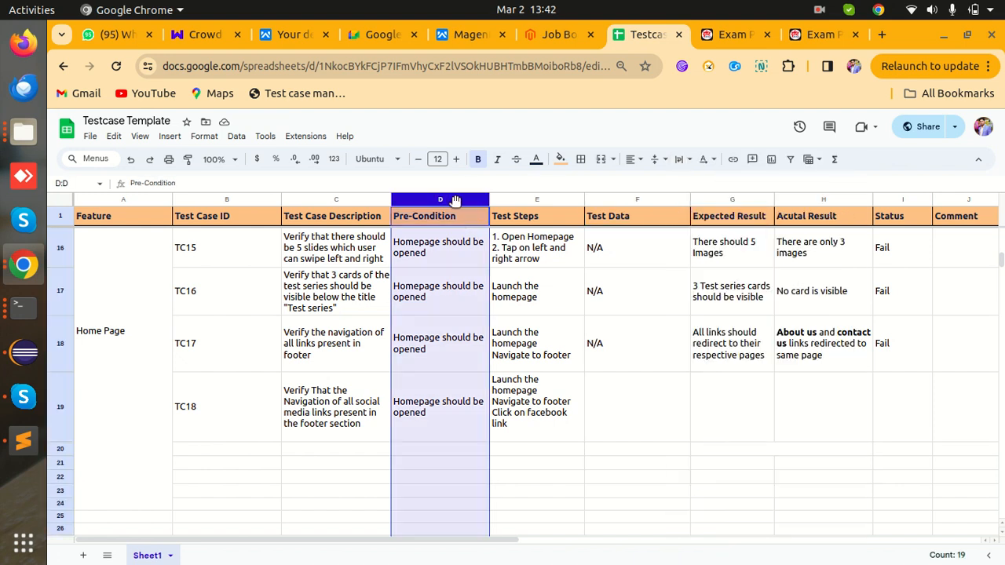
pyautogui.rightClick(454, 198)
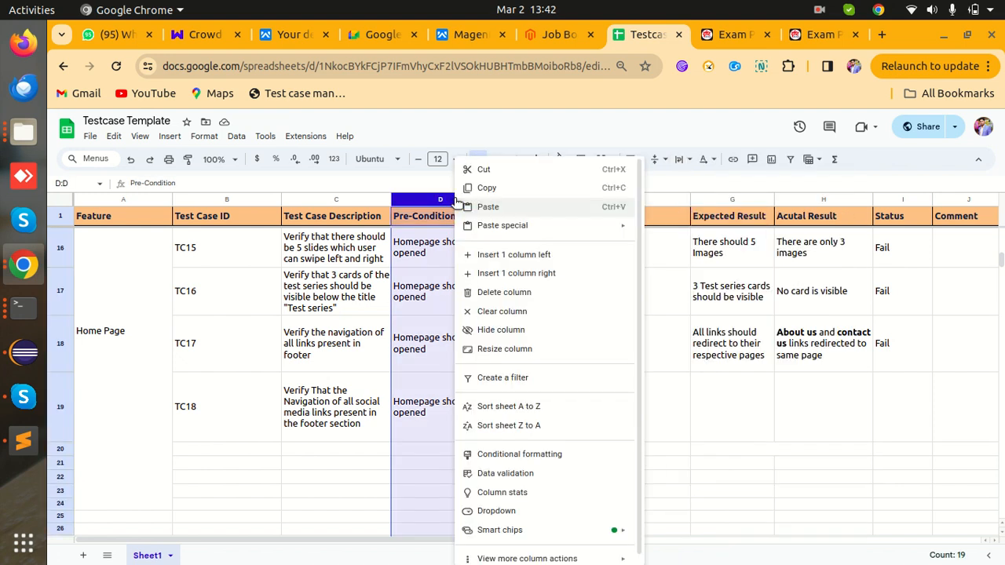
pyautogui.click(500, 274)
# - Drag the Test Data column into the new empty column and delete the leftover blank column
pyautogui.click(716, 201)
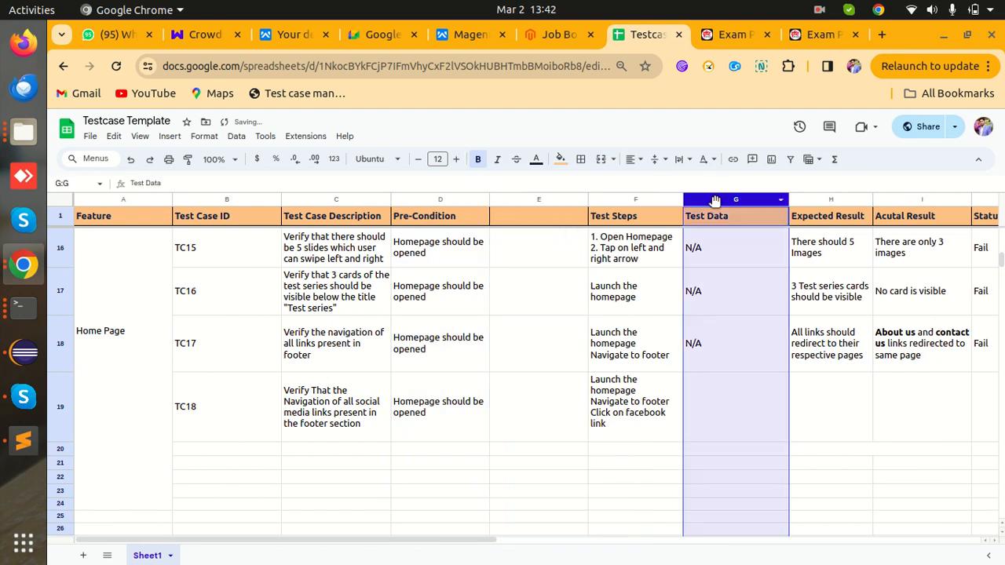
pyautogui.moveTo(715, 201); pyautogui.dragTo(508, 201)
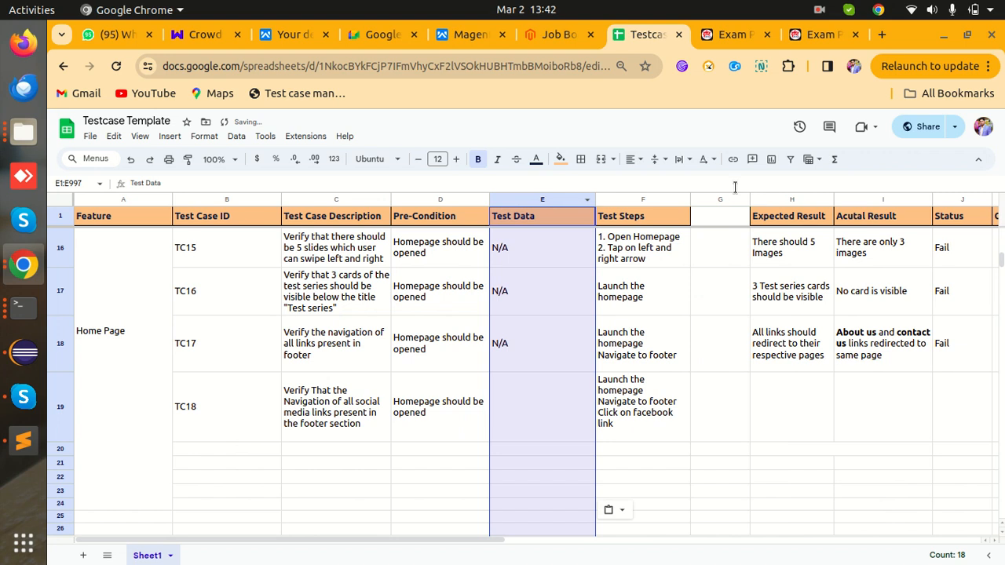
pyautogui.rightClick(729, 201)
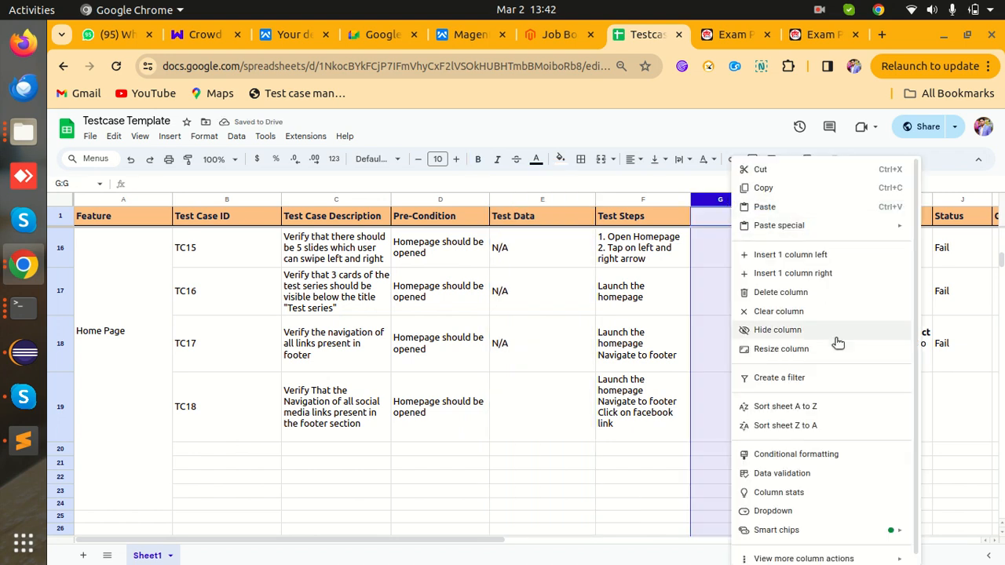
pyautogui.click(824, 294)
pyautogui.click(658, 425)
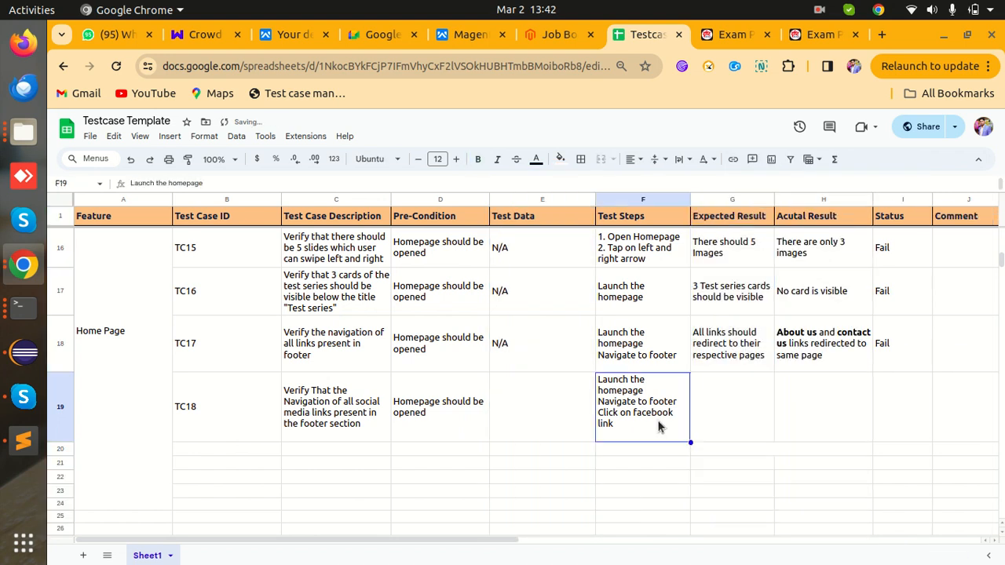
pyautogui.click(721, 427)
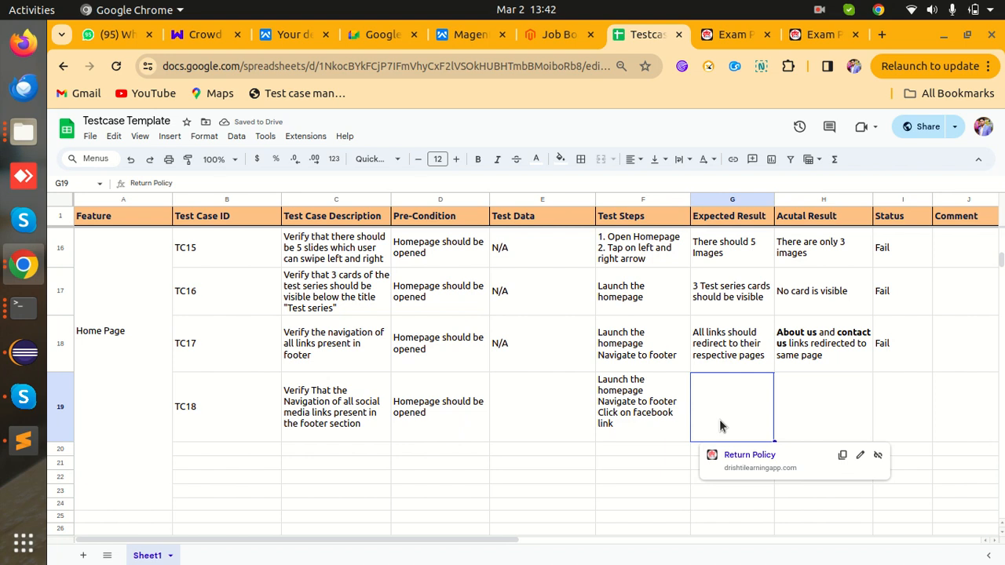
# - Type 'Dirsti facebook page should gets open in another tab' into G19 as TC18's expected result
pyautogui.write('The')
pyautogui.press('BackSpace')
pyautogui.press('BackSpace')
pyautogui.press('BackSpace')
pyautogui.click(688, 403)
pyautogui.hotkey('ctrl', 'c')
pyautogui.click(740, 416)
pyautogui.hotkey('ctrl', 'v')
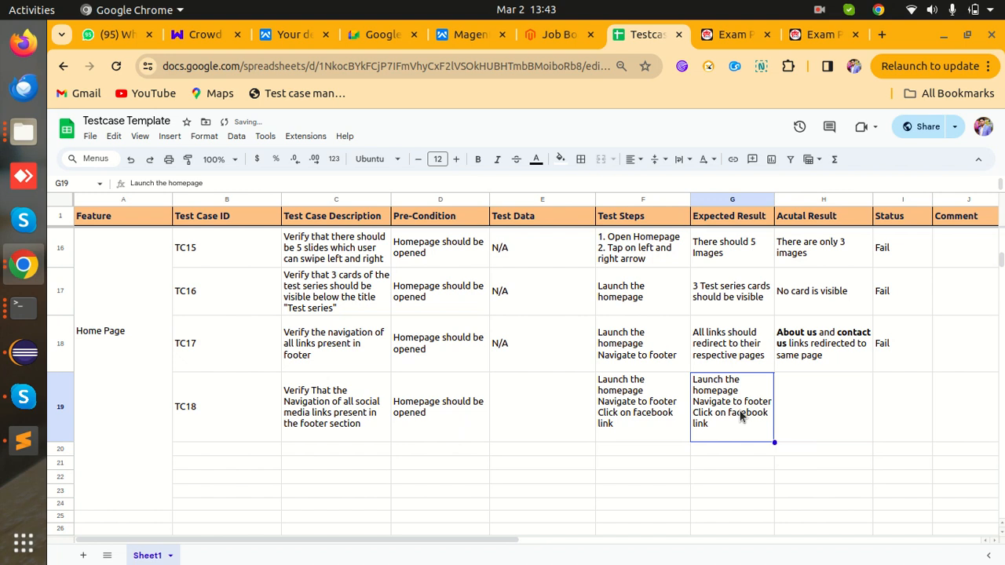
pyautogui.press('Delete')
pyautogui.write('Fac')
pyautogui.press('BackSpace')
pyautogui.press('BackSpace')
pyautogui.press('BackSpace')
pyautogui.write('Dirst')
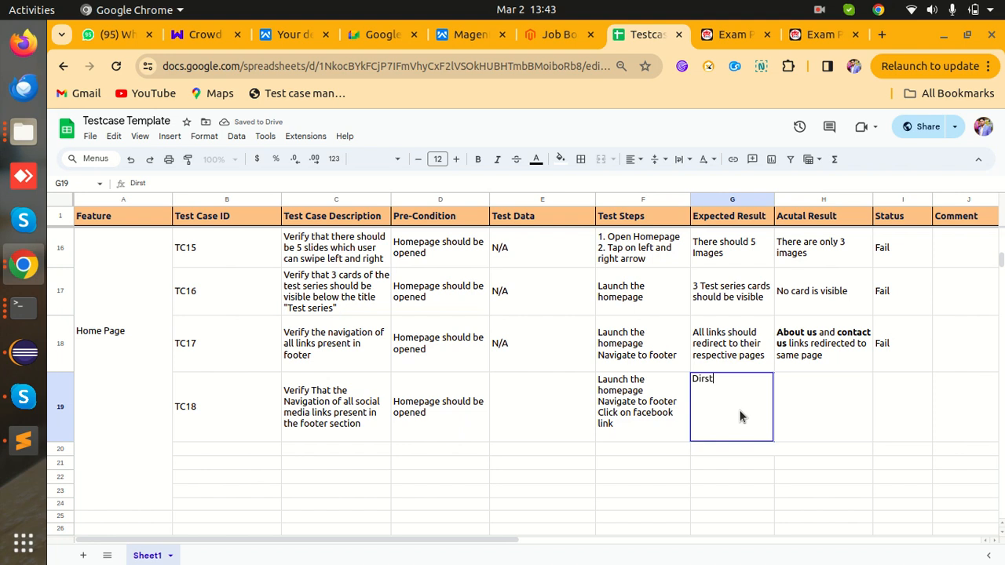
pyautogui.write('i face')
pyautogui.press('BackSpace')
pyautogui.write('boo')
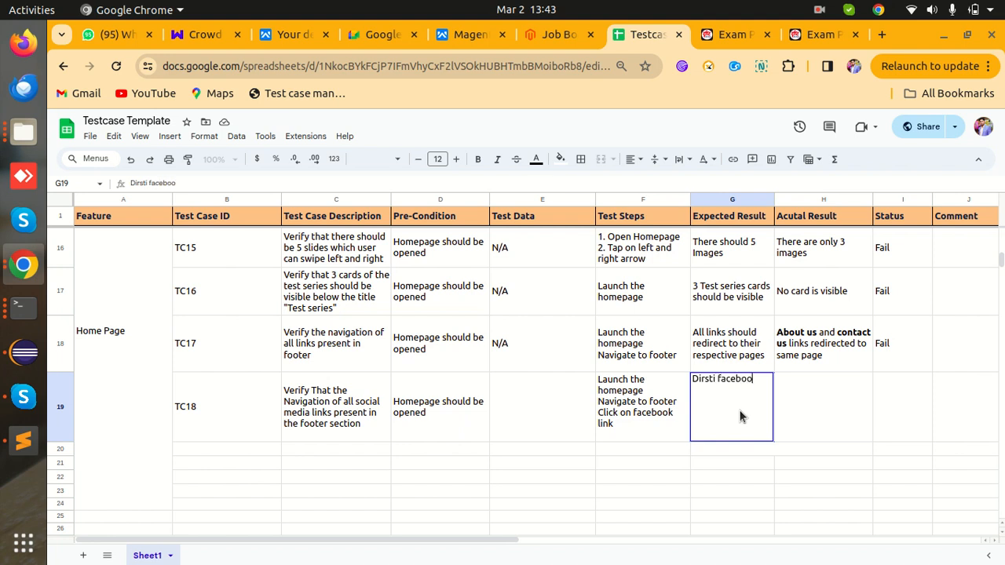
pyautogui.write('k page sh')
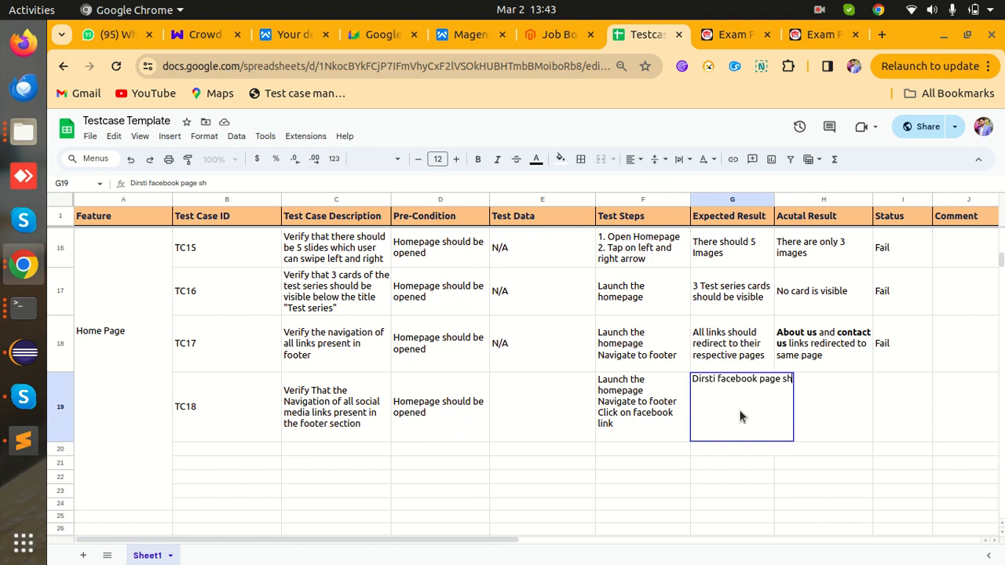
pyautogui.write('ould gets')
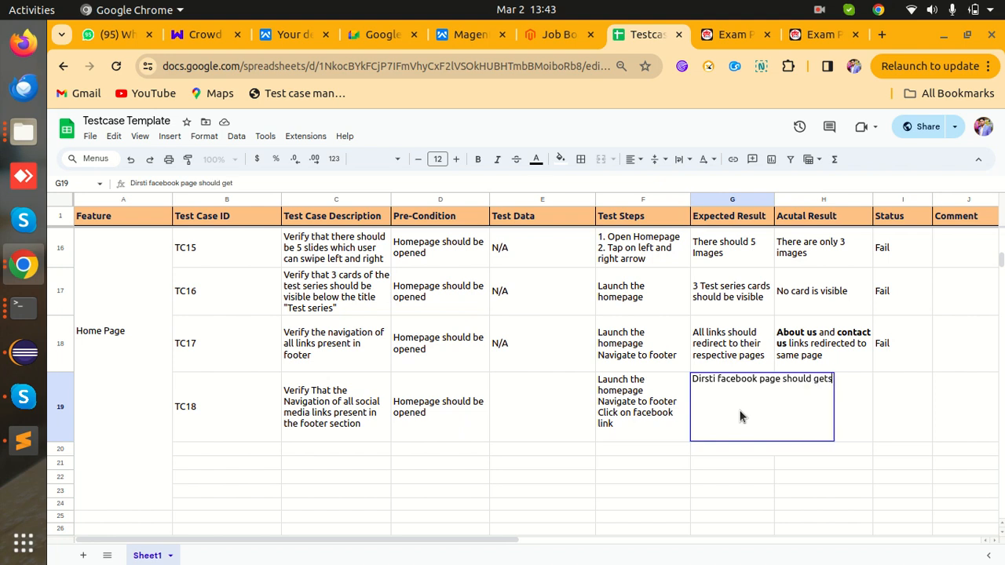
pyautogui.write(' open')
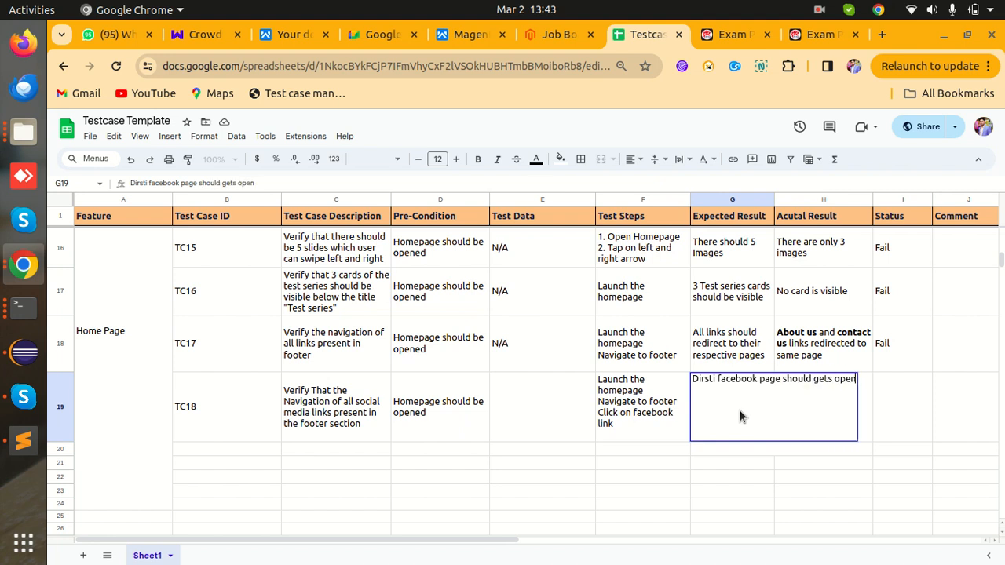
pyautogui.write(' in ano')
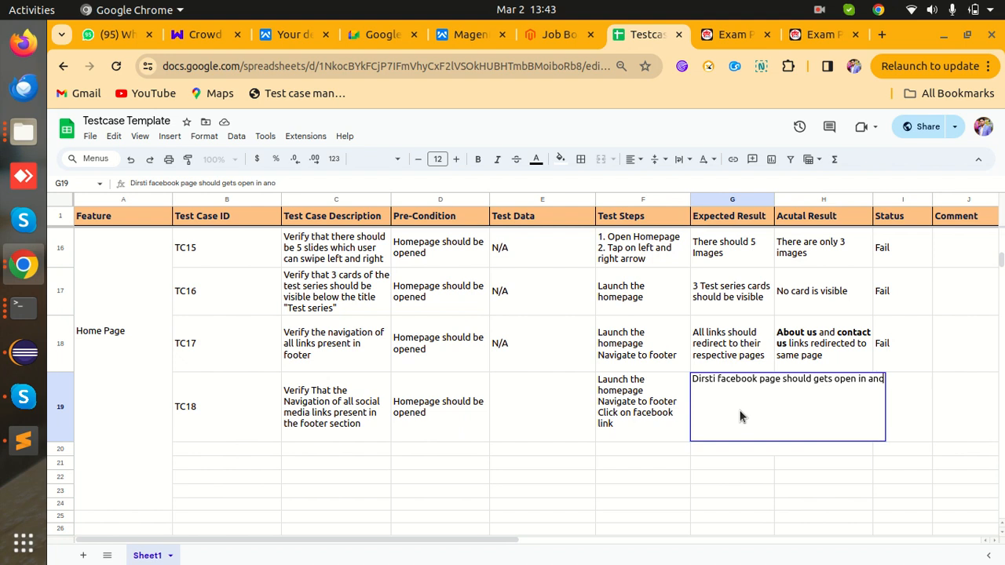
pyautogui.write('ther tab')
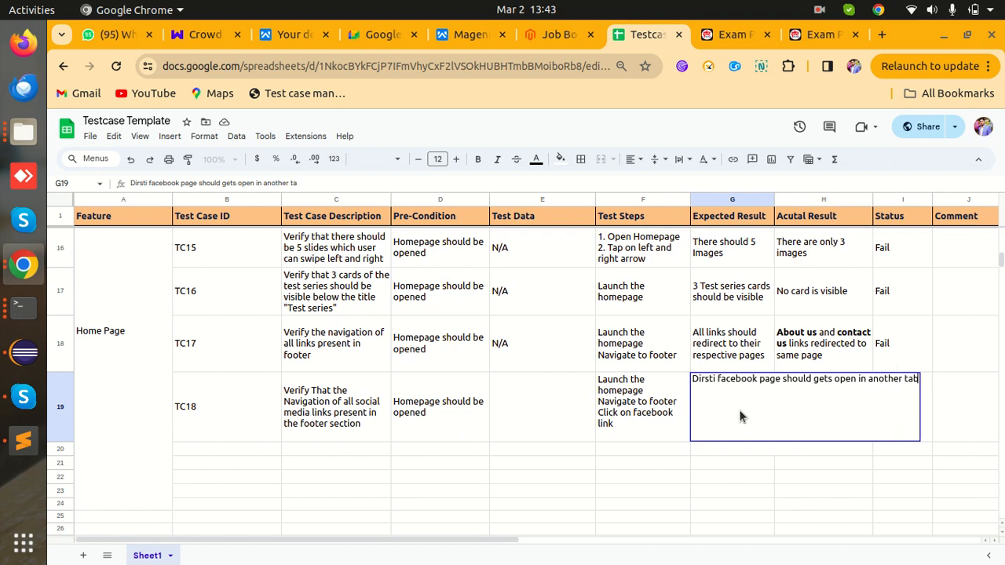
pyautogui.press('Tab')
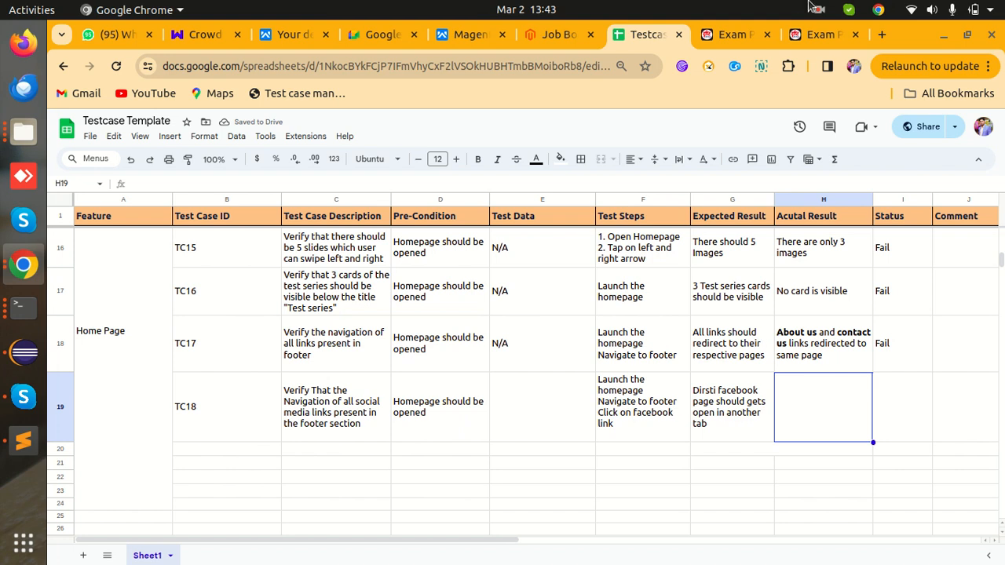
# - Follow the Drishti footer Facebook link and inspect the unavailable facebook.com/DrishtiIASYouTube page
pyautogui.click(722, 34)
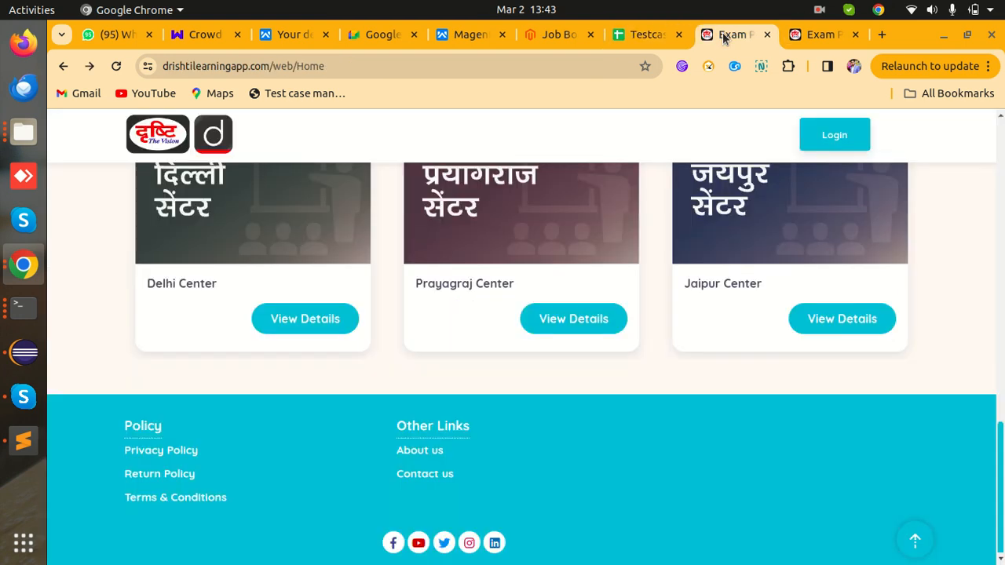
pyautogui.click(393, 542)
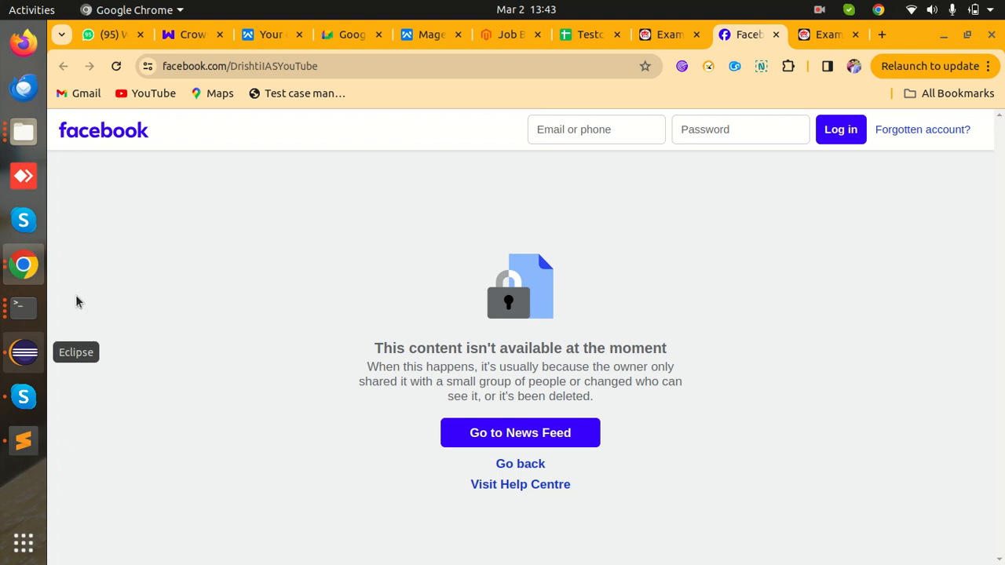
pyautogui.moveTo(232, 66); pyautogui.dragTo(338, 69)
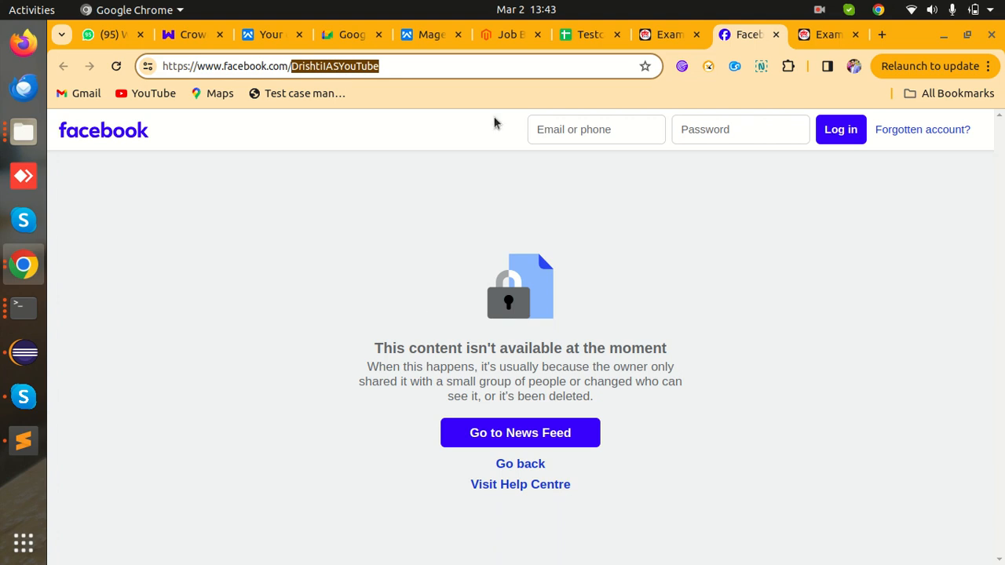
pyautogui.click(397, 367)
pyautogui.tripleClick(396, 367)
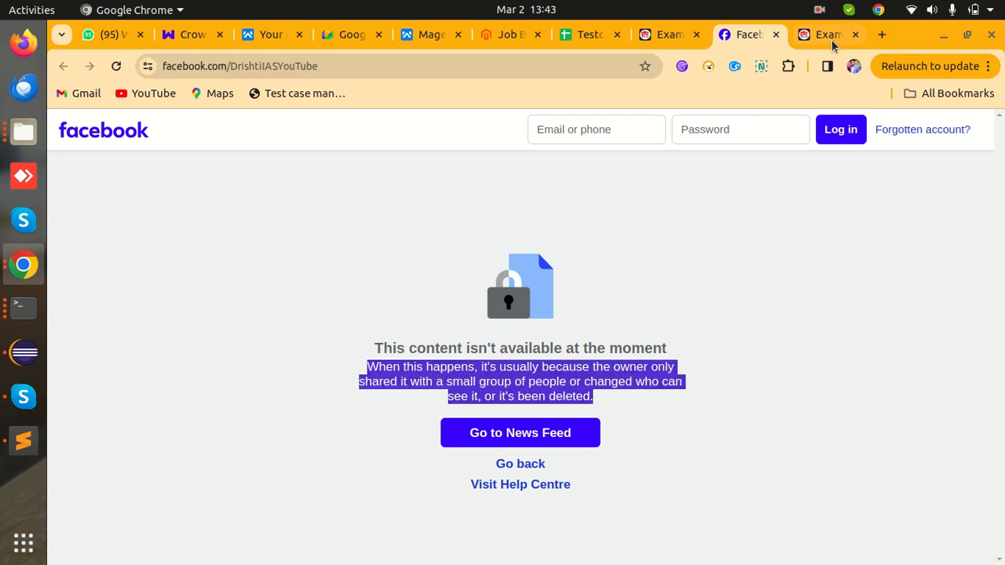
pyautogui.moveTo(324, 66); pyautogui.dragTo(161, 68)
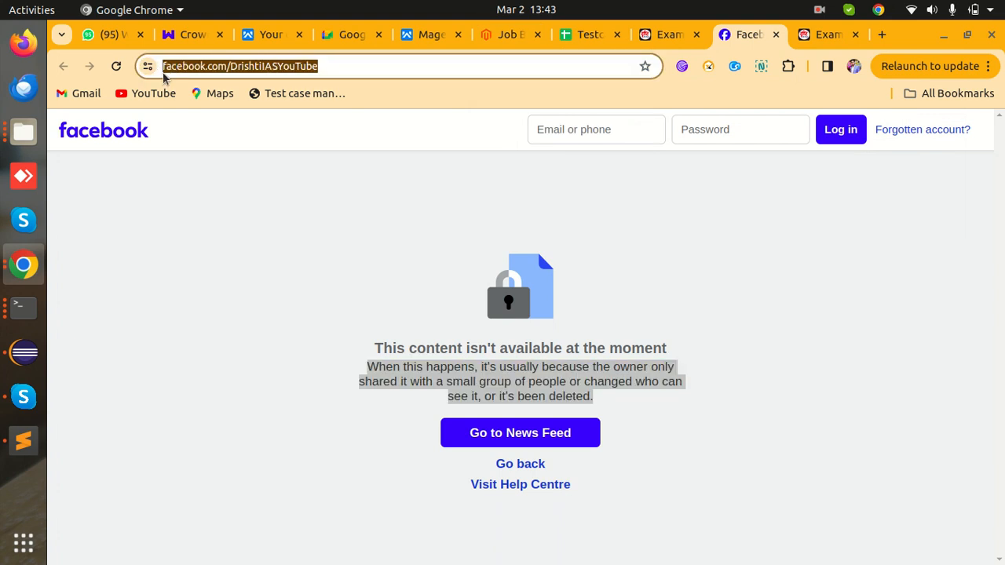
pyautogui.click(228, 69)
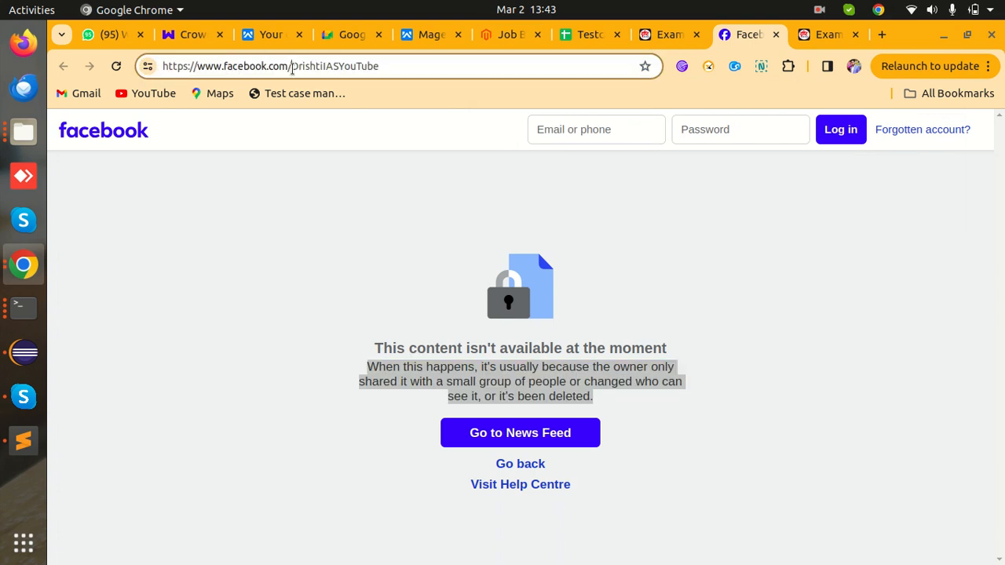
pyautogui.moveTo(291, 69); pyautogui.dragTo(392, 77)
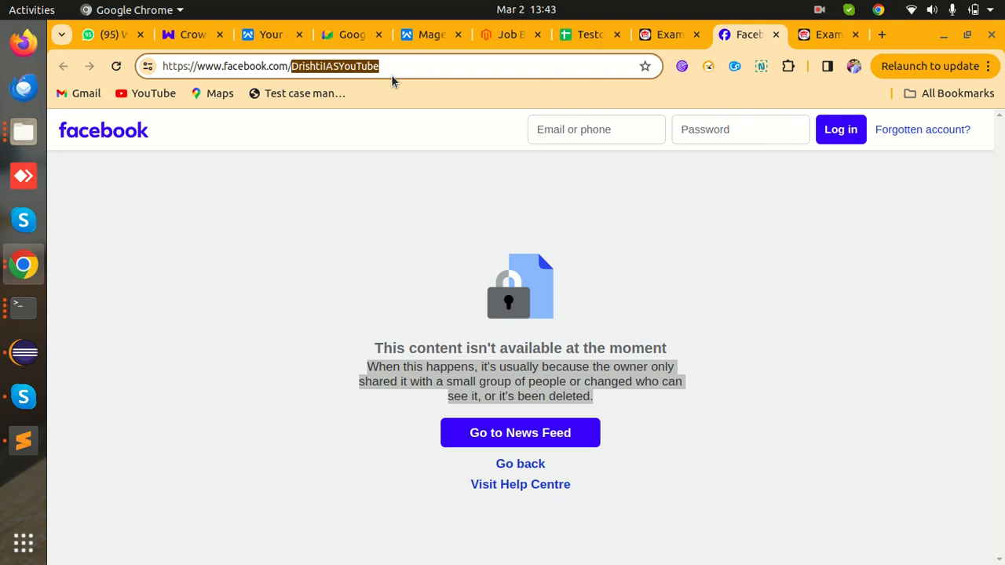
pyautogui.click(658, 36)
# - Add the test step 'Click on Youtube link' in F20
pyautogui.click(593, 36)
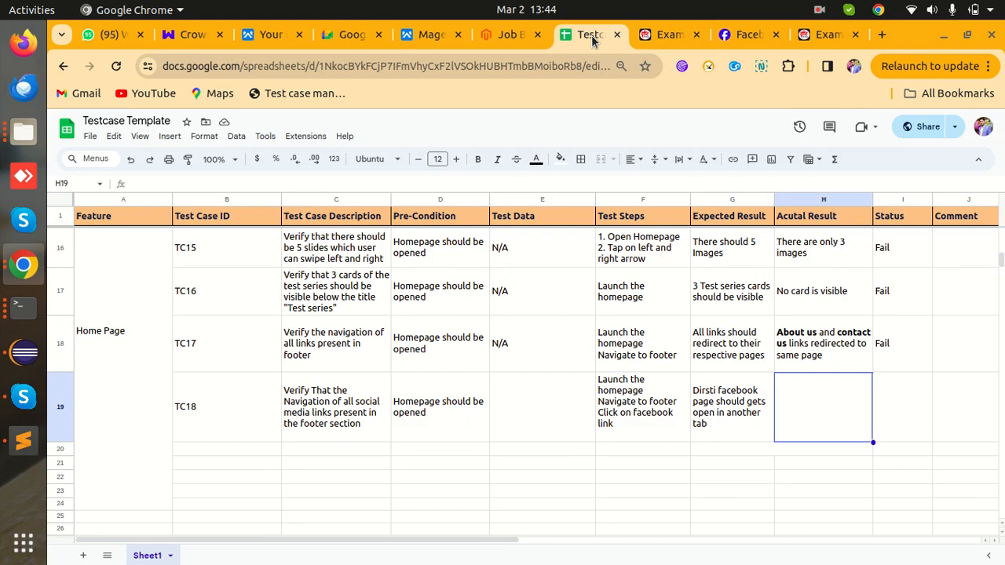
pyautogui.click(637, 454)
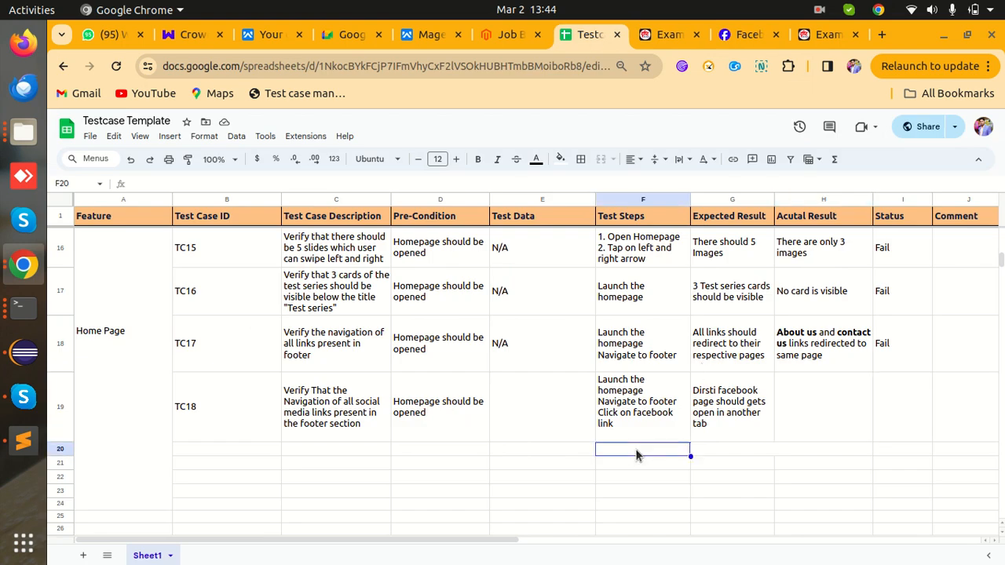
pyautogui.write('Click on')
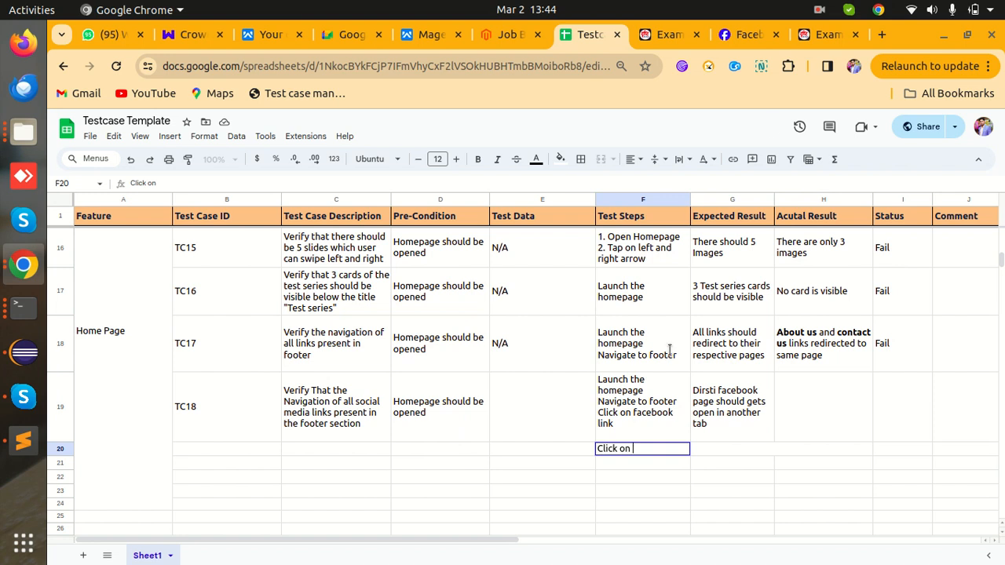
pyautogui.click(666, 34)
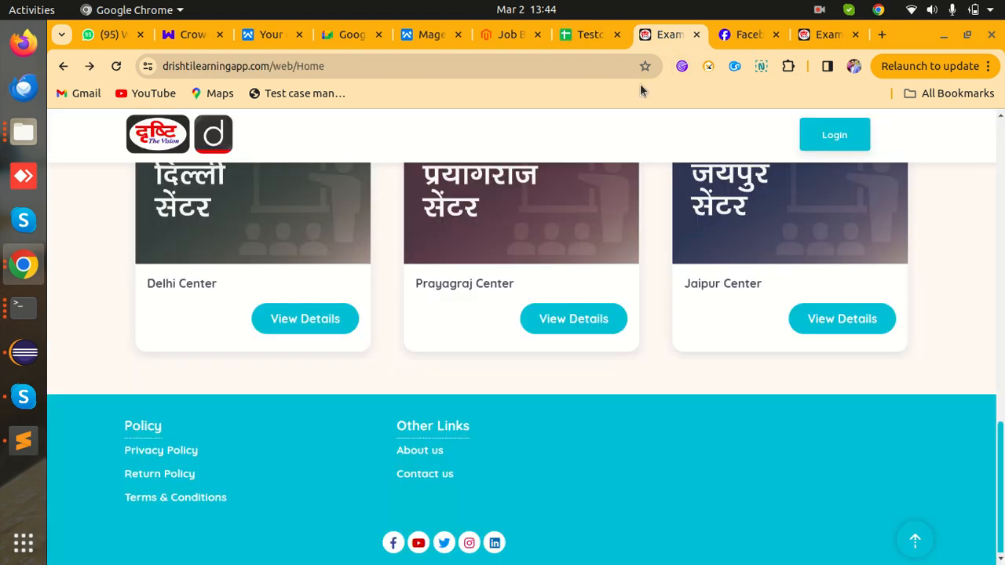
pyautogui.click(596, 36)
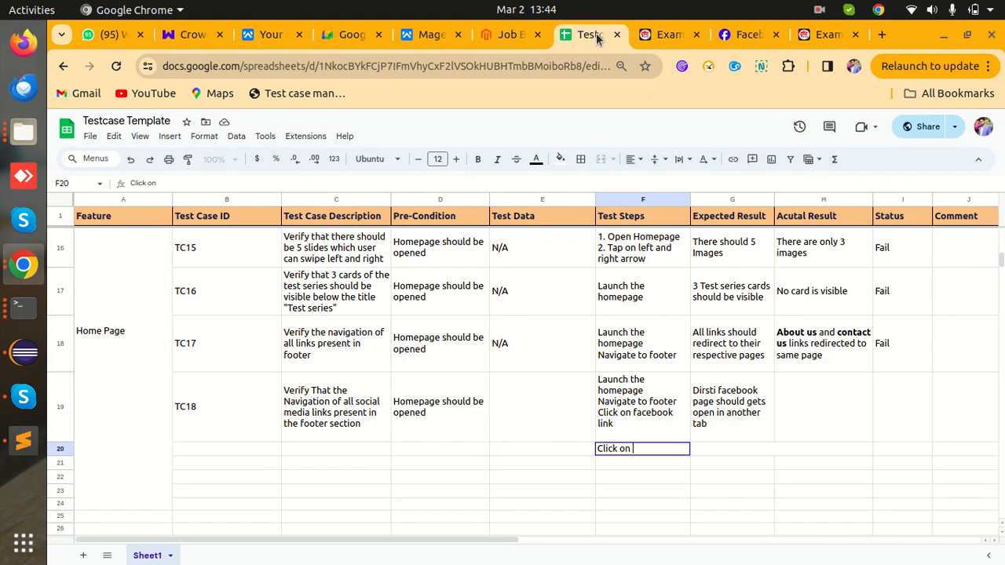
pyautogui.write('Youtube link')
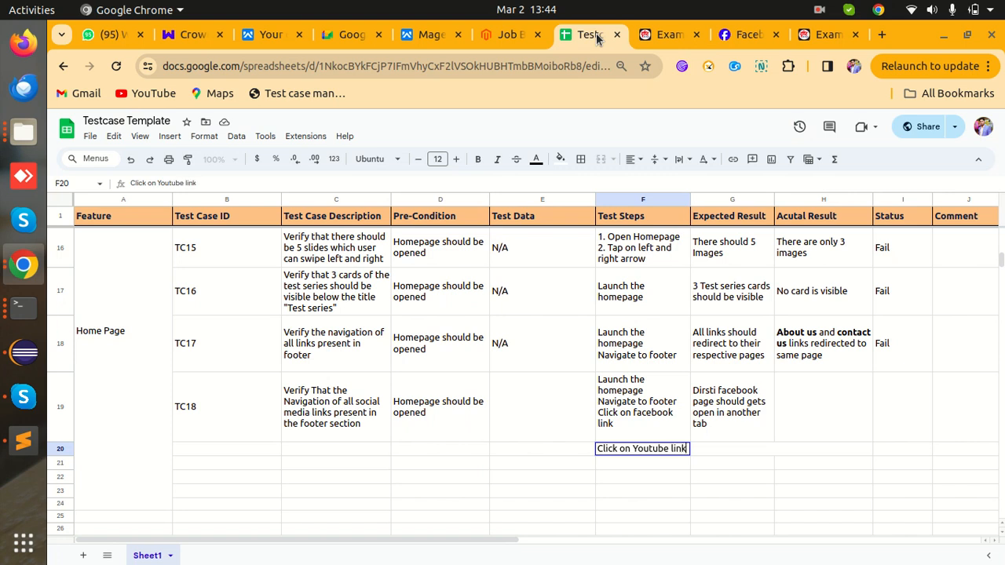
pyautogui.press('Tab')
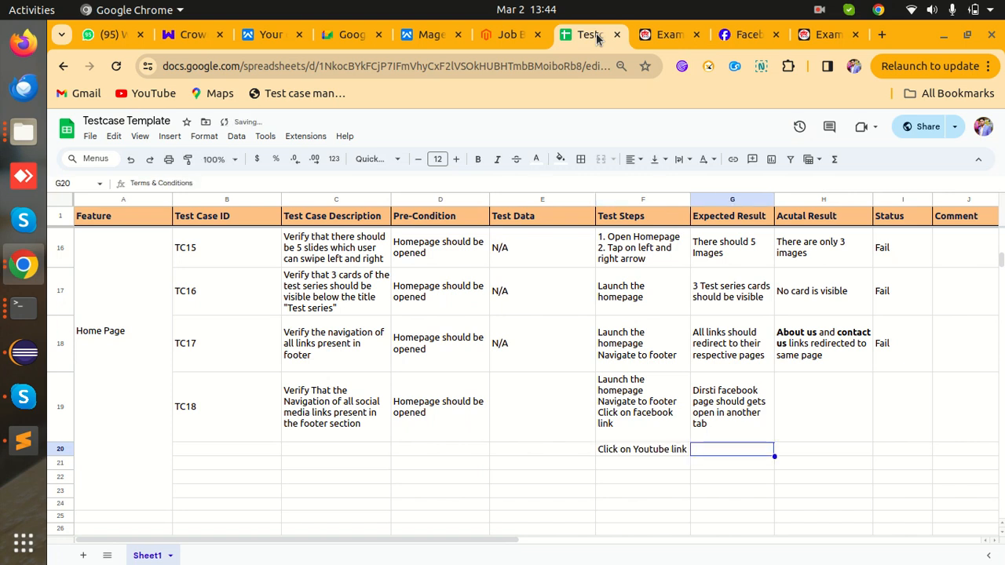
# - Copy TC18's expected result into H19 as its actual result and mark the status pass
pyautogui.click(813, 413)
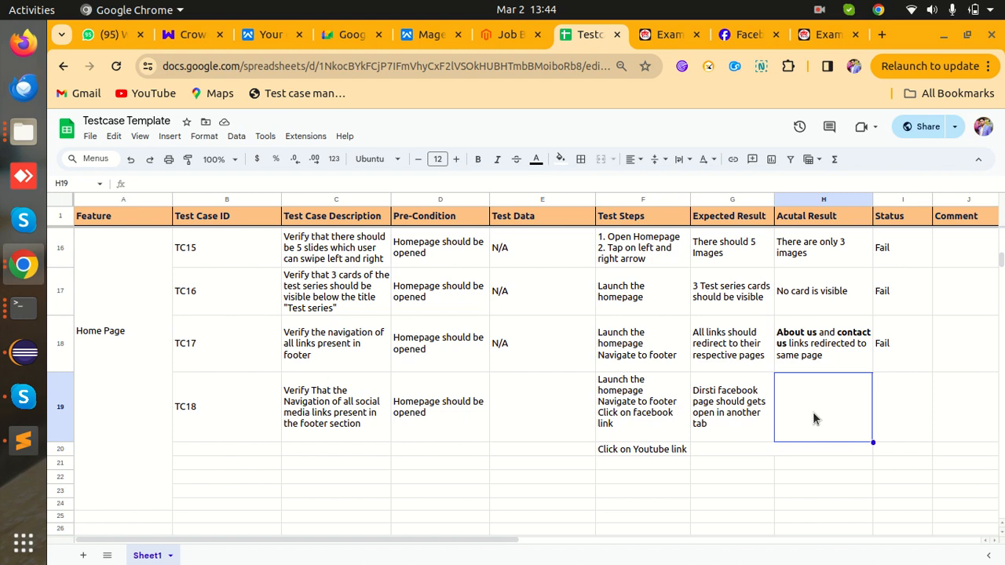
pyautogui.click(749, 410)
pyautogui.hotkey('ctrl', 'c')
pyautogui.click(815, 403)
pyautogui.hotkey('ctrl', 'v')
pyautogui.click(916, 406)
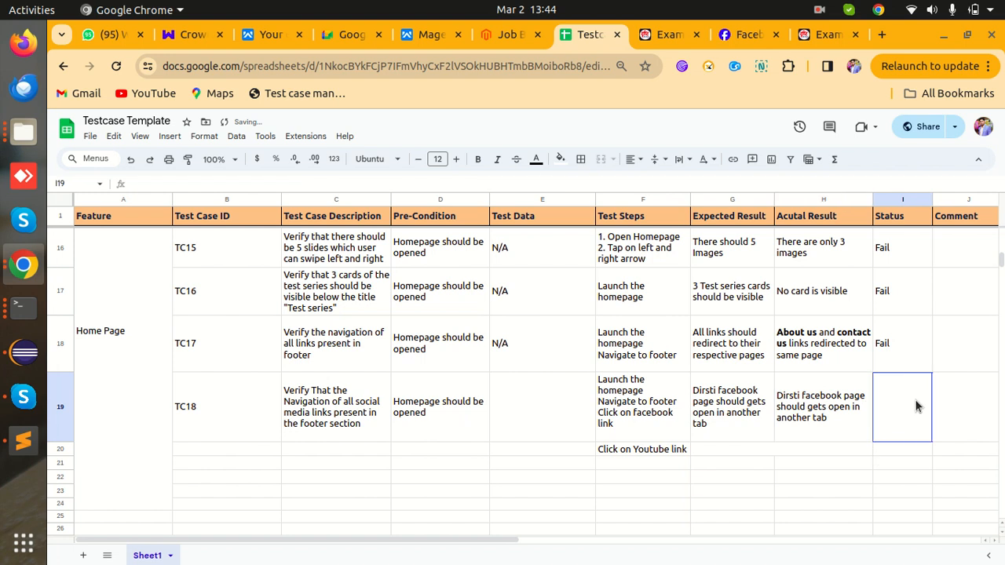
pyautogui.write('pass')
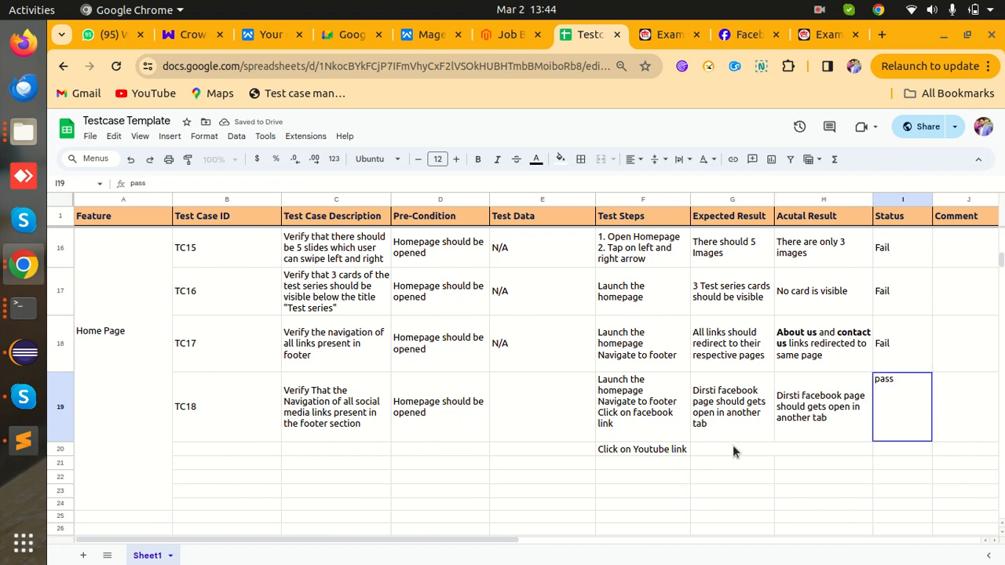
pyautogui.click(665, 450)
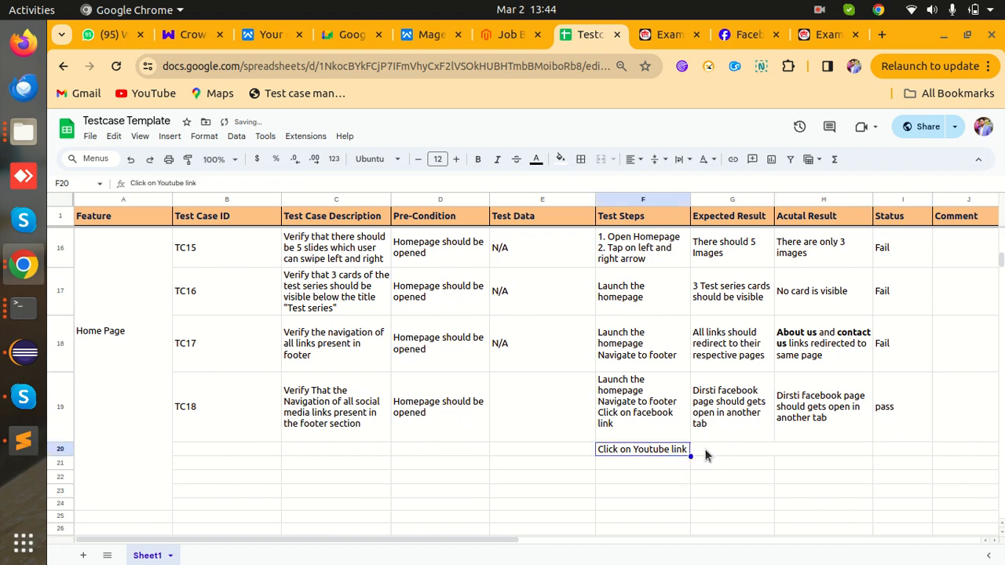
# - Copy the expected result into G20, replacing 'facebook' with 'youtybe'
pyautogui.click(706, 452)
pyautogui.click(727, 428)
pyautogui.hotkey('ctrl', 'c')
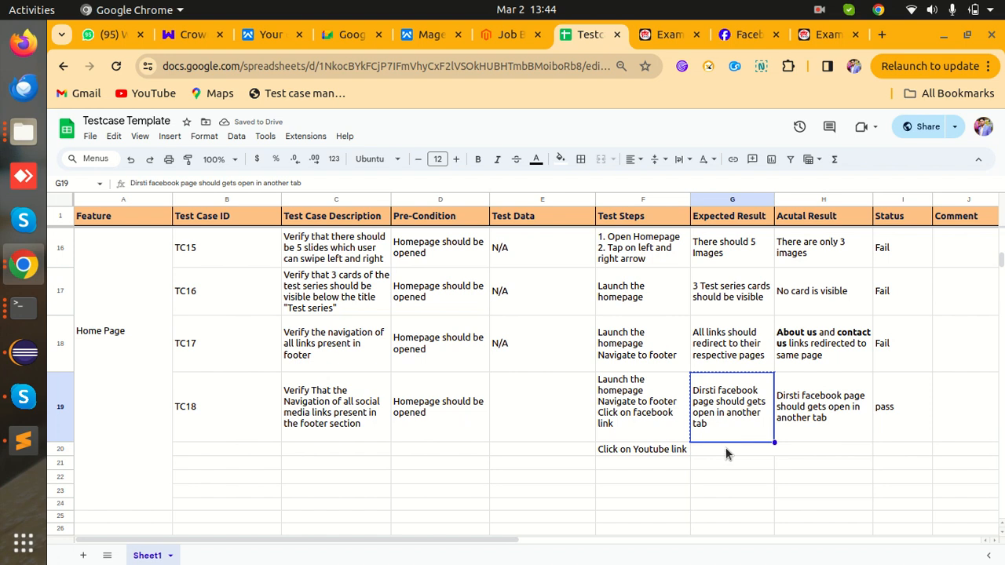
pyautogui.click(726, 454)
pyautogui.hotkey('ctrl', 'v')
pyautogui.click(662, 469)
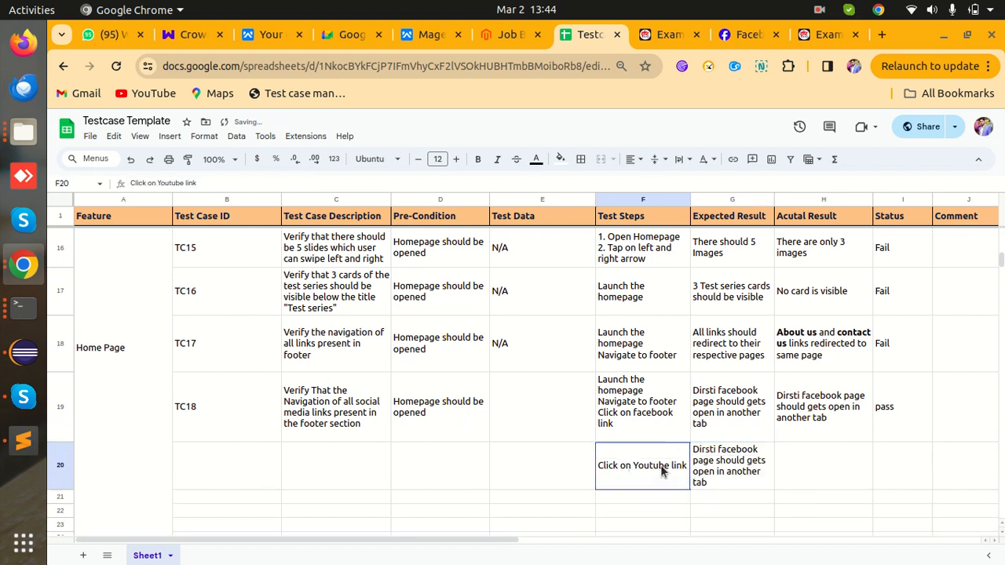
pyautogui.doubleClick(742, 453)
pyautogui.moveTo(759, 449); pyautogui.dragTo(712, 446)
pyautogui.press('BackSpace')
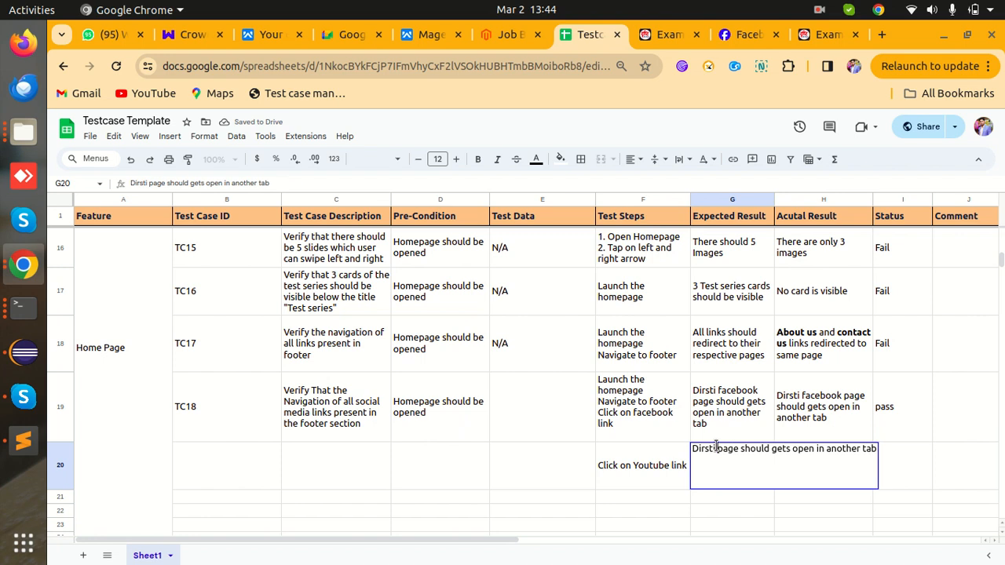
pyautogui.write('youtyb')
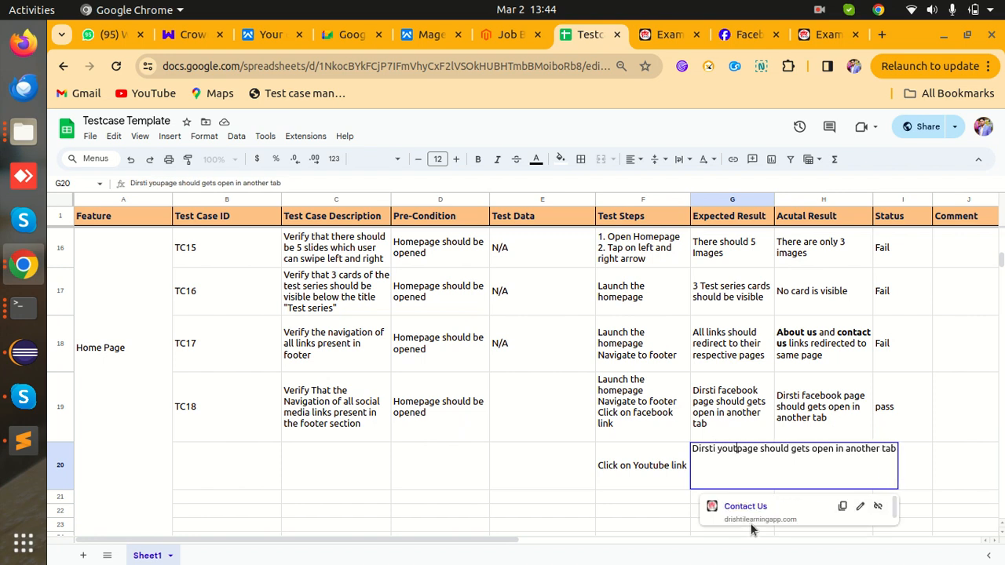
pyautogui.write('e')
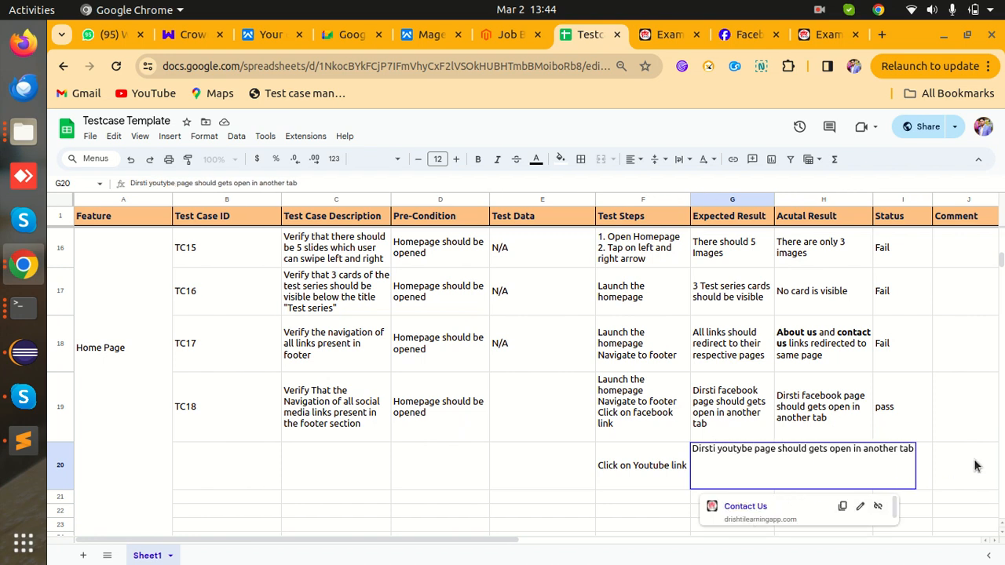
pyautogui.click(945, 468)
# - Copy row 20's expected result into H20 as its actual result
pyautogui.click(757, 460)
pyautogui.hotkey('ctrl', 'c')
pyautogui.click(792, 470)
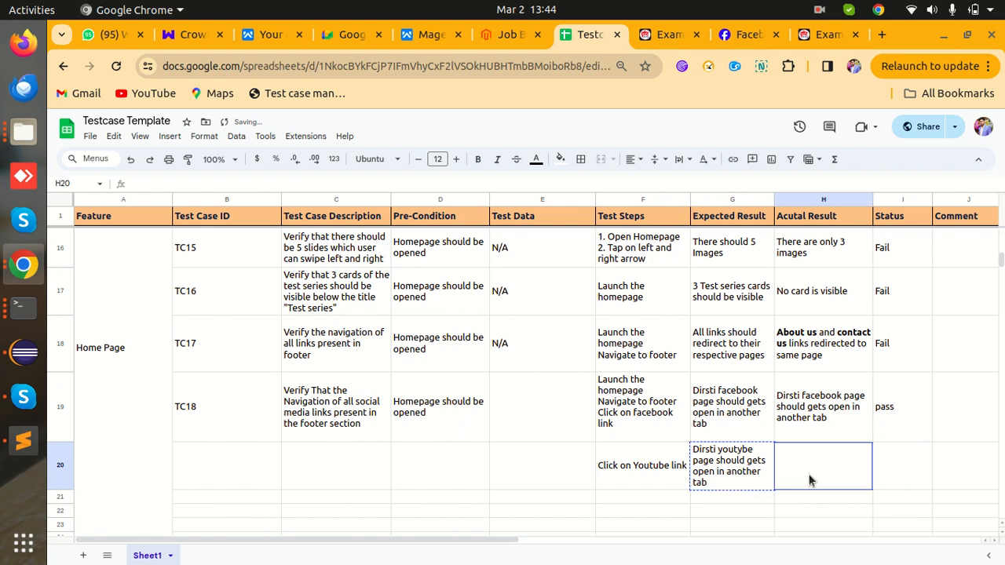
pyautogui.hotkey('ctrl', 'v')
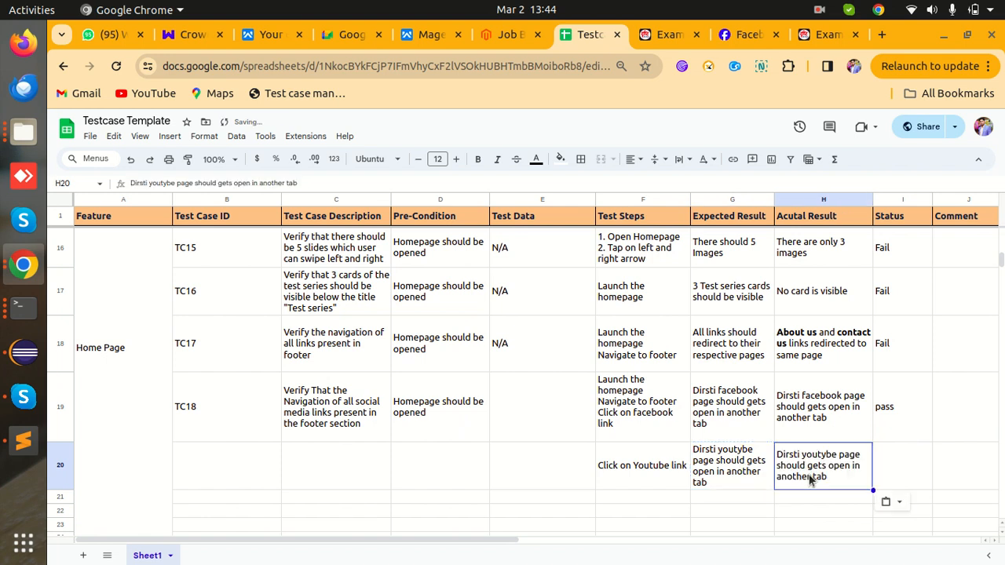
pyautogui.click(658, 35)
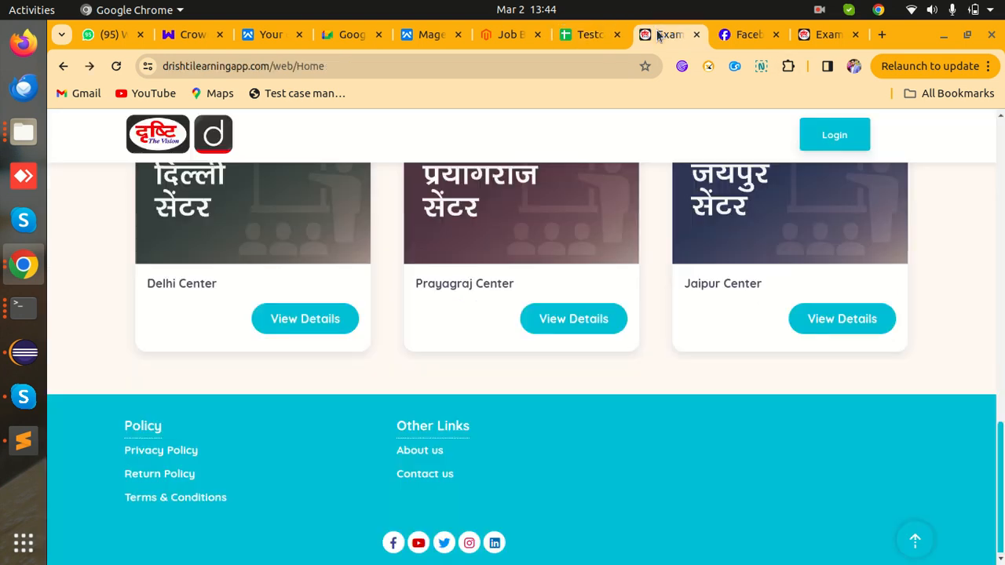
# - Open the footer YouTube link to the Drishti IAS channel and pause its preview video
pyautogui.click(419, 545)
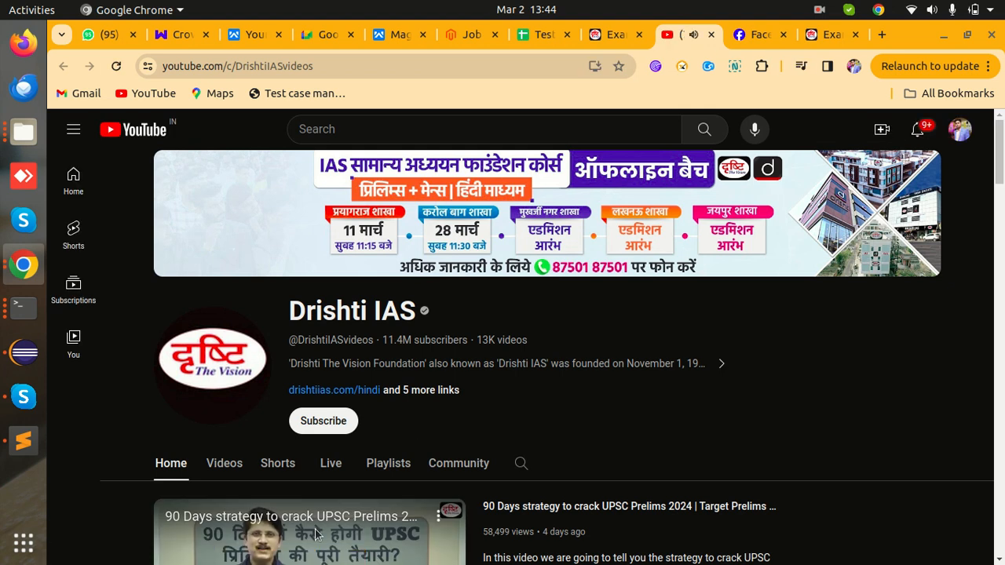
pyautogui.scroll(-3, 355, 507)
pyautogui.click(332, 467)
pyautogui.click(560, 36)
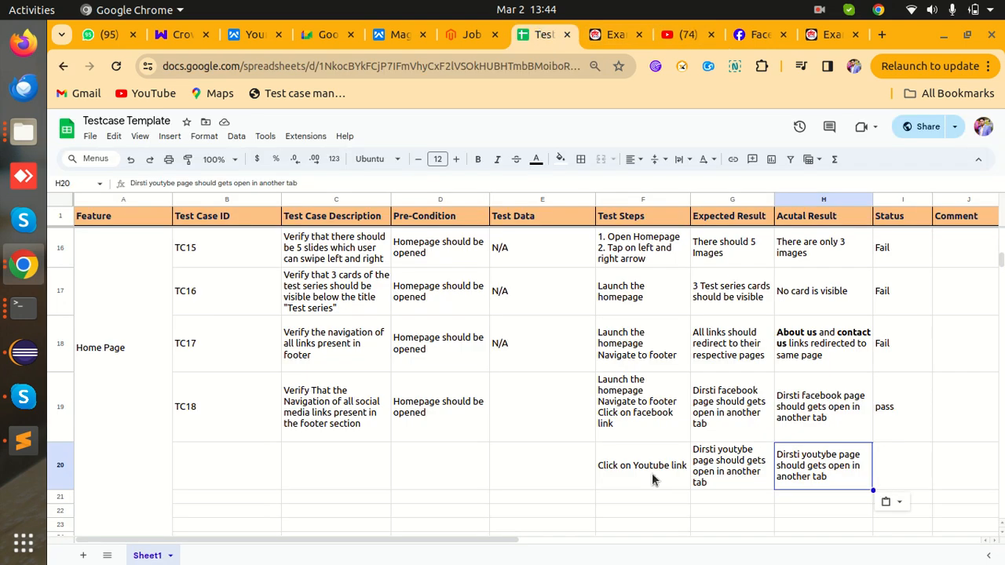
# - Make row 21 taller and enter the test step 'Click on Twitter link' in F21
pyautogui.click(636, 498)
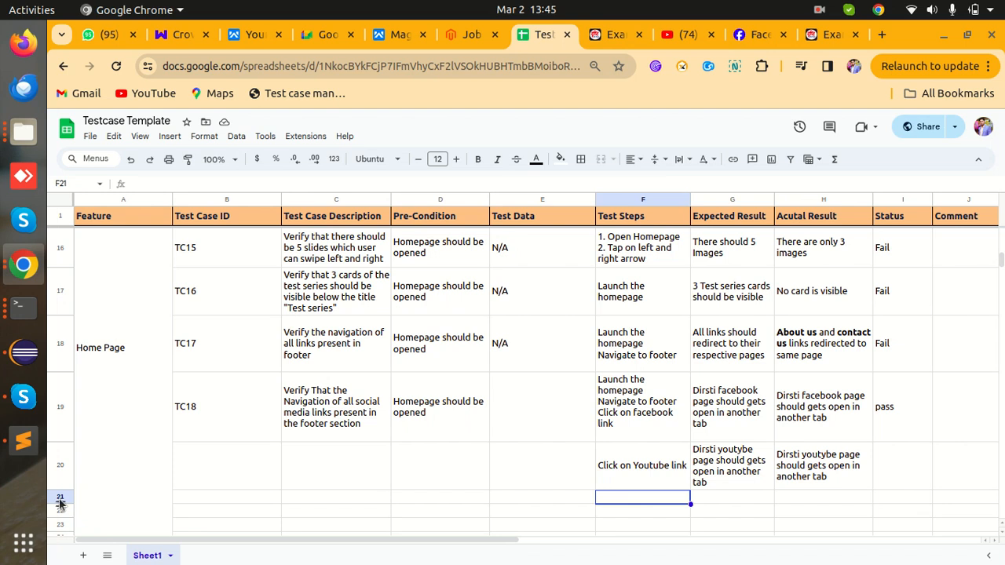
pyautogui.moveTo(60, 503); pyautogui.dragTo(60, 519)
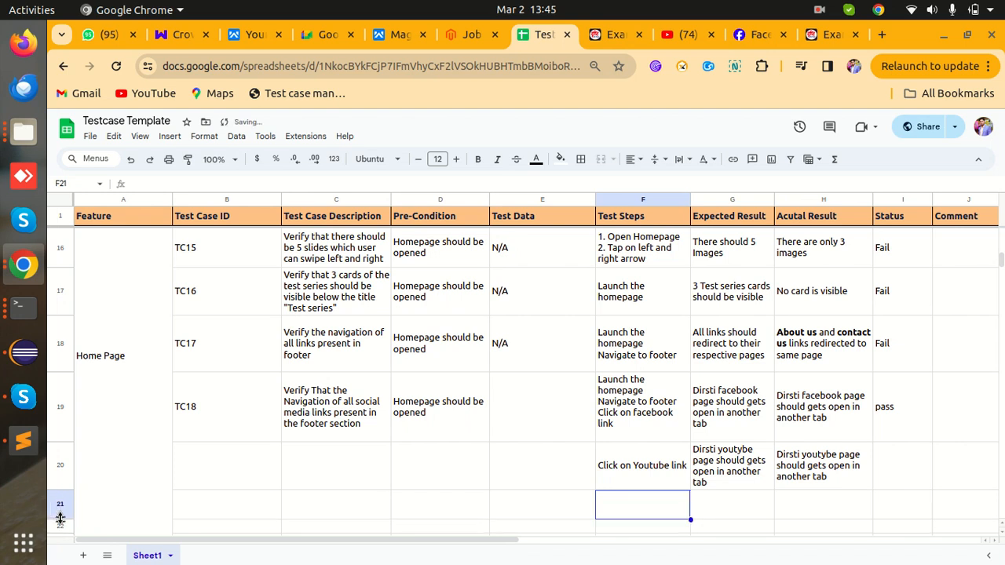
pyautogui.scroll(-1, 210, 451)
pyautogui.write('C')
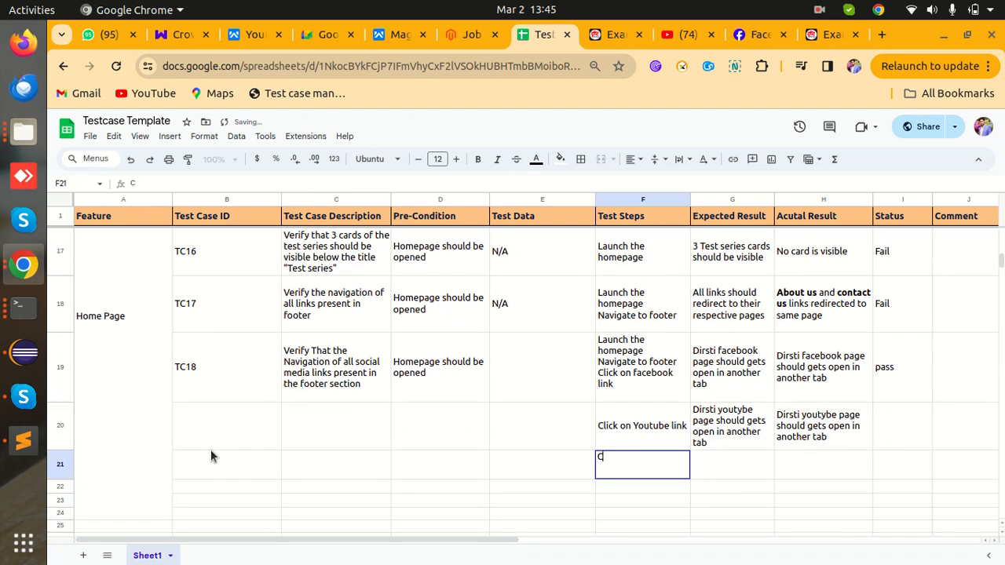
pyautogui.write('lick on')
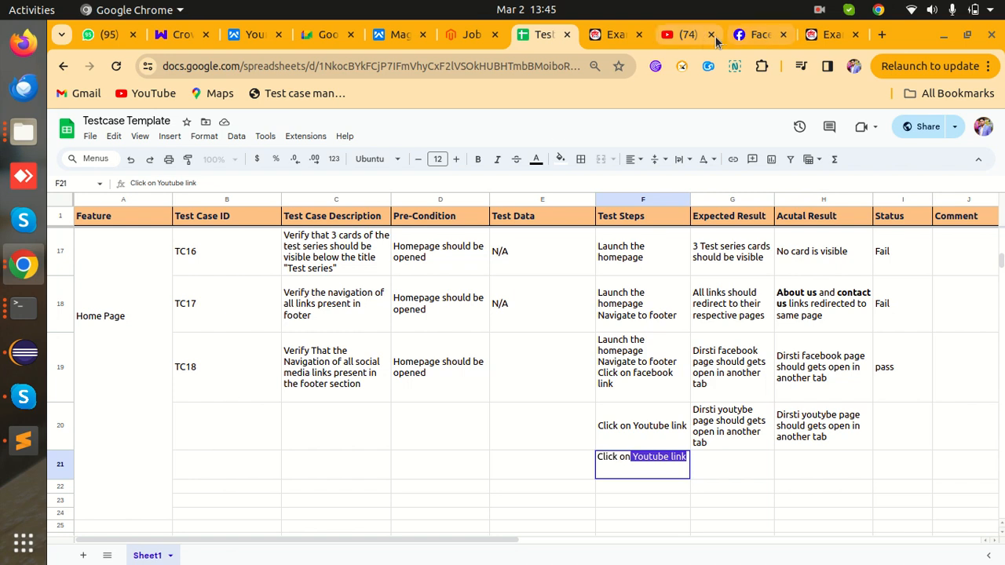
pyautogui.click(817, 34)
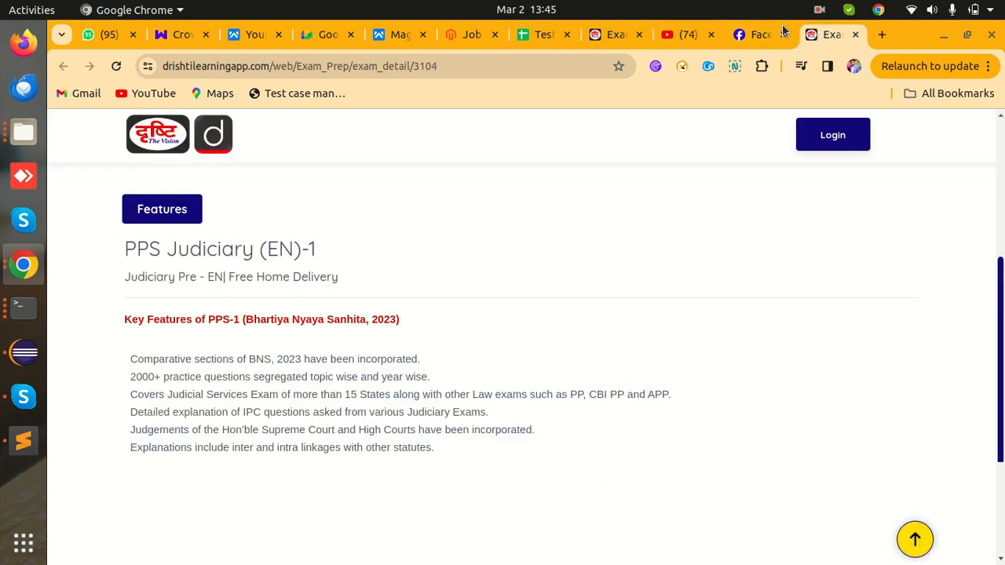
pyautogui.click(603, 34)
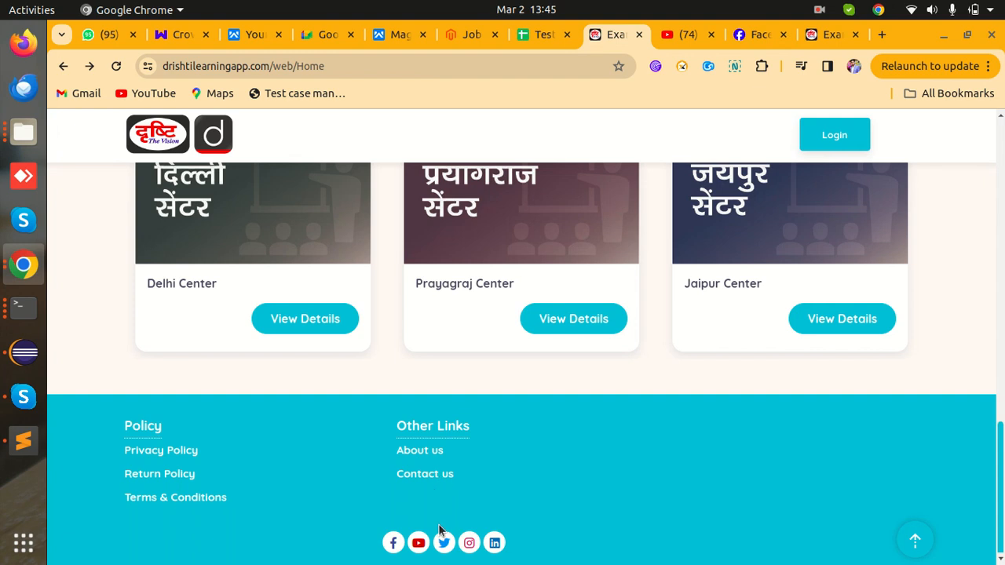
pyautogui.click(751, 35)
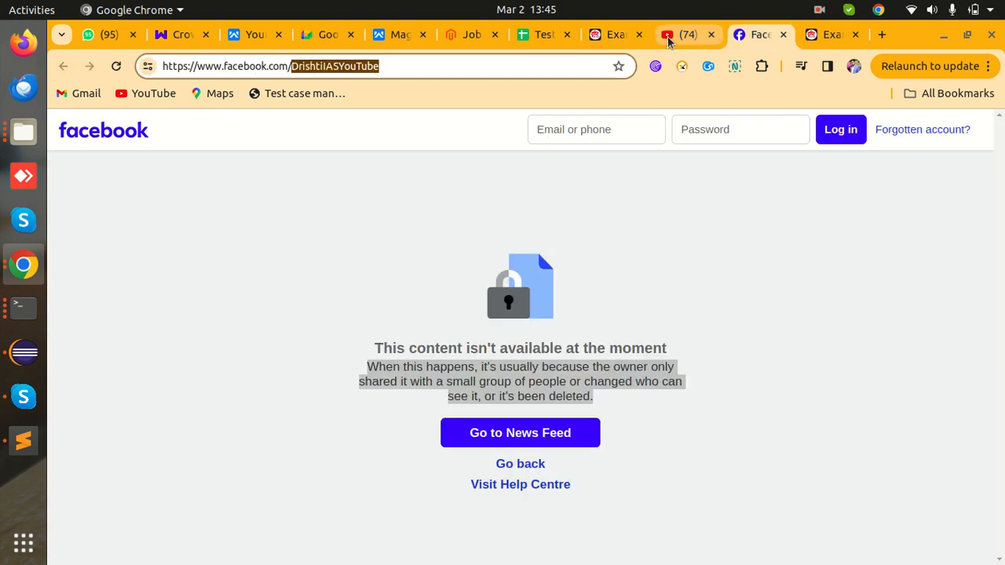
pyautogui.click(540, 34)
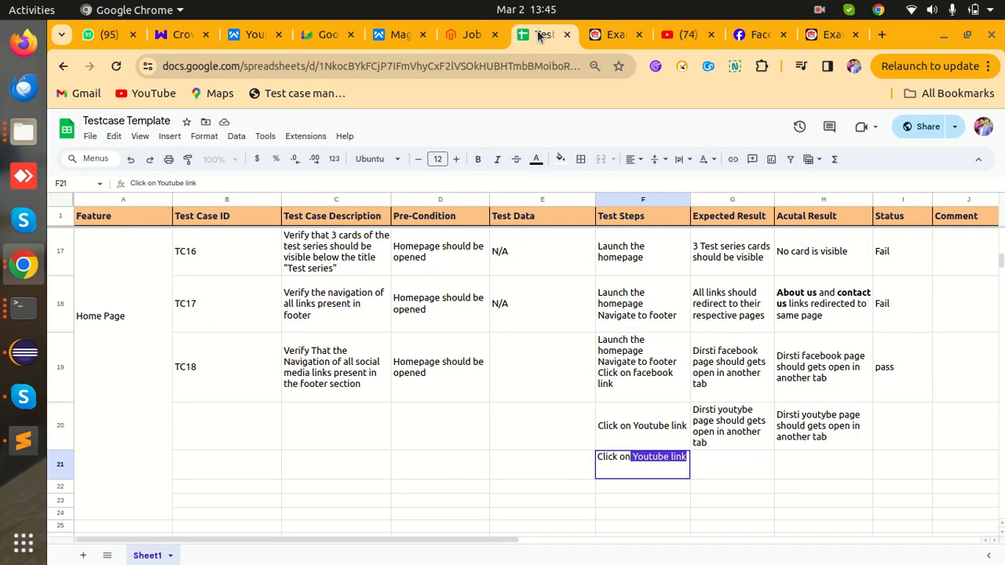
pyautogui.write('Twitte')
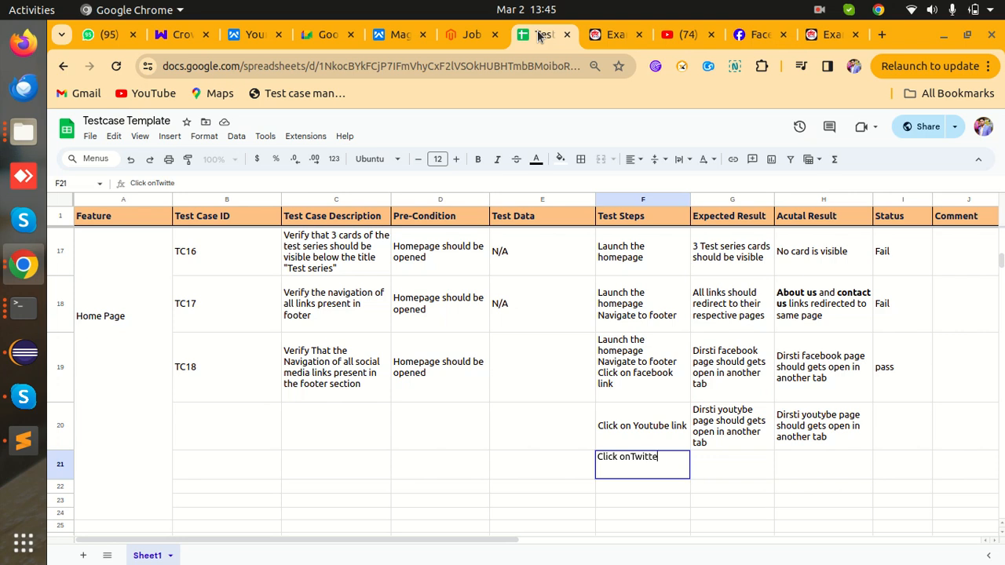
pyautogui.write('r link')
pyautogui.press('Tab')
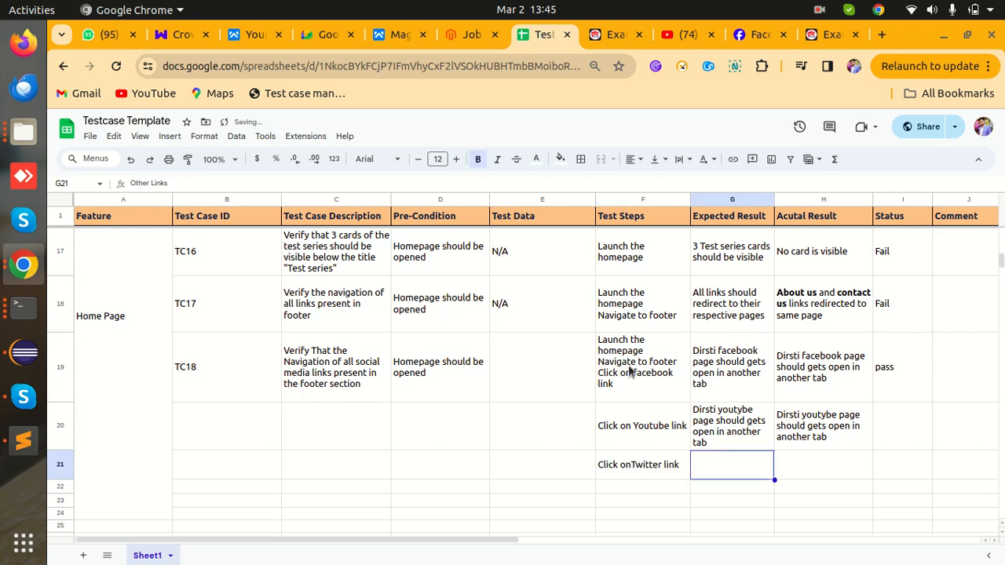
pyautogui.doubleClick(633, 462)
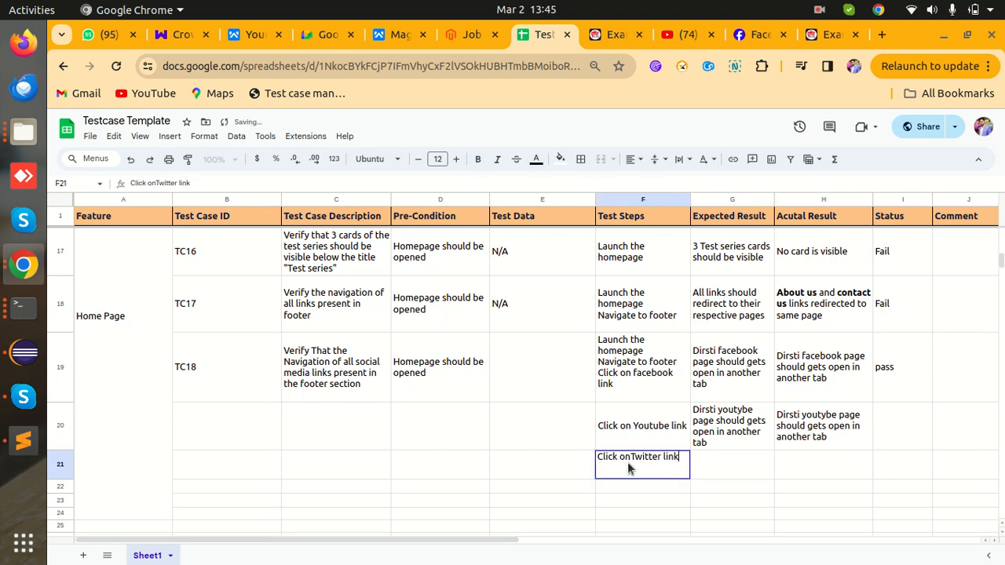
# - Copy G20's expected result into G21, replace 'youtybe' with 'Twitter account', and enlarge row 21
pyautogui.click(702, 439)
pyautogui.hotkey('ctrl', 'c')
pyautogui.click(721, 470)
pyautogui.hotkey('ctrl', 'v')
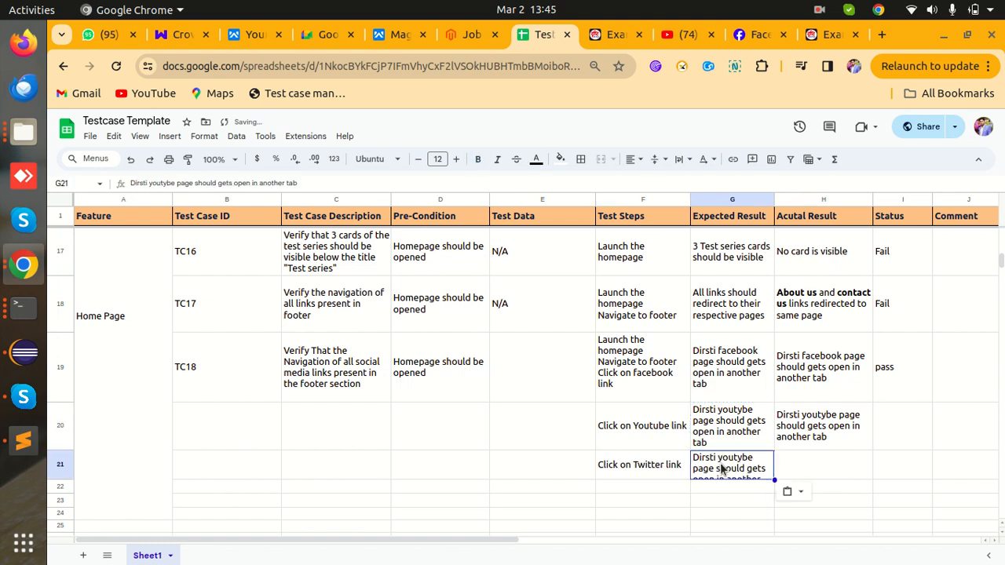
pyautogui.doubleClick(732, 457)
pyautogui.doubleClick(732, 457)
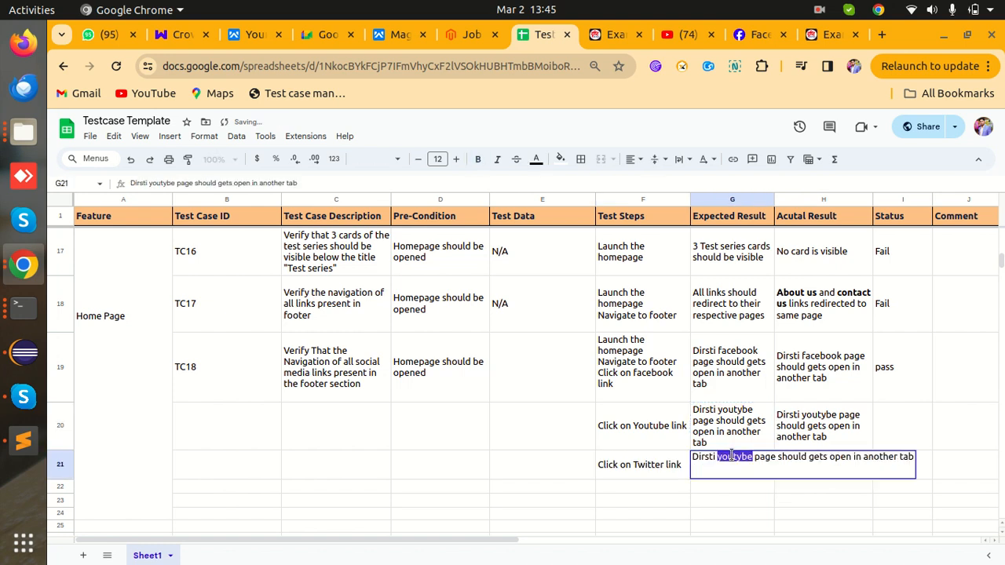
pyautogui.write('Twitter ')
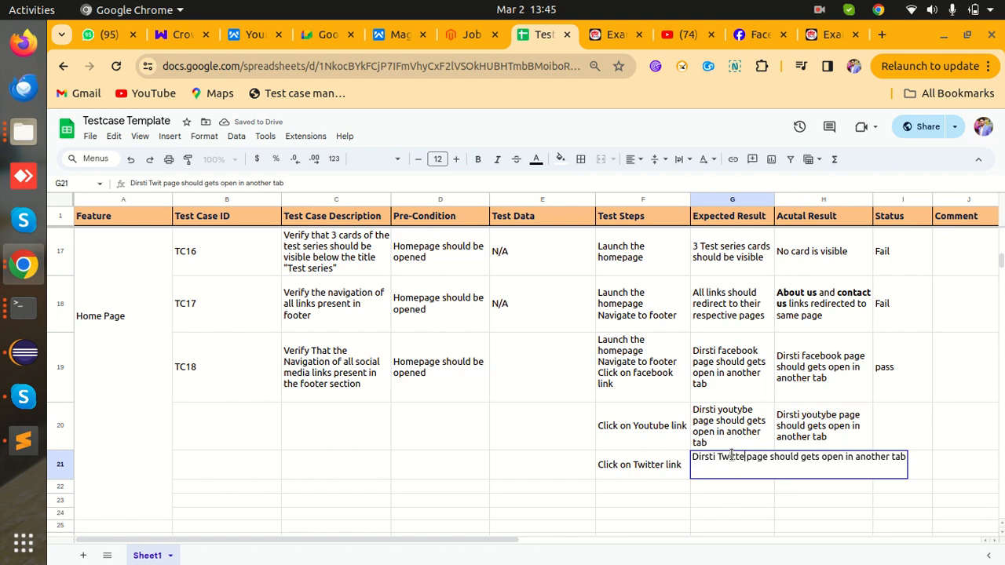
pyautogui.write('account')
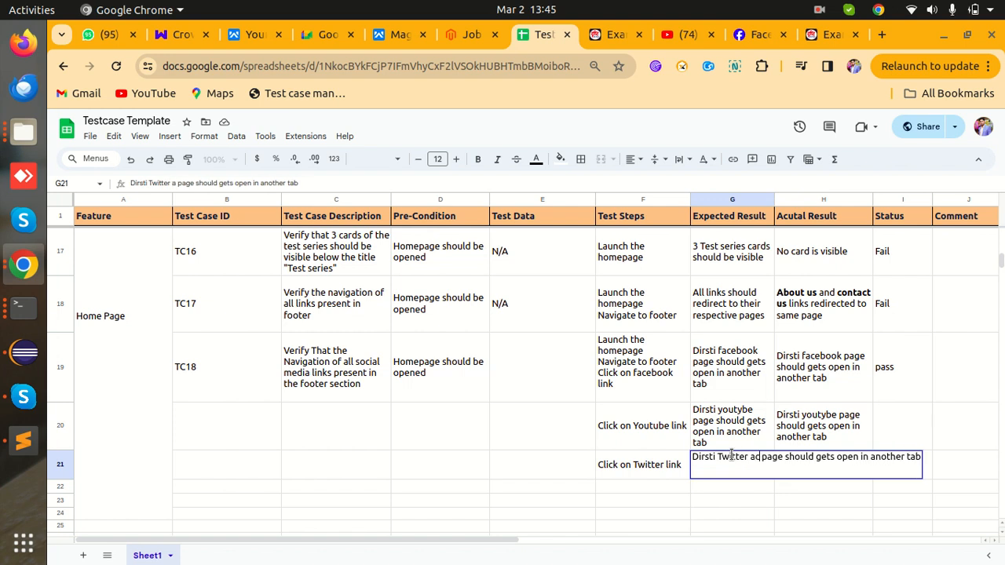
pyautogui.press('Tab')
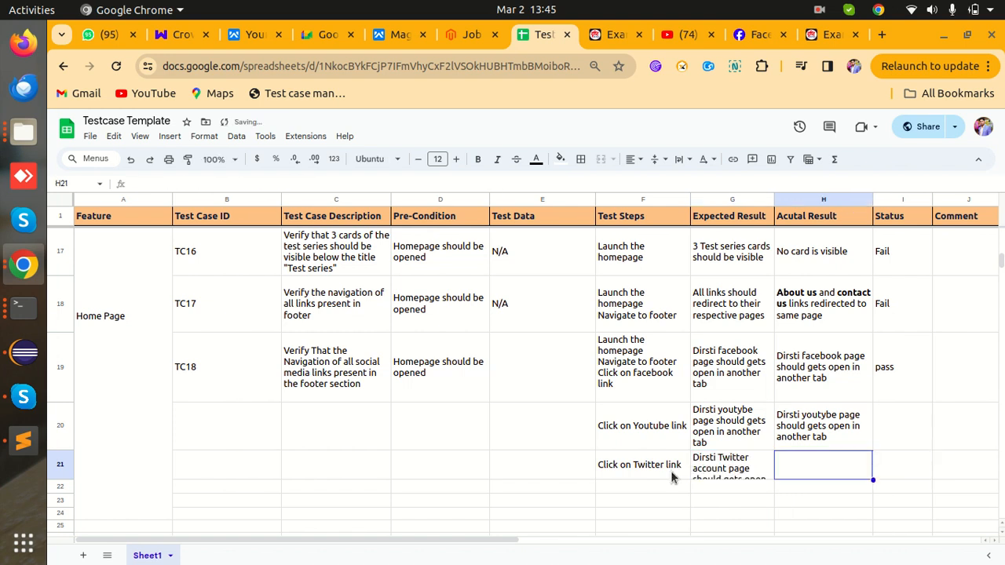
pyautogui.moveTo(60, 480); pyautogui.dragTo(60, 497)
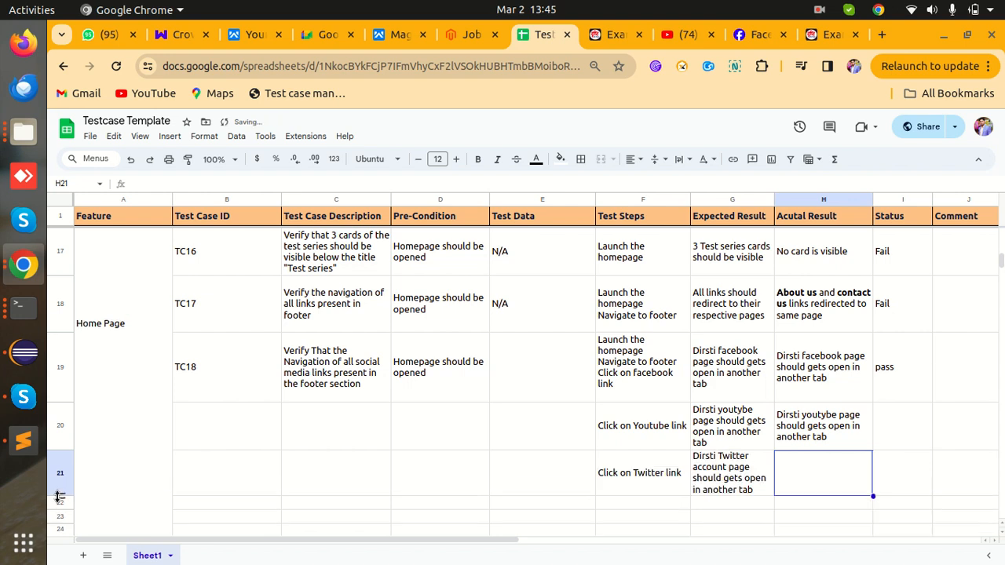
# - Follow the Drishti footer's Twitter link, see that the DrishtiVideos account doesn't exist, and go back
pyautogui.click(616, 35)
pyautogui.click(444, 537)
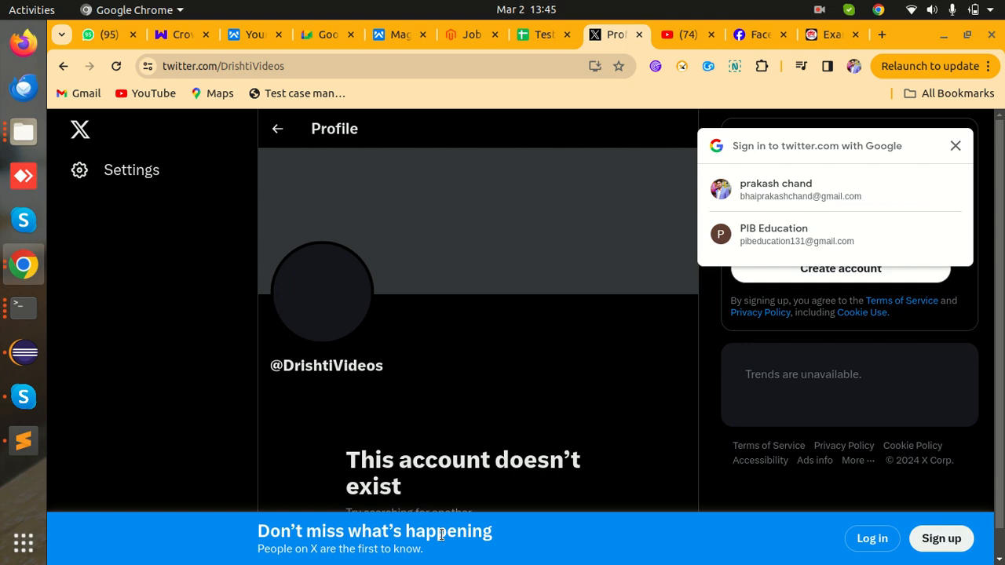
pyautogui.click(65, 67)
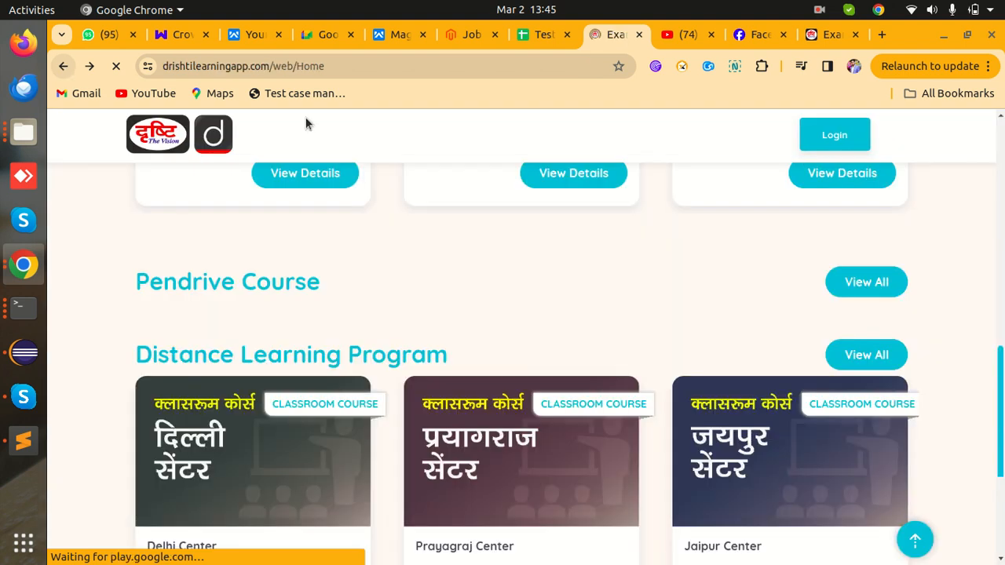
# - Test the footer Instagram link (drishtiias profile, same tab), return home, then try the footer LinkedIn link
pyautogui.scroll(-5, 405, 324)
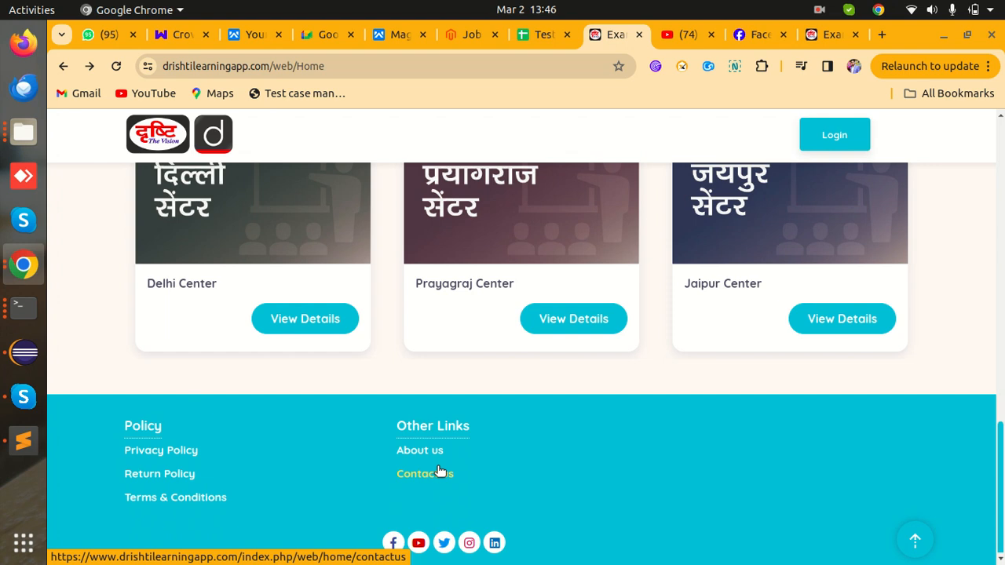
pyautogui.click(470, 545)
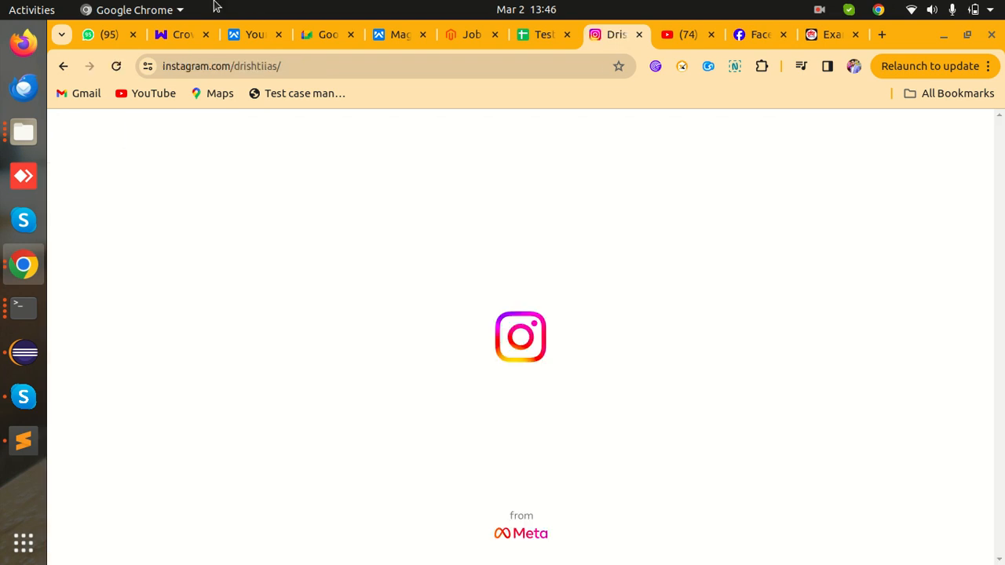
pyautogui.click(63, 66)
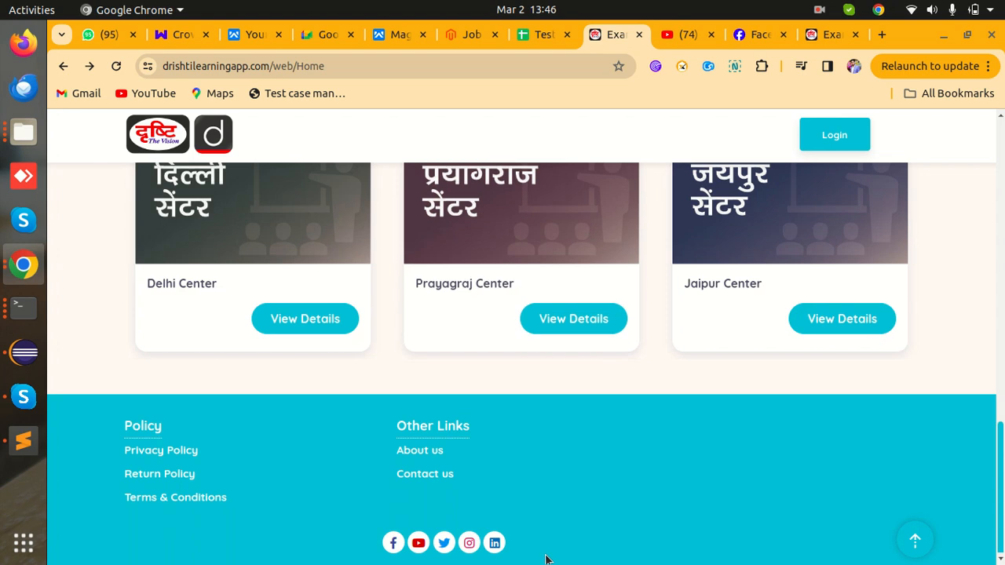
pyautogui.click(496, 550)
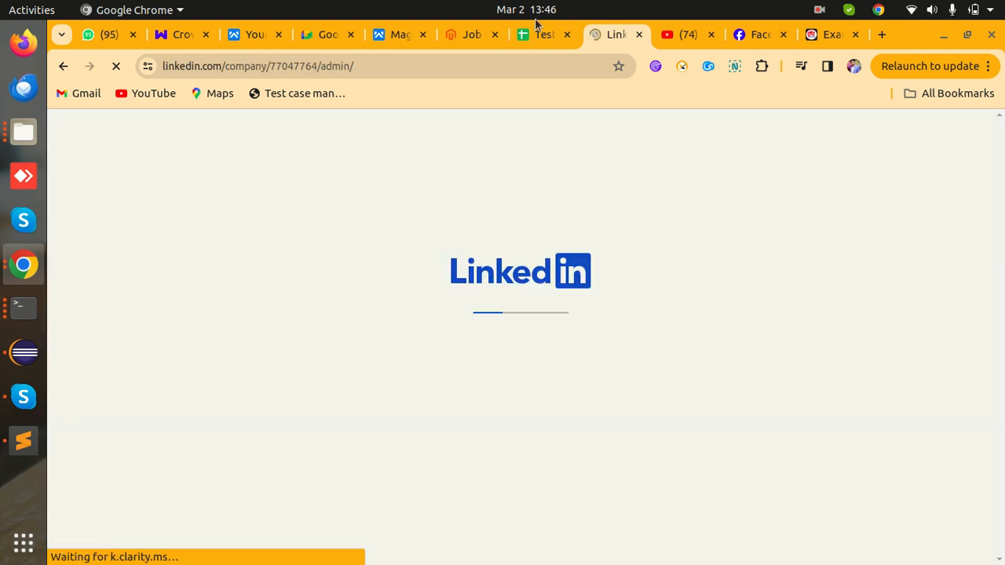
# - Enter 'Twitter account gets opend in same tab' as H21's actual result
pyautogui.click(539, 35)
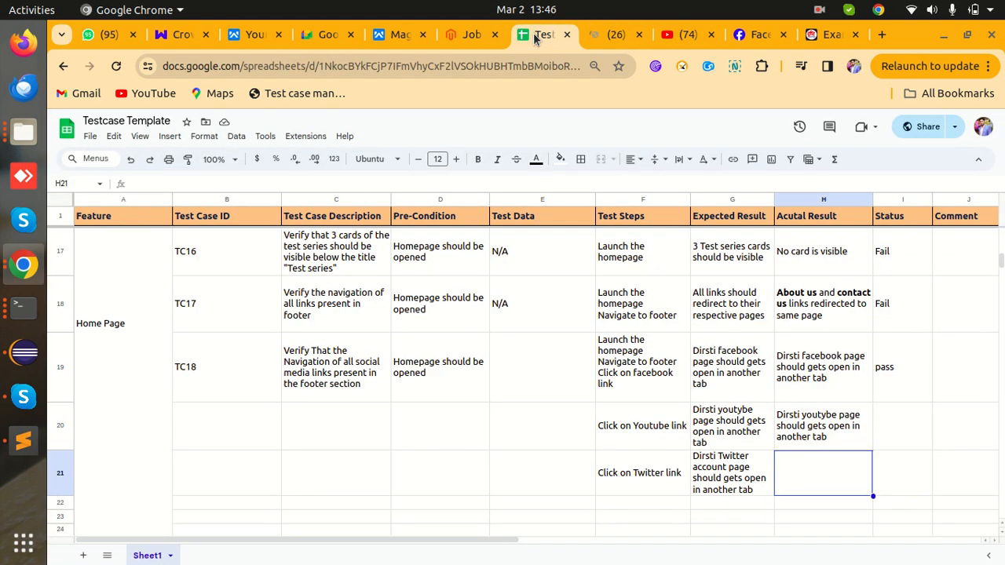
pyautogui.click(807, 473)
pyautogui.write('T')
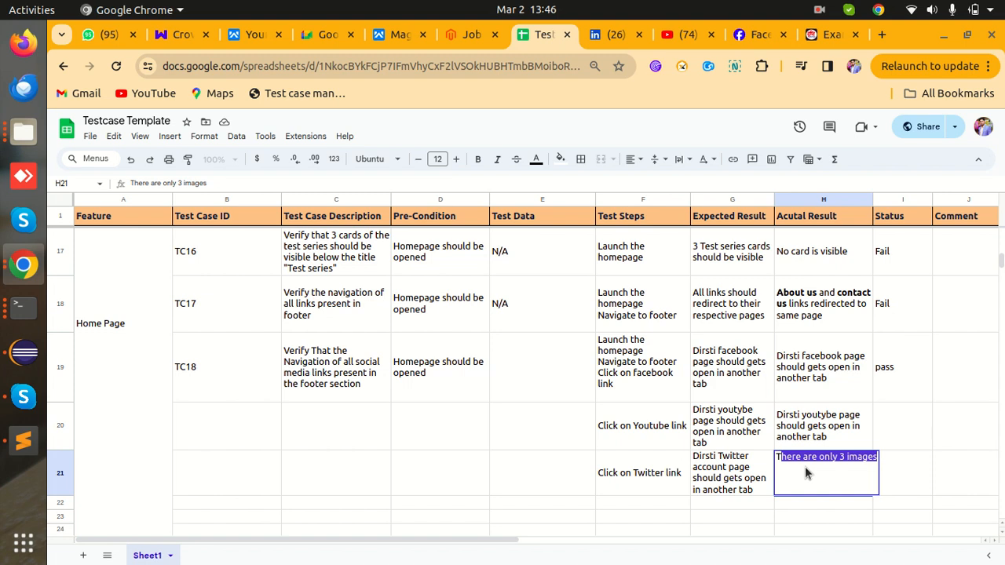
pyautogui.write('witter account ge')
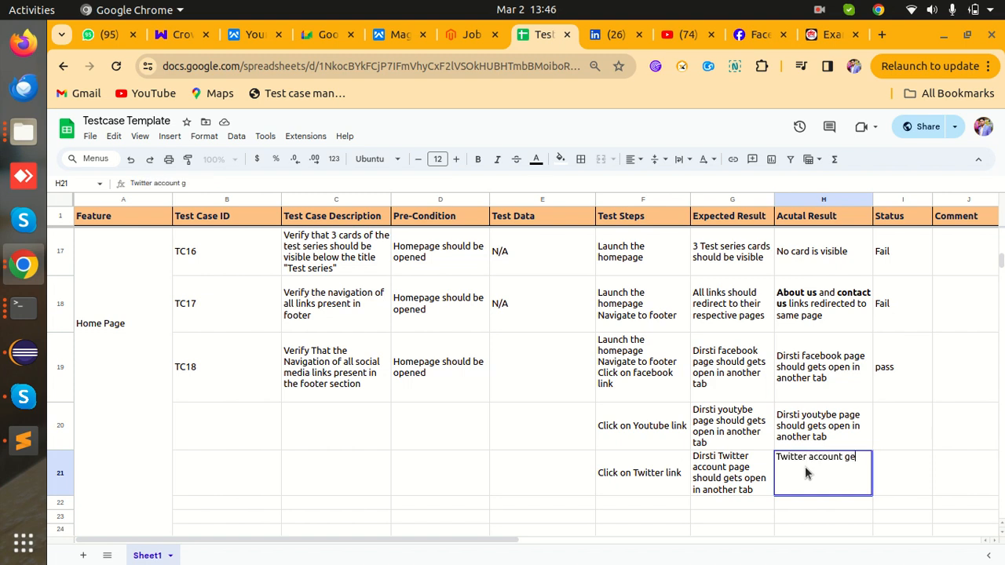
pyautogui.write('ts opend')
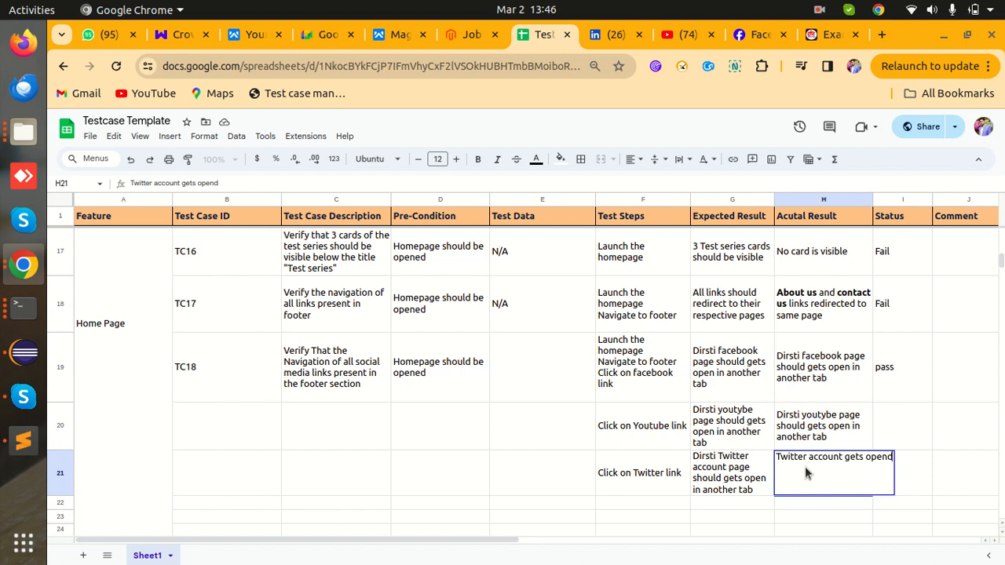
pyautogui.write(' in same tab')
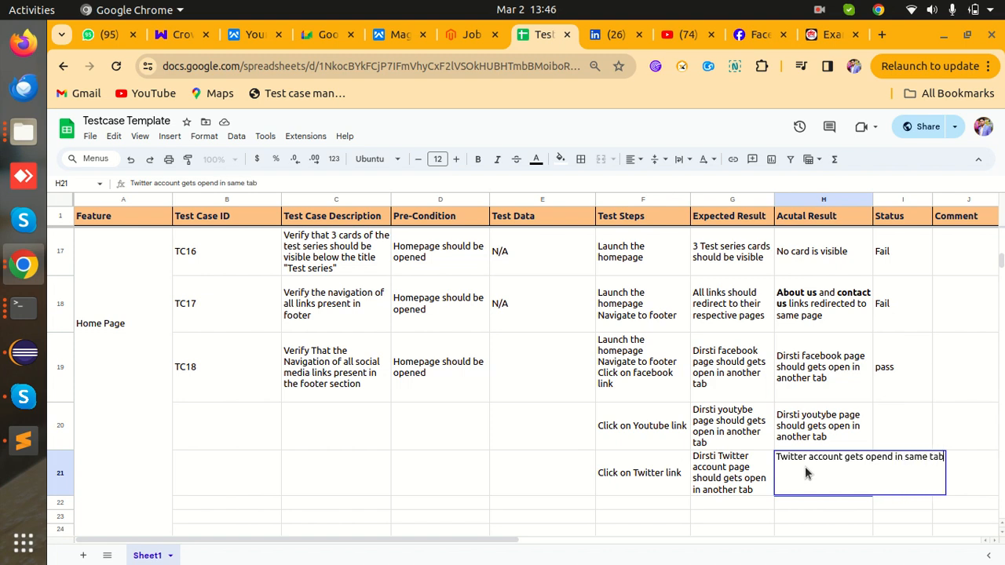
pyautogui.press('Tab')
# - Mark I20 and I21 as Fail, removing the lowercase f typed in I21
pyautogui.click(905, 447)
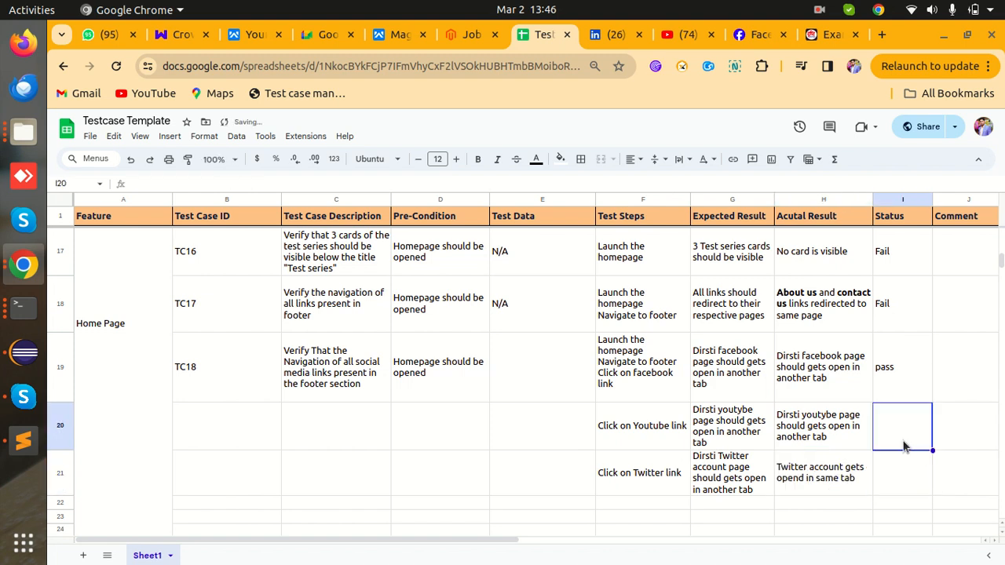
pyautogui.write('Fail')
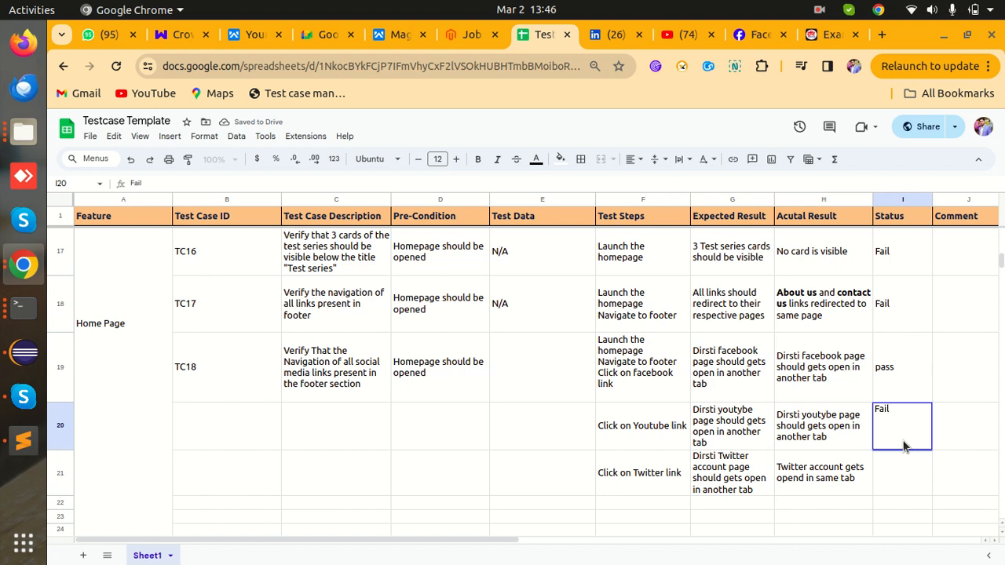
pyautogui.press('Return')
pyautogui.write('fail')
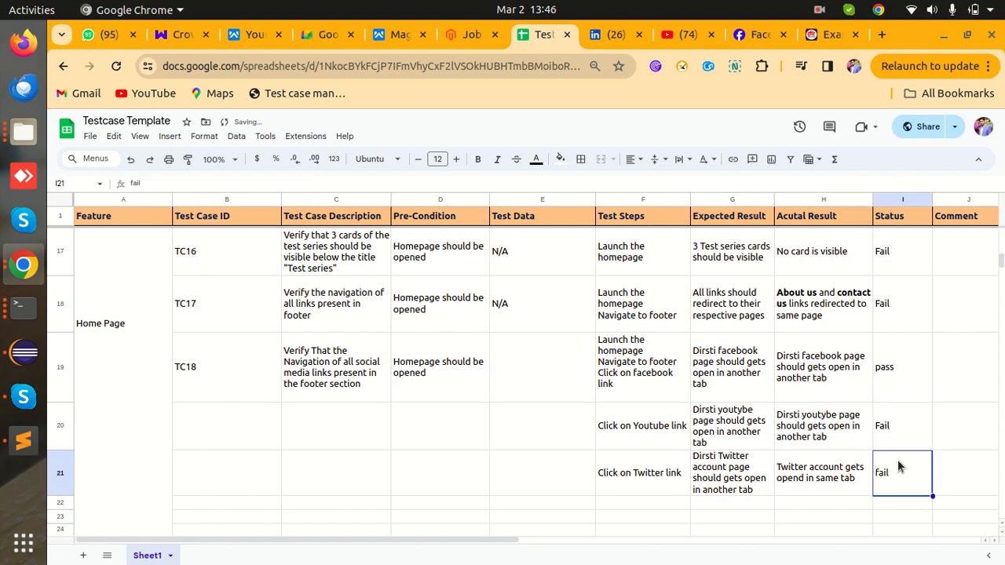
pyautogui.click(879, 457)
pyautogui.press('BackSpace')
# - Finish correcting I21 to 'Fail', then go from the LinkedIn tab back to the Drishti home page
pyautogui.write('F')
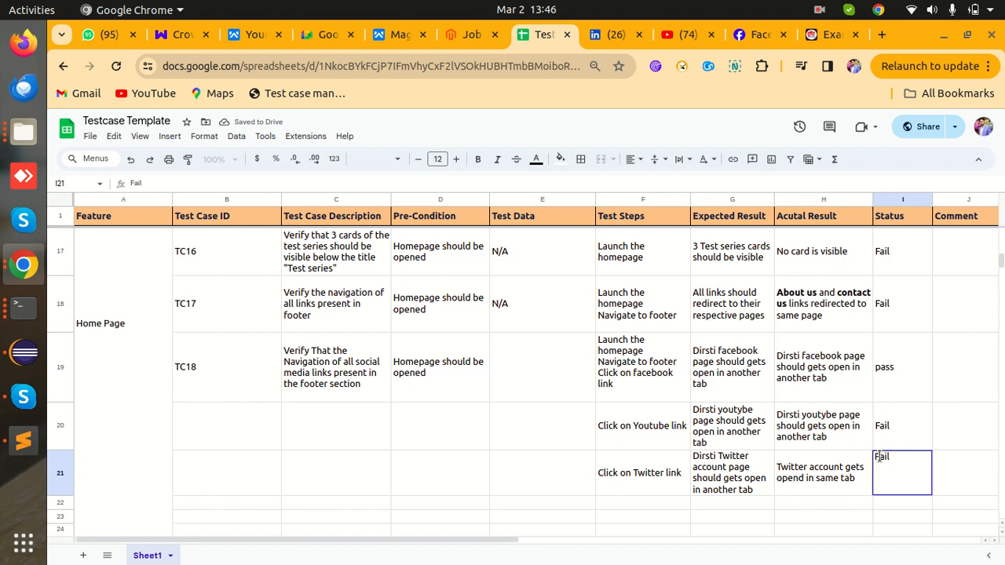
pyautogui.click(827, 34)
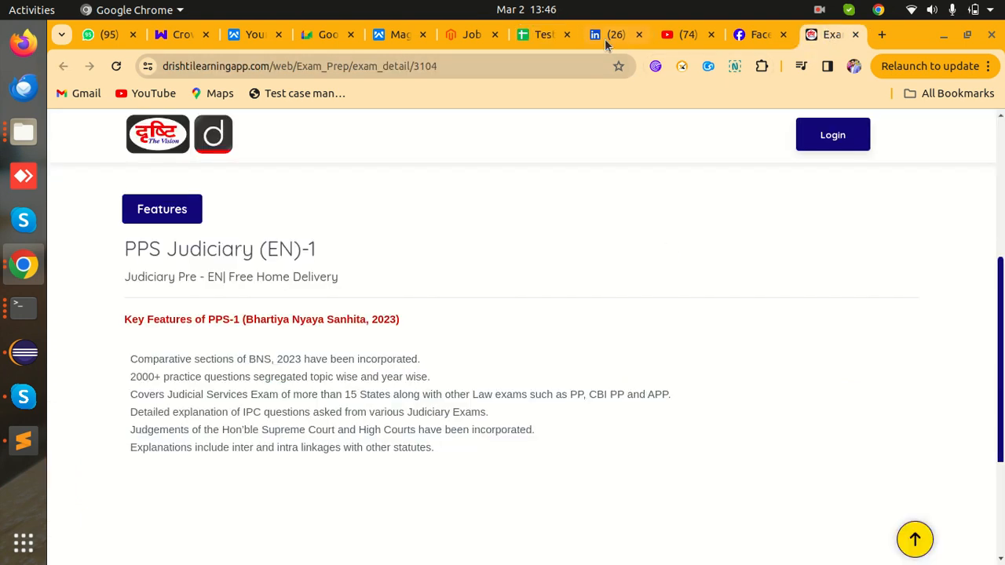
pyautogui.click(689, 33)
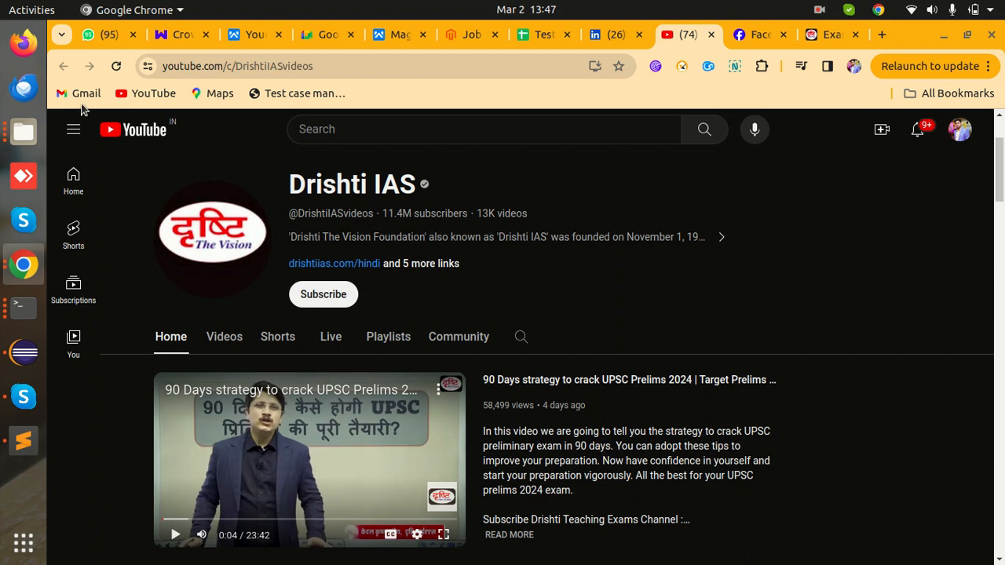
pyautogui.click(615, 35)
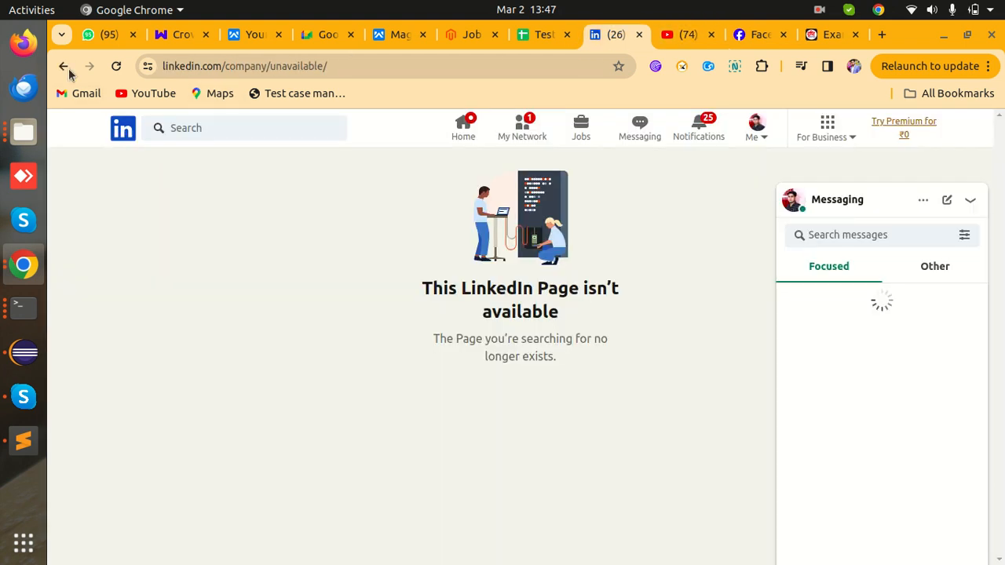
pyautogui.click(63, 66)
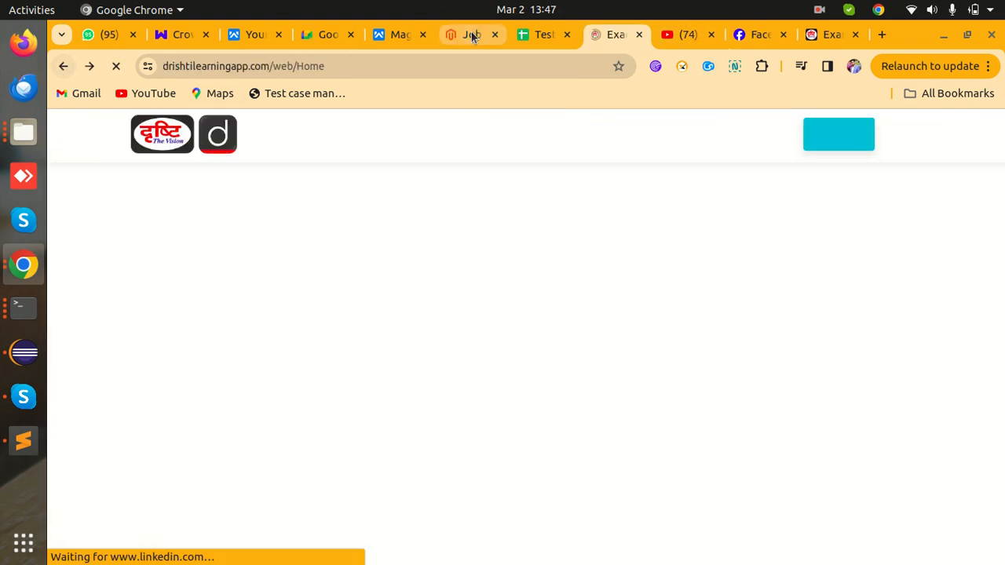
# - Reopen the footer LinkedIn link, confirm it reaches linkedin.com/company/unavailable, then return home
pyautogui.scroll(-5, 600, 267)
pyautogui.click(494, 543)
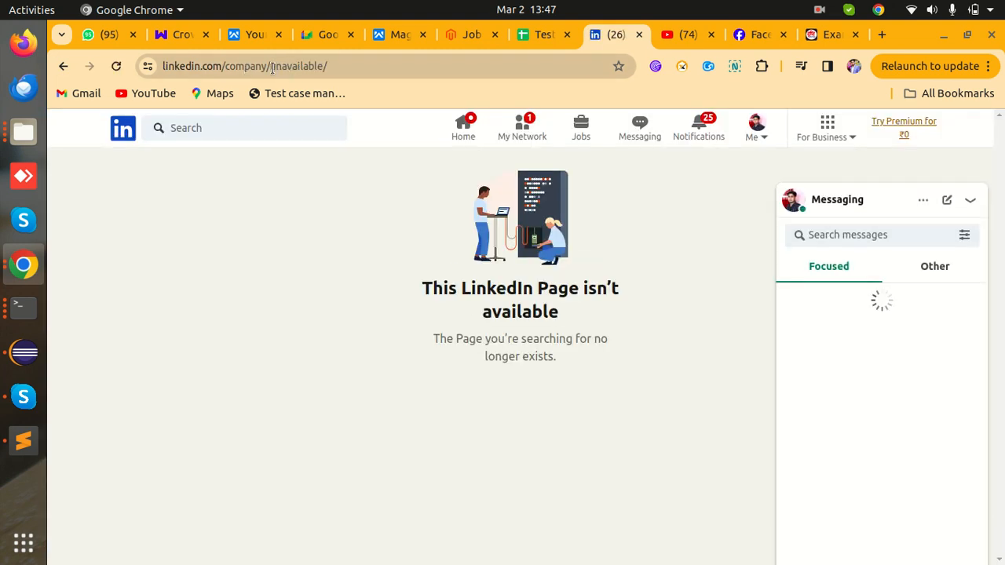
pyautogui.moveTo(272, 66); pyautogui.dragTo(323, 65)
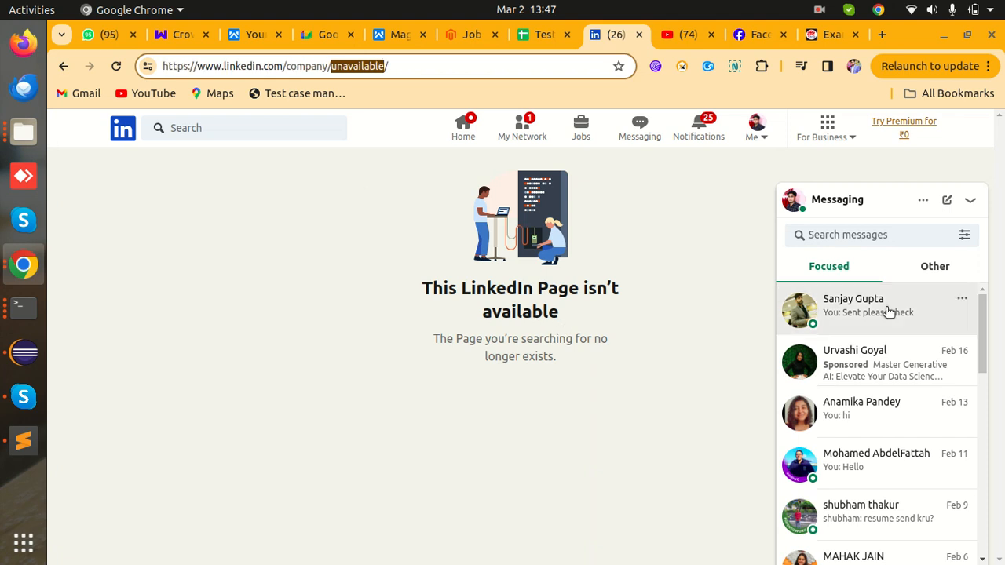
pyautogui.click(971, 201)
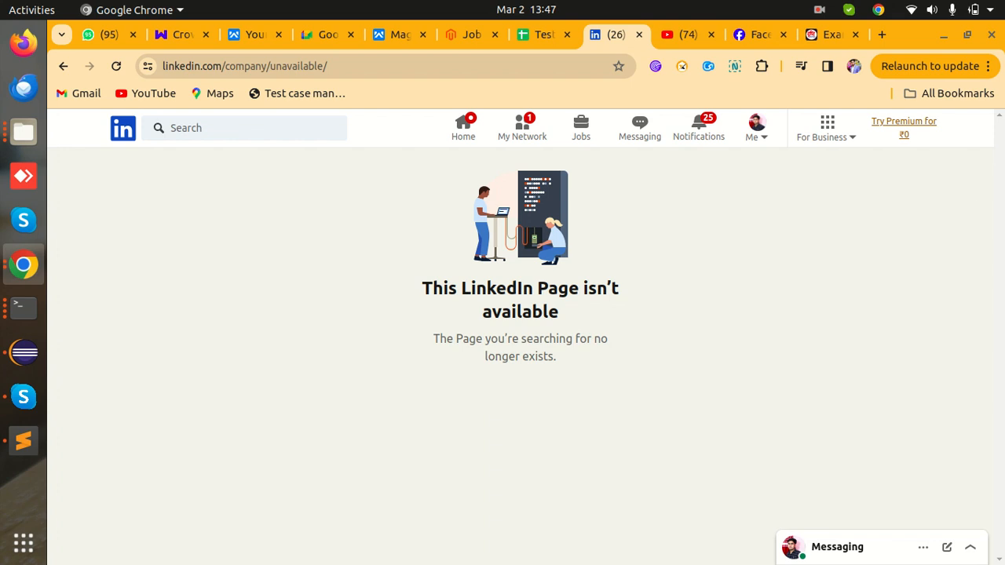
pyautogui.click(821, 39)
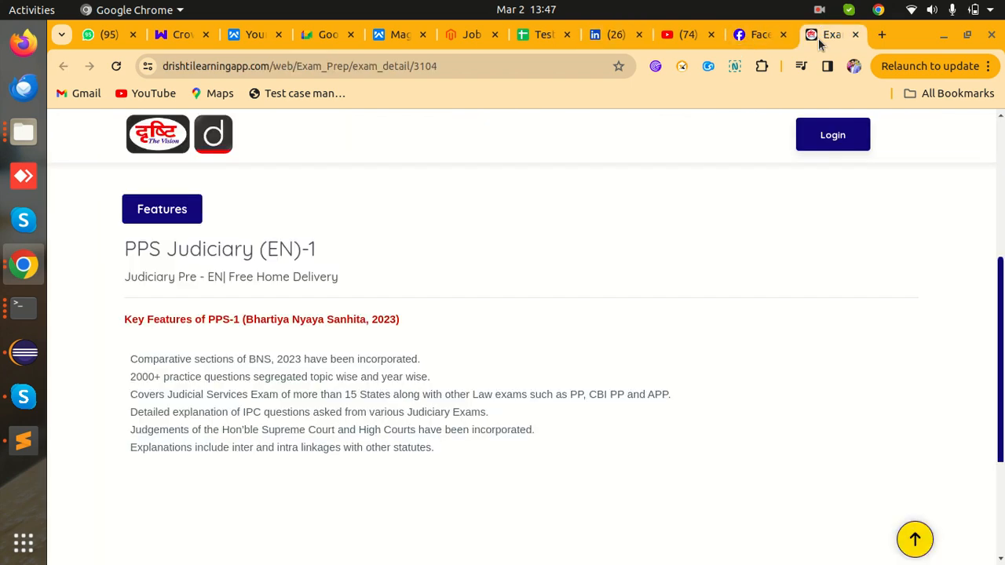
pyautogui.click(616, 35)
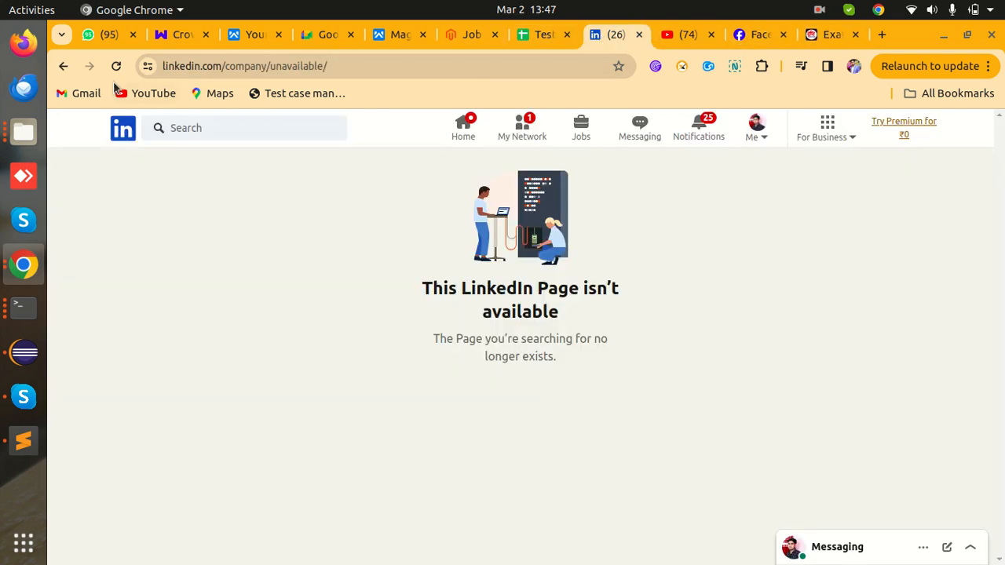
pyautogui.click(65, 68)
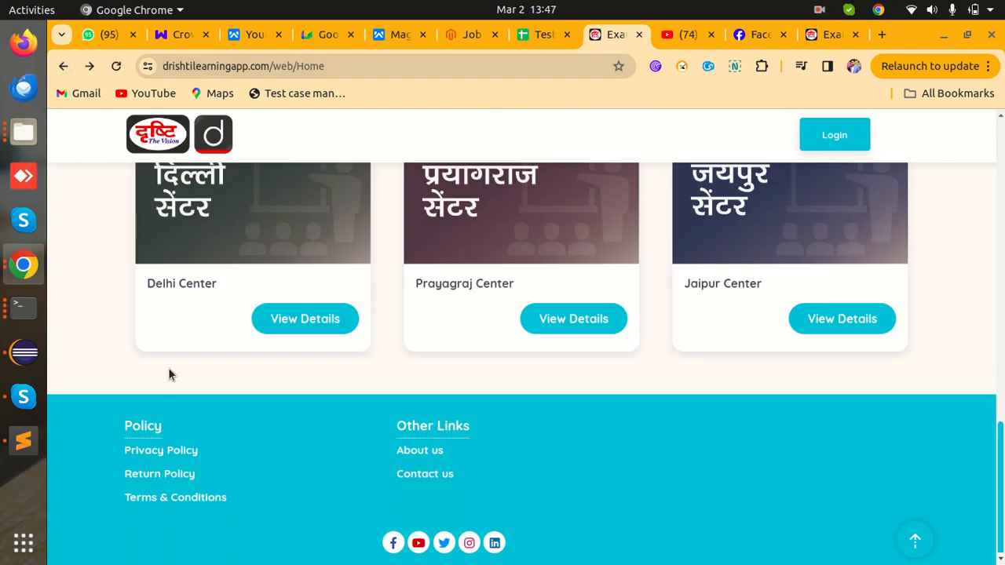
# - Inspect the footer Facebook icon in DevTools and widen the panel to view the social links' markup
pyautogui.hotkey('ctrl', 'shift', 'i')
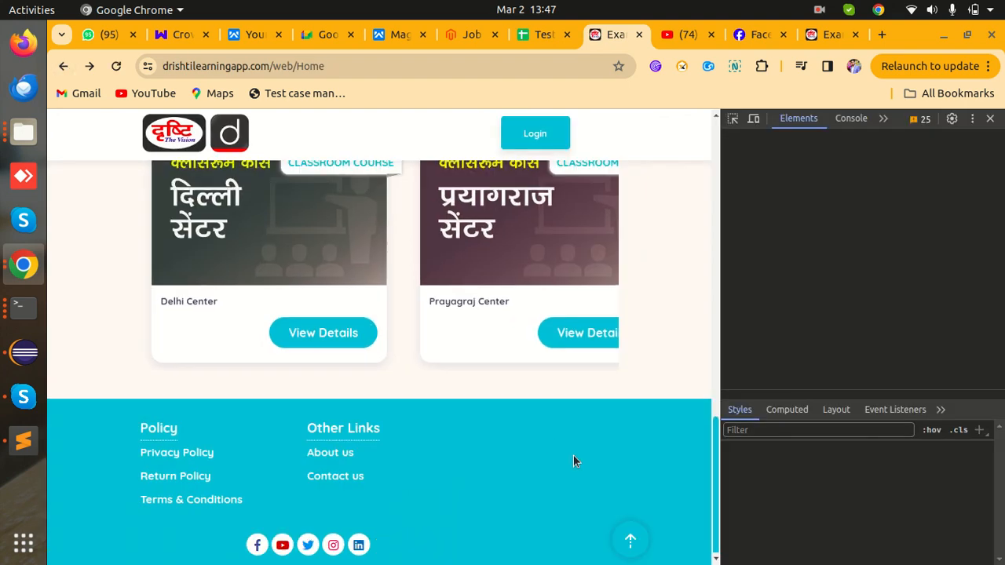
pyautogui.click(733, 119)
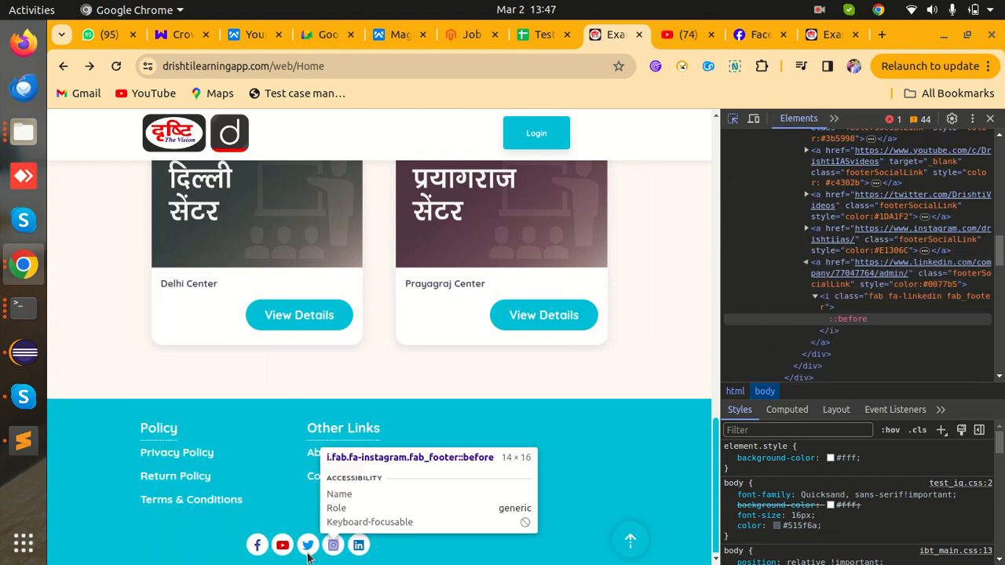
pyautogui.click(262, 548)
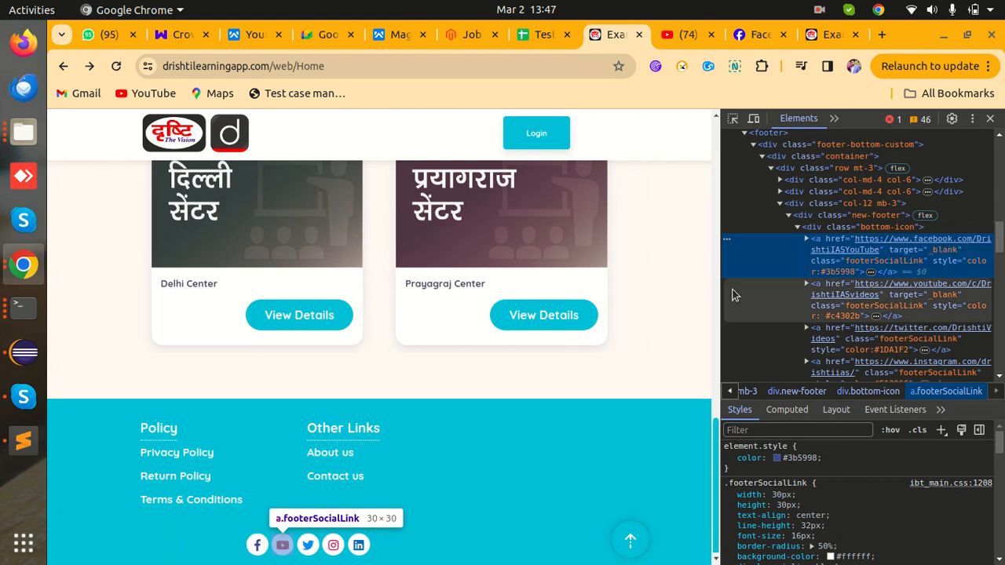
pyautogui.moveTo(721, 292); pyautogui.dragTo(650, 301)
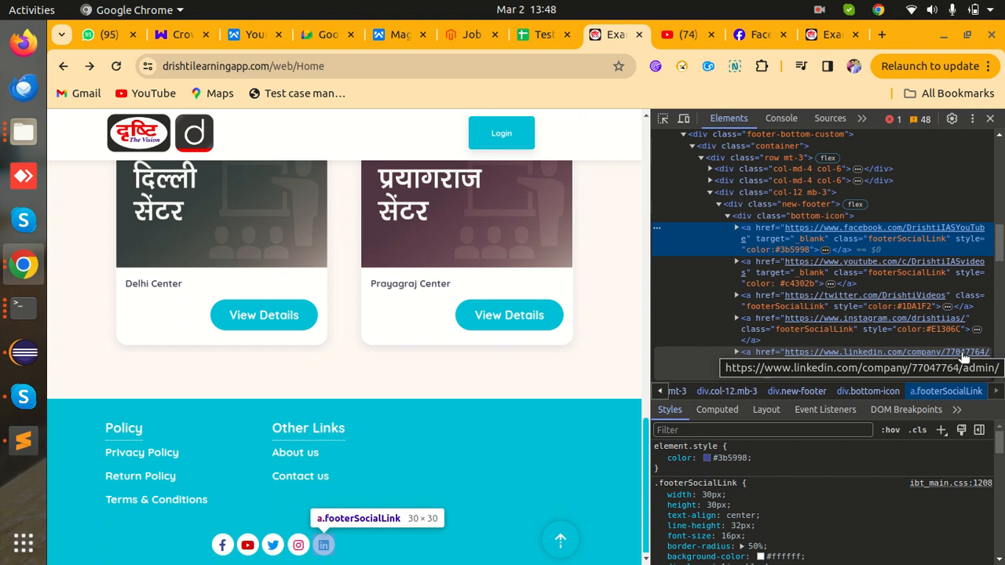
pyautogui.scroll(-3, 945, 352)
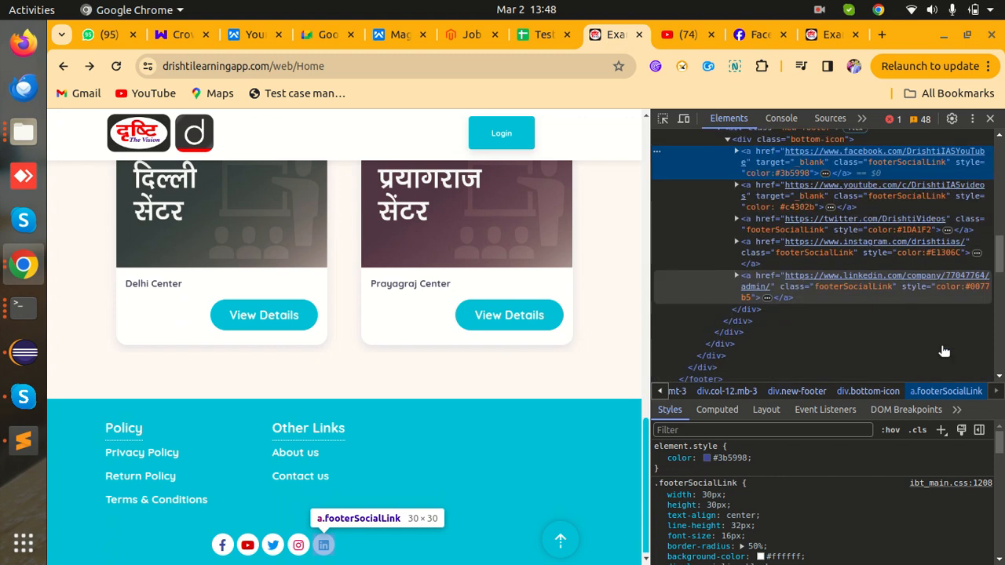
pyautogui.scroll(1, 945, 353)
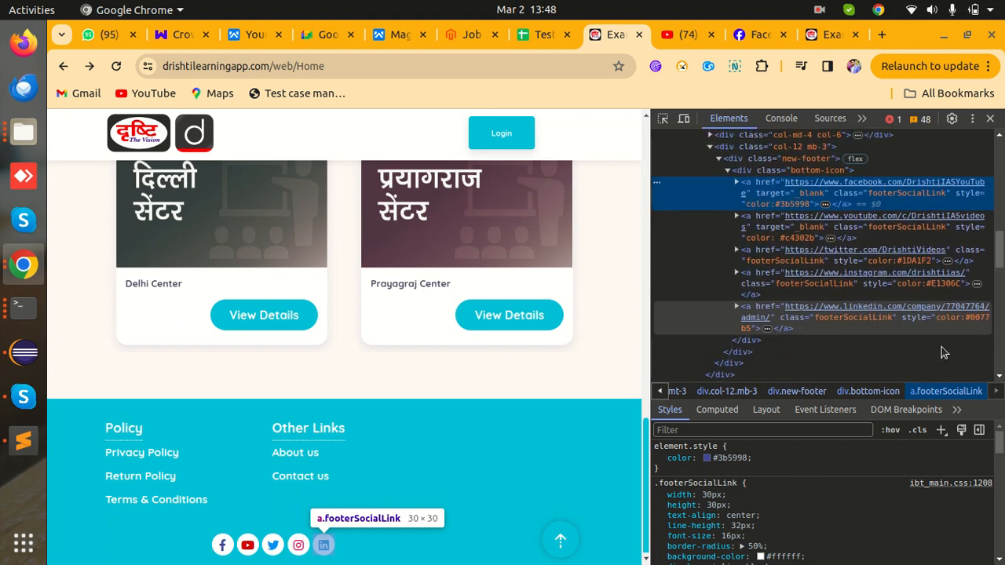
pyautogui.scroll(1, 945, 352)
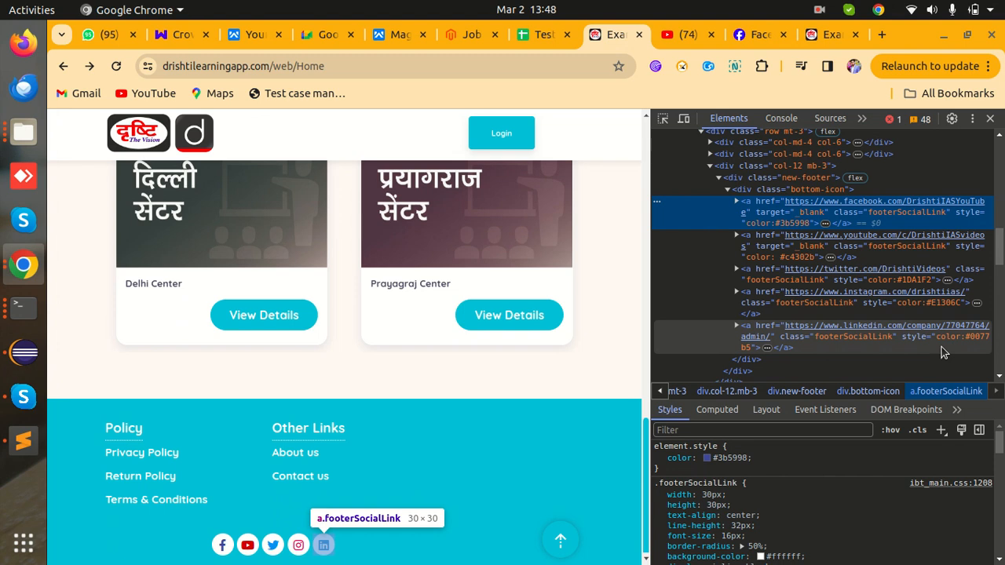
# - Examine the Facebook, YouTube and LinkedIn link attributes and open the LinkedIn tag for editing
pyautogui.doubleClick(812, 217)
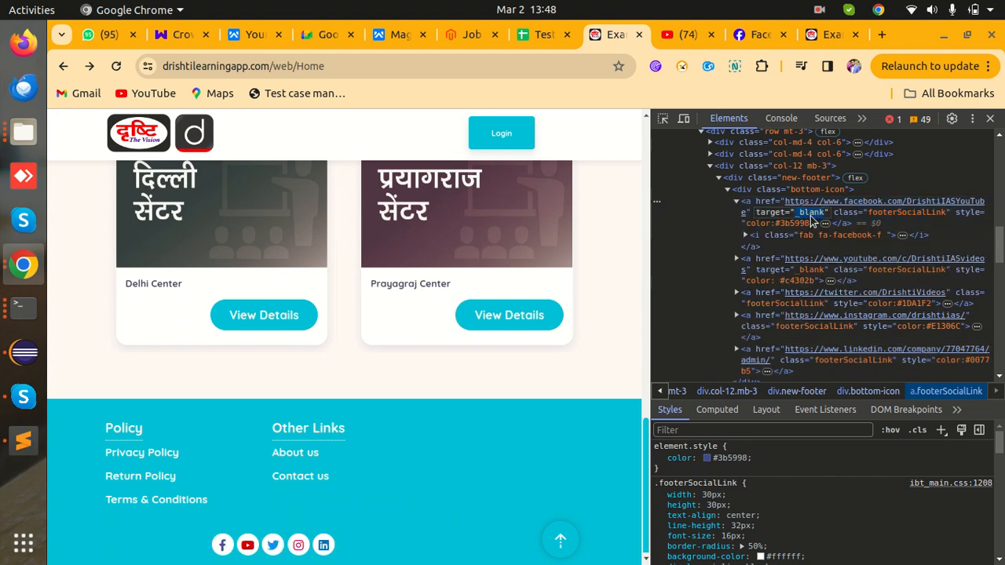
pyautogui.doubleClick(812, 271)
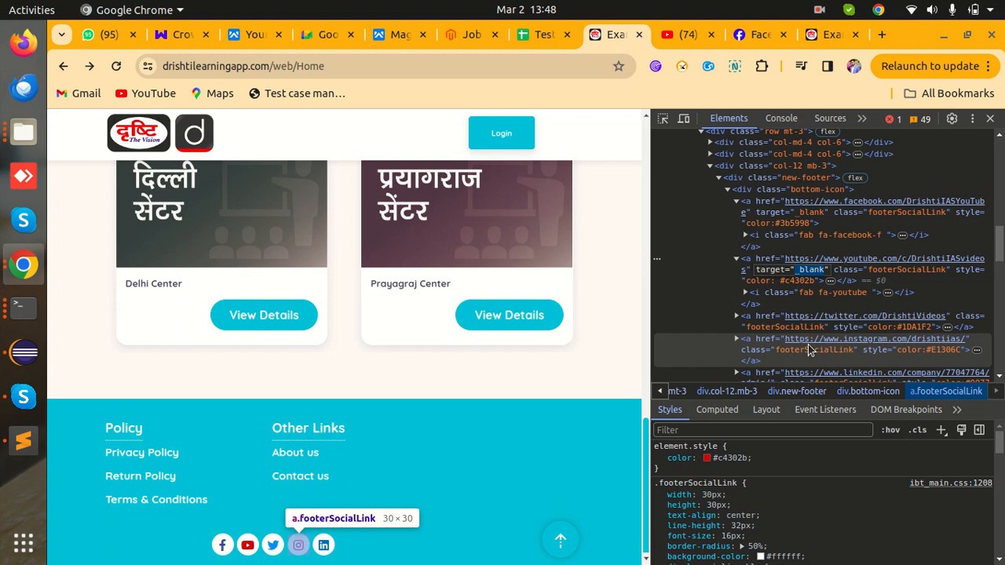
pyautogui.scroll(-1, 816, 360)
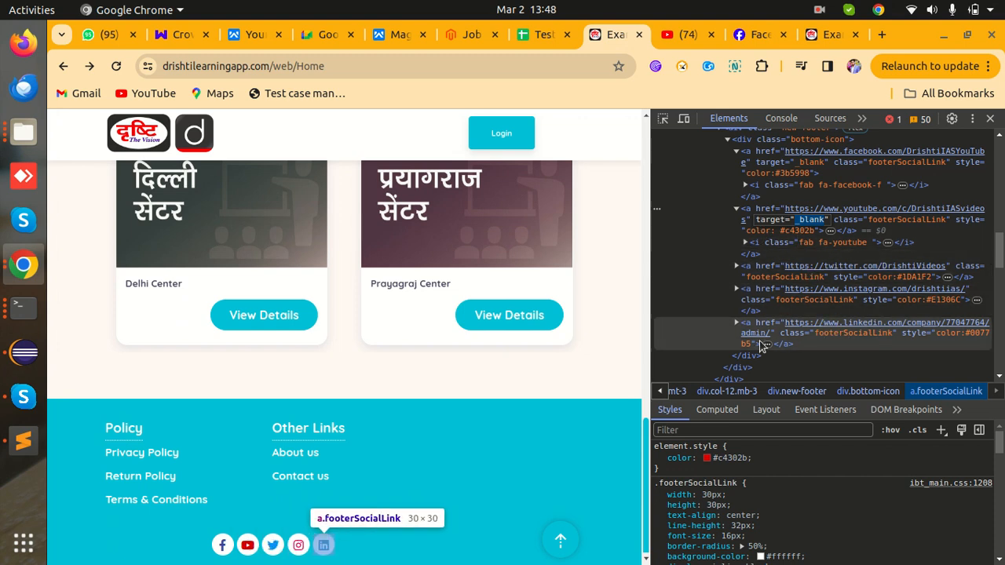
pyautogui.doubleClick(834, 334)
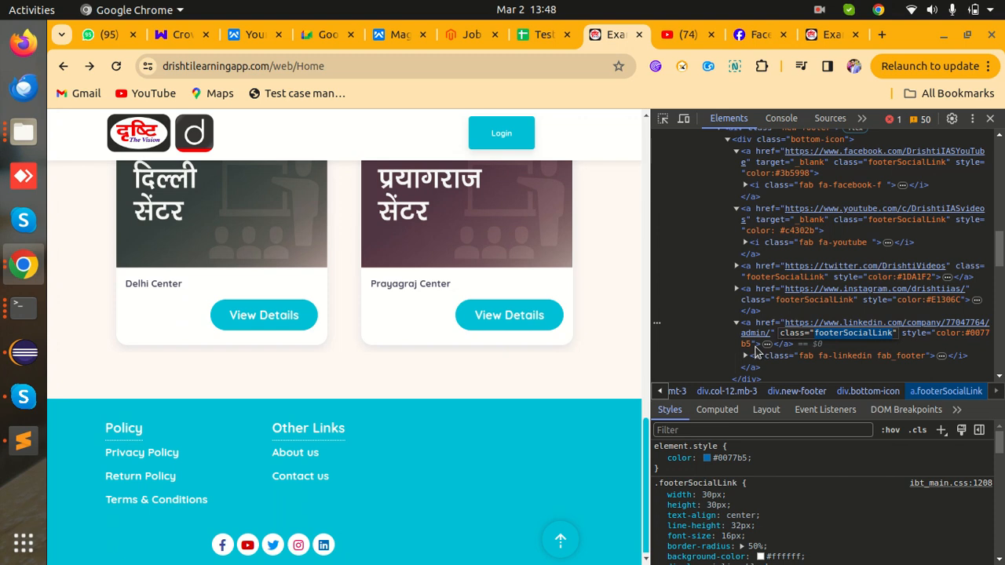
pyautogui.click(883, 335)
pyautogui.click(778, 336)
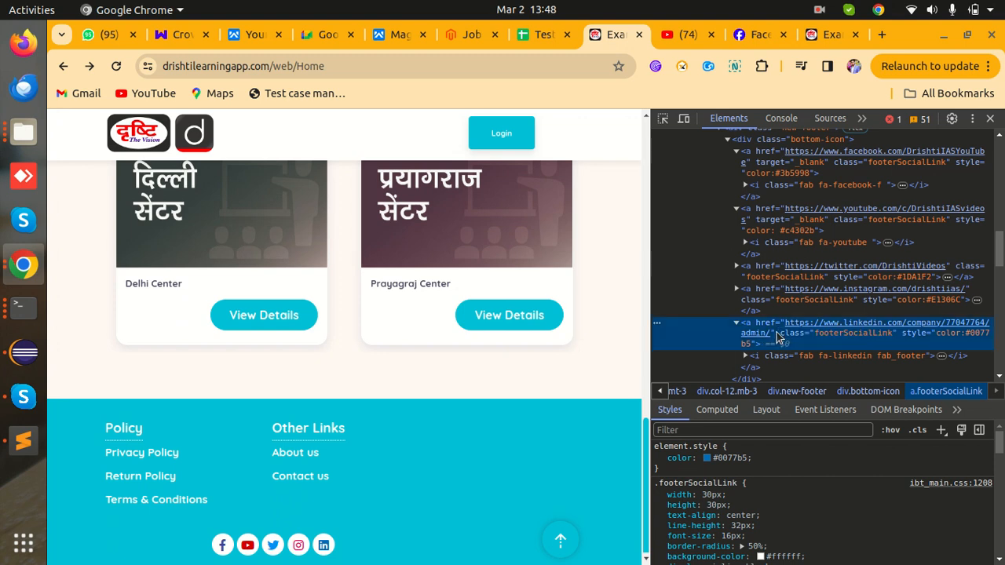
pyautogui.click(800, 340)
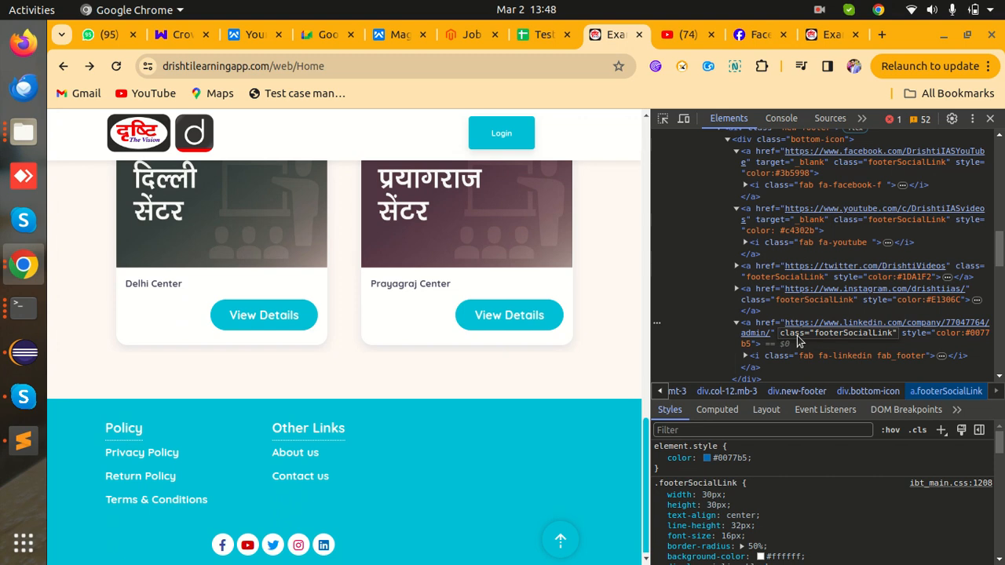
# - Add target="_blank" to the LinkedIn link and verify it now opens LinkedIn in a separate tab
pyautogui.write('tar')
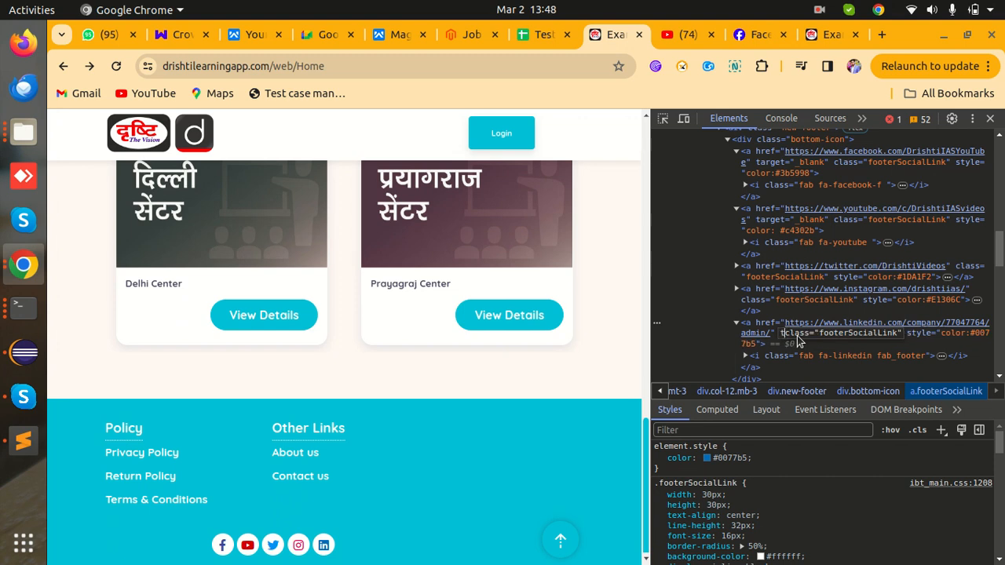
pyautogui.write('get')
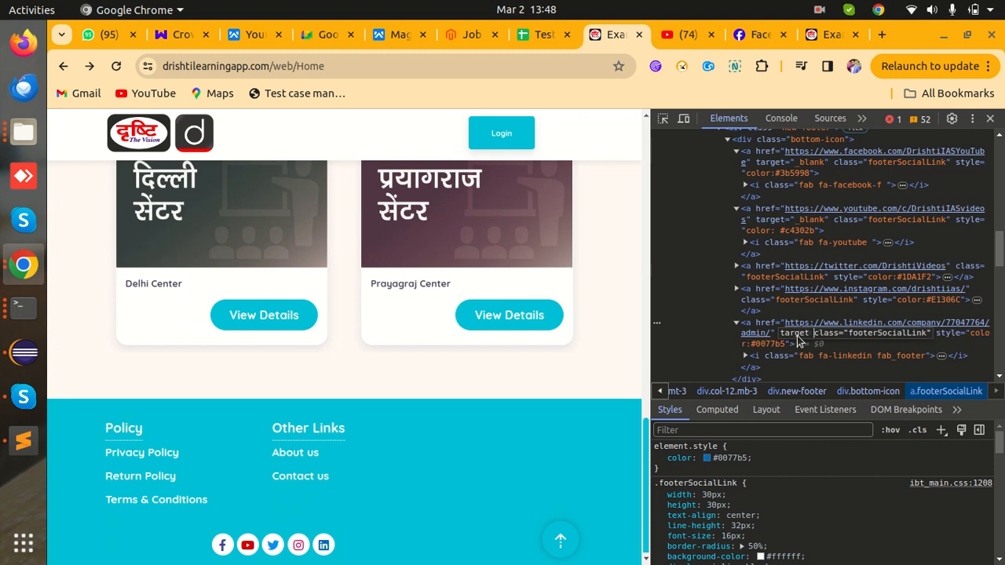
pyautogui.press('BackSpace')
pyautogui.write('=""')
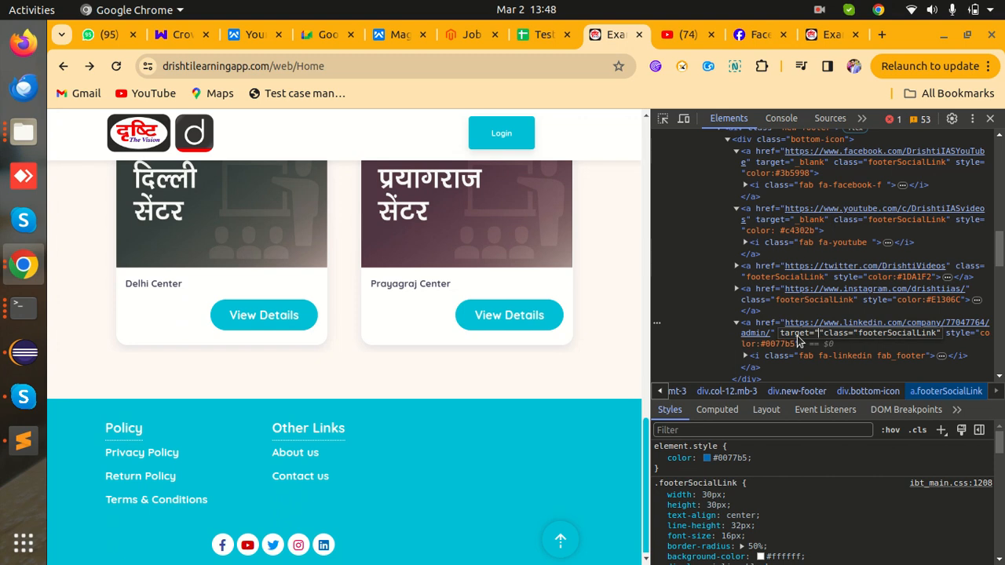
pyautogui.write('_')
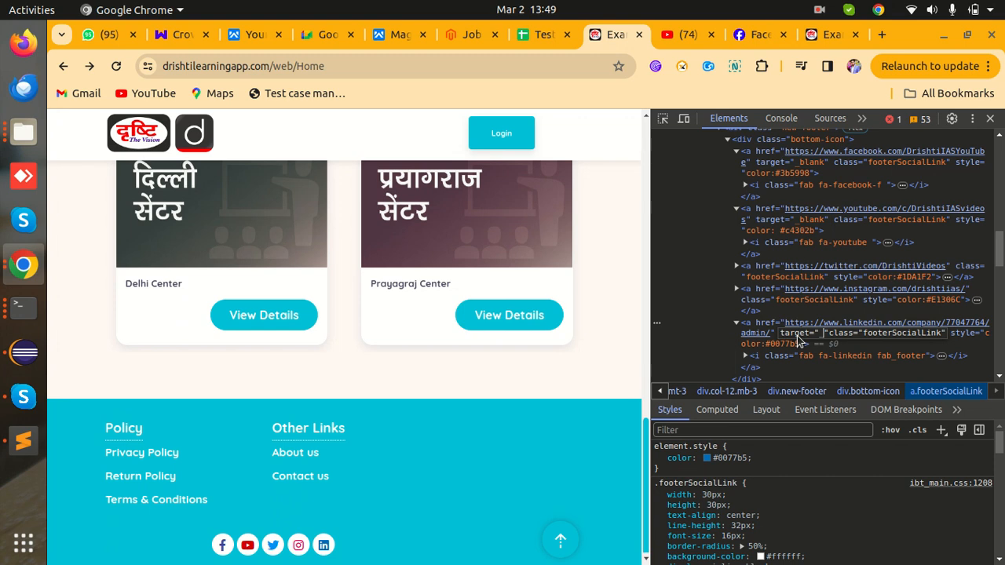
pyautogui.write('blank"')
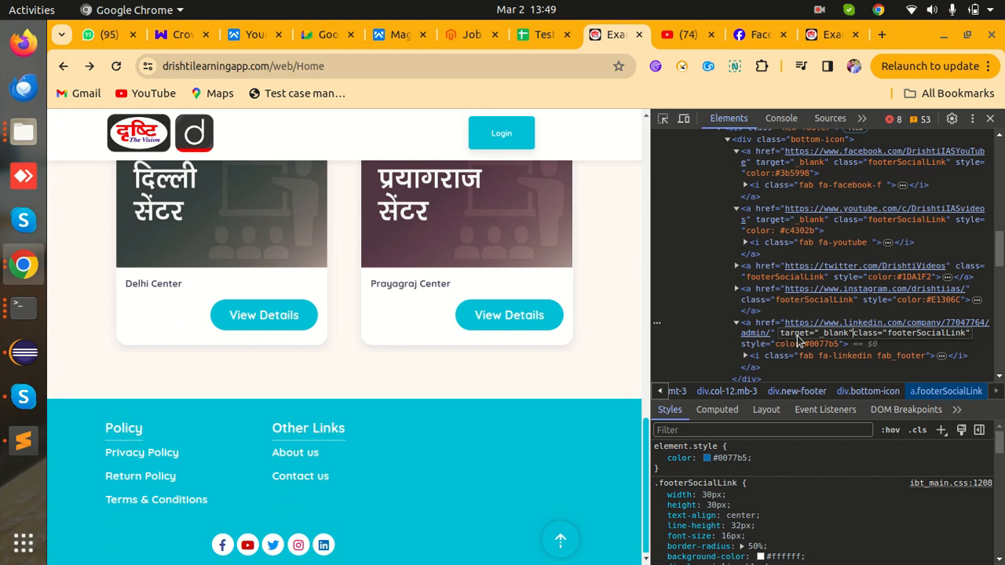
pyautogui.press('Return')
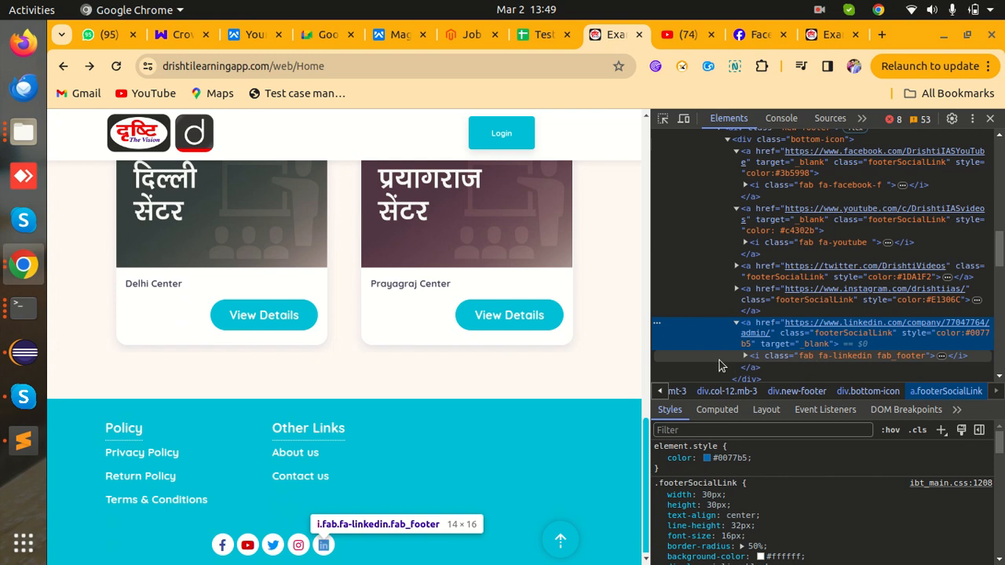
pyautogui.click(322, 549)
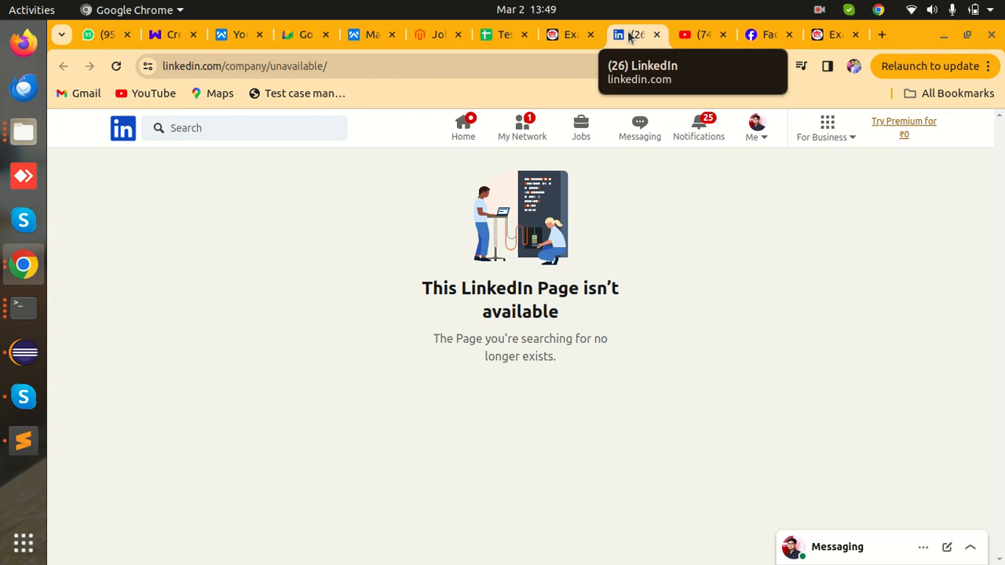
pyautogui.click(563, 34)
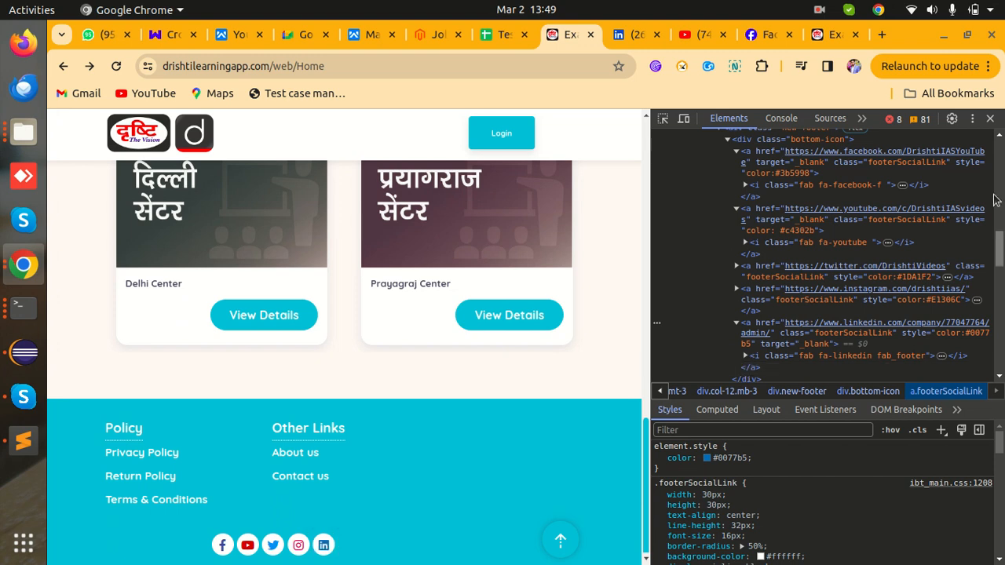
# - Close DevTools and load drishtilearningapp.com/juasgd to view the site's 404 error page
pyautogui.click(991, 118)
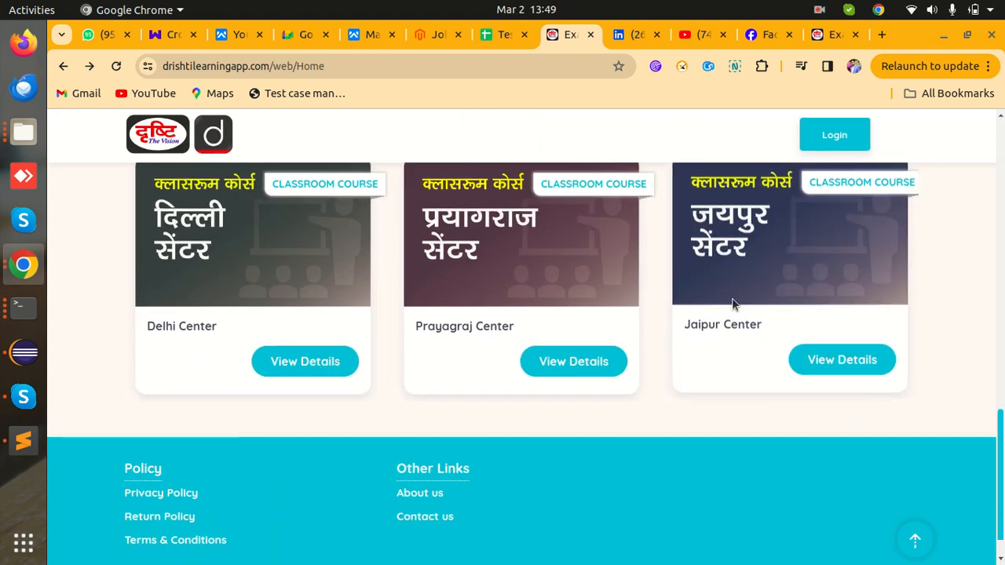
pyautogui.scroll(10, 734, 303)
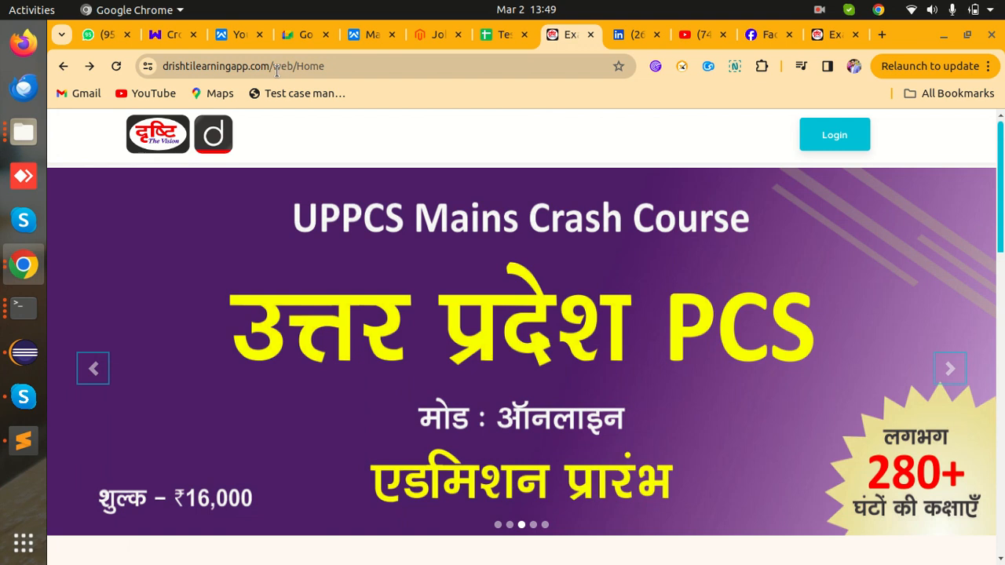
pyautogui.moveTo(277, 70); pyautogui.dragTo(394, 64)
pyautogui.press('BackSpace')
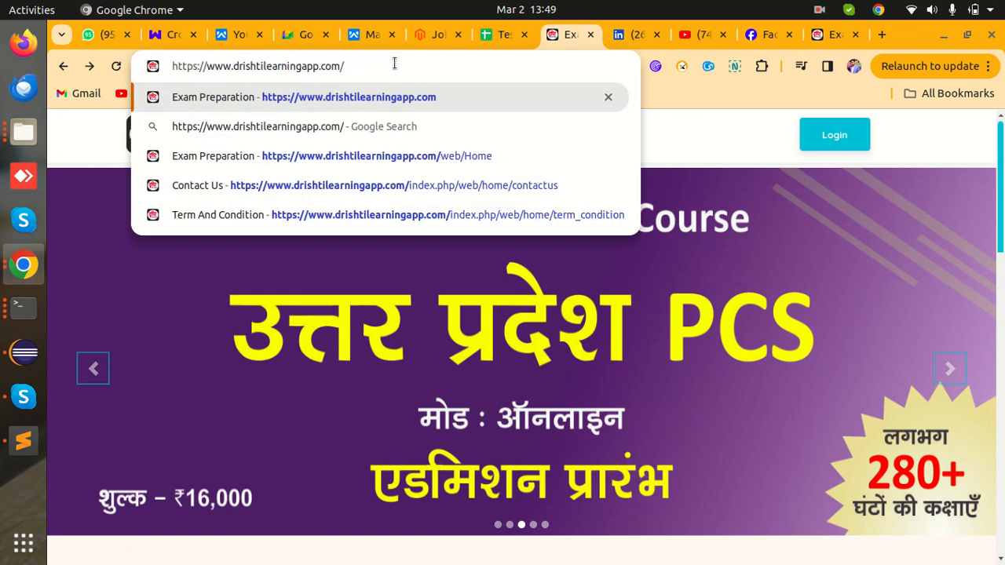
pyautogui.write('juasgd')
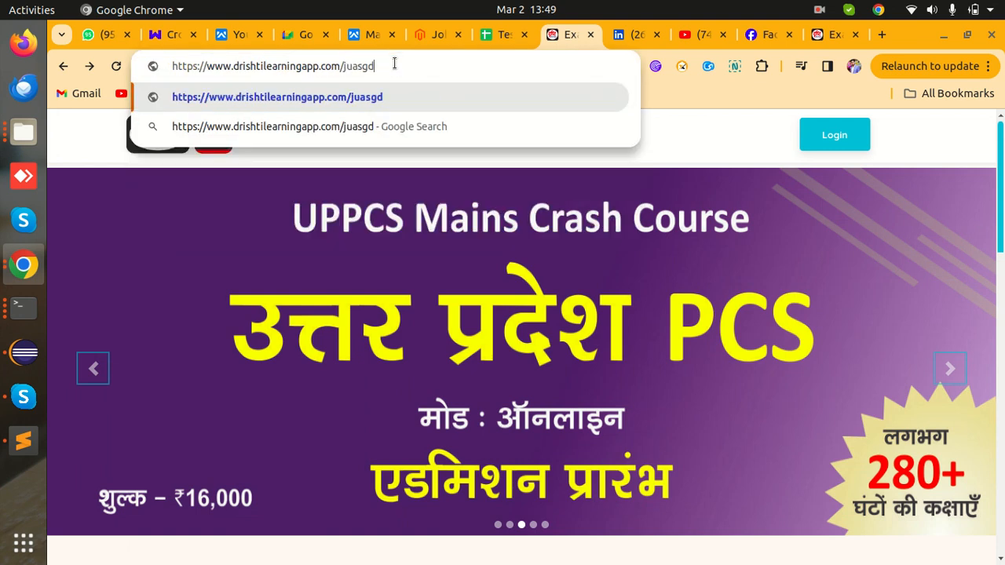
pyautogui.press('Return')
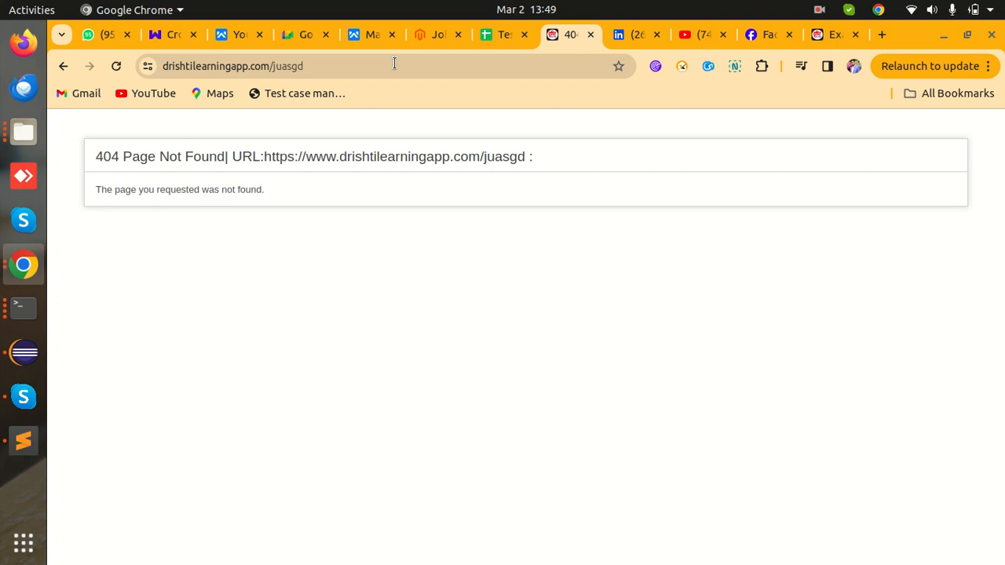
pyautogui.moveTo(95, 156); pyautogui.dragTo(396, 204)
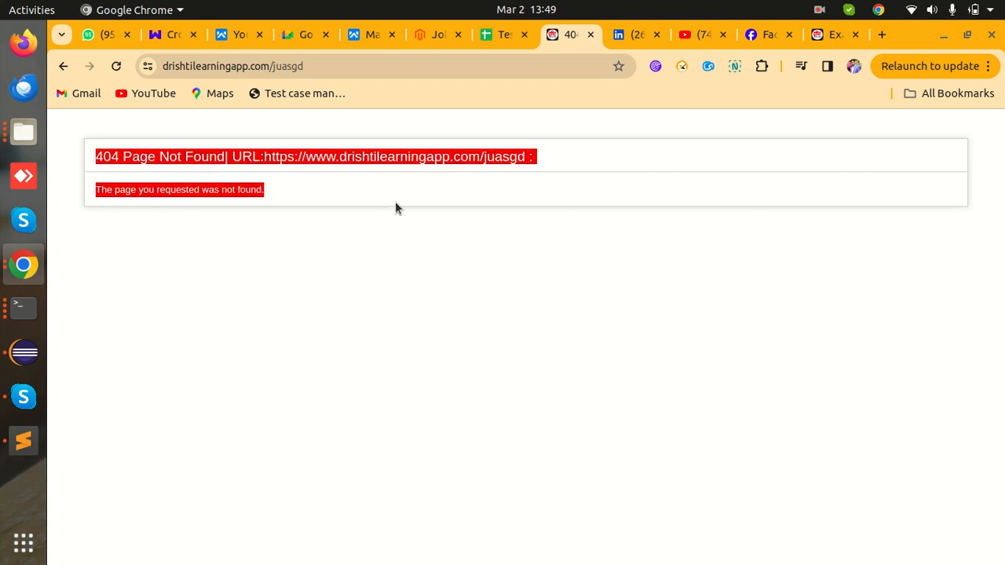
pyautogui.click(409, 253)
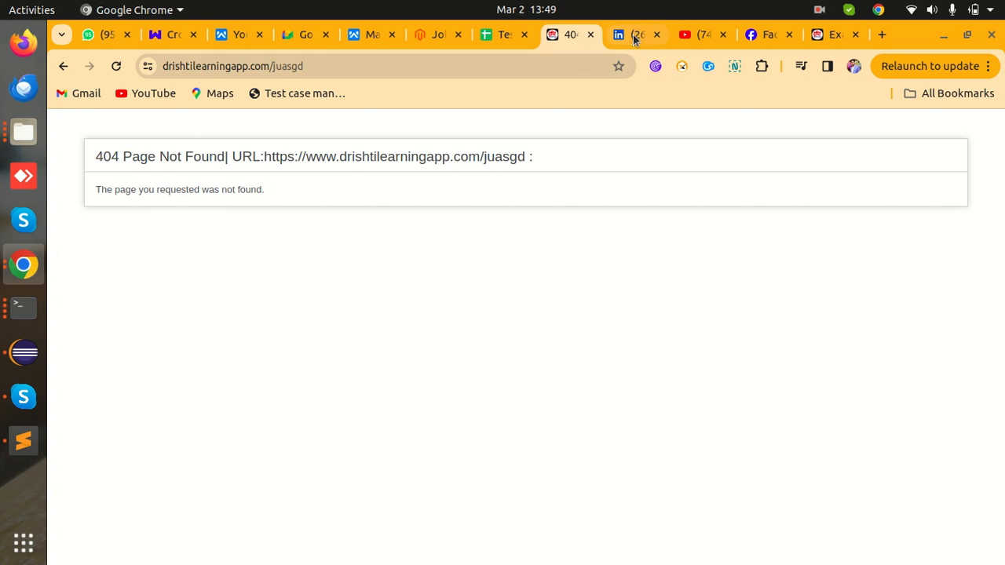
# - Replace the Facebook page path with 'sjdbfwehjbfjew' to see its content-unavailable message
pyautogui.click(760, 34)
pyautogui.click(383, 66)
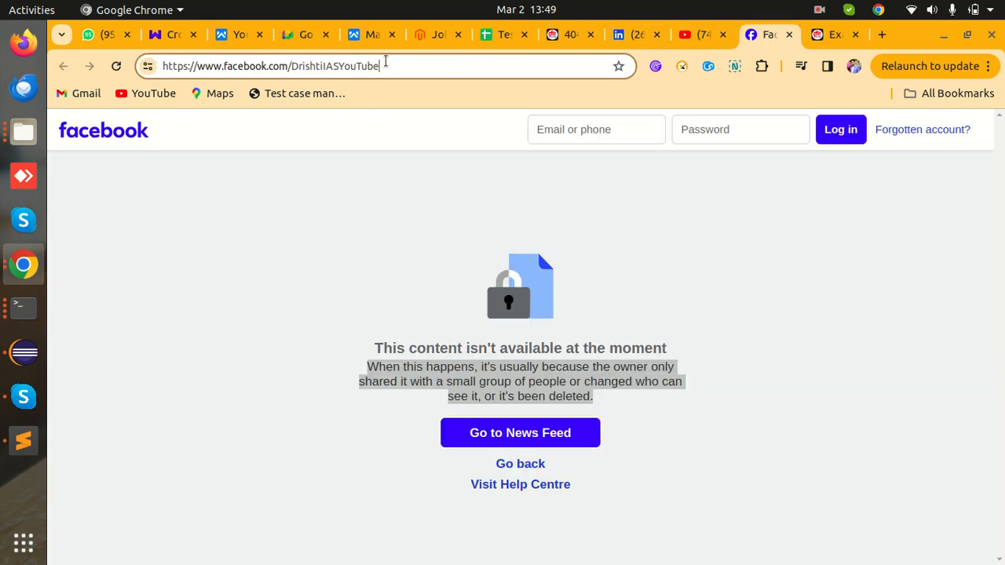
pyautogui.moveTo(383, 66); pyautogui.dragTo(290, 67)
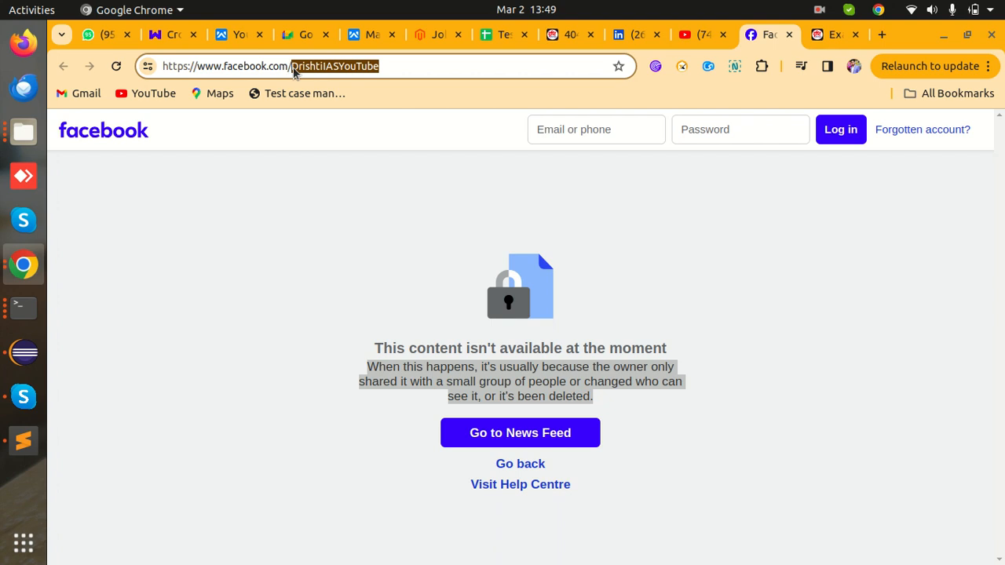
pyautogui.write('sjdbfwehjbfjew')
pyautogui.press('Return')
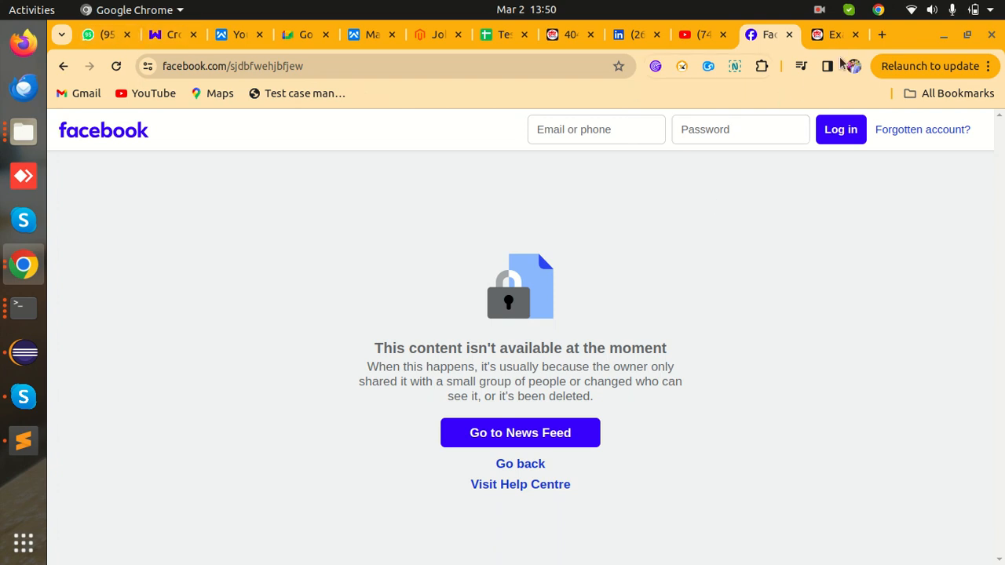
pyautogui.click(882, 35)
# - Load amazon.in, append the made-up path /sfgeahgfbwecwbcuiben to see its error, then return home
pyautogui.write('am')
pyautogui.press('Return')
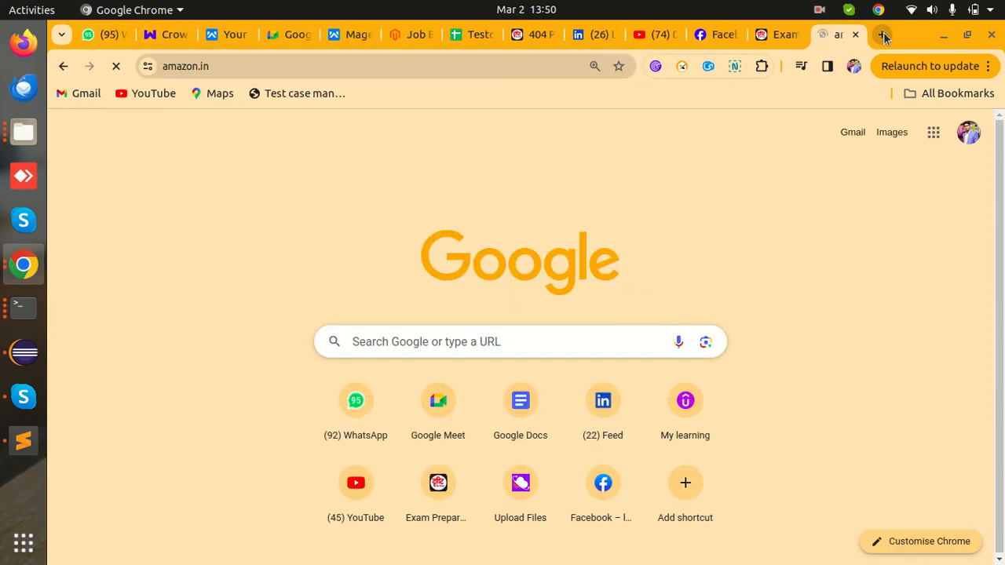
pyautogui.click(263, 66)
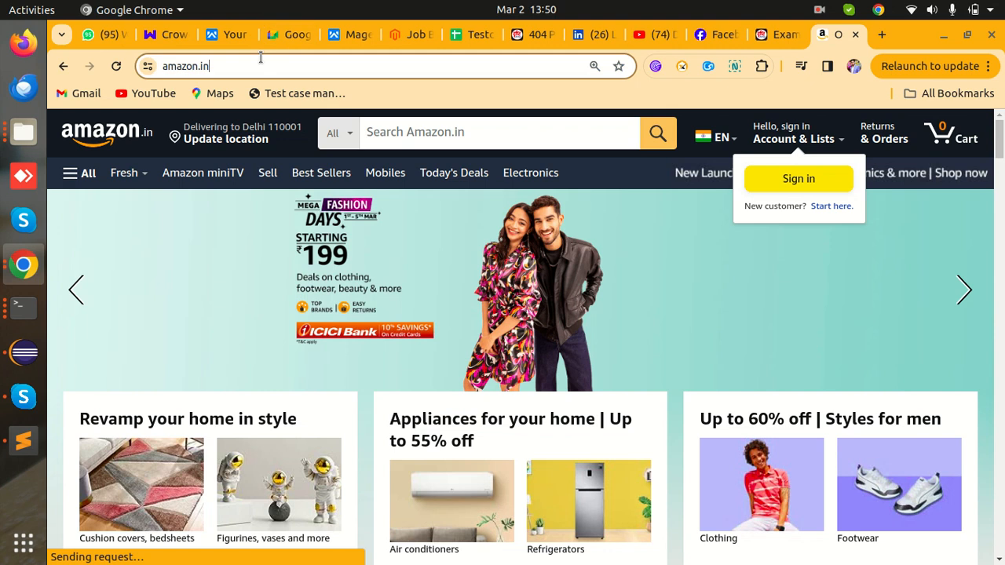
pyautogui.write('/sfgeahgfbwecwbcuiben')
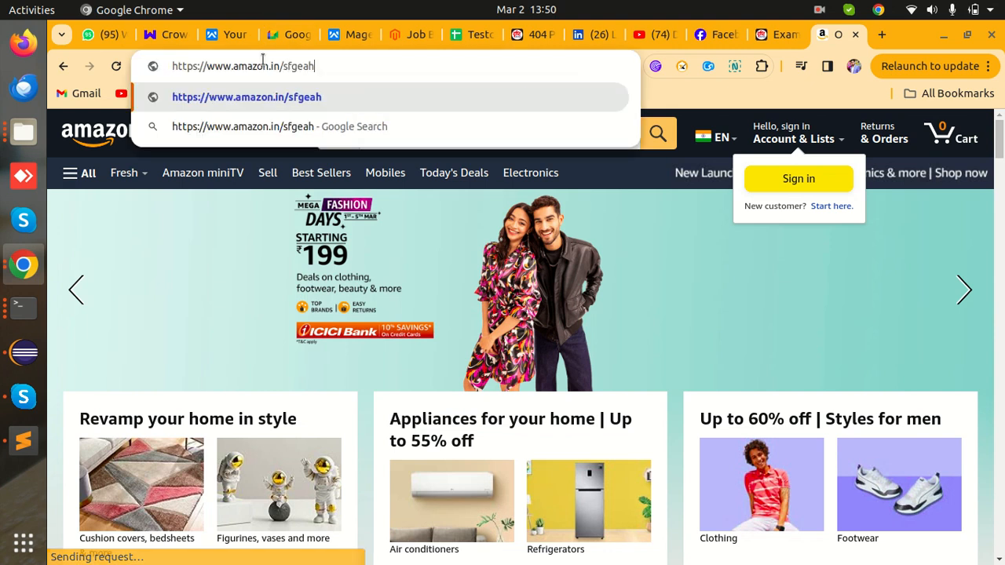
pyautogui.press('Return')
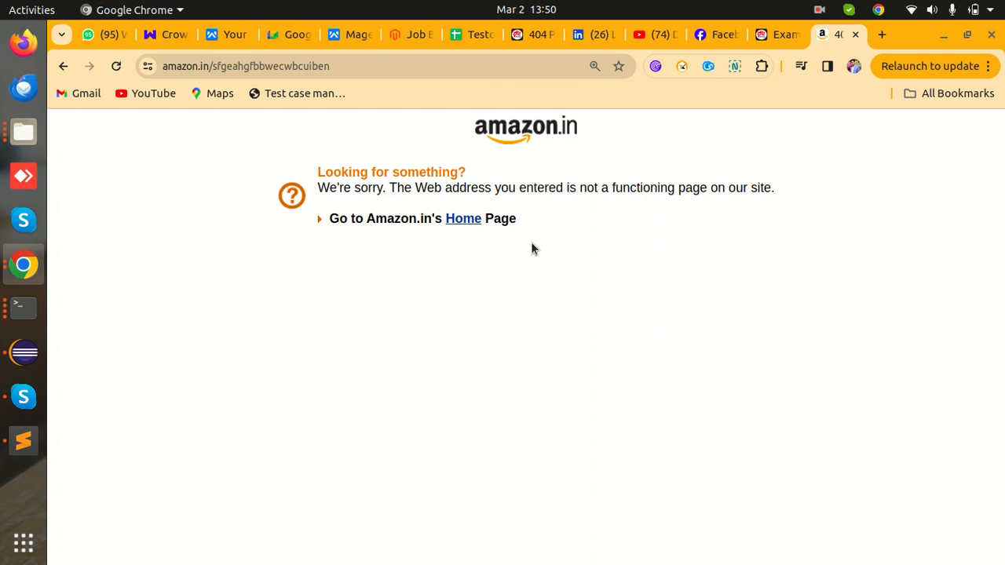
pyautogui.moveTo(549, 235); pyautogui.dragTo(317, 155)
pyautogui.click(316, 150)
pyautogui.click(468, 223)
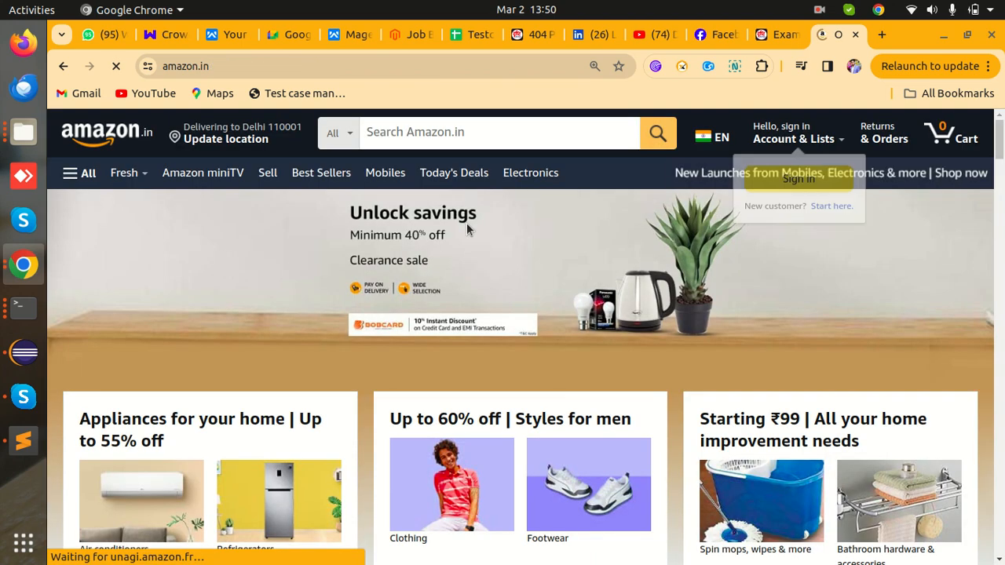
# - Open flipkart.com, append /asjdghhjbdcjhbxkunubqw to view its page-not-found error, then go to the homepage
pyautogui.click(881, 37)
pyautogui.write('fli')
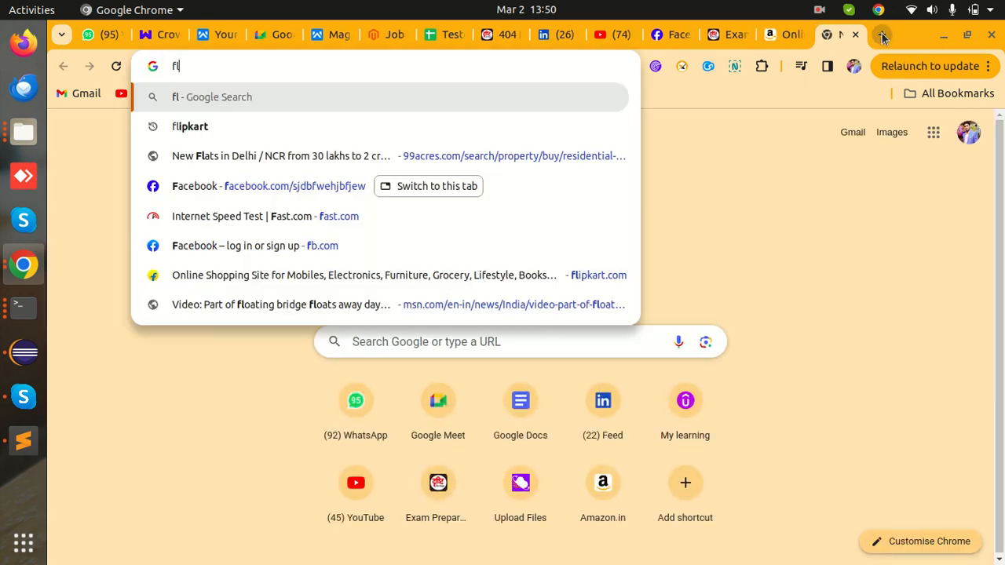
pyautogui.press('Down')
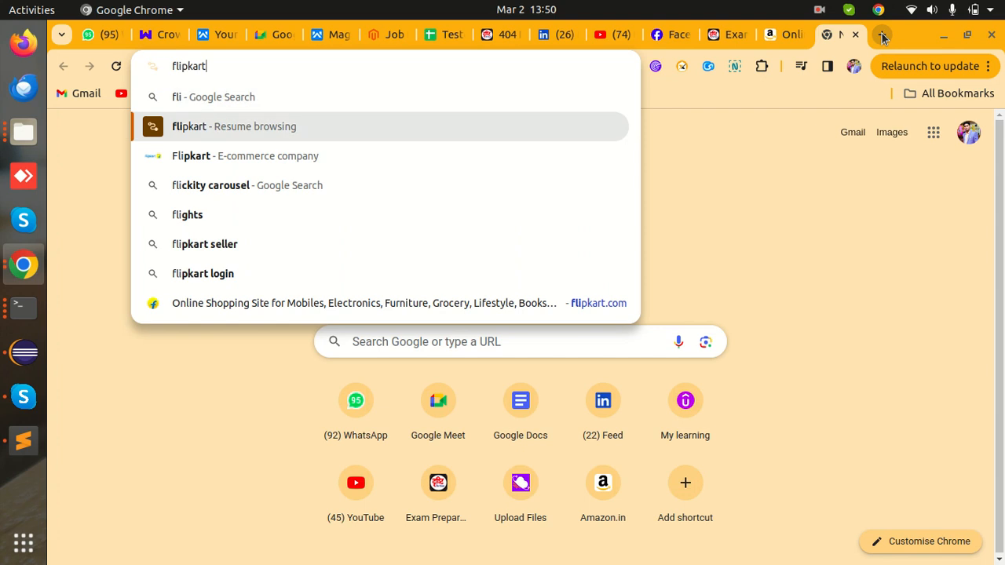
pyautogui.press('Return')
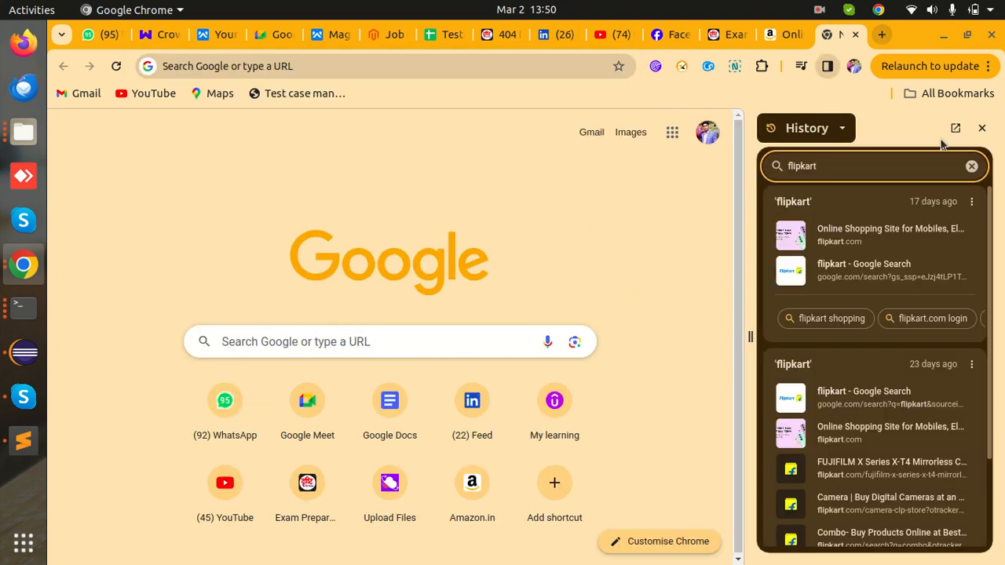
pyautogui.click(878, 250)
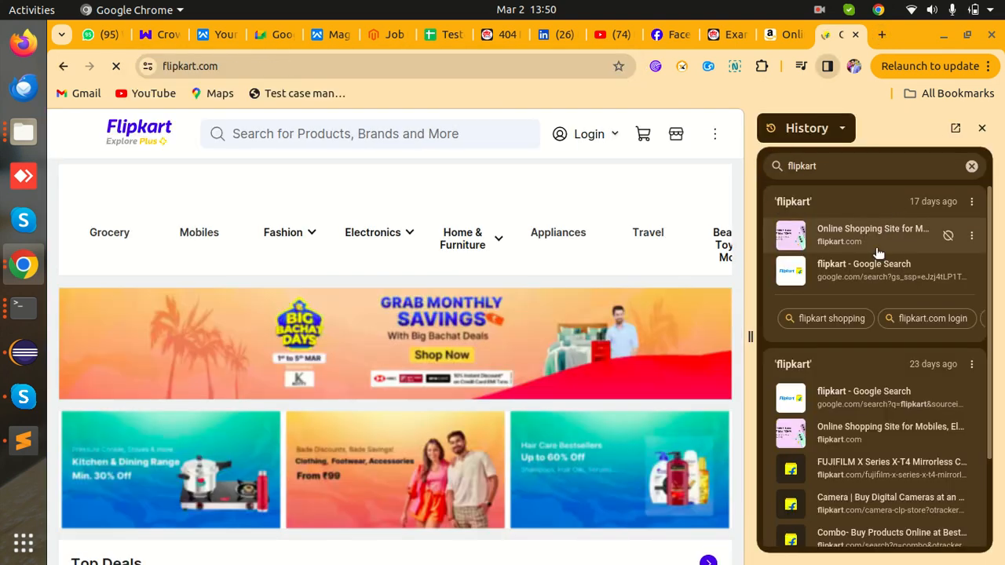
pyautogui.doubleClick(315, 61)
pyautogui.click(315, 60)
pyautogui.write('/asjdghhjbdcjhbxkunubqw')
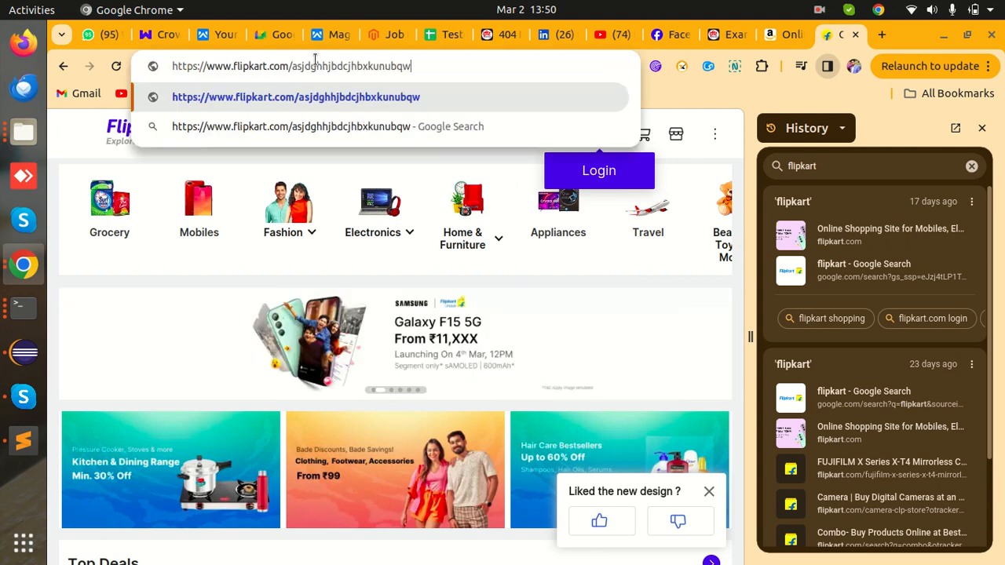
pyautogui.press('Return')
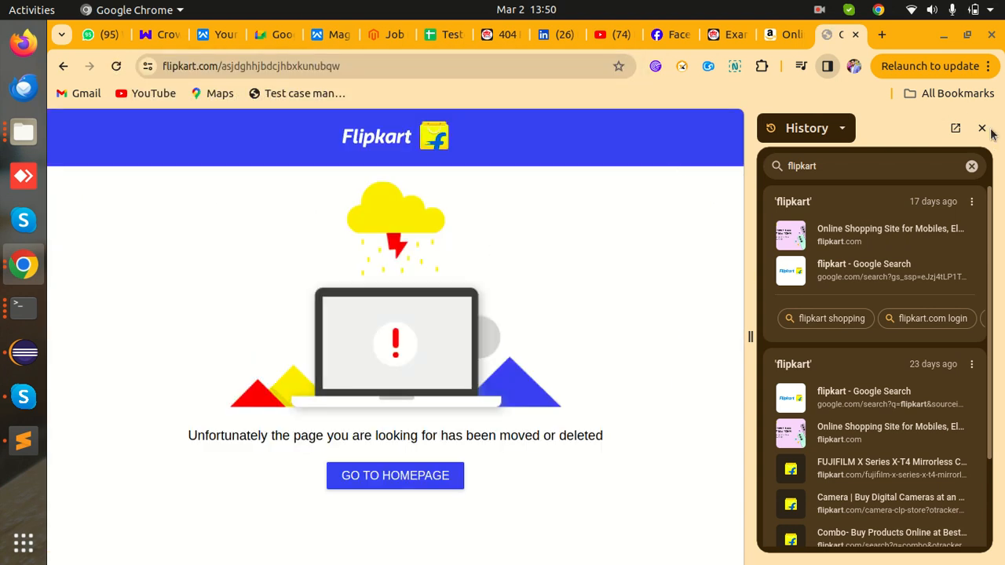
pyautogui.click(982, 128)
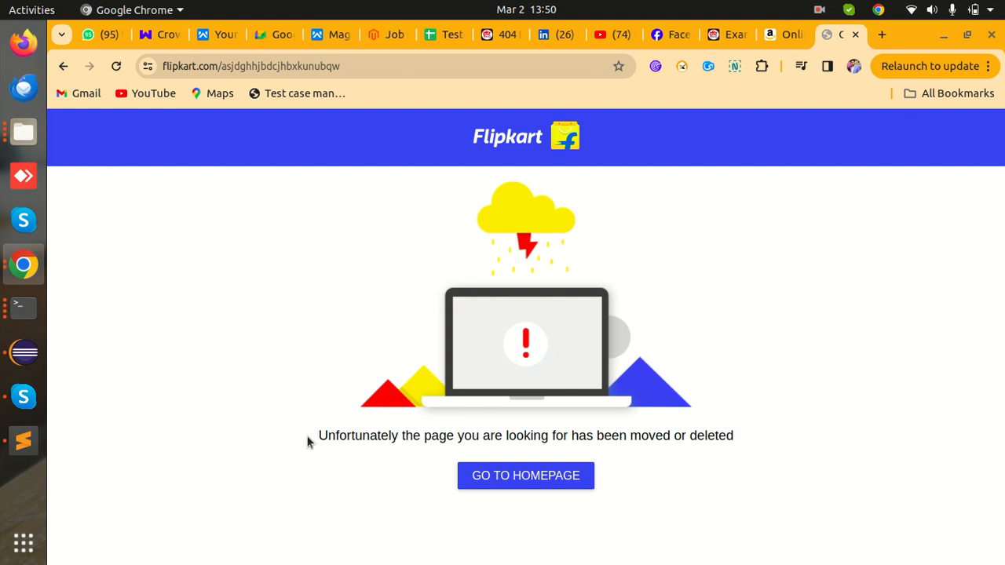
pyautogui.moveTo(388, 429); pyautogui.dragTo(754, 449)
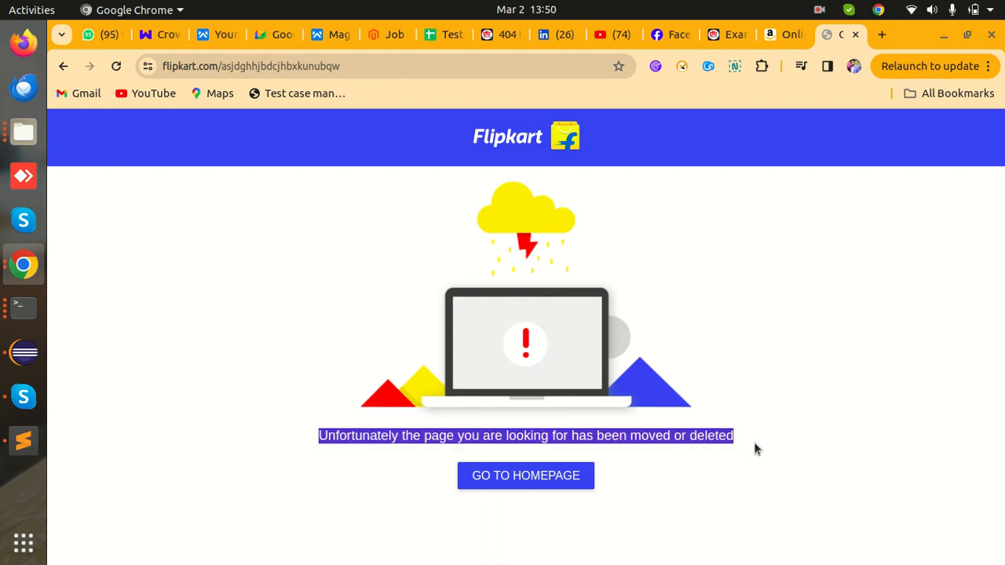
pyautogui.click(757, 504)
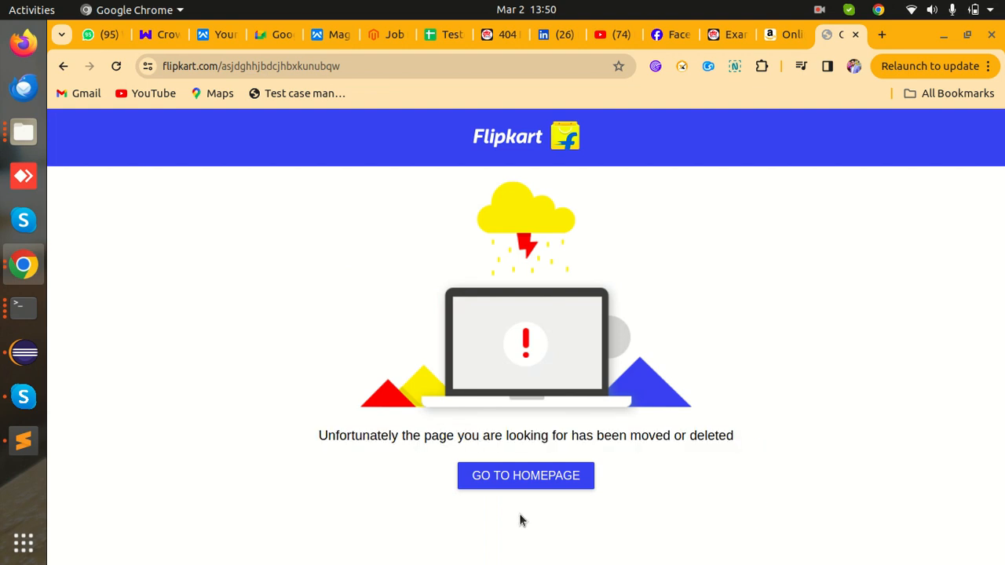
pyautogui.click(501, 476)
# - Revisit the drishtilearningapp 404 page, then return to the Testcase Template spreadsheet
pyautogui.moveTo(681, 161)
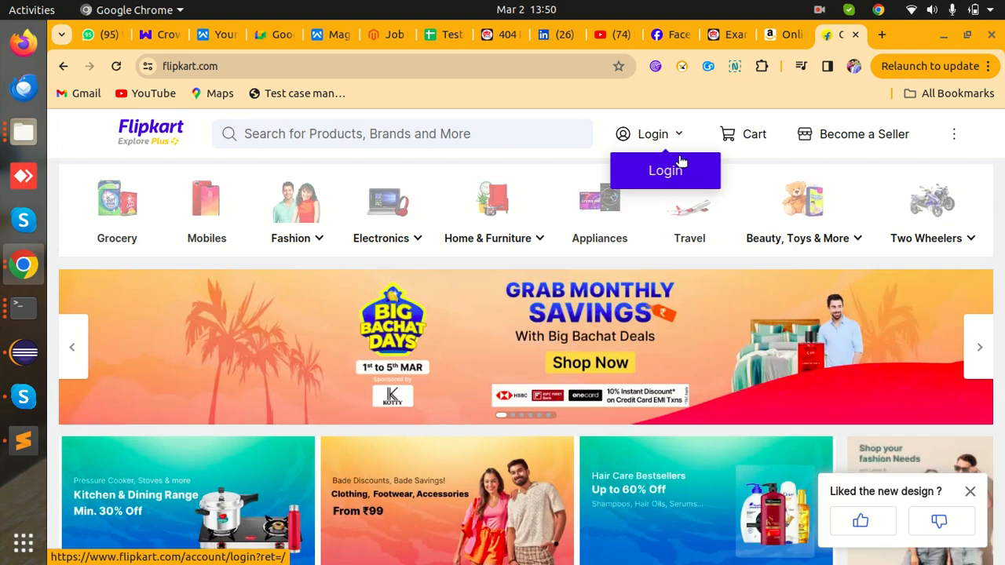
pyautogui.click(507, 36)
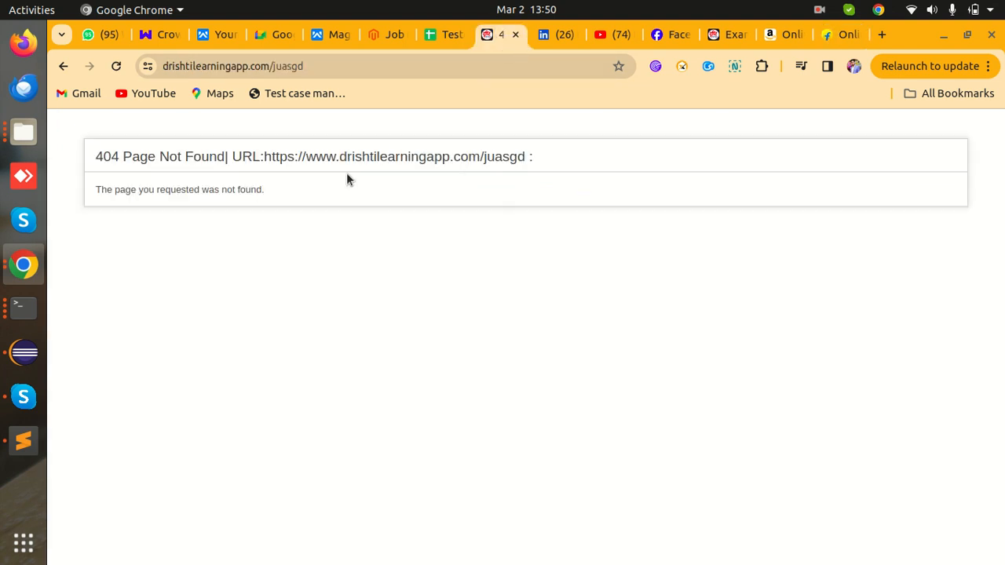
pyautogui.moveTo(269, 199); pyautogui.dragTo(88, 157)
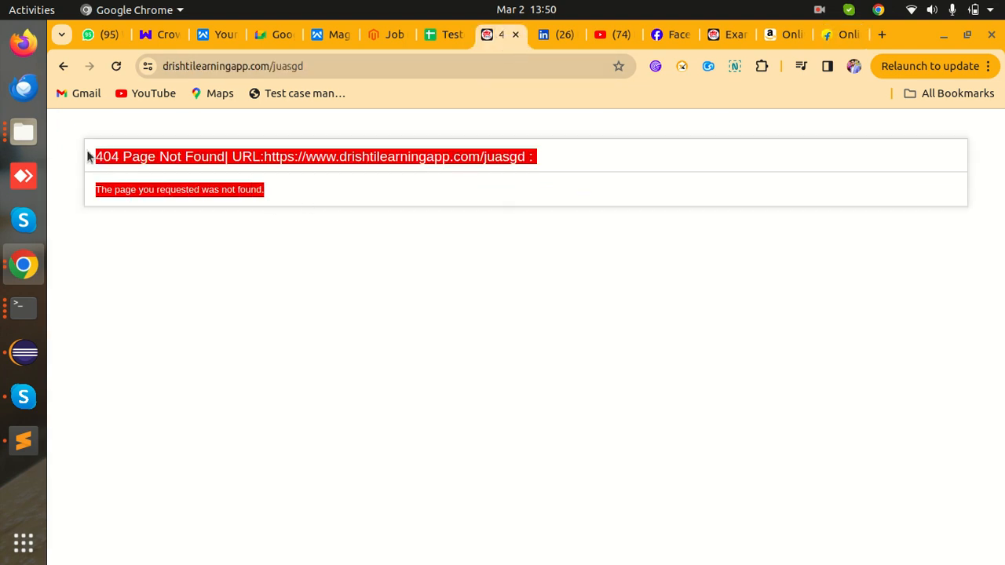
pyautogui.click(140, 238)
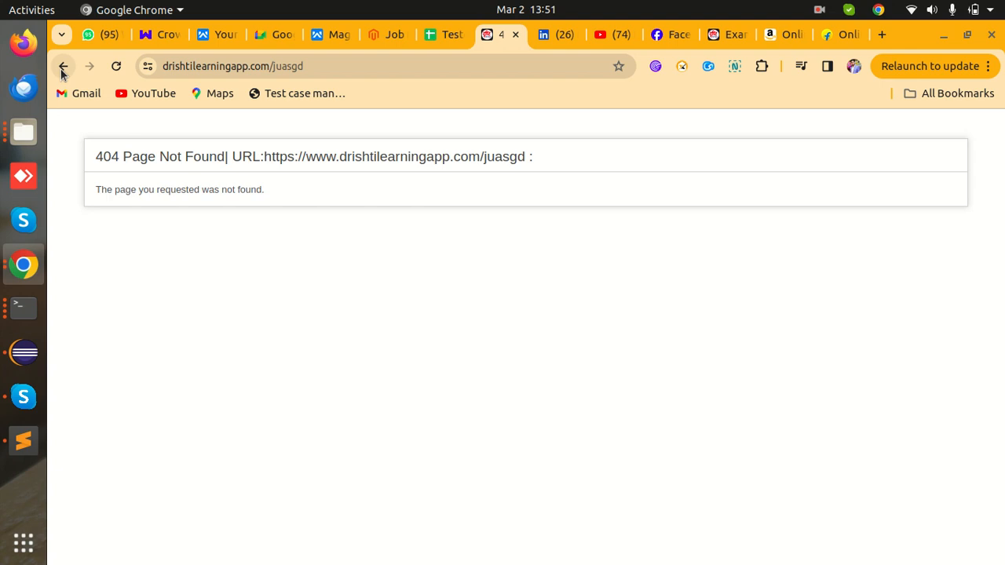
pyautogui.click(450, 38)
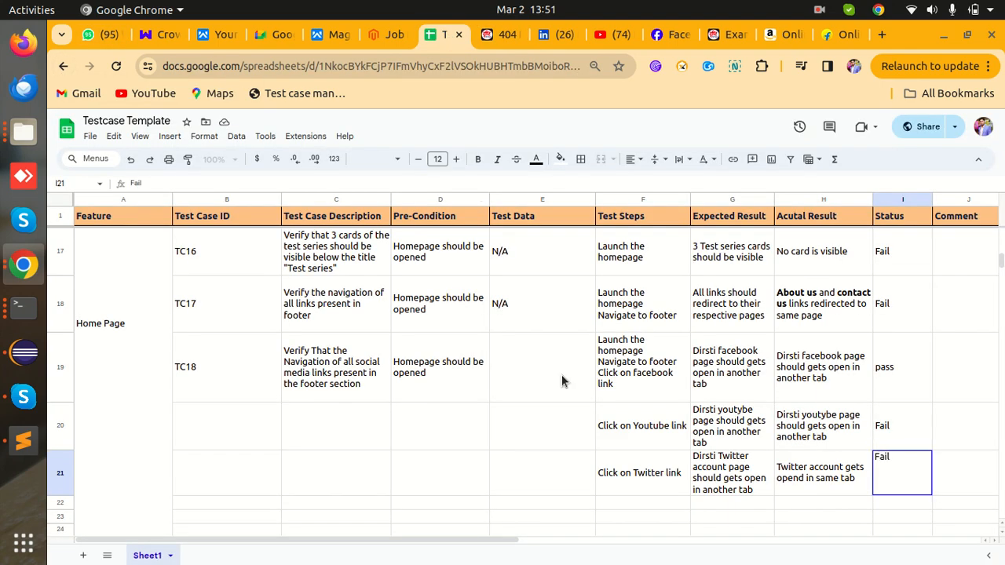
# - Commit row 21's Fail status, then merge B19:B21, C19:C21 and D19:D21, undoing an accidental D19:E21 merge
pyautogui.click(787, 499)
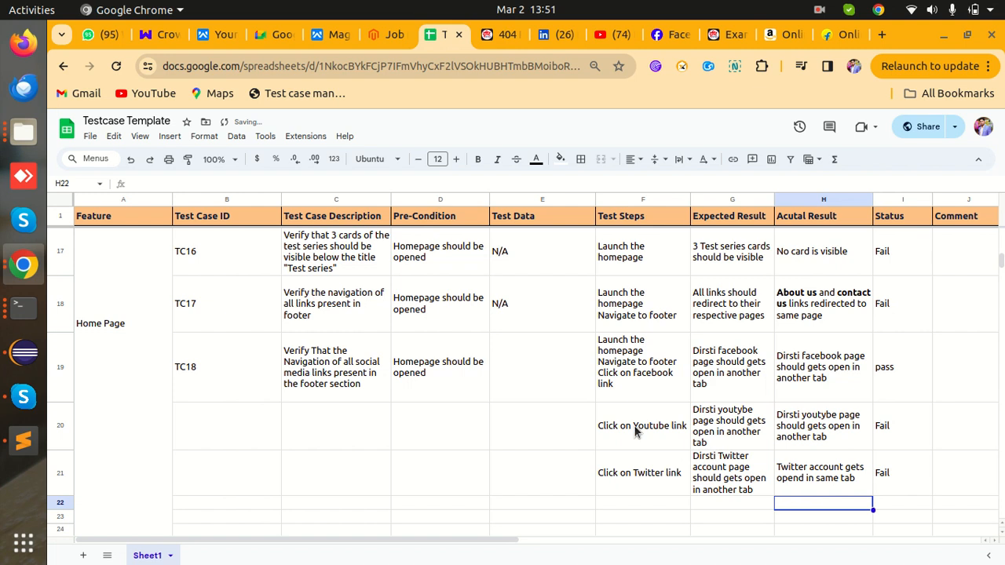
pyautogui.moveTo(196, 376); pyautogui.dragTo(199, 464)
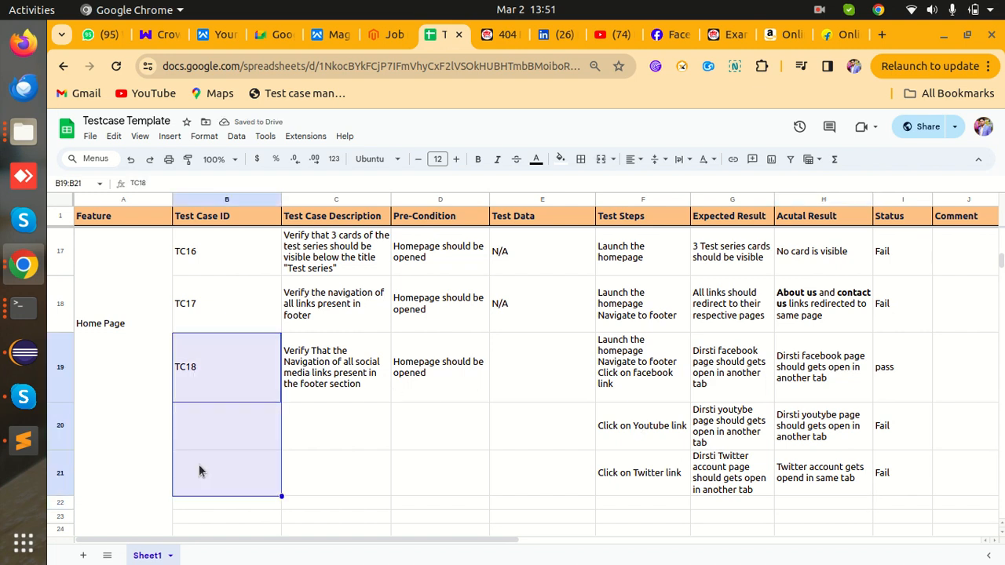
pyautogui.click(601, 160)
pyautogui.click(481, 440)
pyautogui.moveTo(354, 385); pyautogui.dragTo(351, 468)
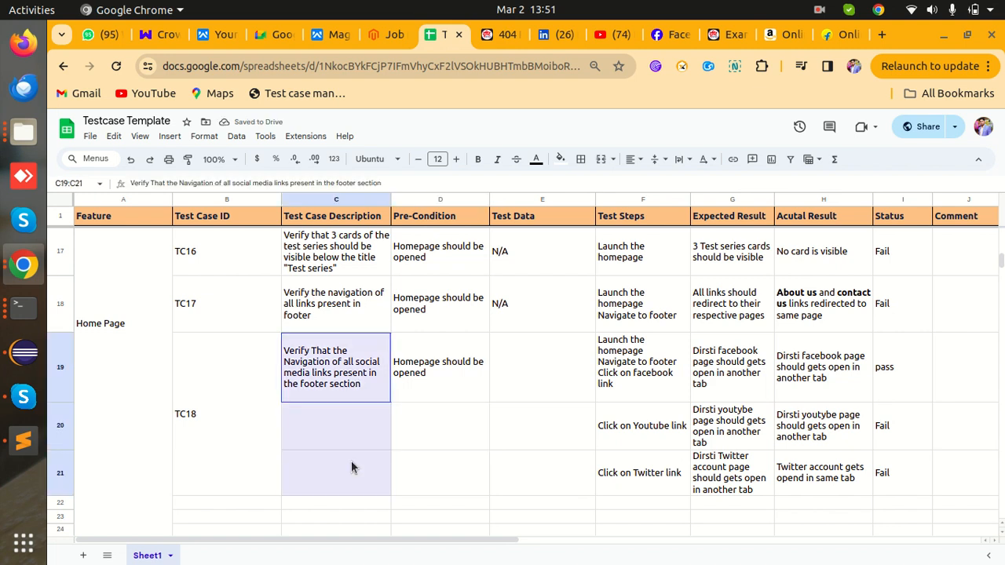
pyautogui.click(600, 159)
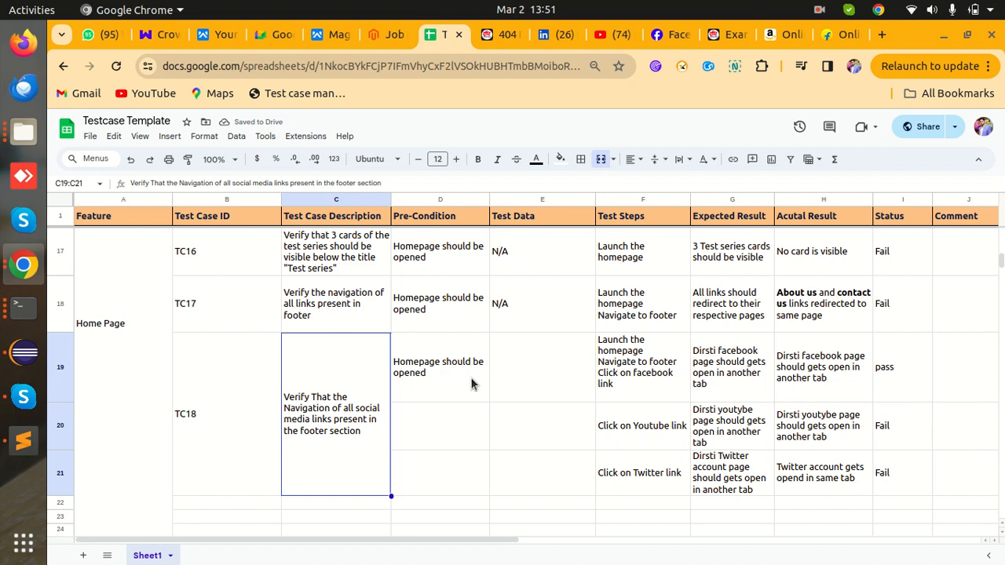
pyautogui.moveTo(458, 376); pyautogui.dragTo(552, 476)
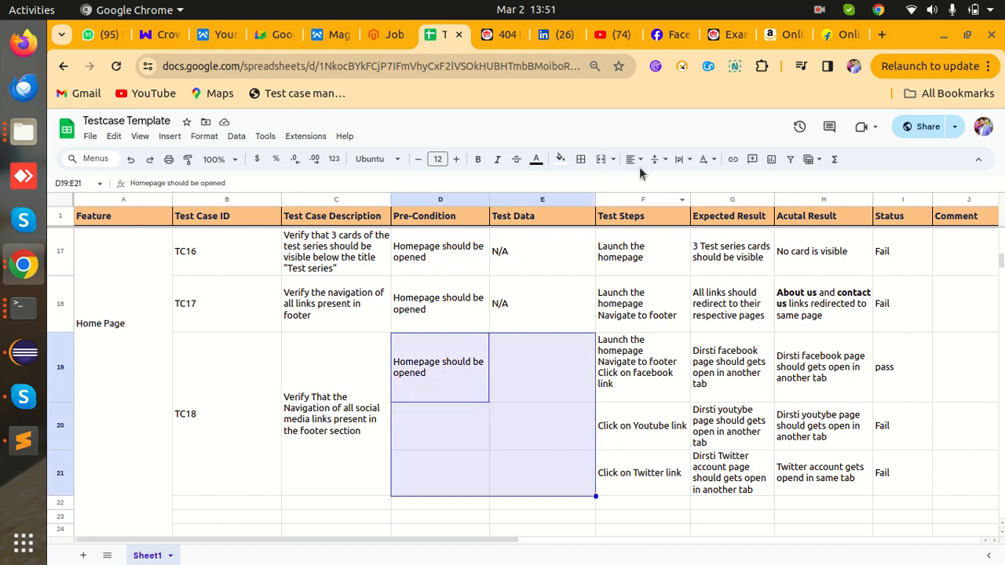
pyautogui.click(600, 160)
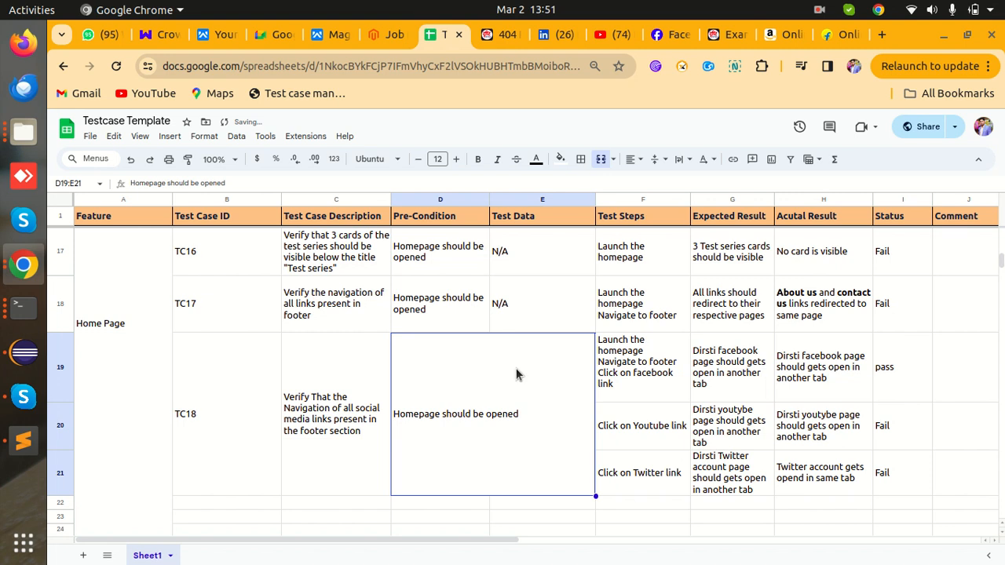
pyautogui.hotkey('ctrl', 'z')
pyautogui.moveTo(464, 374); pyautogui.dragTo(455, 495)
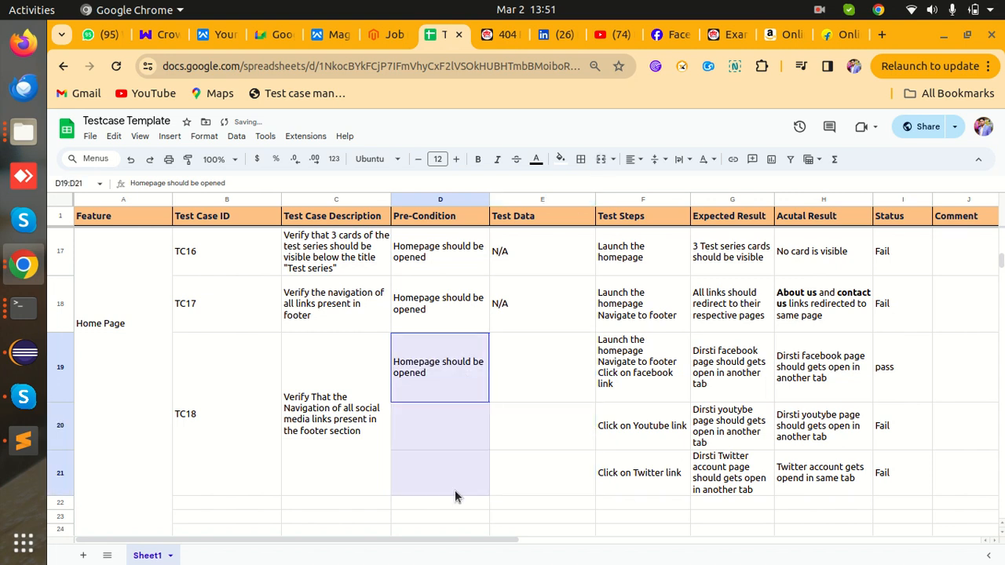
pyautogui.click(601, 160)
# - Merge E19:E21 into one Test Data cell and paste N/A from E18 into it
pyautogui.moveTo(533, 373); pyautogui.dragTo(534, 469)
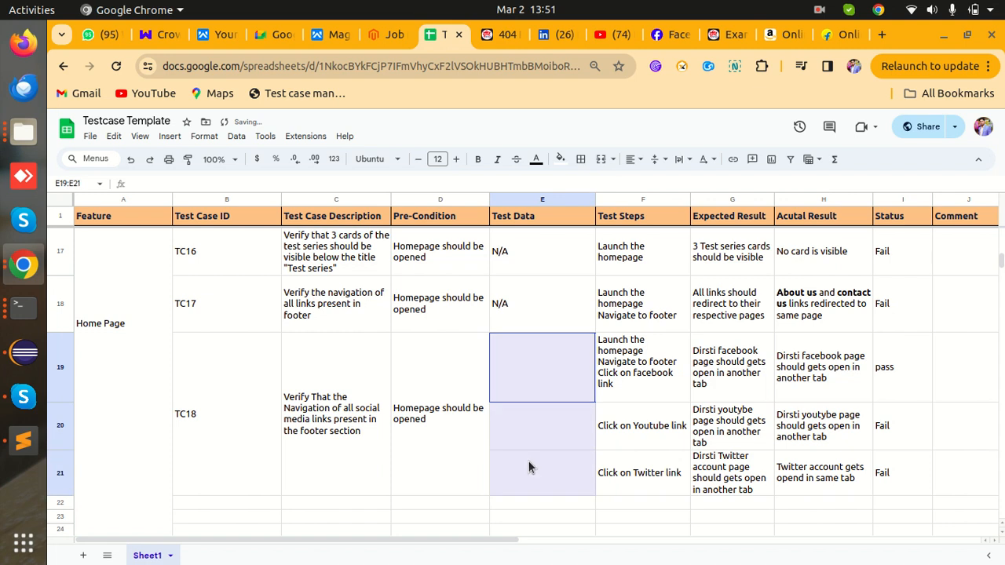
pyautogui.click(601, 161)
pyautogui.click(541, 296)
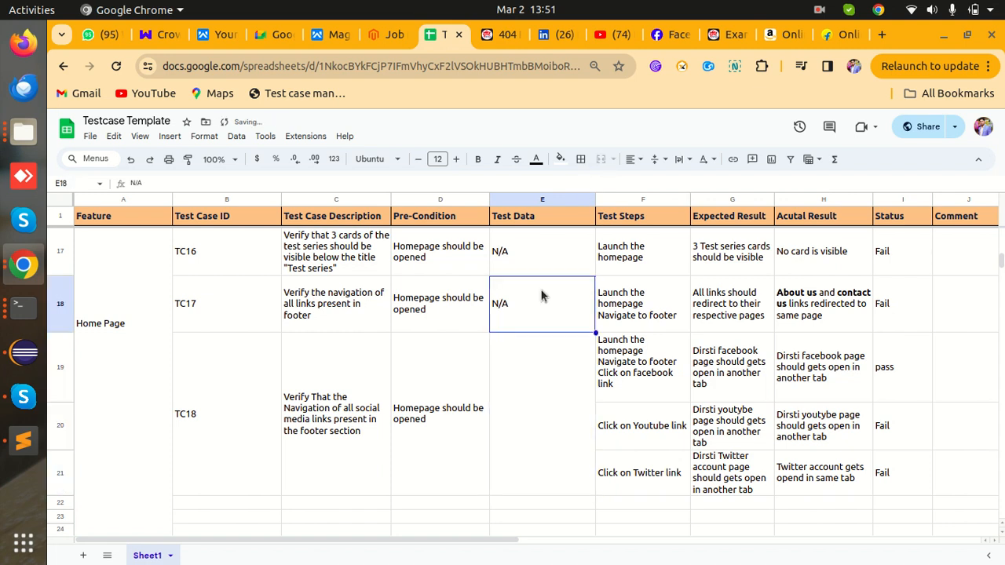
pyautogui.hotkey('ctrl', 'c')
pyautogui.click(521, 404)
pyautogui.hotkey('ctrl', 'v')
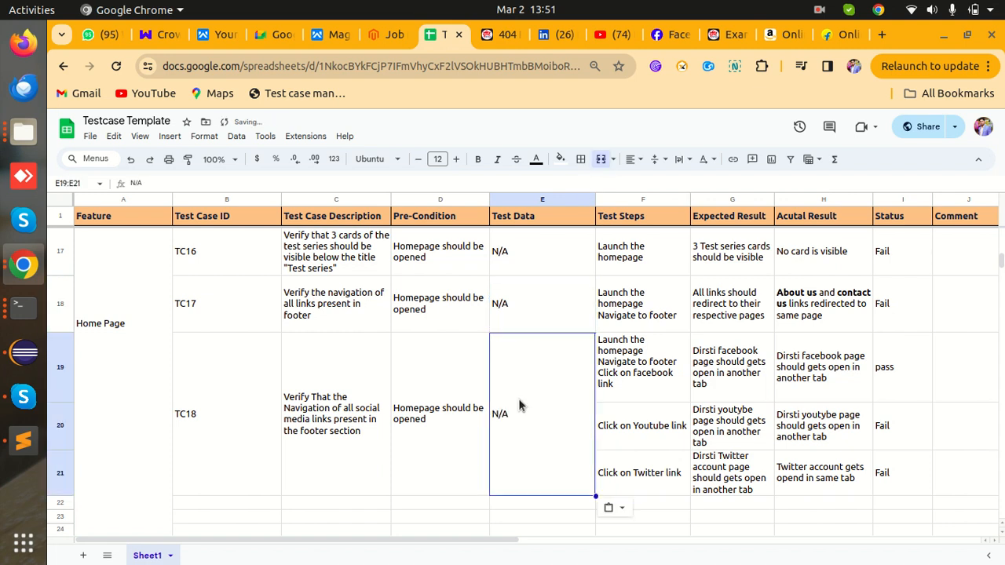
pyautogui.click(675, 417)
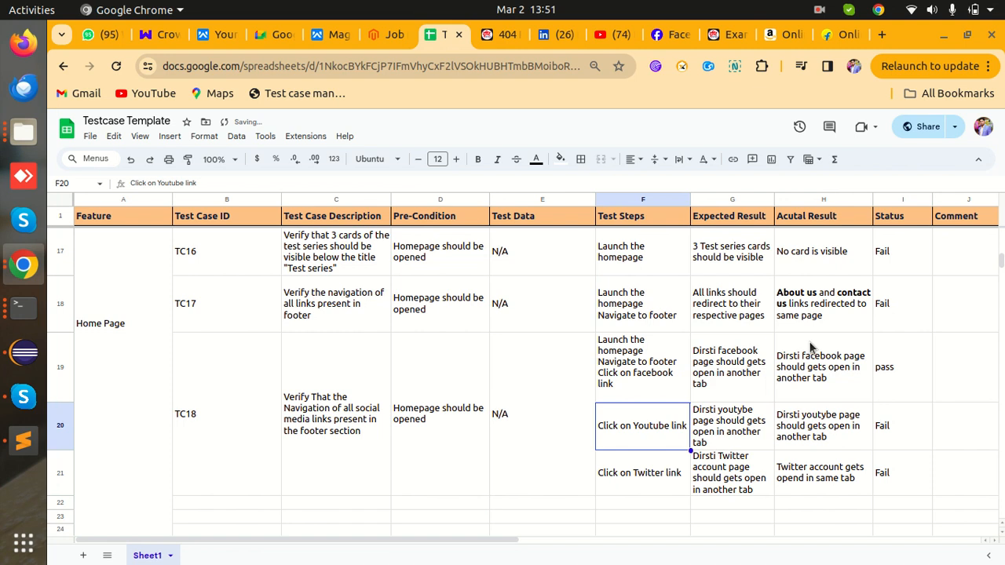
# - Zoom out twice to view the whole test case table
pyautogui.hotkey('ctrl', '-')
pyautogui.hotkey('ctrl', '-')
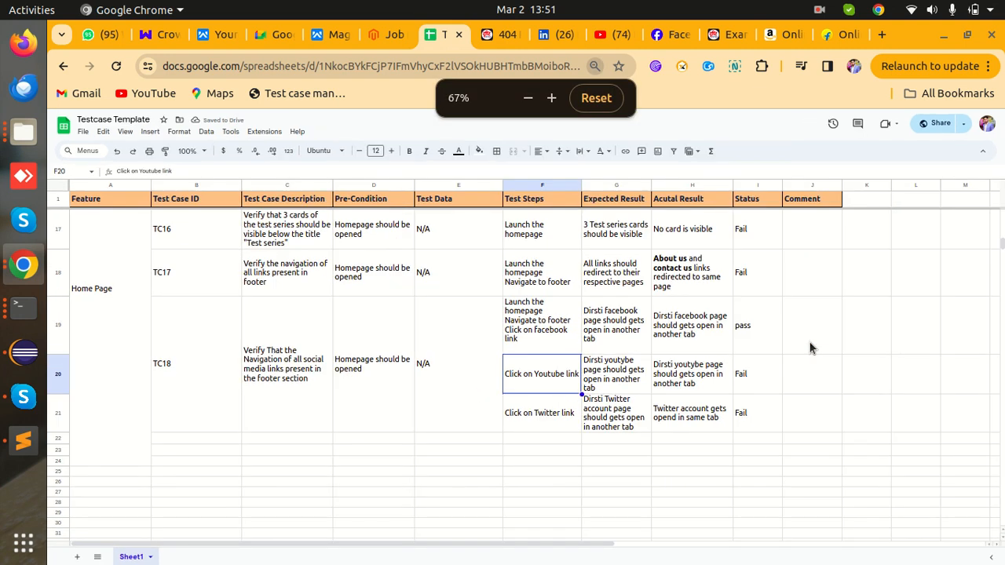
pyautogui.scroll(4, 810, 348)
pyautogui.scroll(-3, 810, 348)
pyautogui.hotkey('ctrl', '-')
pyautogui.scroll(2, 809, 348)
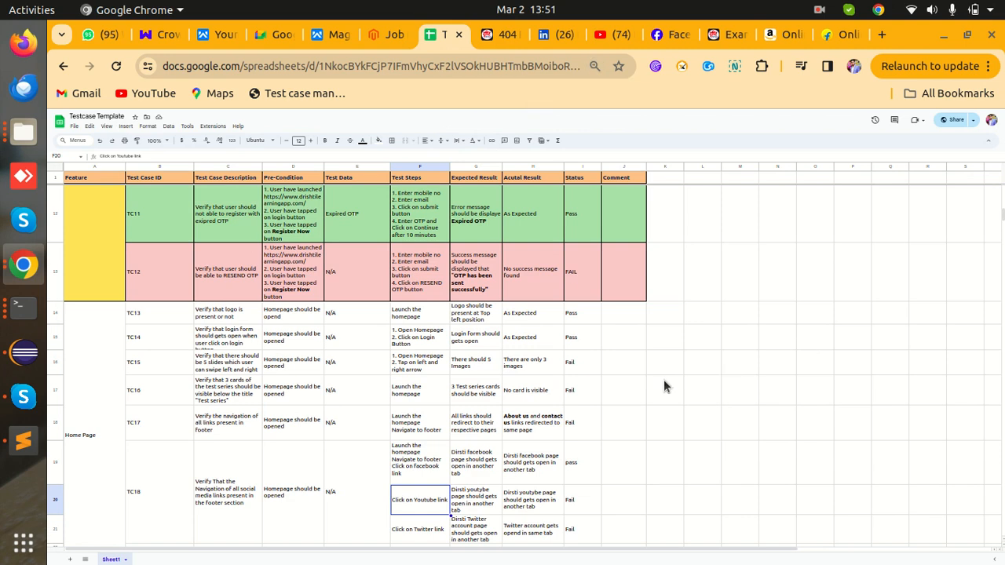
pyautogui.scroll(-1, 999, 550)
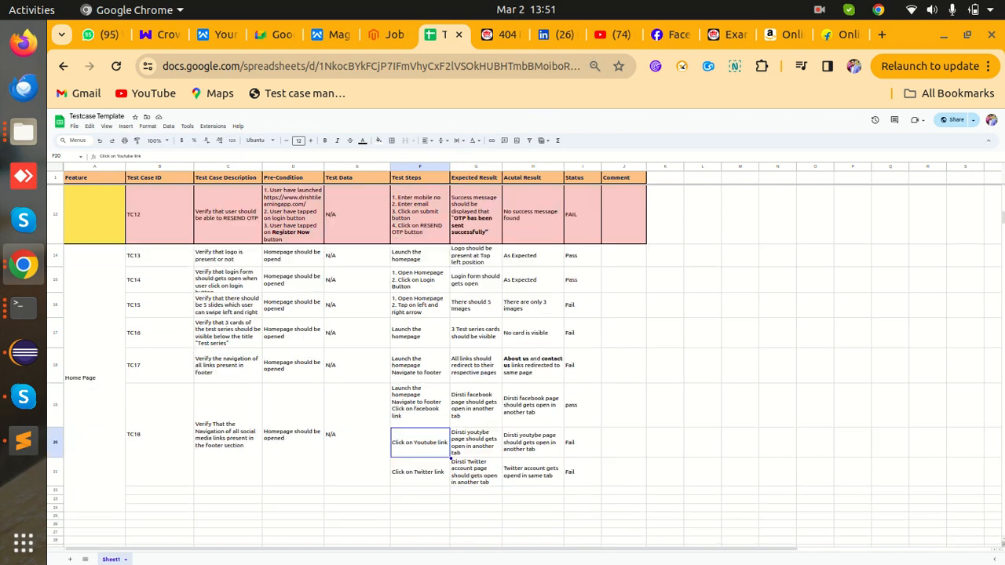
# - Apply All borders to the Home Page block, A14 through the Comment column at row 24
pyautogui.moveTo(89, 257); pyautogui.dragTo(614, 363)
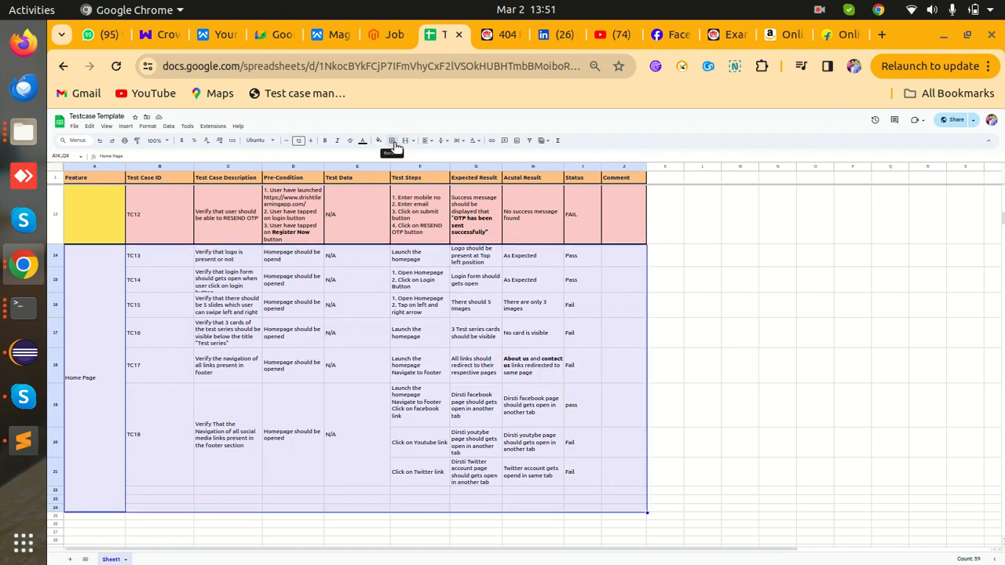
pyautogui.click(394, 146)
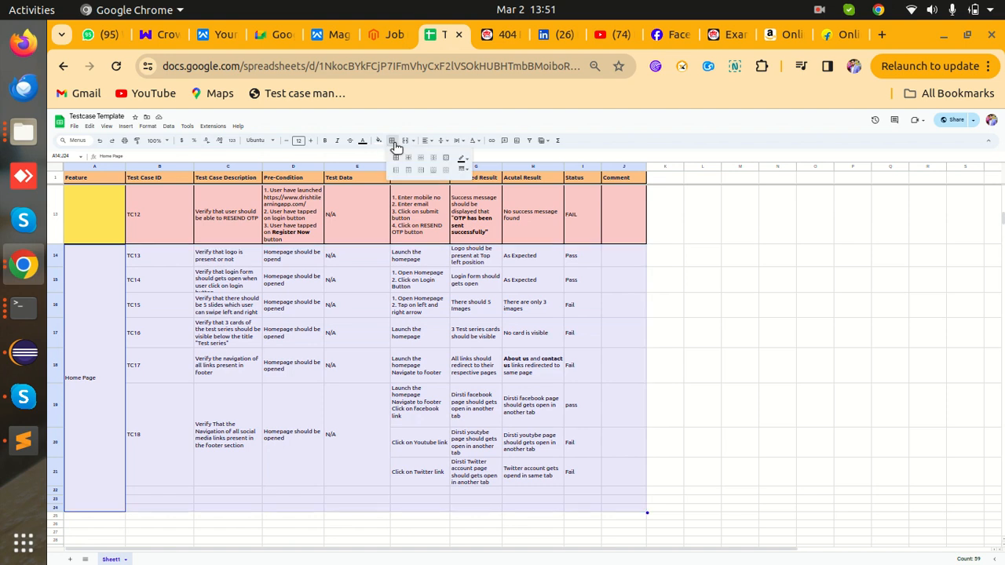
pyautogui.click(396, 157)
pyautogui.click(644, 377)
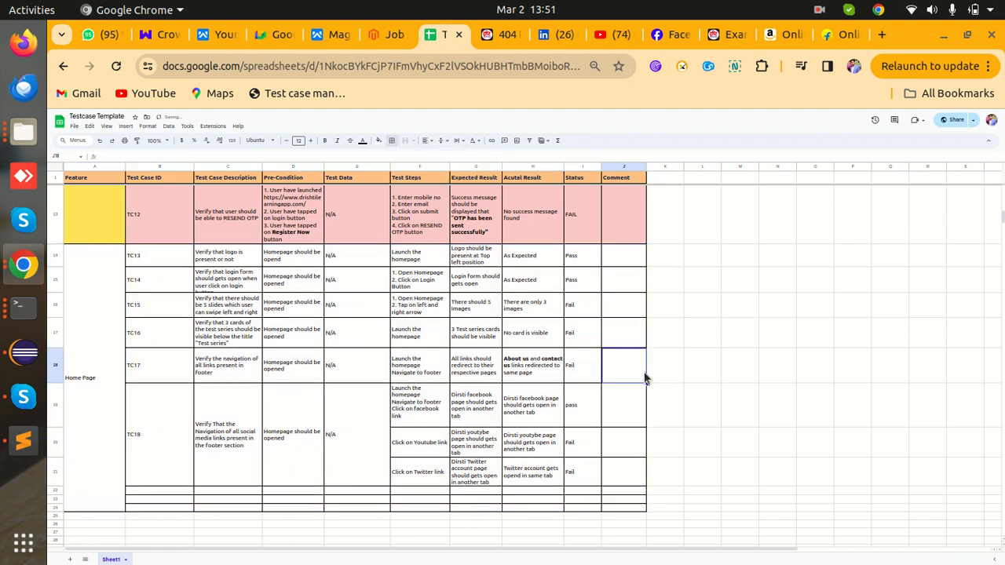
pyautogui.hotkey('ctrl', '+')
pyautogui.hotkey('ctrl', '+')
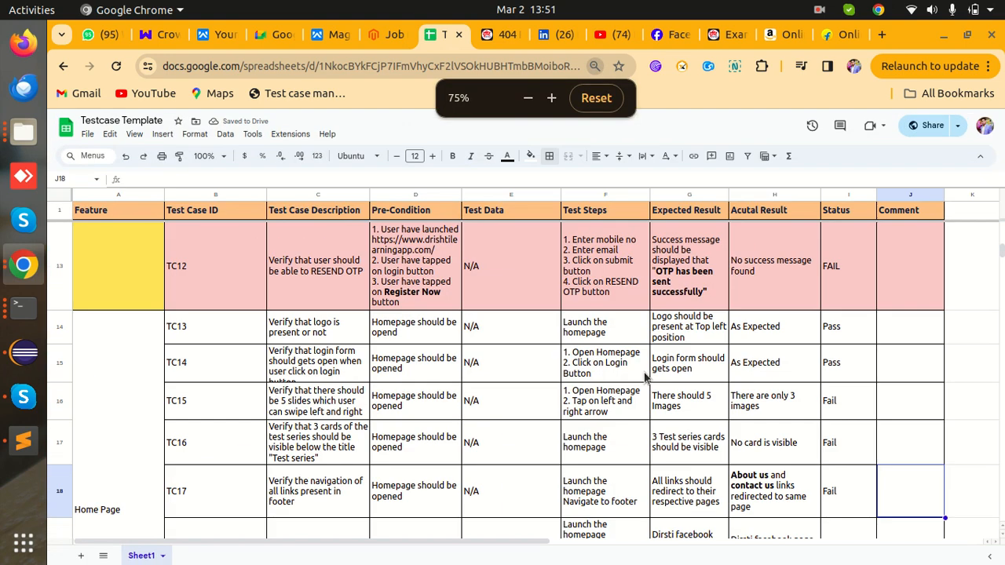
pyautogui.scroll(-3, 716, 403)
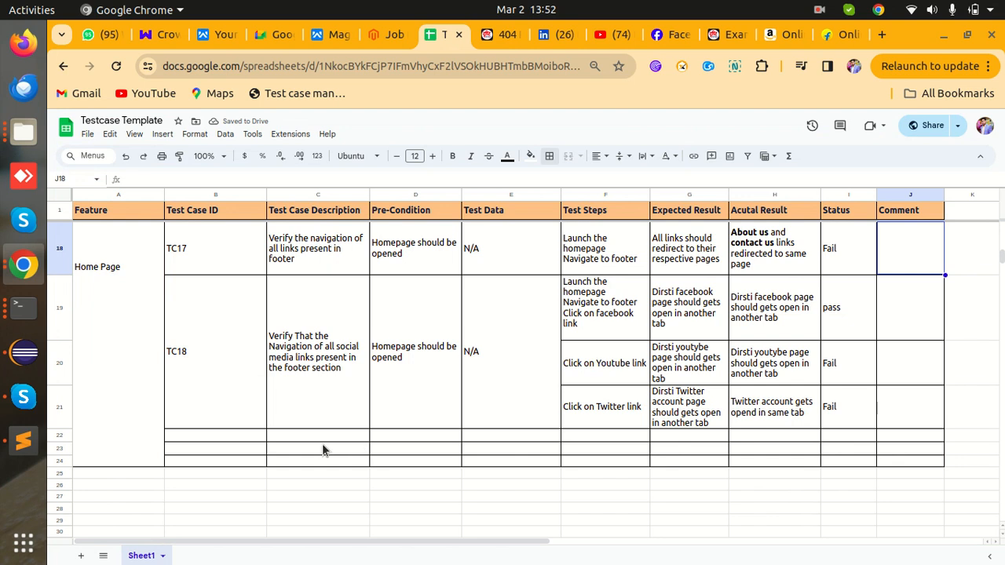
# - Delete the three empty bordered rows below TC18, one at a time
pyautogui.rightClick(59, 435)
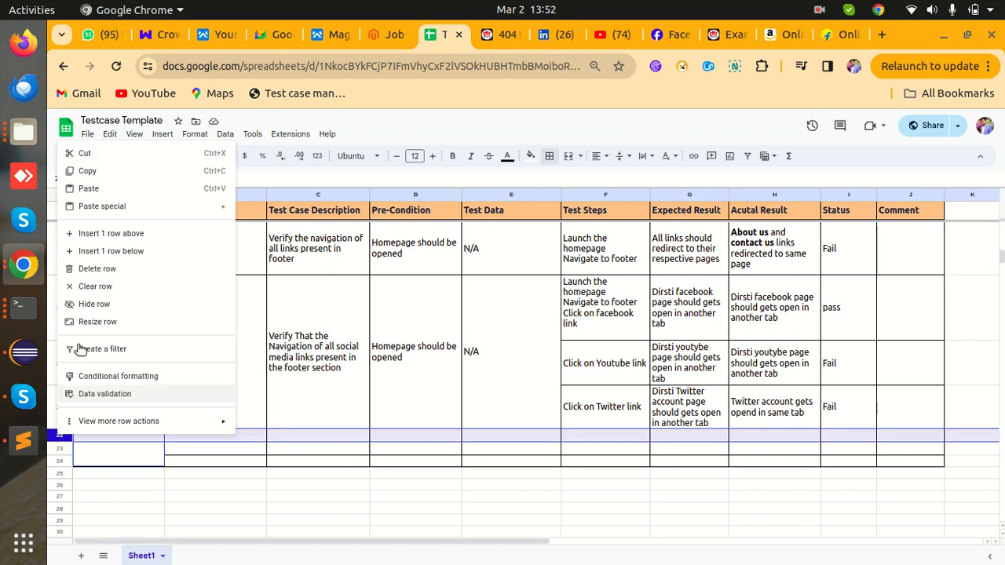
pyautogui.click(97, 269)
pyautogui.scroll(-5, 71, 381)
pyautogui.scroll(2, 71, 382)
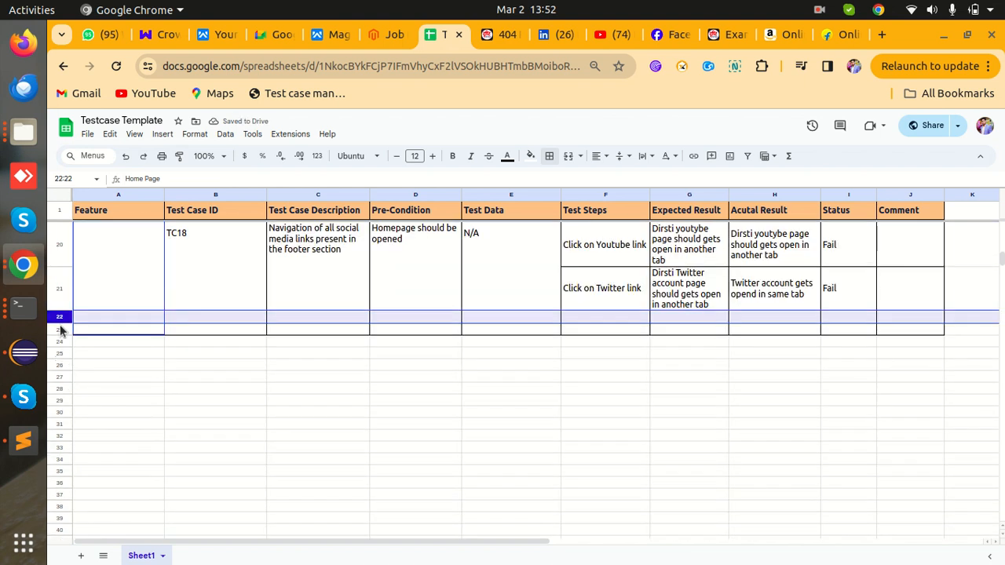
pyautogui.rightClick(61, 331)
pyautogui.moveTo(61, 332)
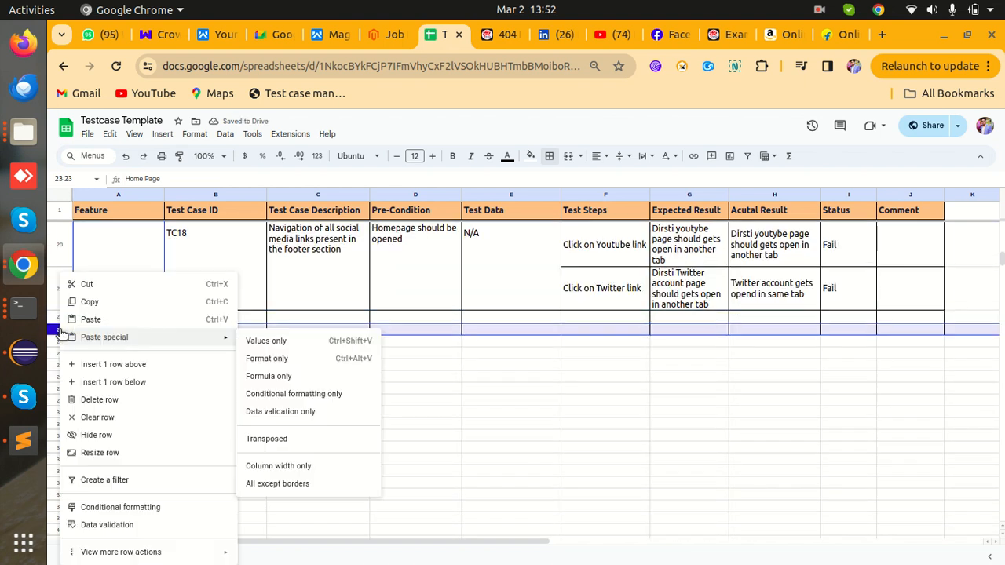
pyautogui.click(102, 399)
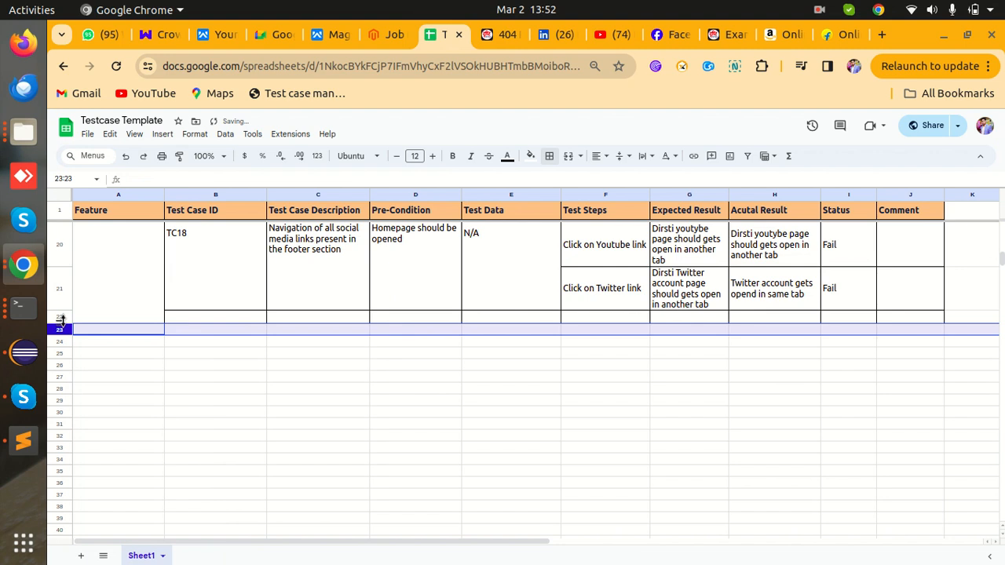
pyautogui.click(121, 415)
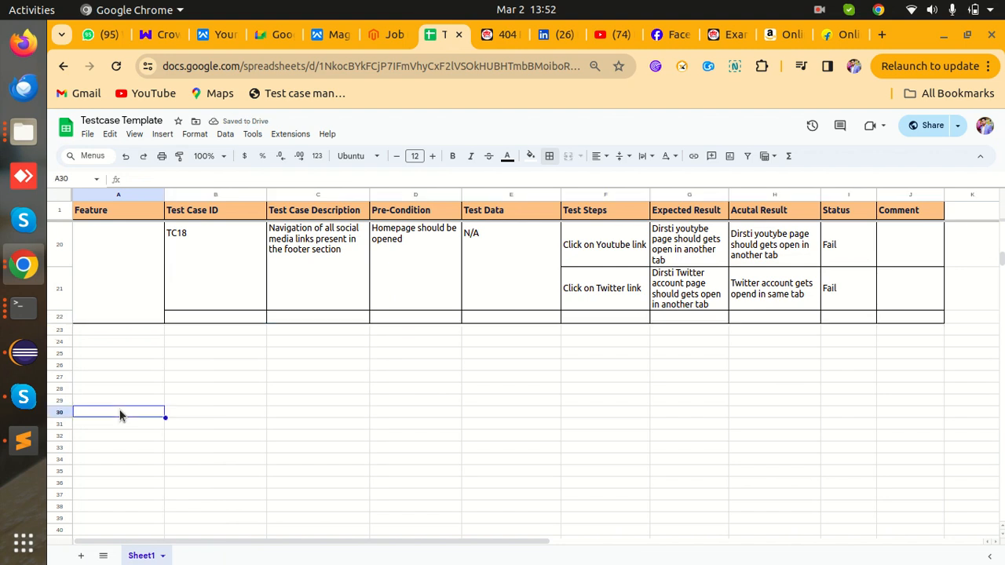
pyautogui.rightClick(62, 318)
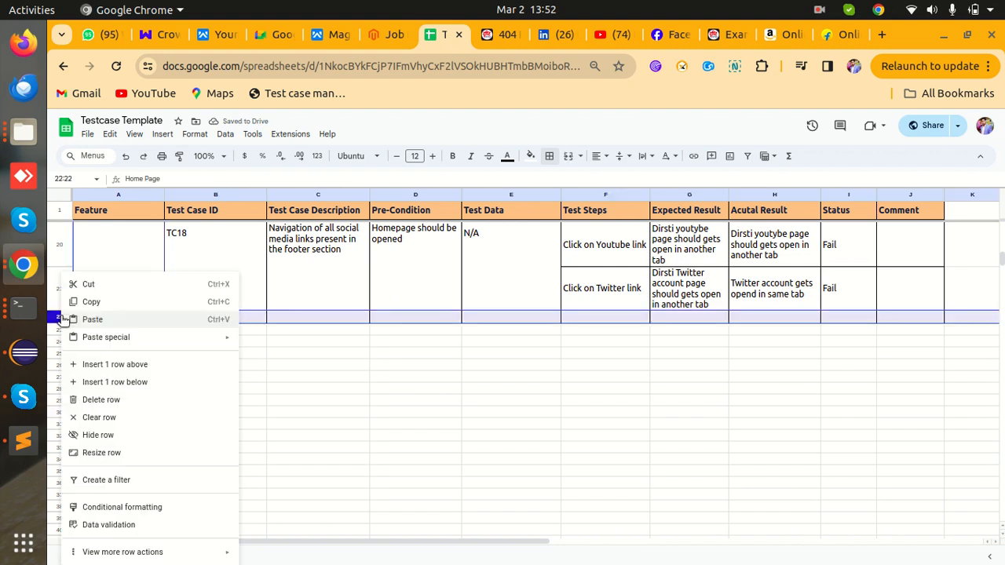
pyautogui.click(102, 400)
pyautogui.click(372, 437)
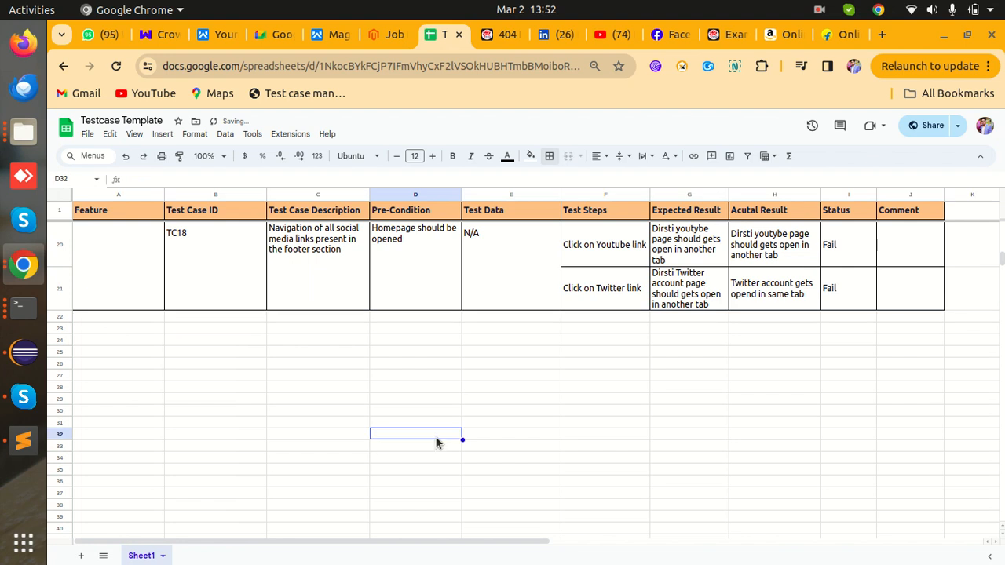
pyautogui.scroll(5, 503, 430)
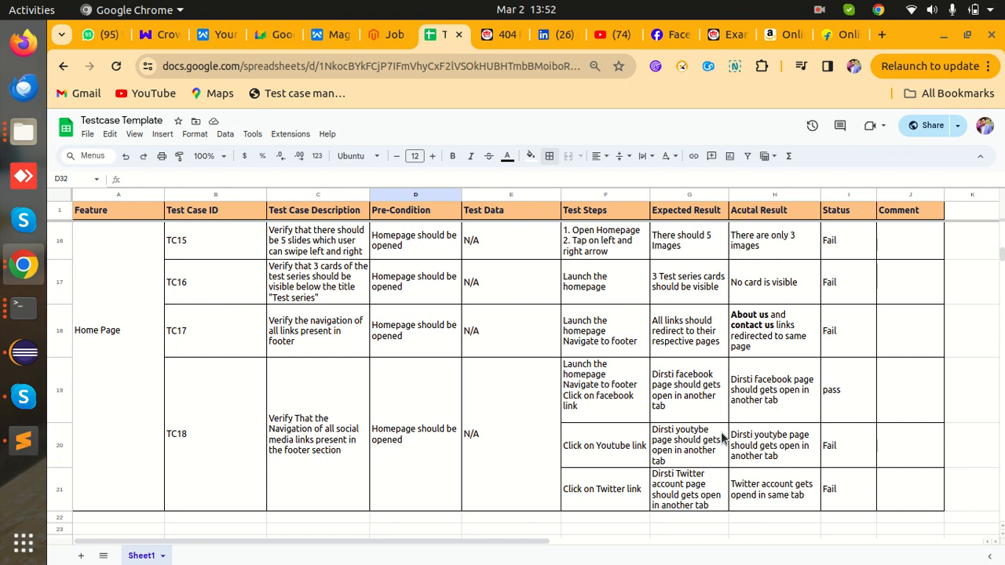
# - Replace Fail with Pass in cell I20 for TC18's YouTube link check
pyautogui.click(846, 454)
pyautogui.press('Delete')
pyautogui.write('Pass')
pyautogui.click(909, 463)
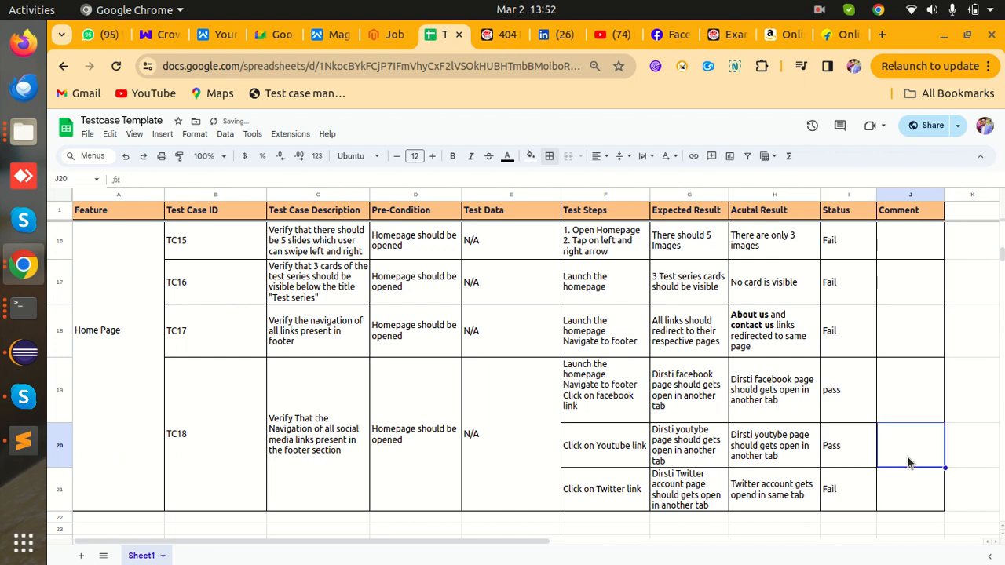
pyautogui.scroll(10, 907, 464)
pyautogui.scroll(-10, 907, 464)
pyautogui.scroll(15, 907, 464)
pyautogui.scroll(8, 908, 464)
# - Review the table at a different zoom and select the merged Home Page Feature cell
pyautogui.hotkey('ctrl', '+')
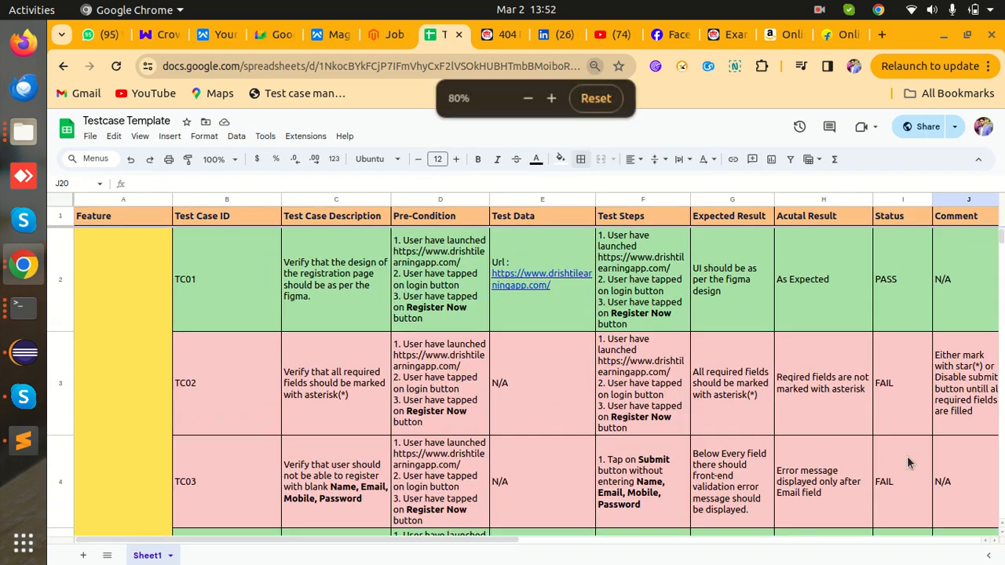
pyautogui.hotkey('ctrl', '+')
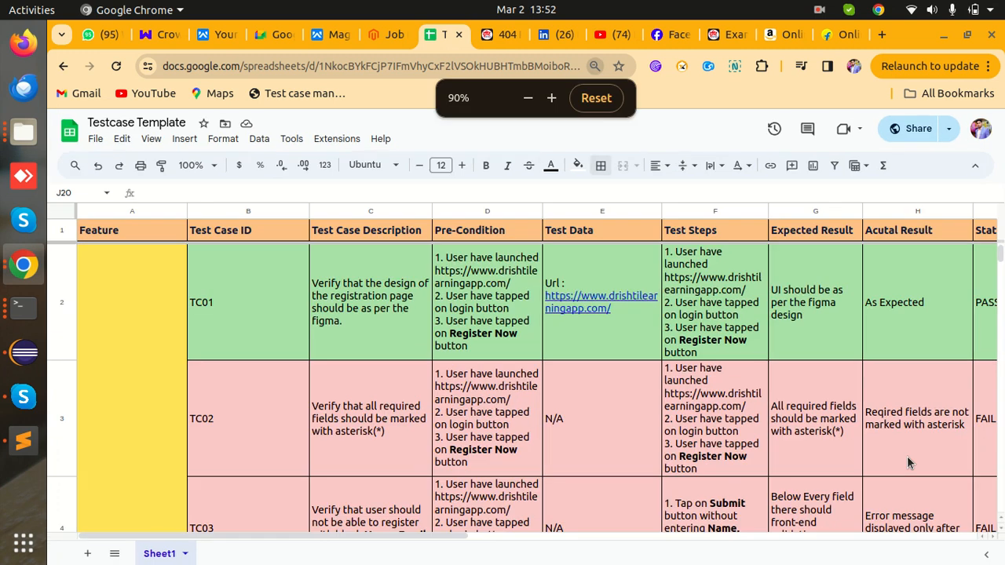
pyautogui.hotkey('ctrl', '-')
pyautogui.hotkey('ctrl', '-')
pyautogui.scroll(-15, 833, 434)
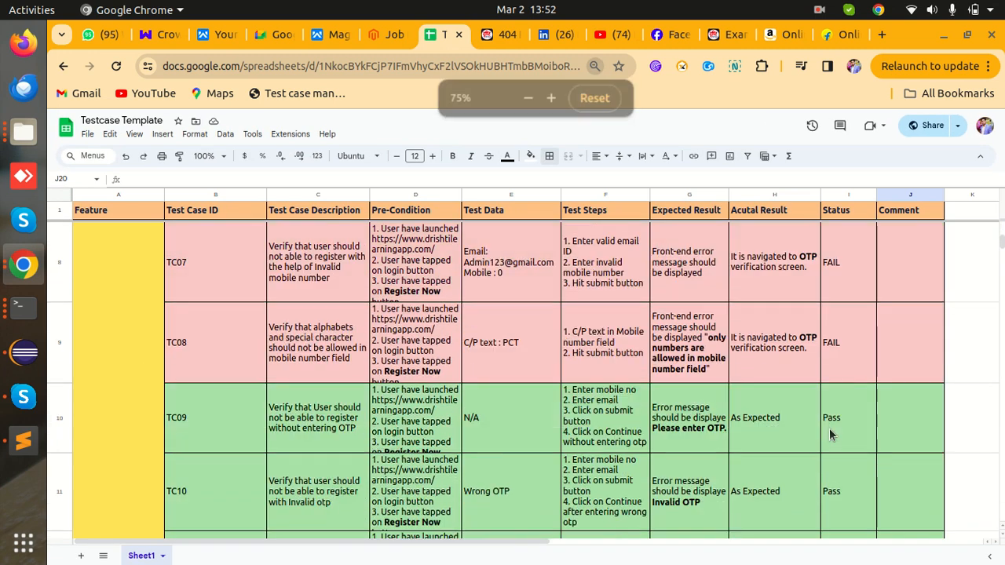
pyautogui.scroll(-1, 831, 435)
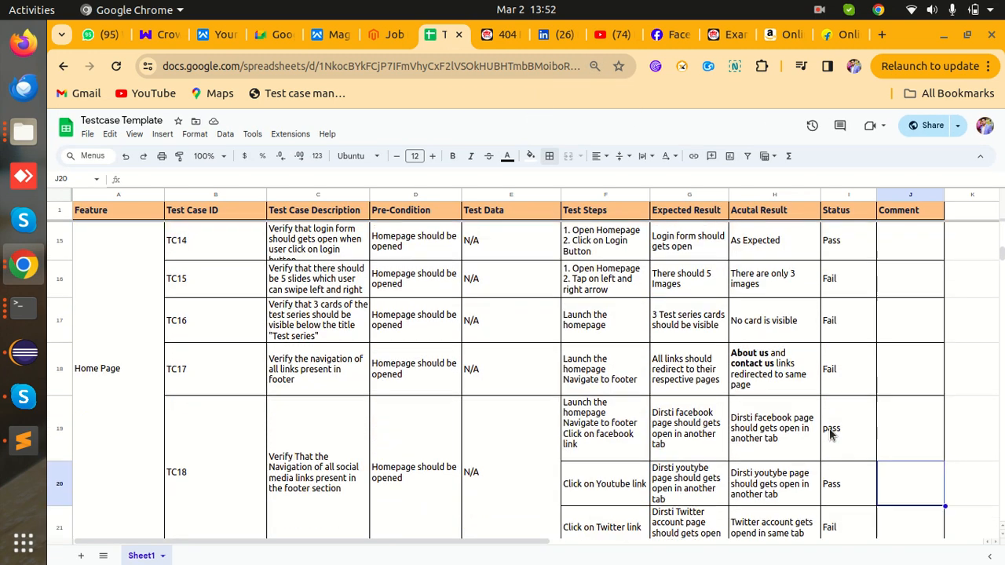
pyautogui.scroll(7, 831, 434)
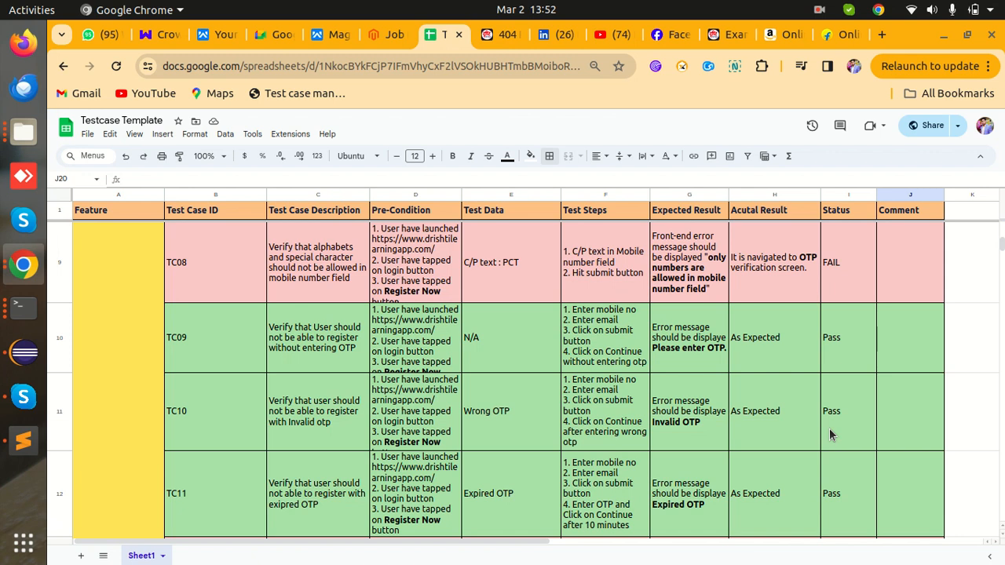
pyautogui.scroll(-7, 831, 434)
pyautogui.scroll(2, 831, 434)
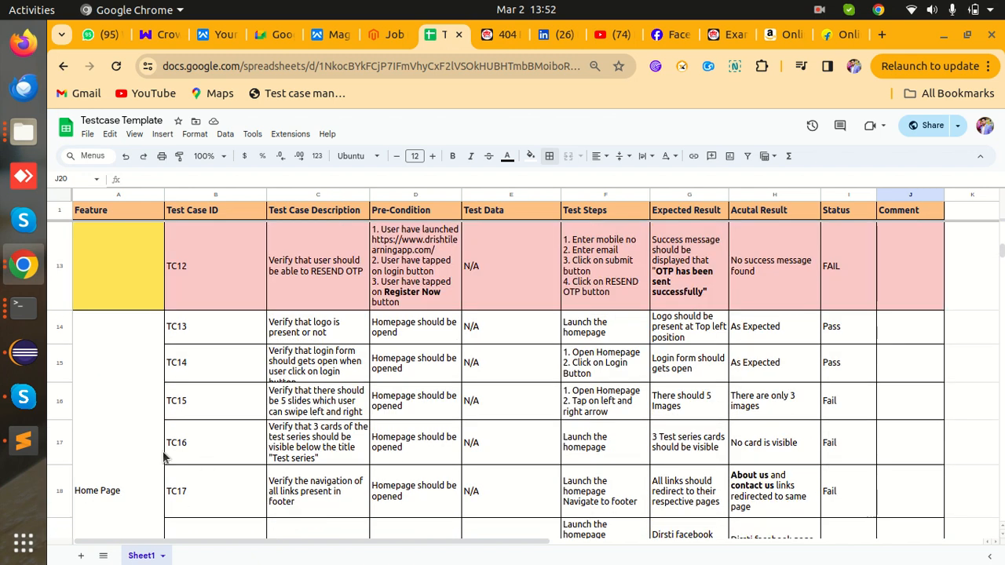
pyautogui.click(120, 458)
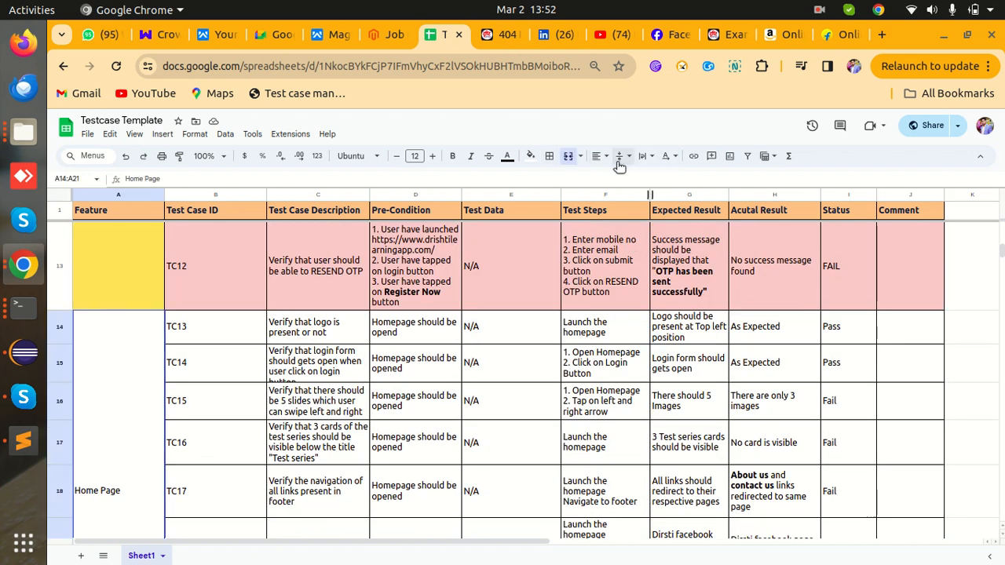
# - Fill the merged Home Page Feature cell (A14:A21) with yellow
pyautogui.click(531, 155)
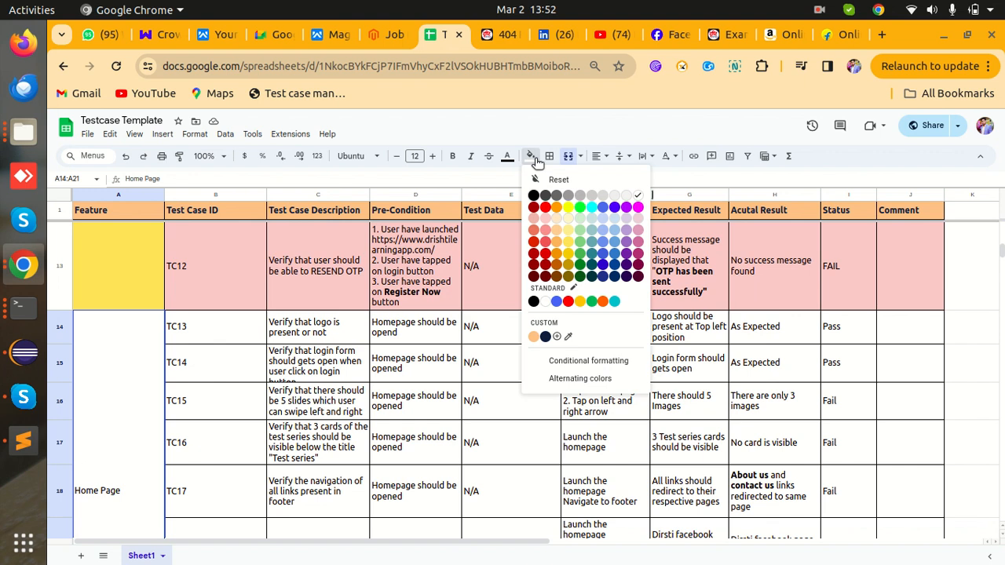
pyautogui.click(569, 228)
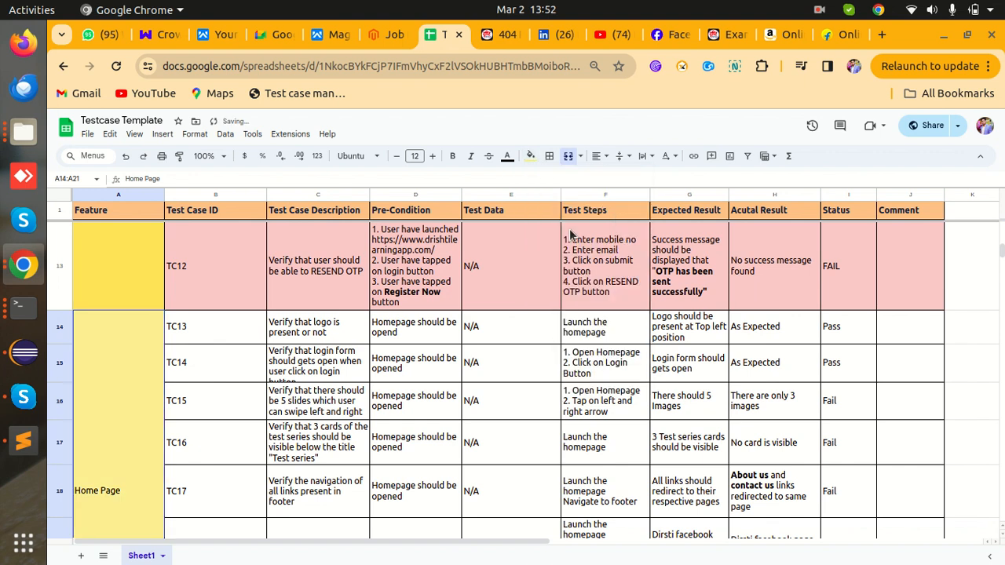
pyautogui.click(505, 338)
# - Fill the merged Registration Feature cell (A2:A13) light yellow to match
pyautogui.click(149, 248)
pyautogui.click(531, 156)
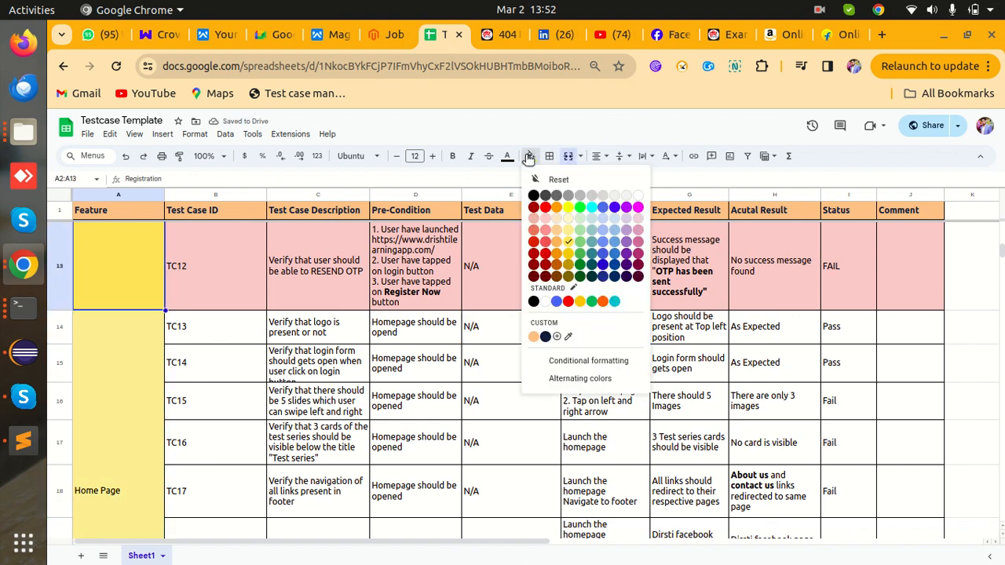
pyautogui.click(570, 234)
pyautogui.click(550, 303)
pyautogui.scroll(10, 349, 370)
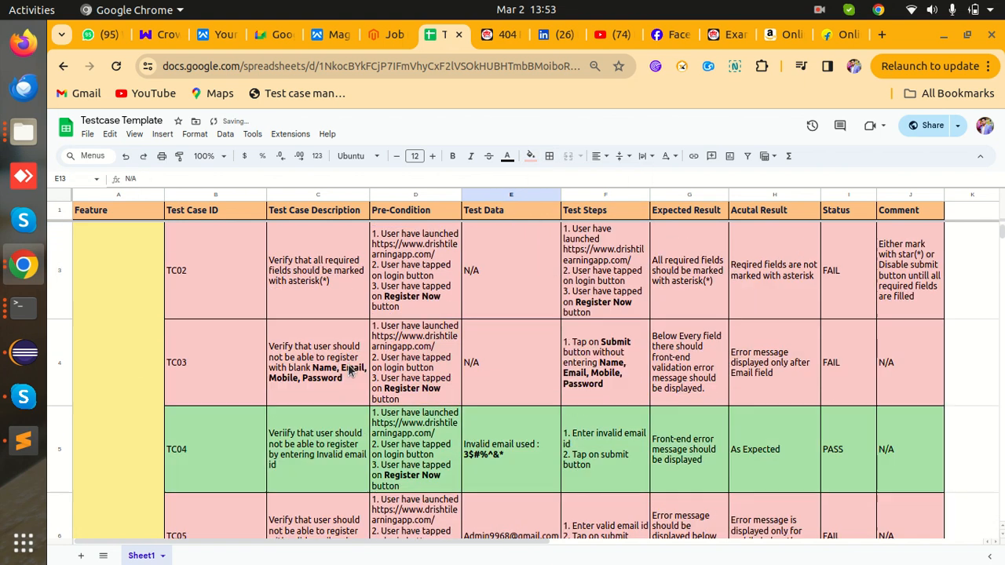
pyautogui.scroll(-6, 349, 370)
pyautogui.scroll(-3, 349, 370)
pyautogui.scroll(3, 348, 370)
pyautogui.scroll(-3, 349, 370)
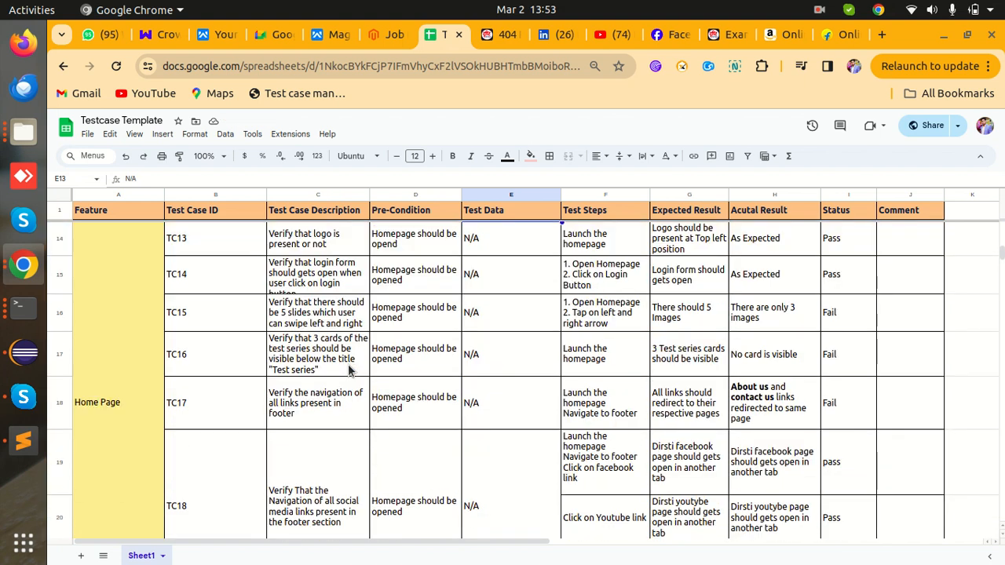
pyautogui.scroll(8, 464, 364)
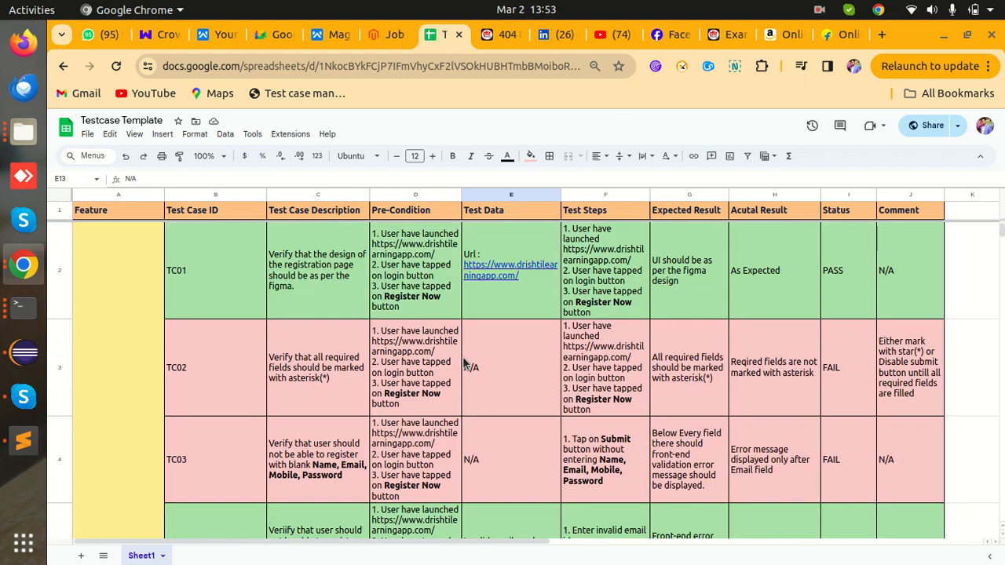
pyautogui.scroll(-8, 464, 363)
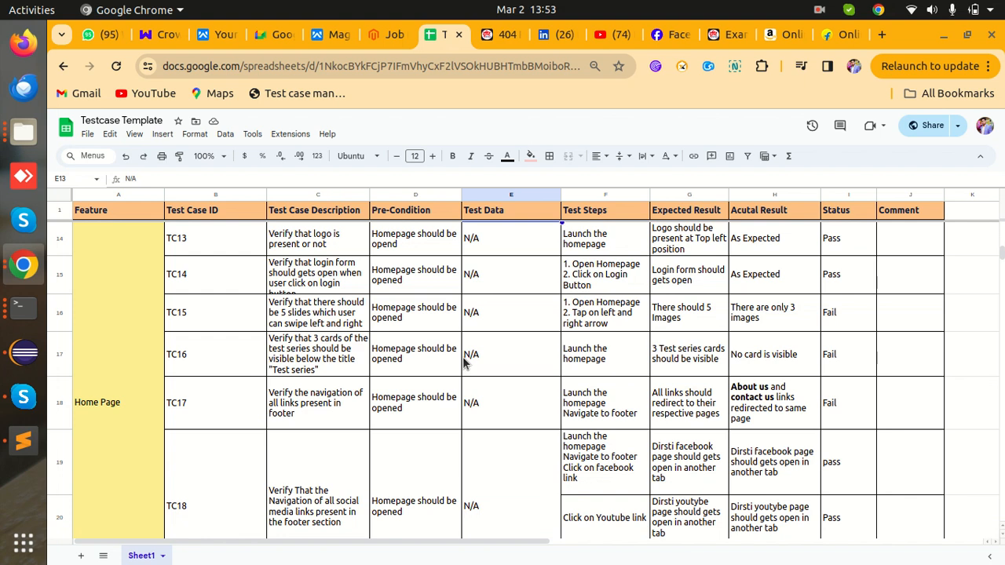
pyautogui.scroll(-2, 464, 362)
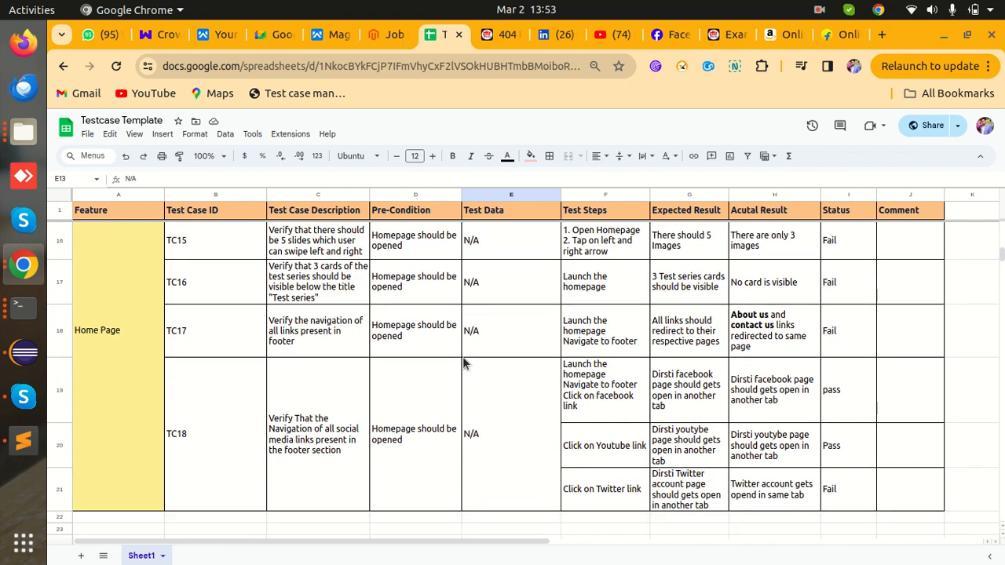